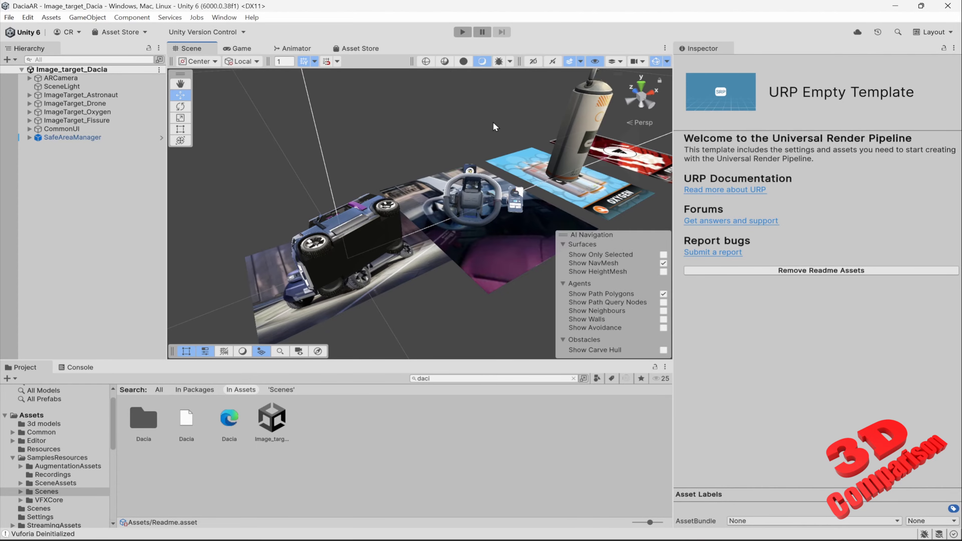
Run the Image_target_Dacia scene in play mode and stop it.
left_click(462, 32)
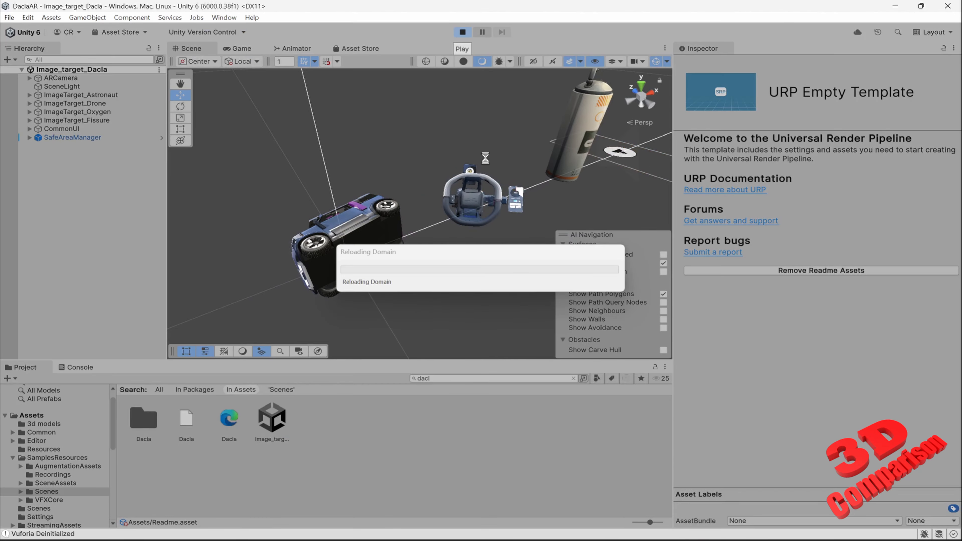
key("ctrl+p")
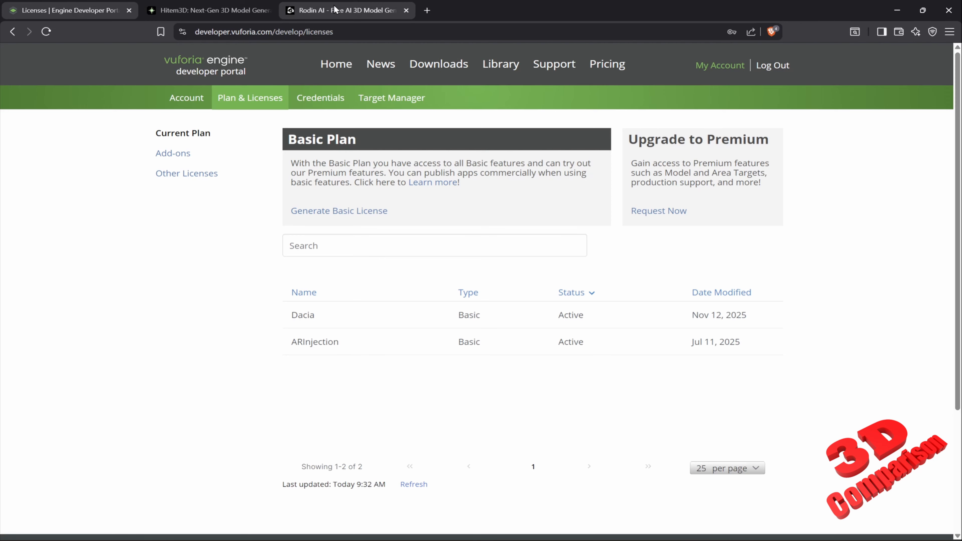
In the browser, check the Hitem3D model generation and start generating a Rodin Gen-2 model from the mug photo.
left_click(208, 10)
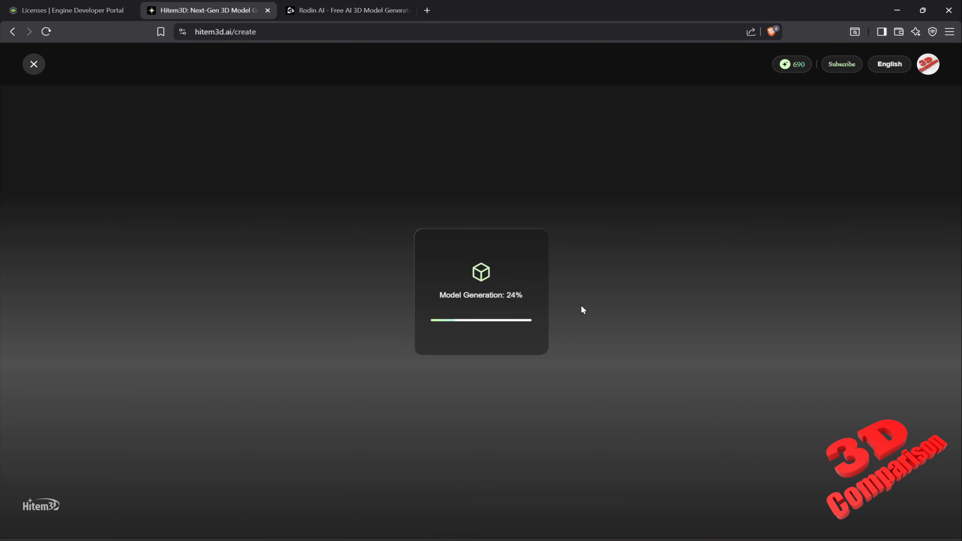
left_click(349, 10)
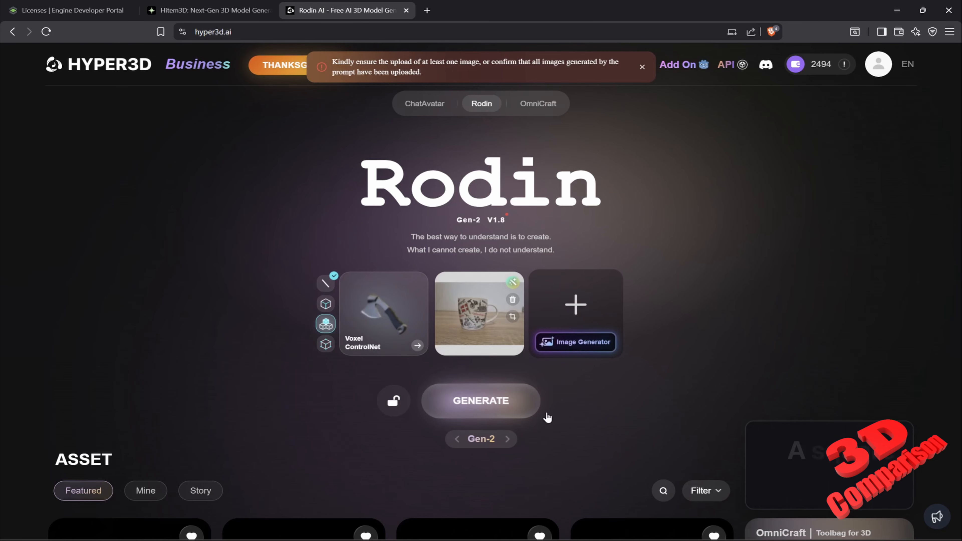
left_click(538, 401)
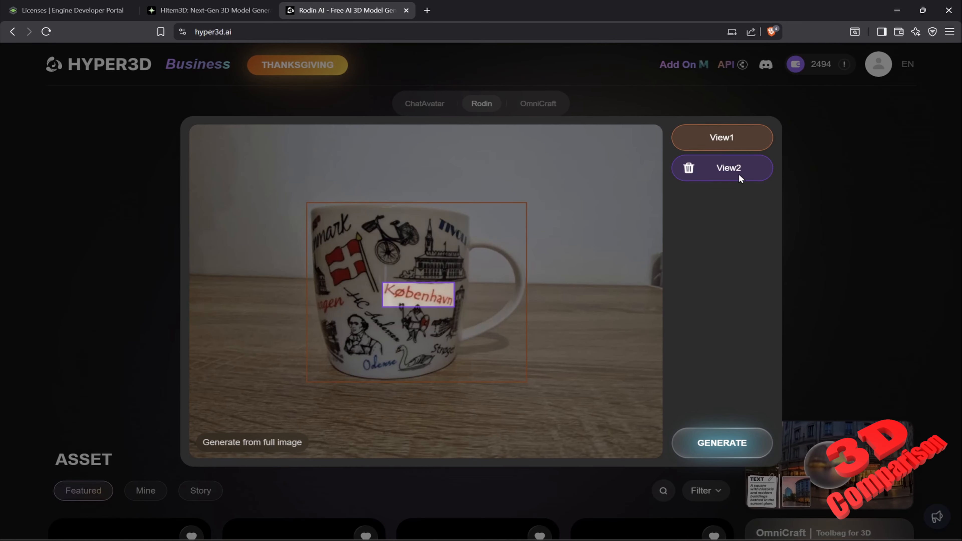
mouse_move(734, 145)
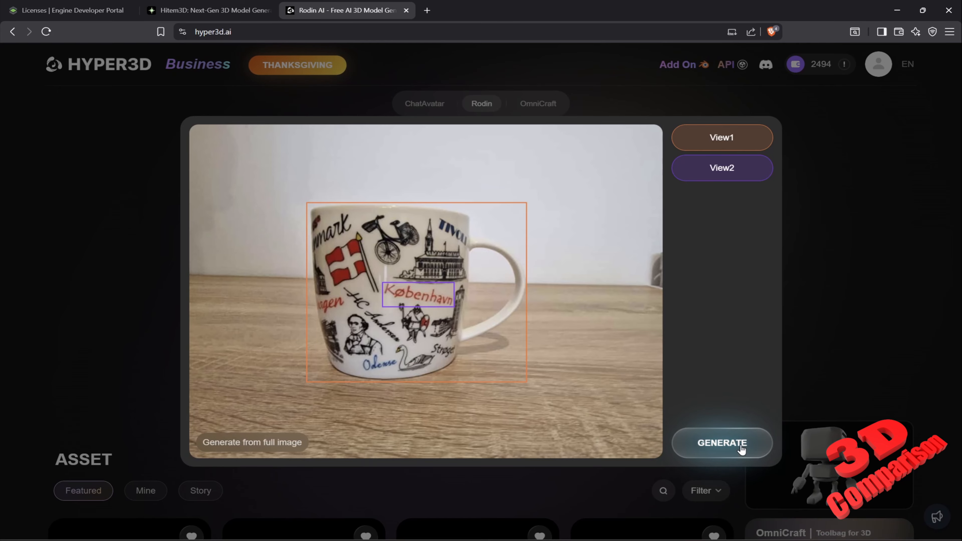
left_click(741, 448)
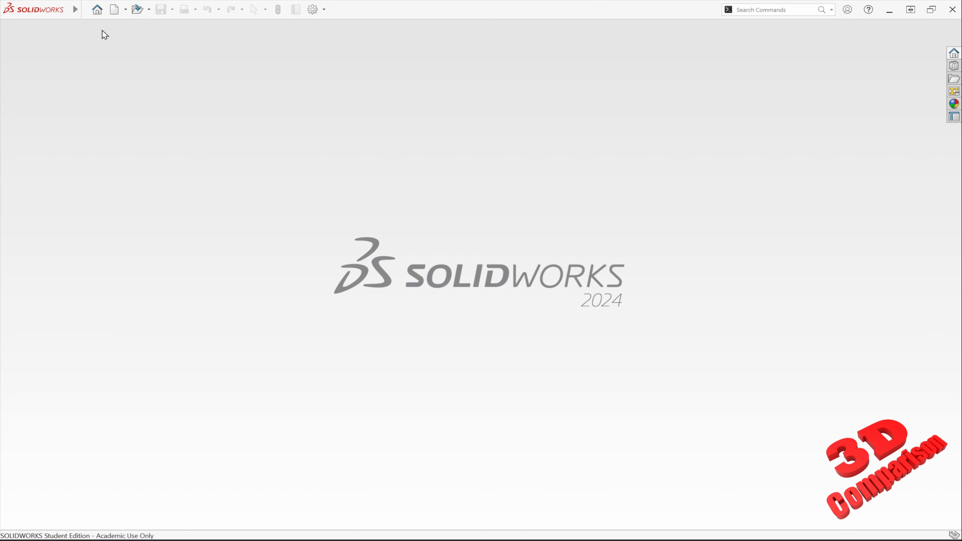
Switch to SOLIDWORKS, create a new part and start a sketch on the Right Plane.
left_click(86, 9)
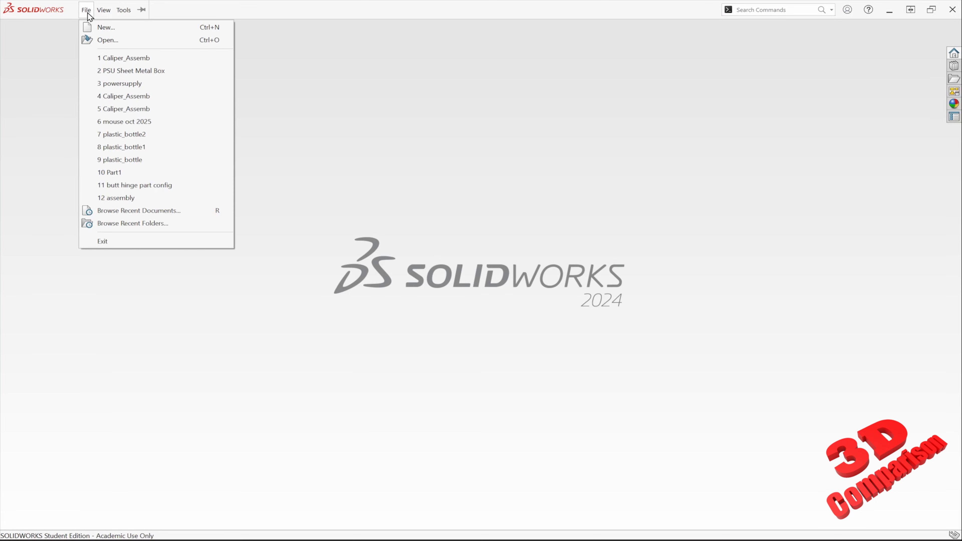
left_click(102, 26)
left_click(432, 362)
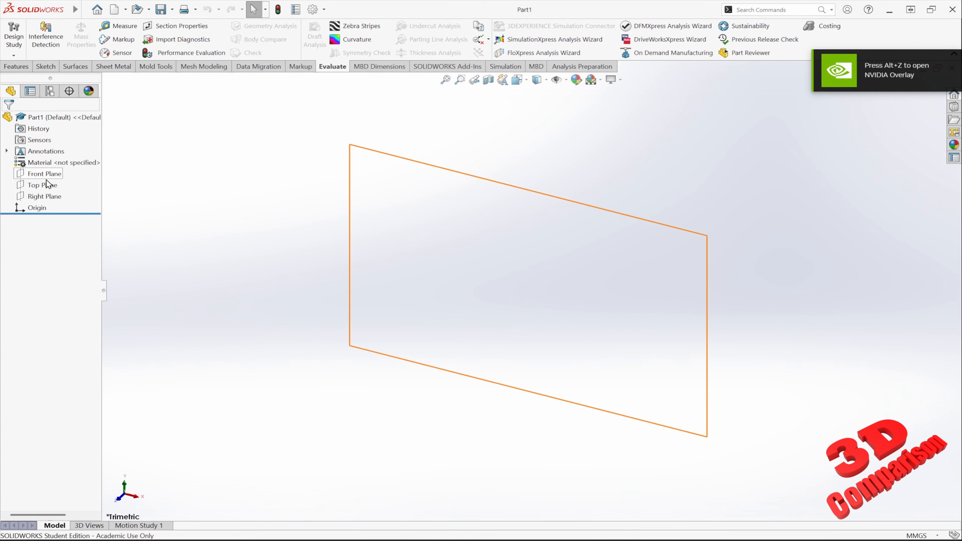
left_click(45, 196)
left_click(46, 67)
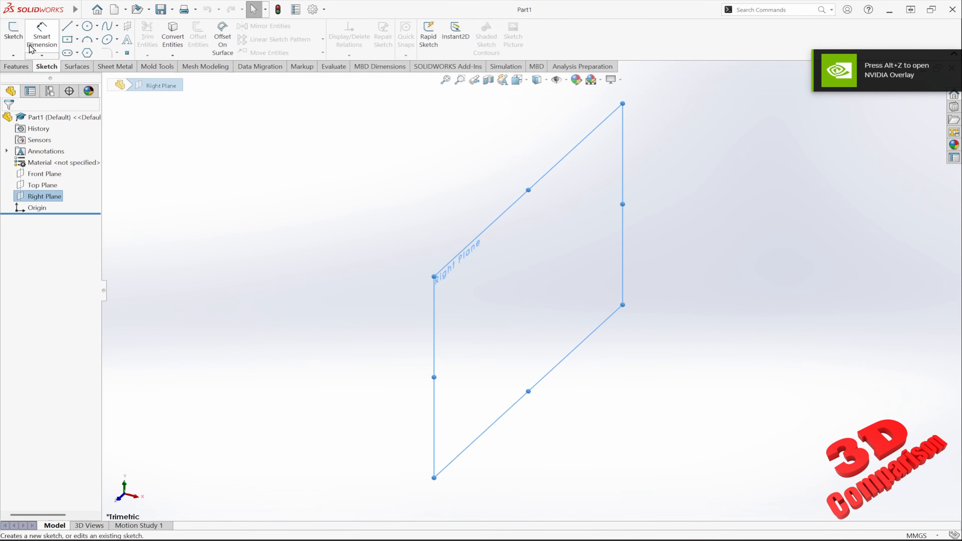
left_click(15, 38)
Insert the mug photo from the Cup_AR tracking folder in Desktop > 3d comparison as a sketch picture.
left_click(514, 42)
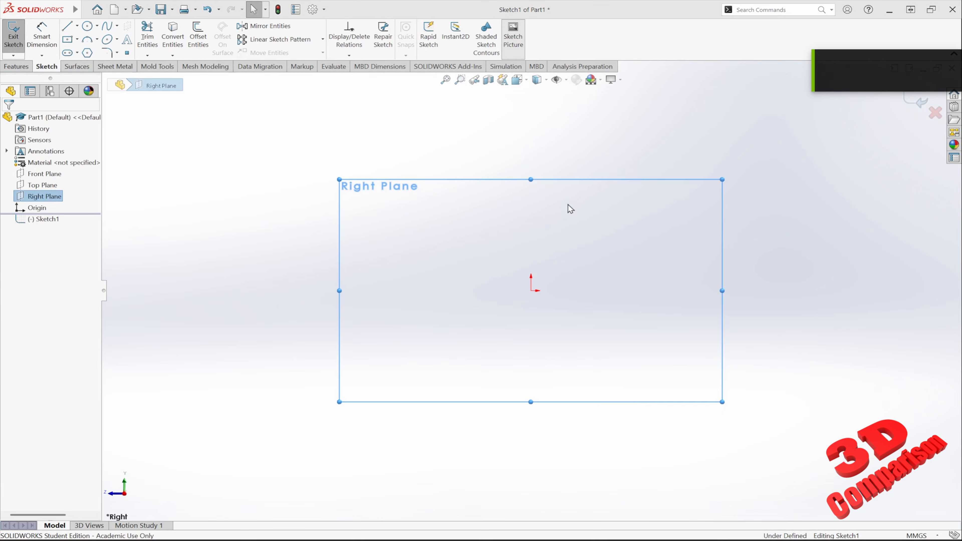
scroll(352, 197, "up", 3)
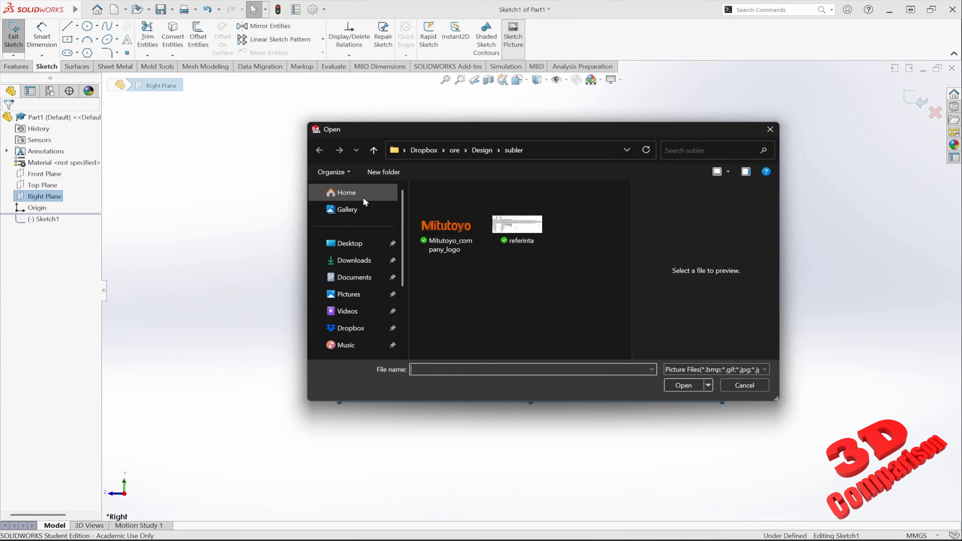
left_click(343, 243)
double_click(466, 236)
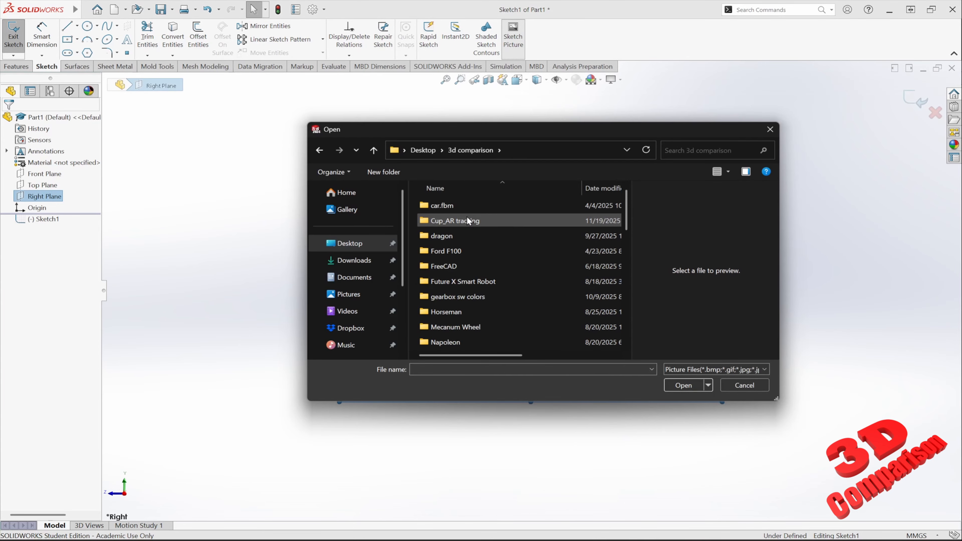
double_click(454, 221)
left_click(534, 216)
left_click(683, 385)
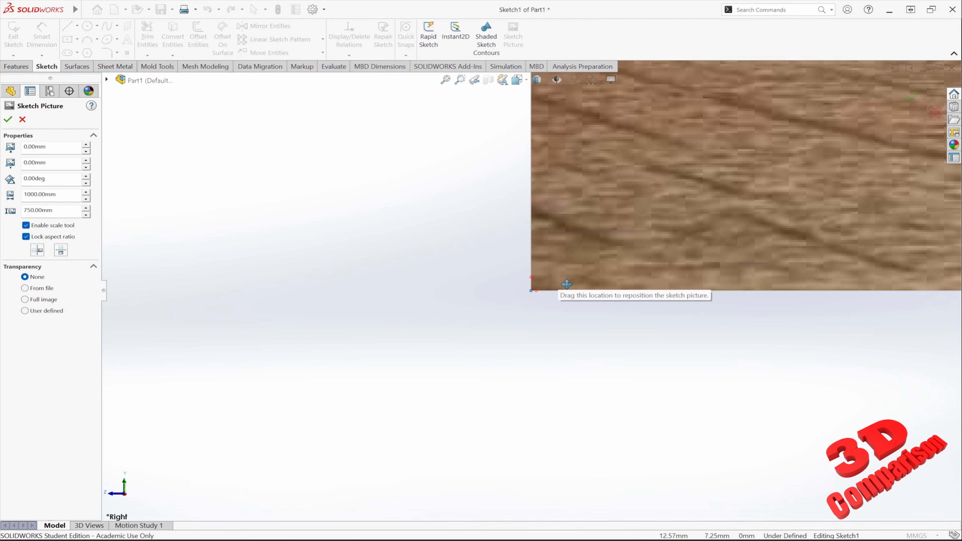
Move the sketch picture to about X -411 mm, Y -179 mm so the mug's base centre sits on the origin.
scroll(719, 226, "up", 6)
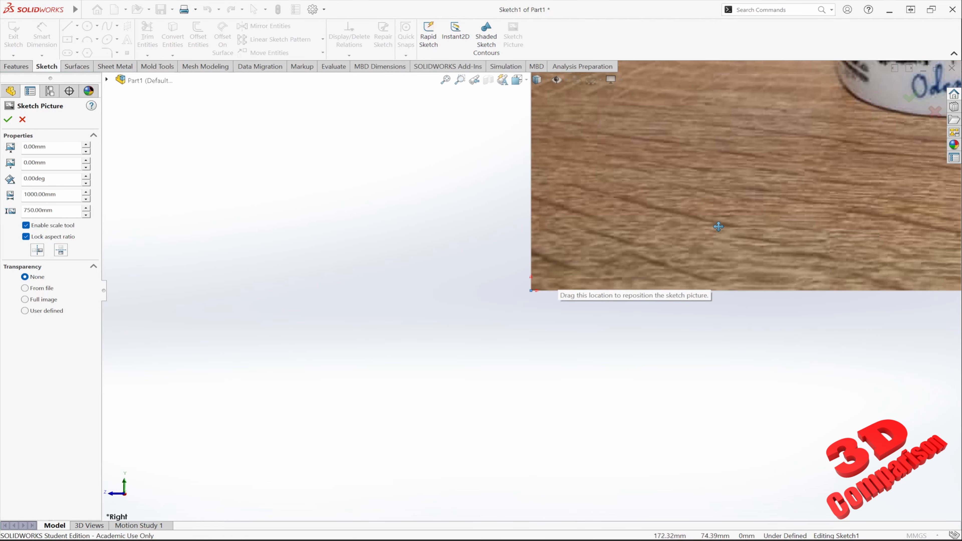
scroll(738, 182, "down", 2)
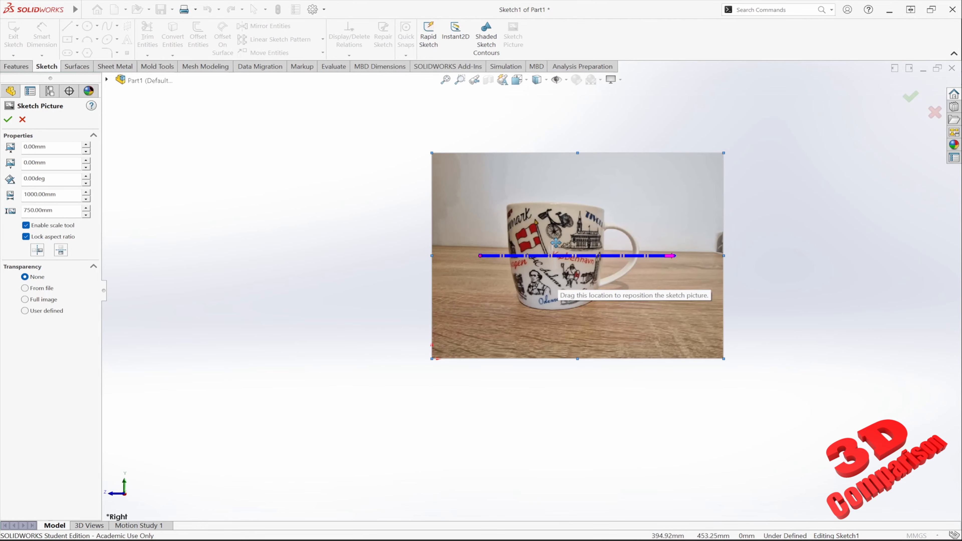
scroll(643, 239, "down", 1)
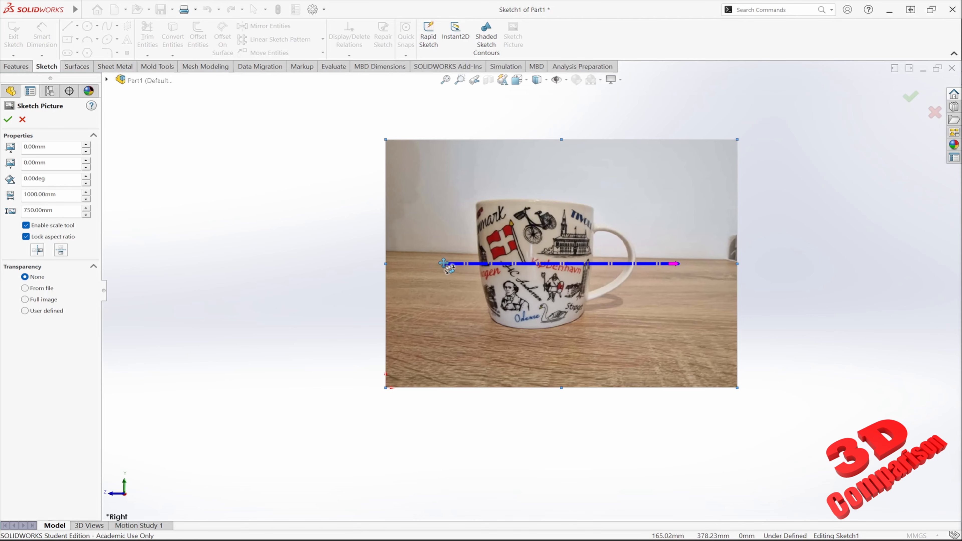
mouse_move(443, 262)
left_mouse_down()
mouse_move(440, 283)
mouse_move(359, 283)
mouse_move(298, 300)
mouse_move(292, 324)
mouse_move(300, 321)
left_mouse_up()
scroll(300, 309, "down", 1)
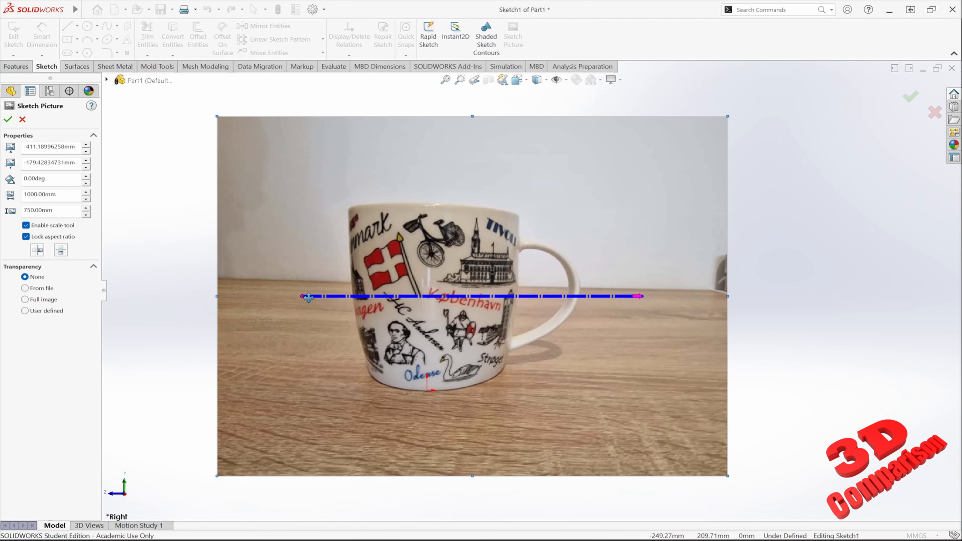
Scale the picture by stretching its scale line vertically from the origin to the mug's rim at 150 mm, and exit the sketch.
scroll(308, 296, "down", 4)
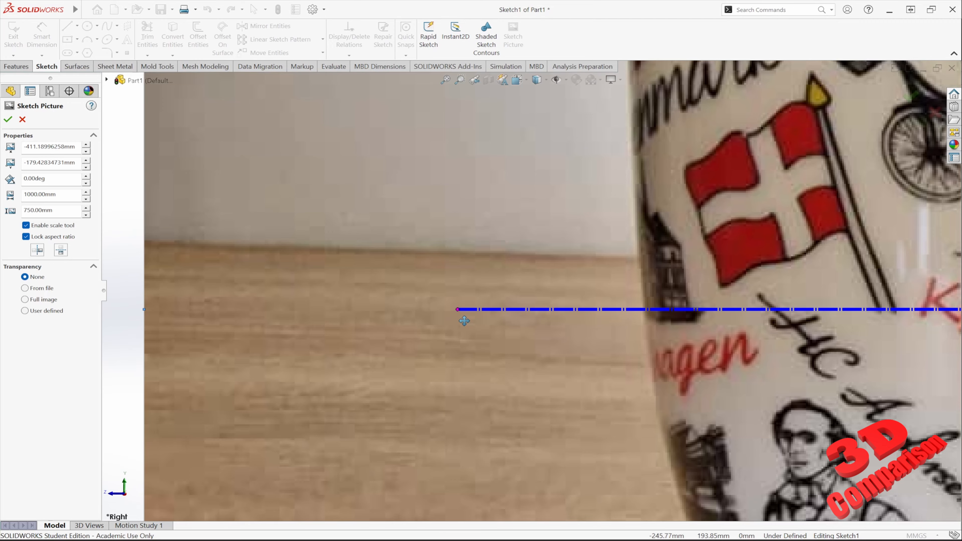
scroll(689, 438, "up", 5)
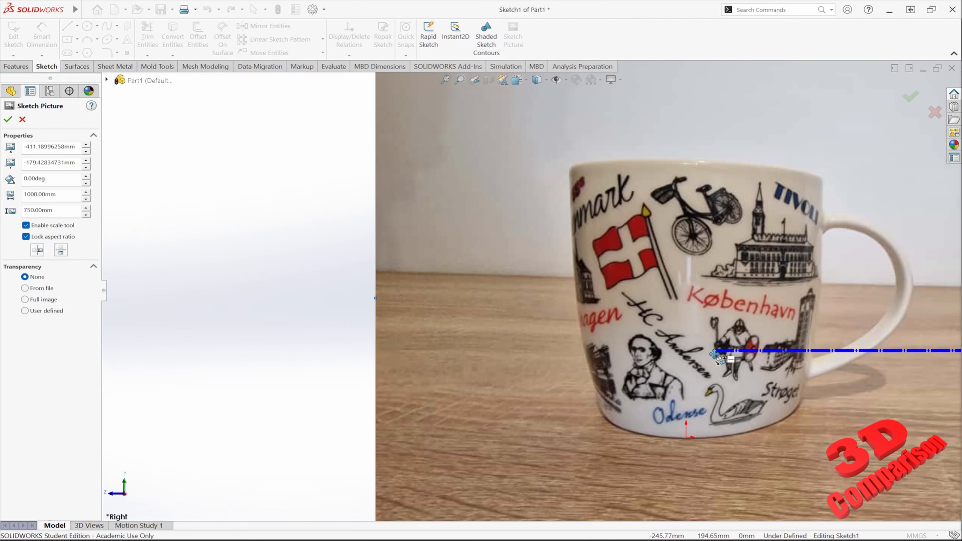
left_click_drag(689, 438, 684, 440)
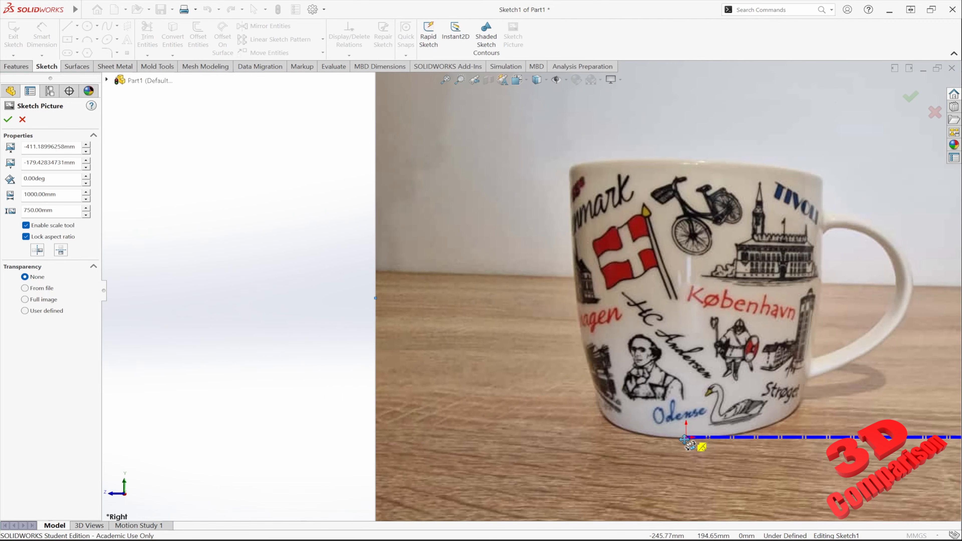
scroll(801, 352, "up", 3)
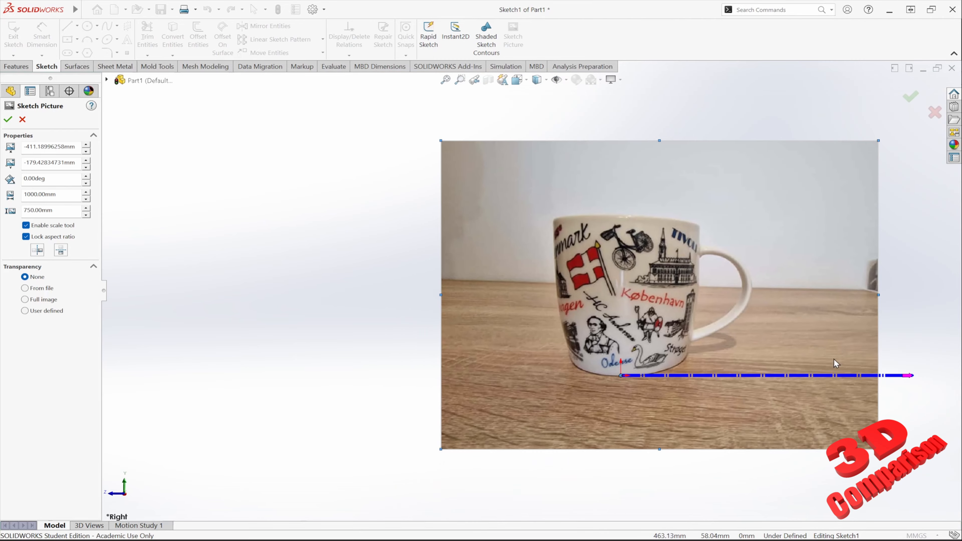
left_click_drag(909, 376, 620, 216)
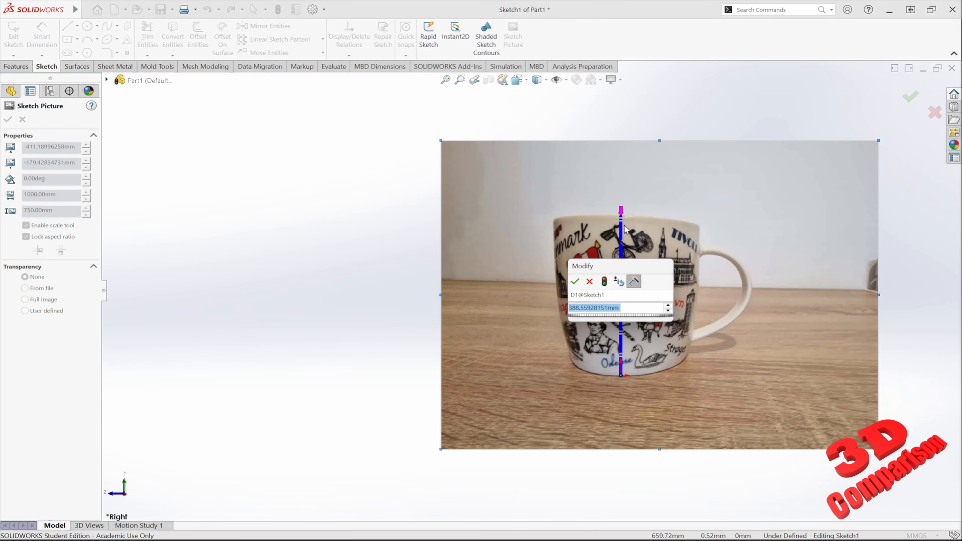
type("15")
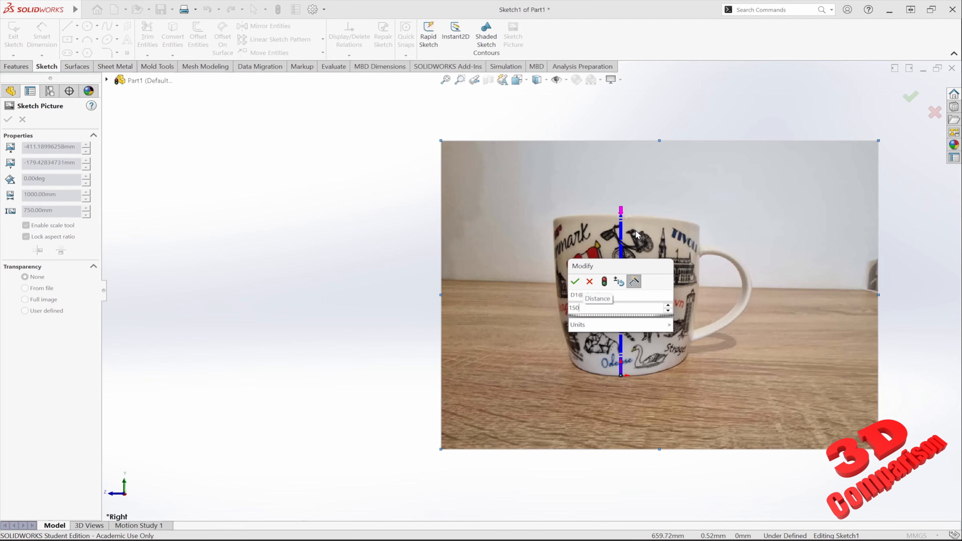
type("0")
key("Return")
left_click(910, 97)
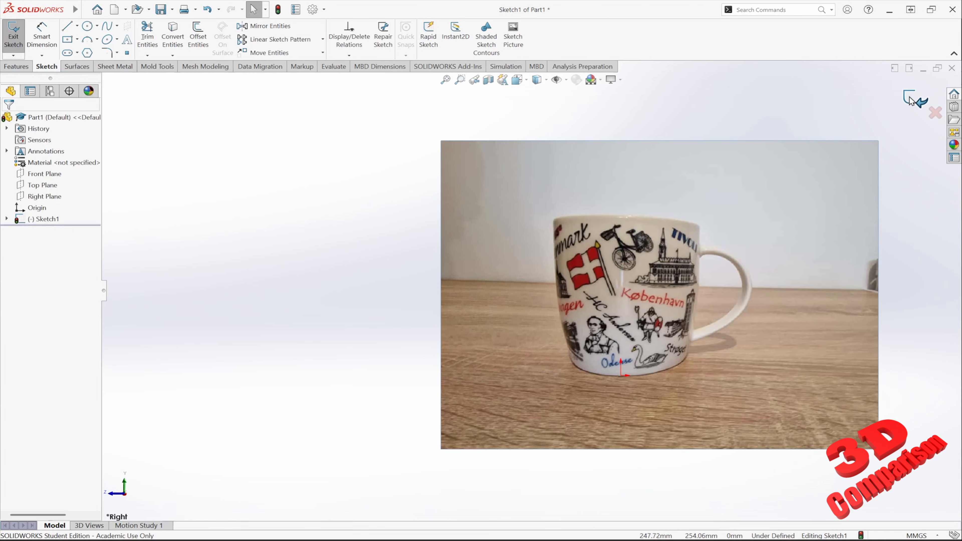
left_click(914, 98)
Start a new sketch on the Right Plane and draw a vertical centerline through the origin, extending beyond the mug's rim and base.
left_click(49, 196)
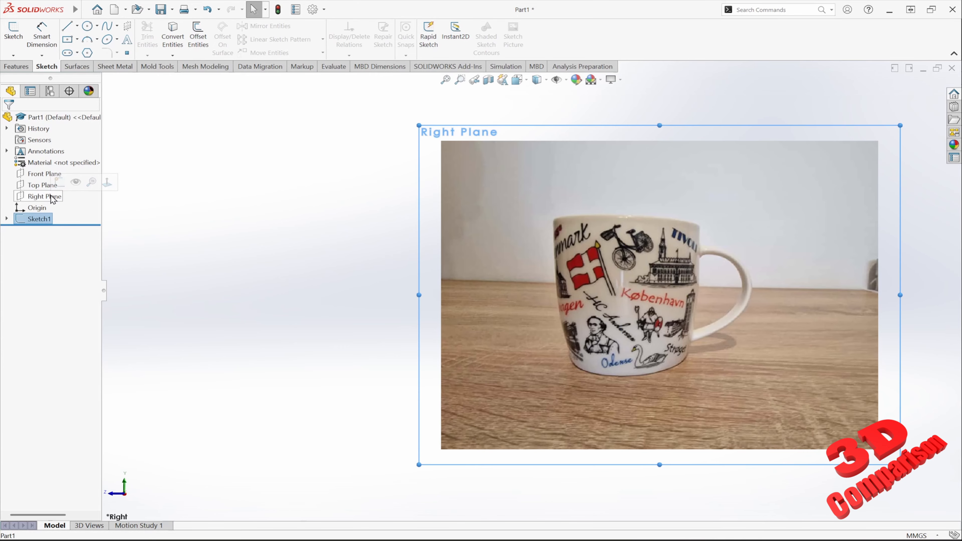
left_click(59, 181)
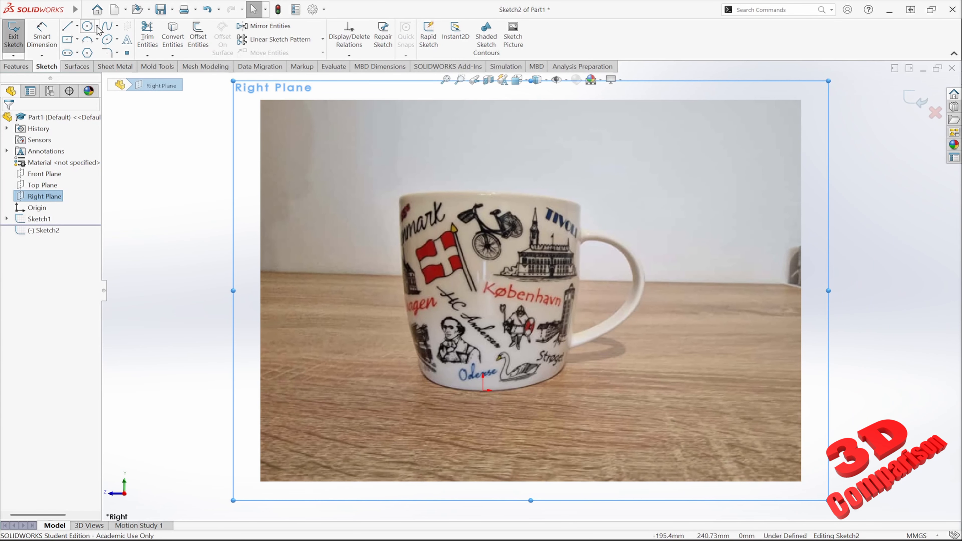
left_click(77, 26)
left_click(95, 49)
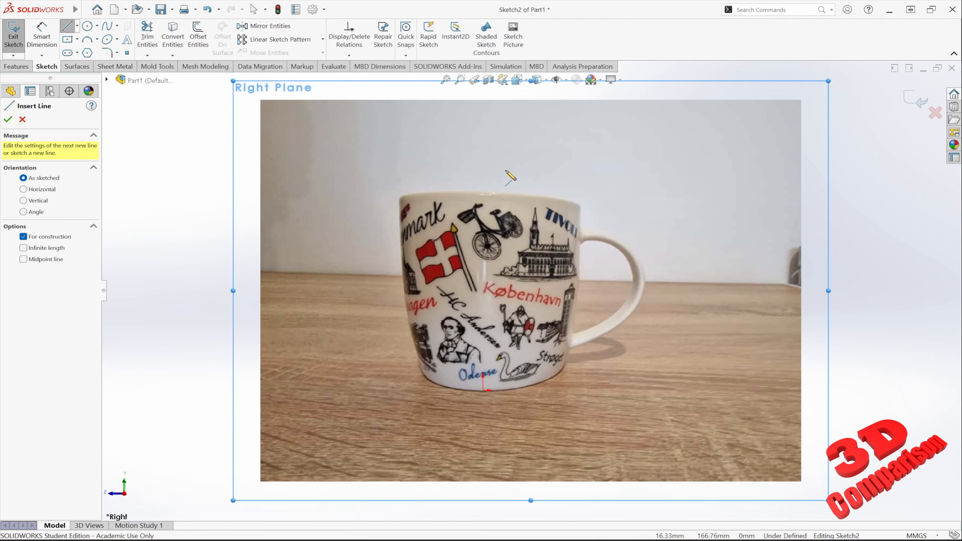
left_click(483, 157)
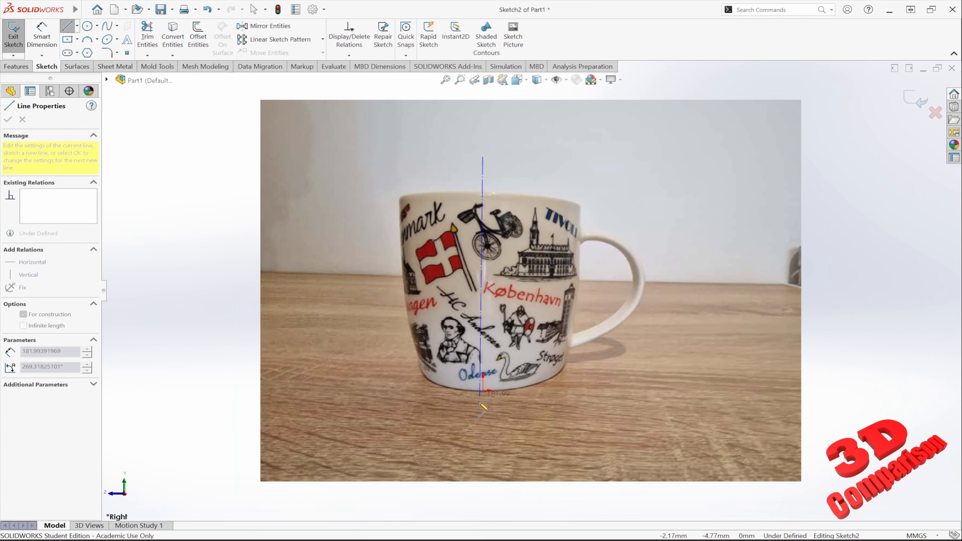
left_click(483, 442)
key("Escape")
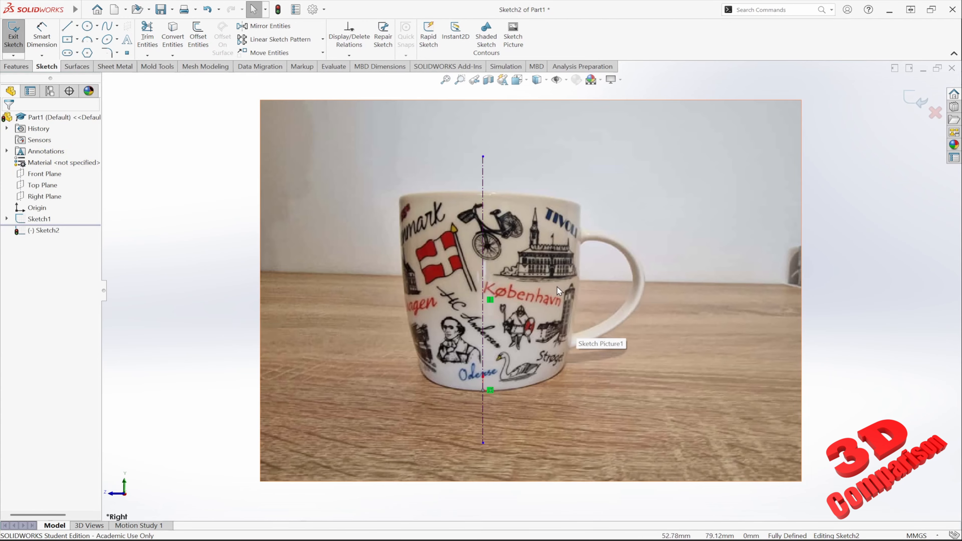
Trace the mug's outer profile on the handle side with a spline from the origin, along the base and side, to the rim.
left_click(107, 26)
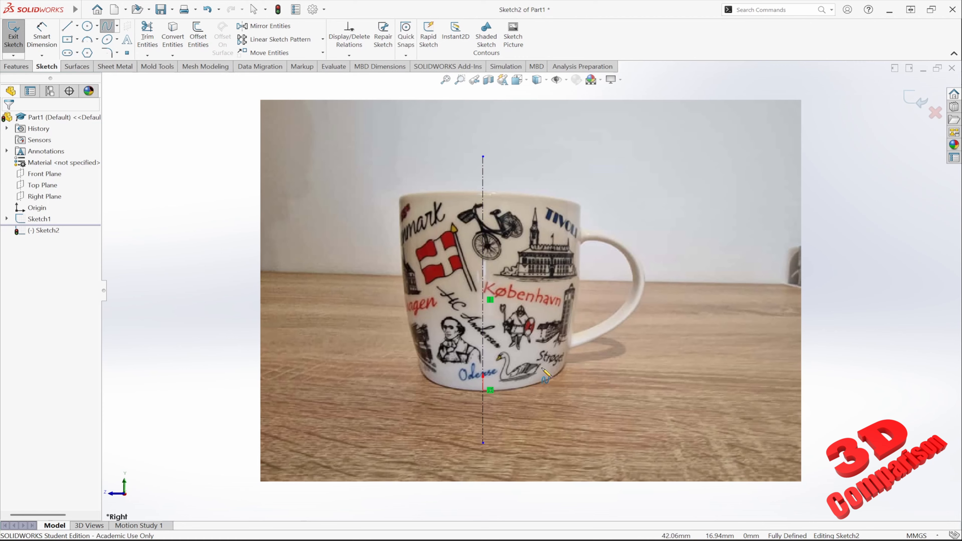
left_click(484, 390)
left_click(517, 390)
left_click(555, 377)
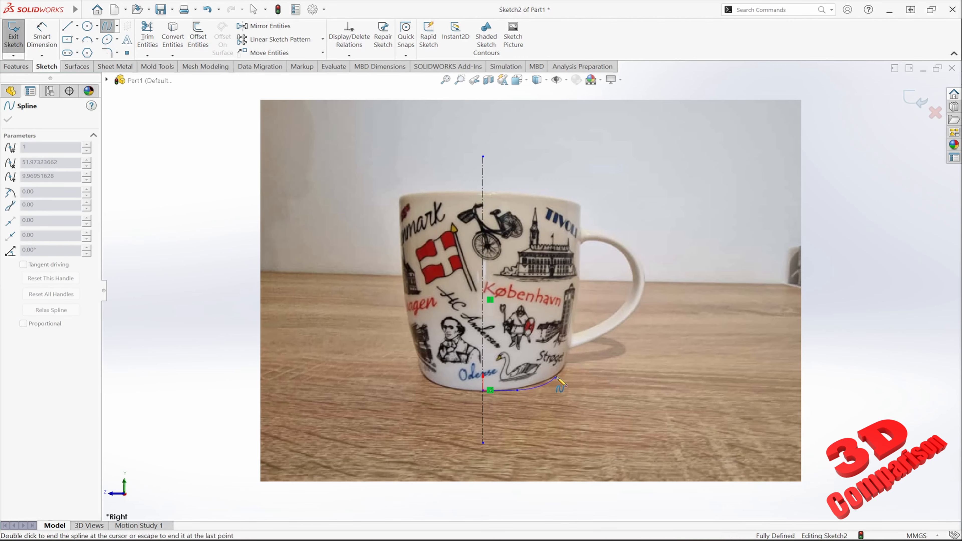
left_click(567, 363)
left_click(572, 319)
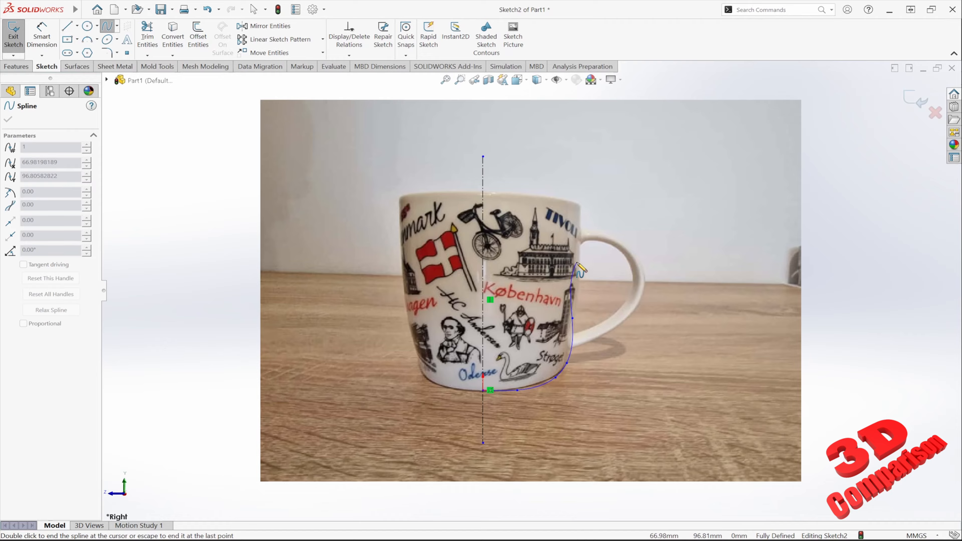
left_click(578, 261)
double_click(582, 205)
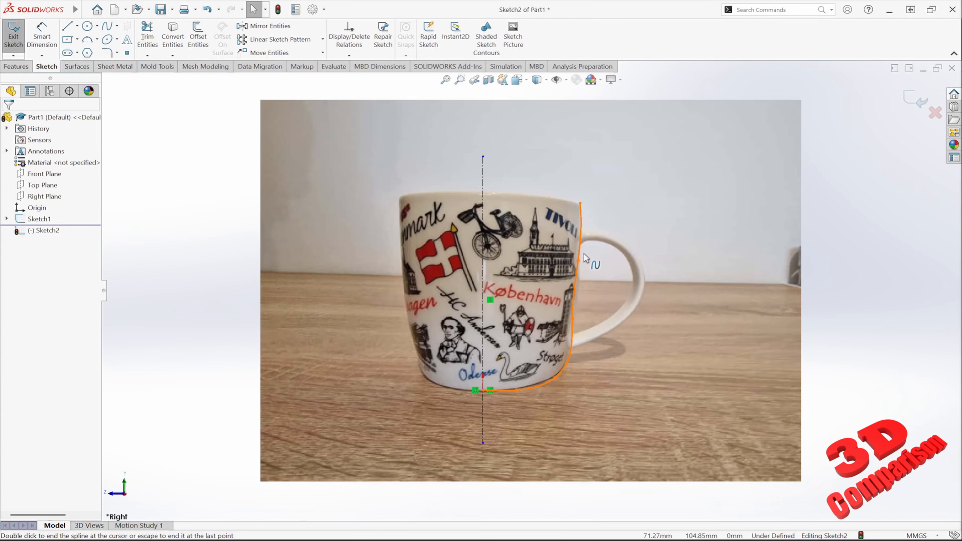
Reshape the spline to the mug's lower outline, moving its corner point to about 56.1, 17.1 mm and its base point to about 29.4, 2.9 mm.
scroll(591, 282, "up", 2)
left_click(572, 326)
left_click_drag(572, 325, 568, 332)
left_click(564, 380)
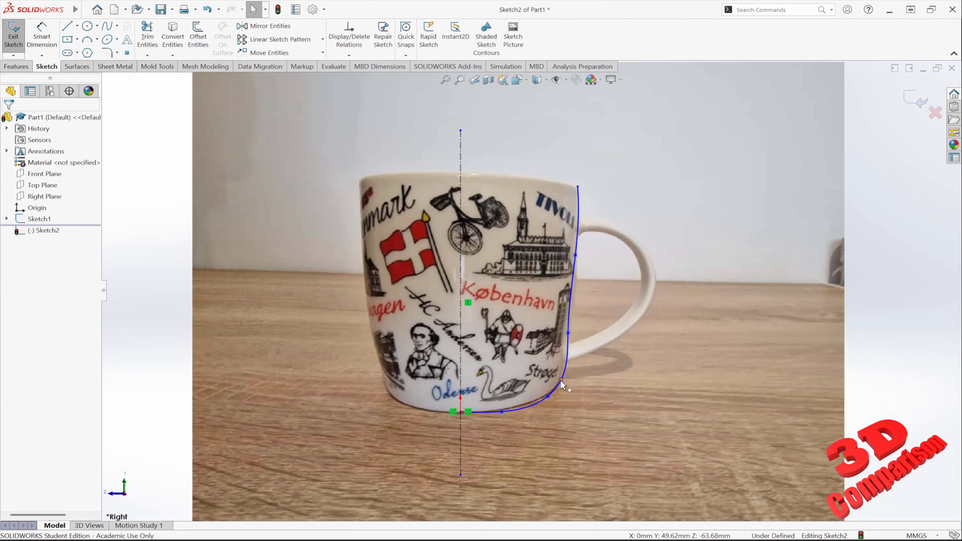
left_click_drag(561, 379, 561, 366)
left_click_drag(548, 398, 556, 384)
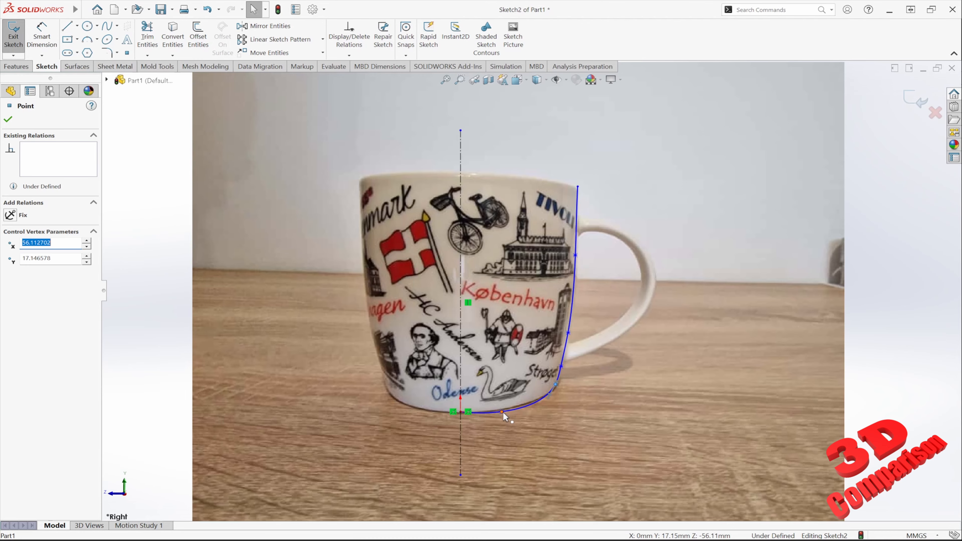
left_click_drag(502, 412, 510, 409)
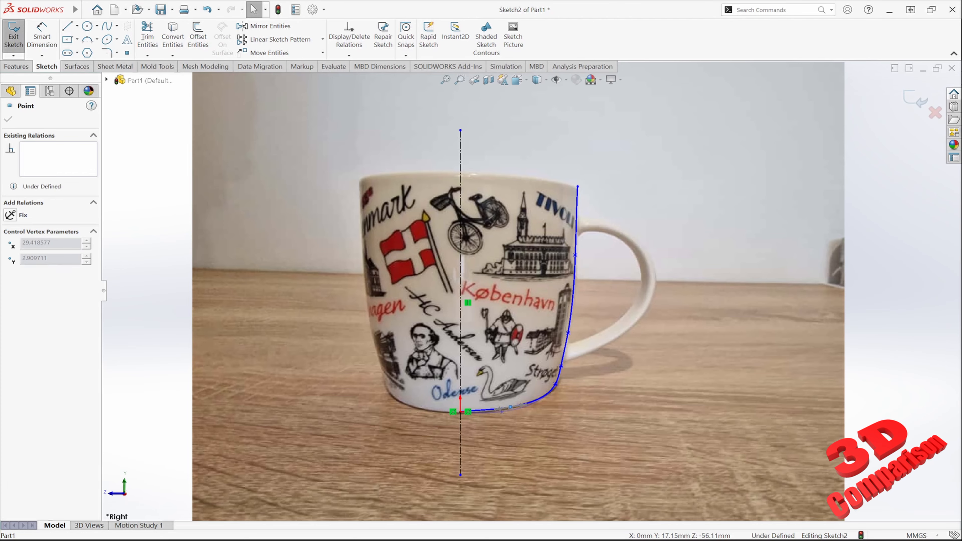
Try to constrain the spline's start tangent handle at the origin relative to the vertical centerline.
scroll(511, 408, "down", 5)
left_click(465, 335)
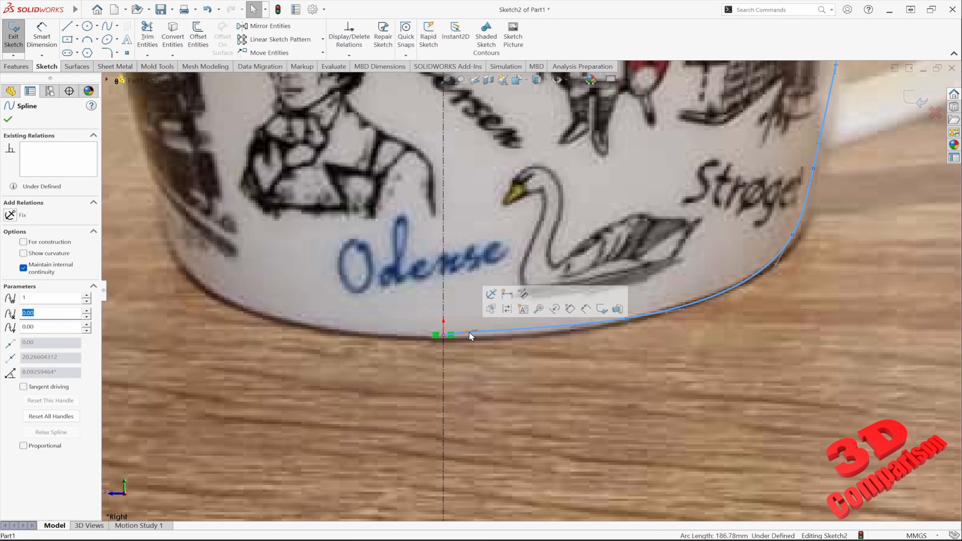
left_click(472, 334)
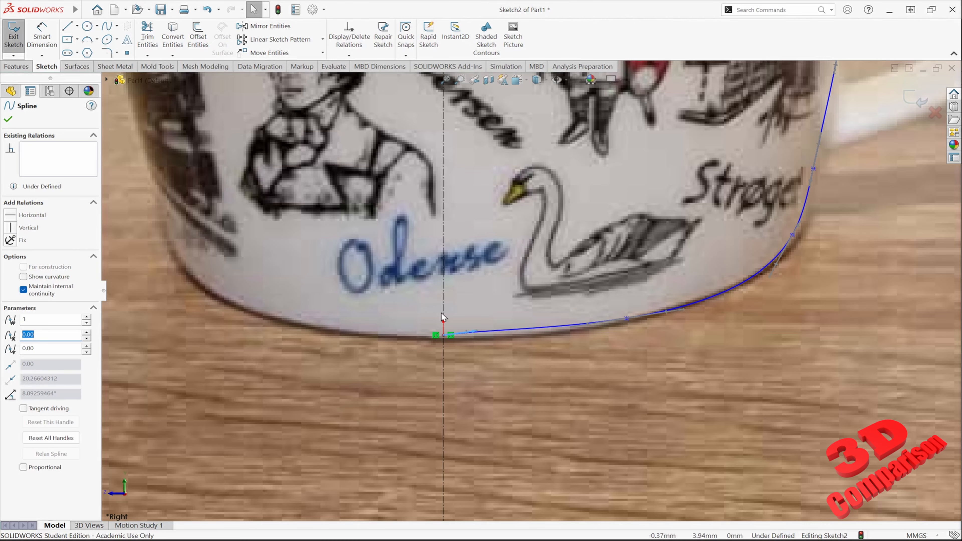
left_click(448, 313)
left_click(473, 333)
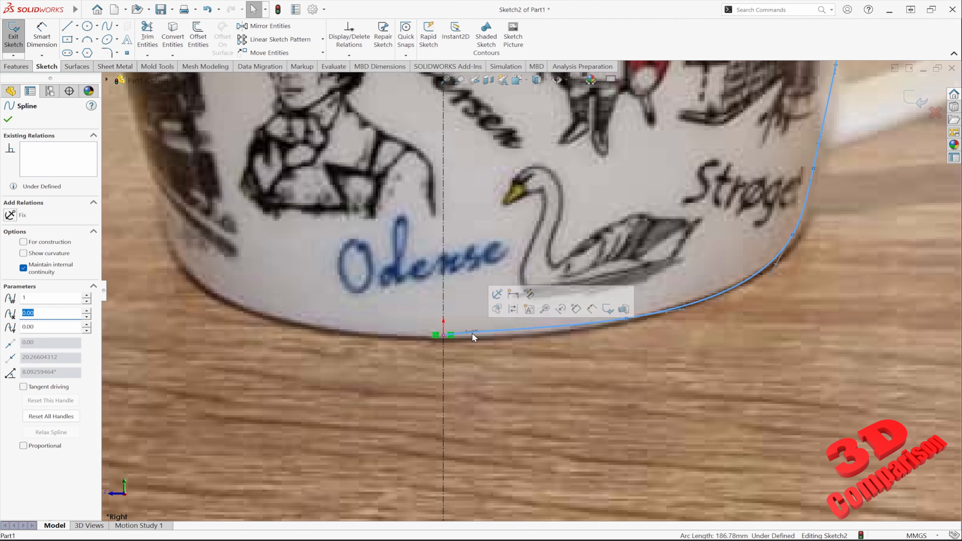
left_click(473, 334)
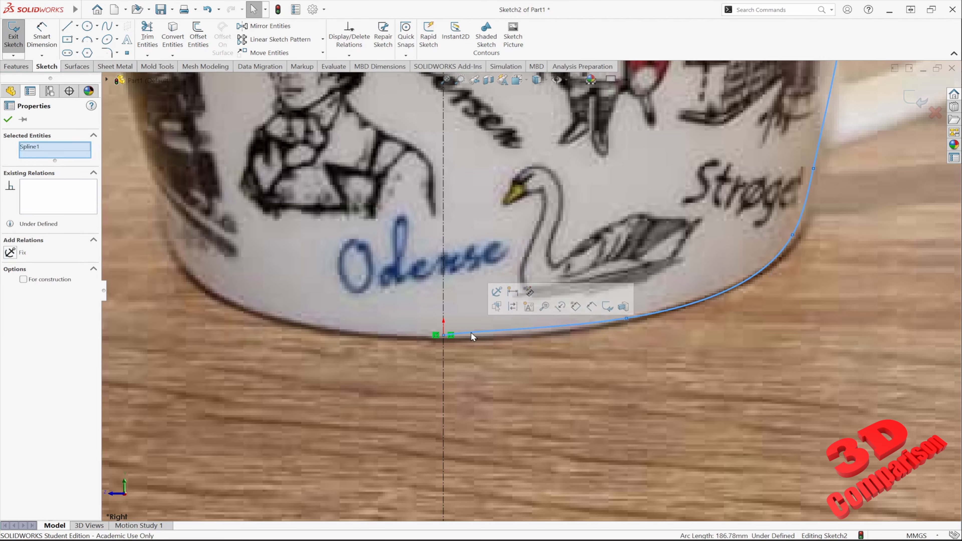
left_click(472, 334)
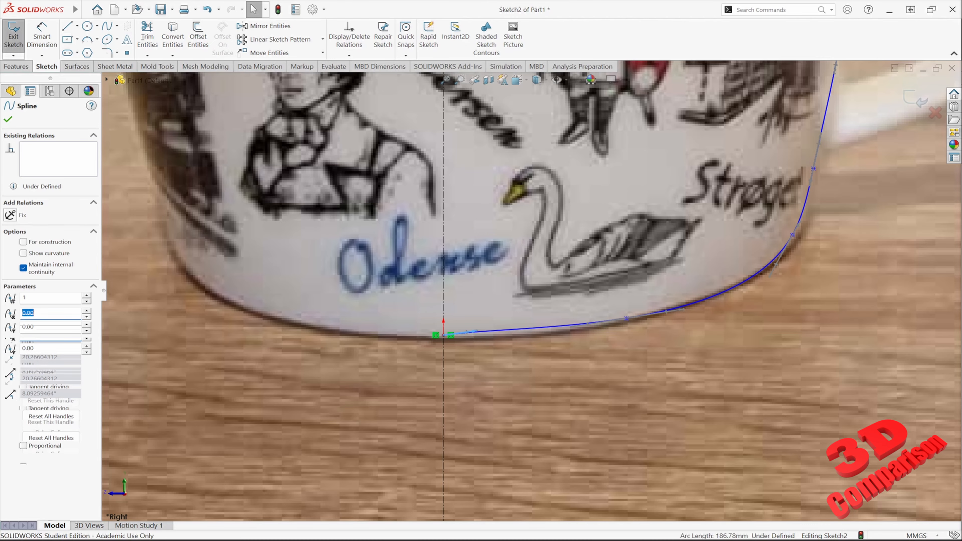
left_click(444, 320)
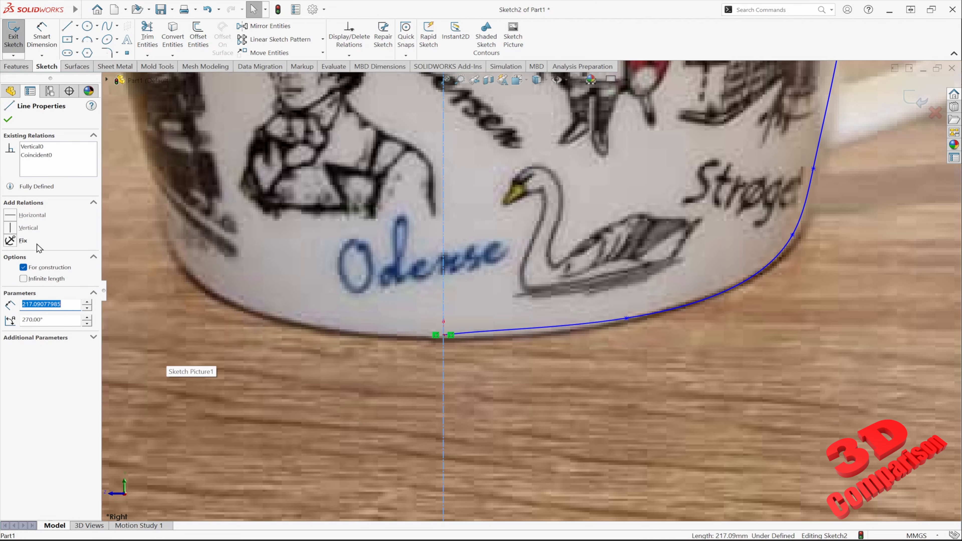
left_click(11, 228)
scroll(458, 337, "down", 6)
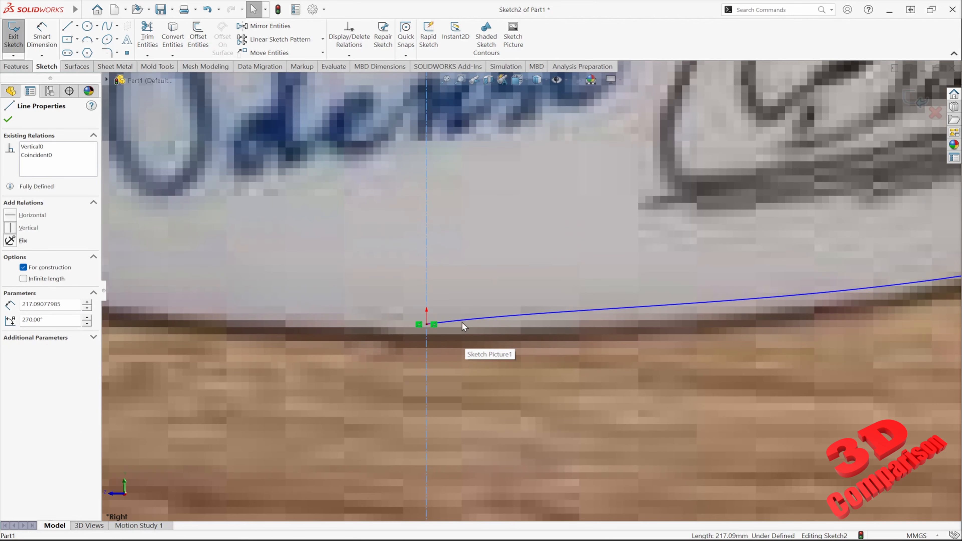
left_click(462, 321)
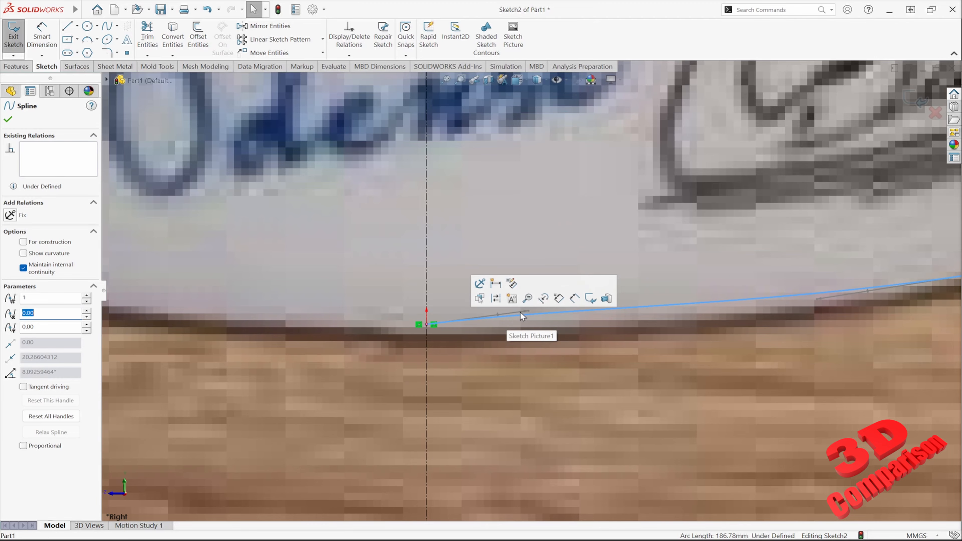
key("Escape")
left_click(506, 318)
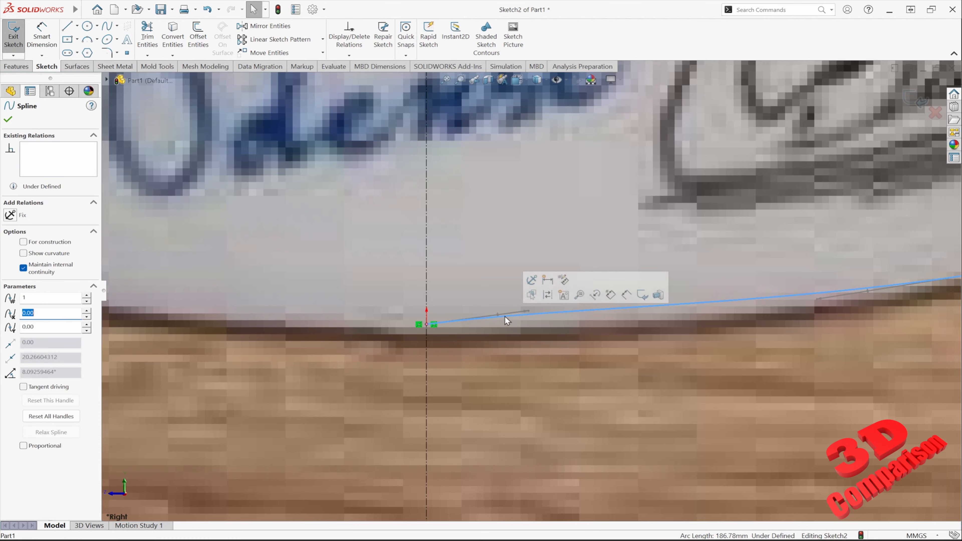
left_click(499, 317)
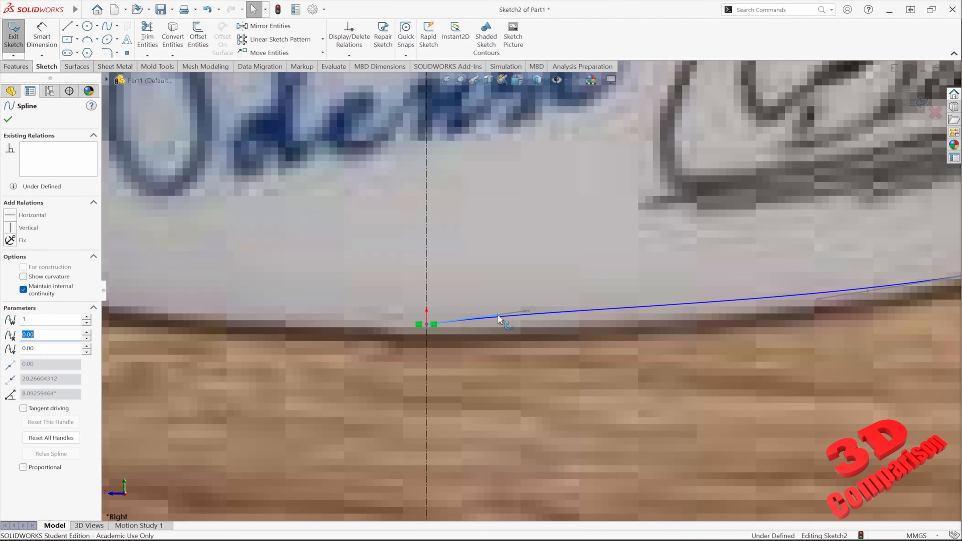
left_click(427, 310)
left_click(507, 297)
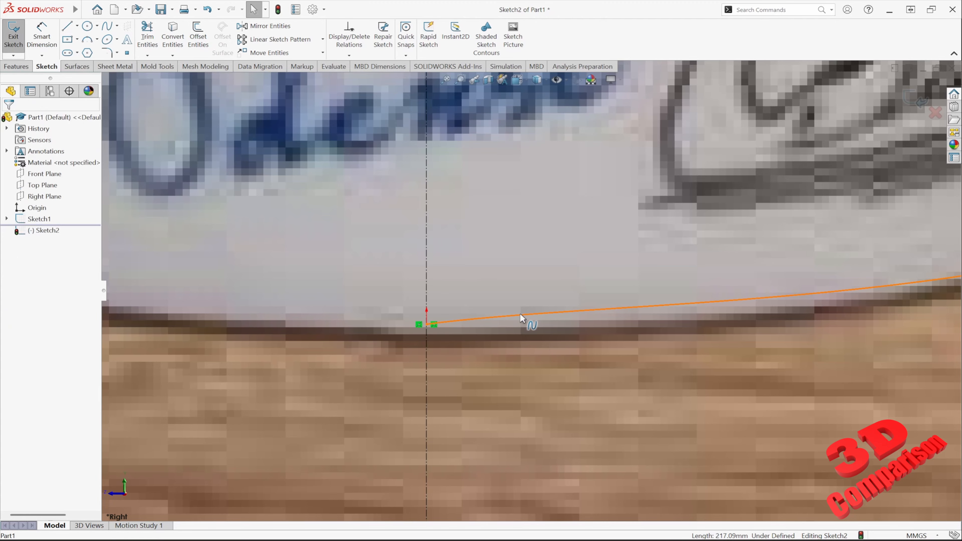
Detach the spline's start point from the origin and move it outward along the mug's base to about X 20.7 mm, Y 1.1 mm.
left_click(433, 323)
key("Escape")
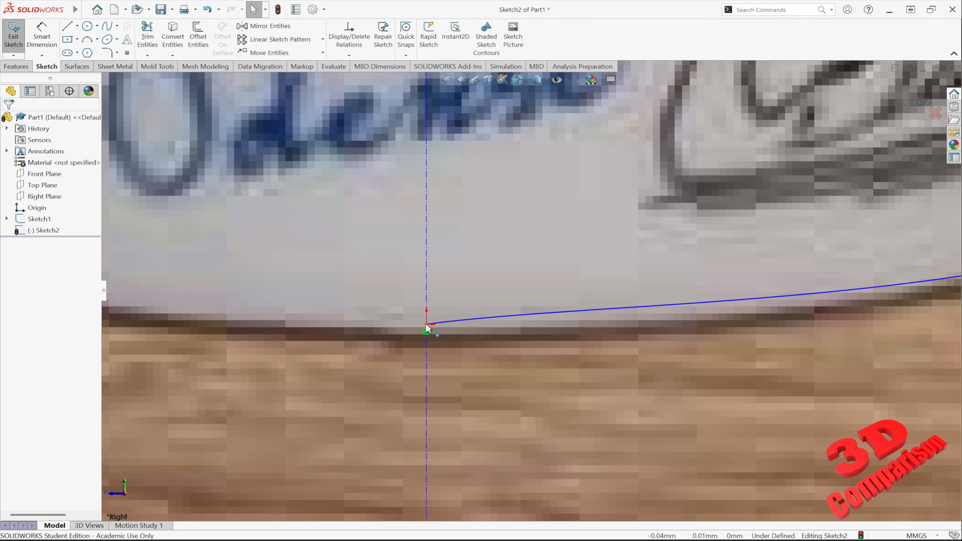
left_click_drag(428, 326, 825, 305)
scroll(825, 306, "up", 3)
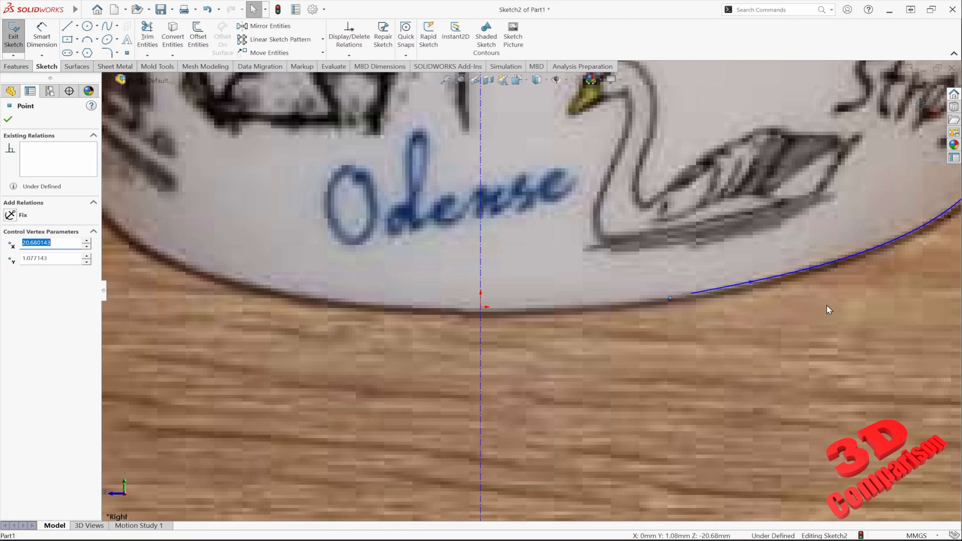
key("Escape")
Draw a horizontal line about 16.5 mm long from the origin along the base and make the spline's start point coincident with its free end.
left_click(68, 26)
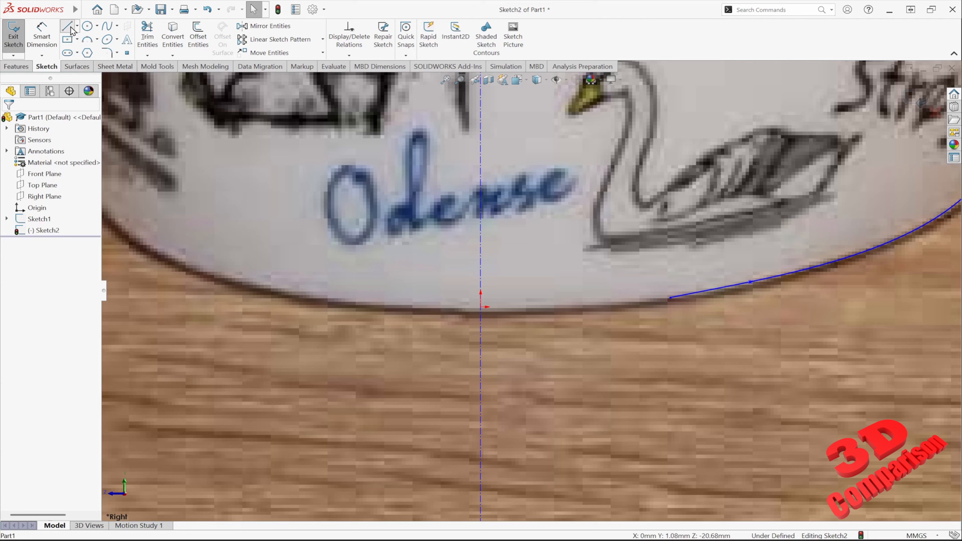
left_click(482, 308)
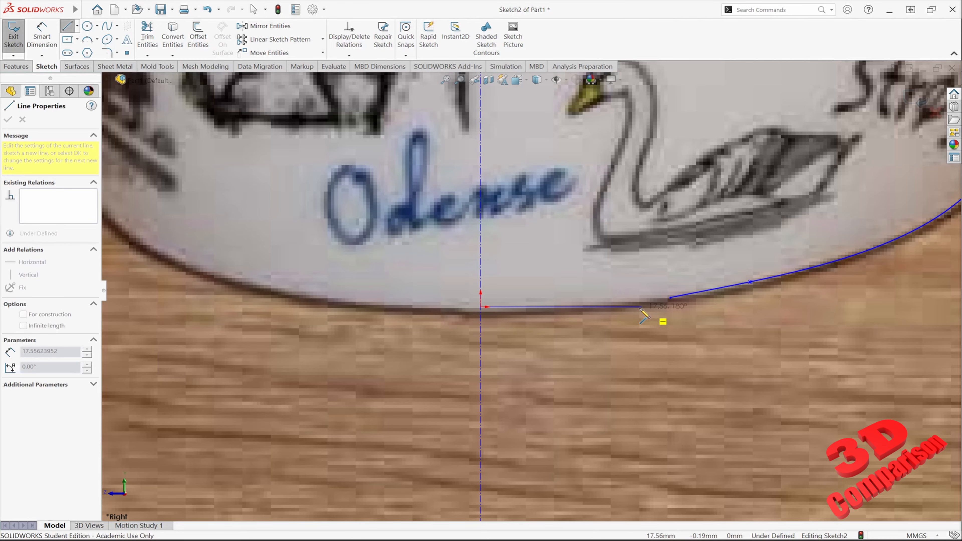
left_click(631, 307)
key("Escape")
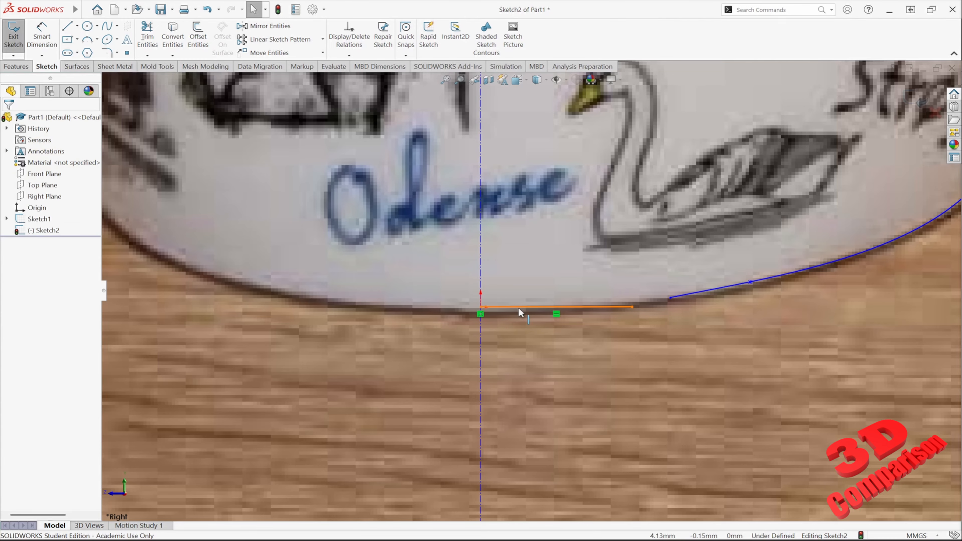
left_click(671, 299)
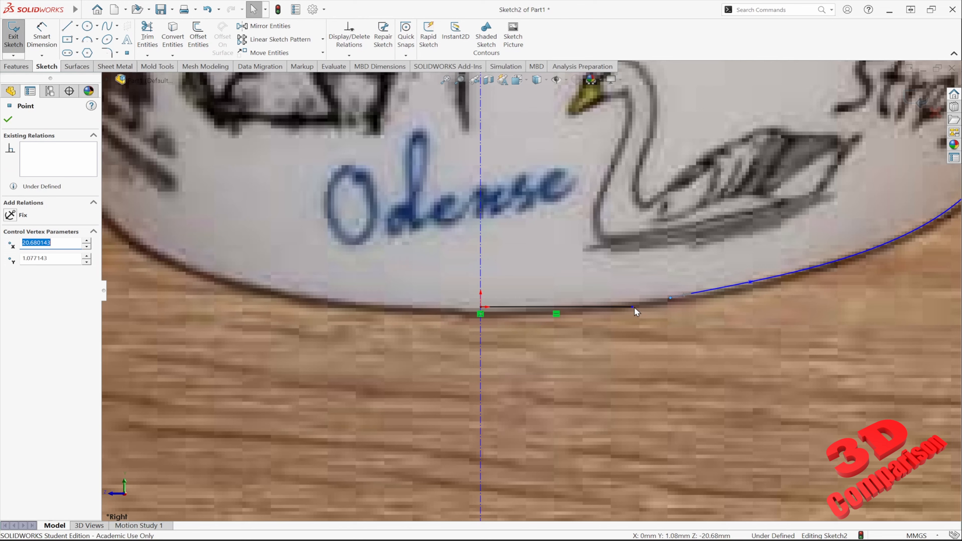
left_click(631, 307, "ctrl")
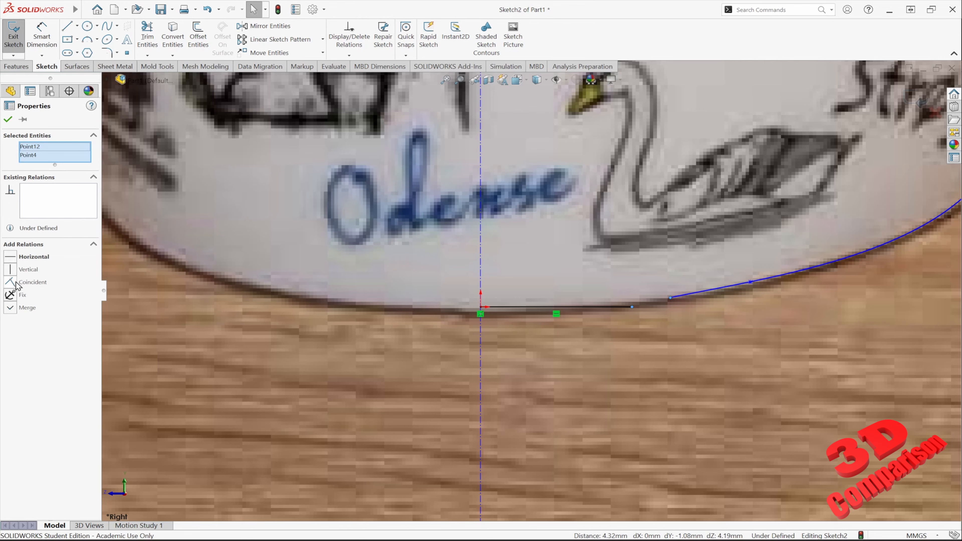
left_click(15, 283)
Make the spline tangent to the base line and move its next point to about X 30.4 mm, Y 2.3 mm.
left_click(657, 311)
left_click(630, 310)
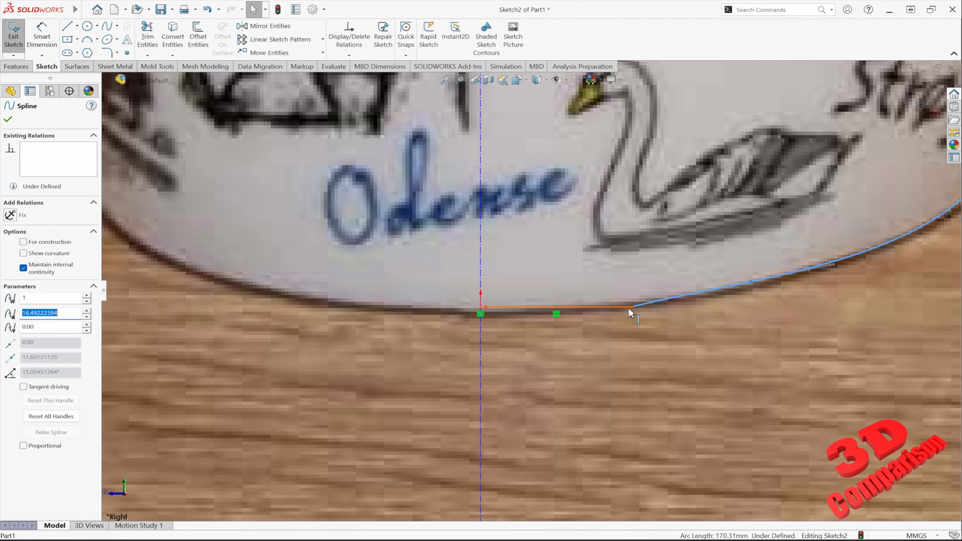
left_click(628, 307, "ctrl")
left_click(22, 270)
left_click(708, 301)
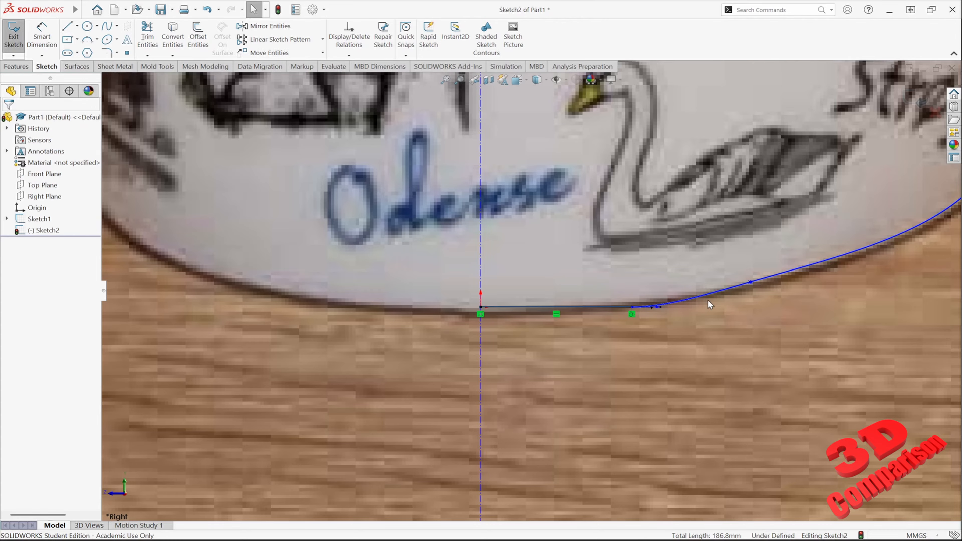
left_click(756, 288)
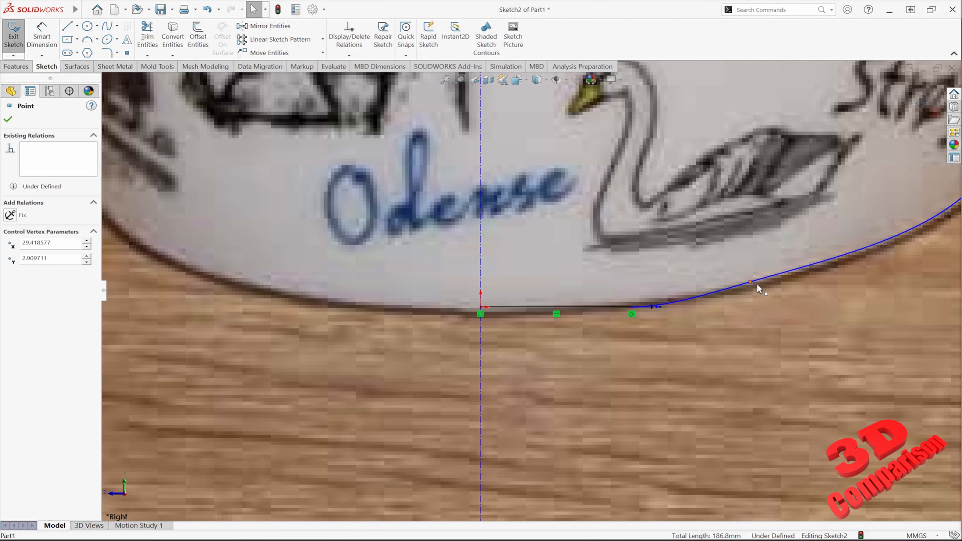
left_click_drag(757, 288, 760, 290)
Create a revolved surface from the profile sketch, 360 degrees around the vertical centerline.
scroll(712, 286, "up", 5)
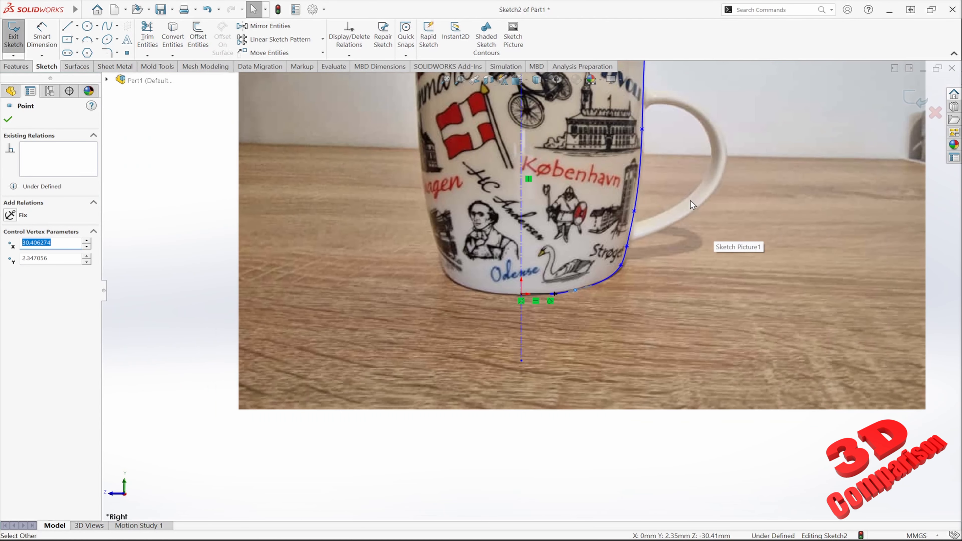
scroll(647, 183, "up", 3)
key("f")
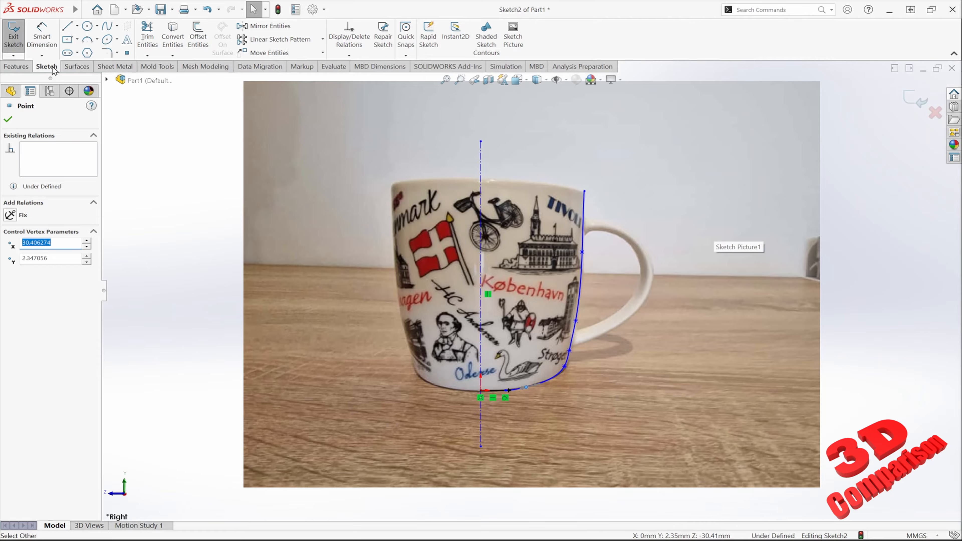
left_click(77, 66)
left_click(45, 36)
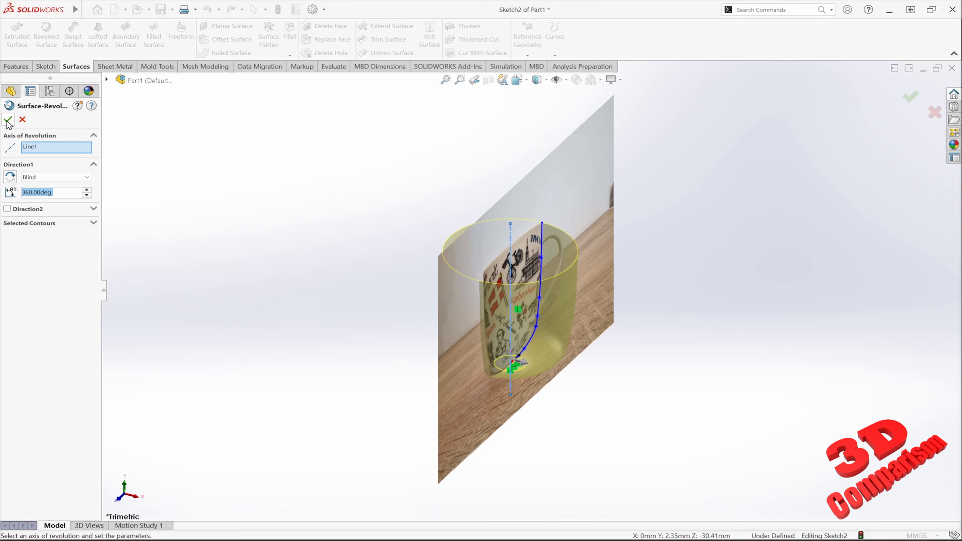
left_click(8, 121)
Thicken the revolved surface by 3 mm toward the inside of the mug.
middle_click_drag(640, 334, 553, 340)
left_click(465, 25)
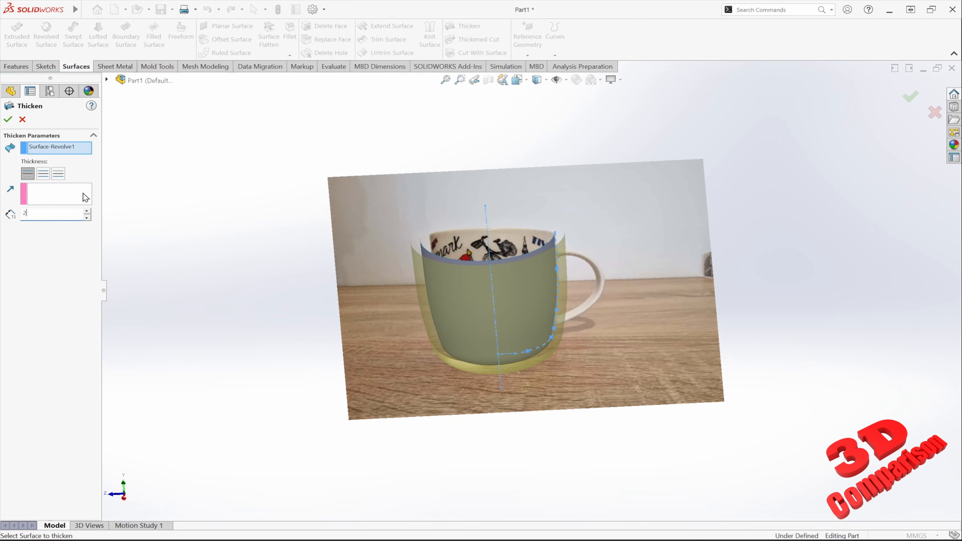
key("Return")
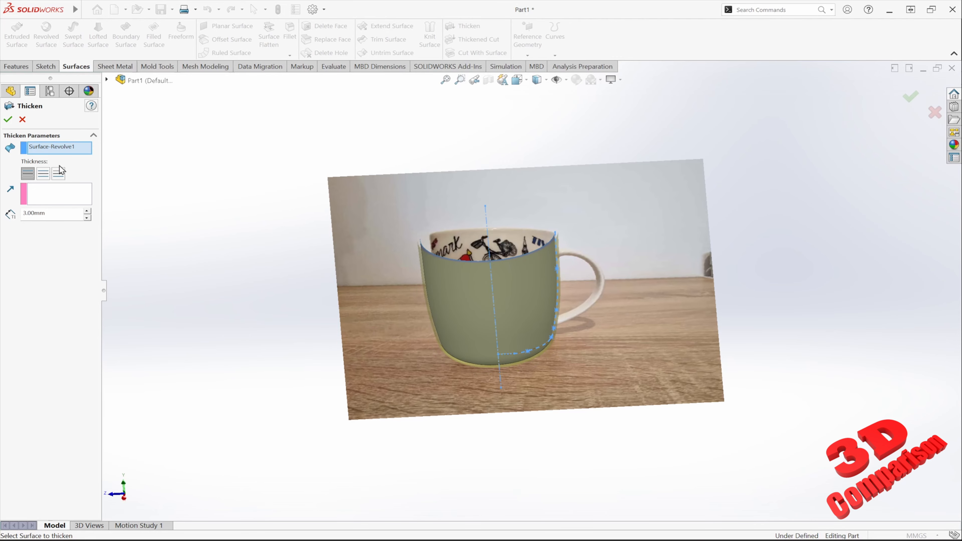
left_click(58, 174)
scroll(492, 205, "down", 3)
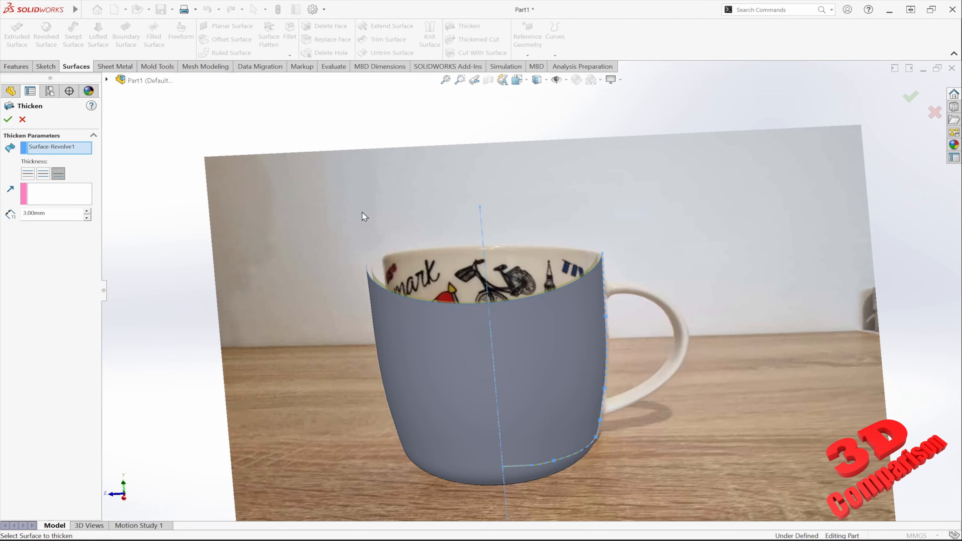
left_click(8, 120)
Start a new sketch on the Right Plane, over the mug photo.
mouse_move(580, 315)
middle_mouse_down()
mouse_move(618, 273)
mouse_move(614, 312)
mouse_move(587, 296)
mouse_move(569, 328)
middle_mouse_up()
left_click(44, 208)
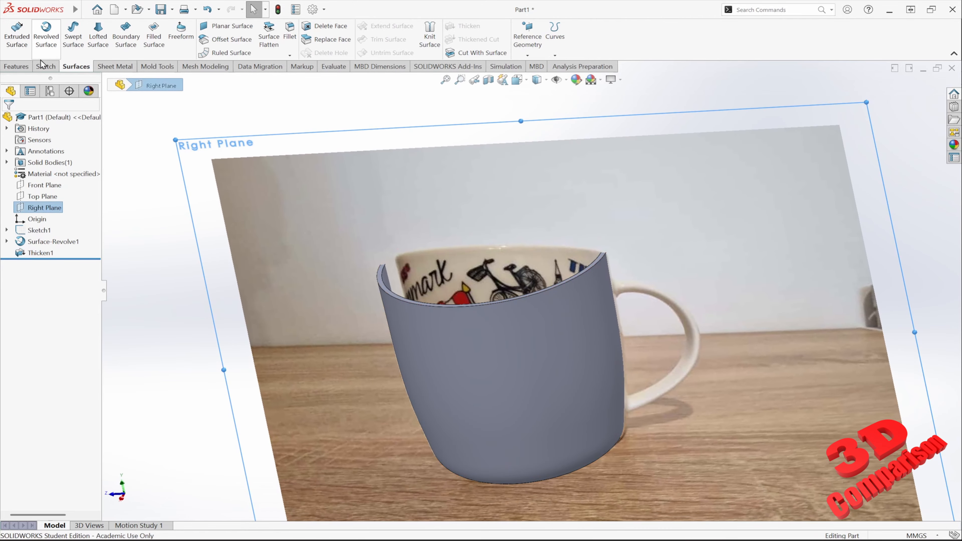
left_click(45, 66)
left_click(15, 35)
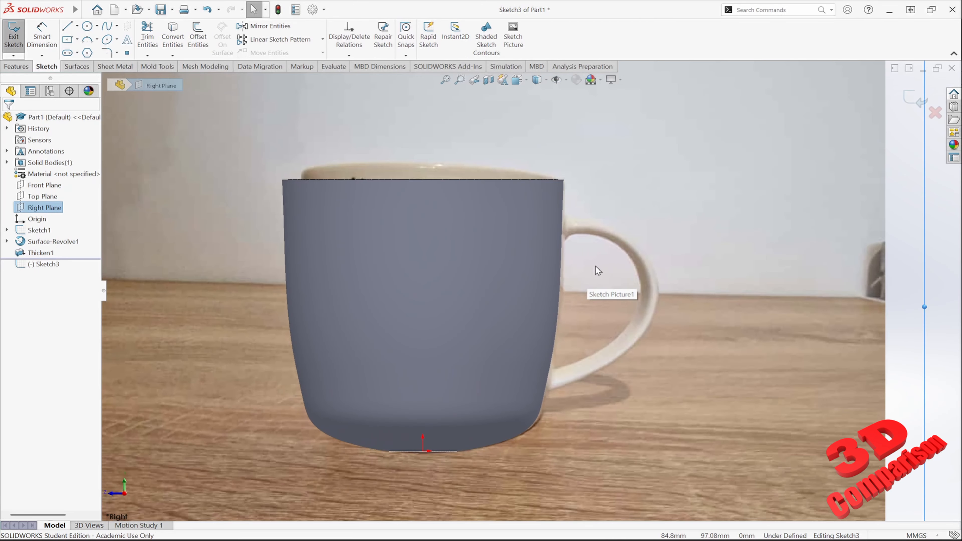
scroll(598, 270, "down", 3)
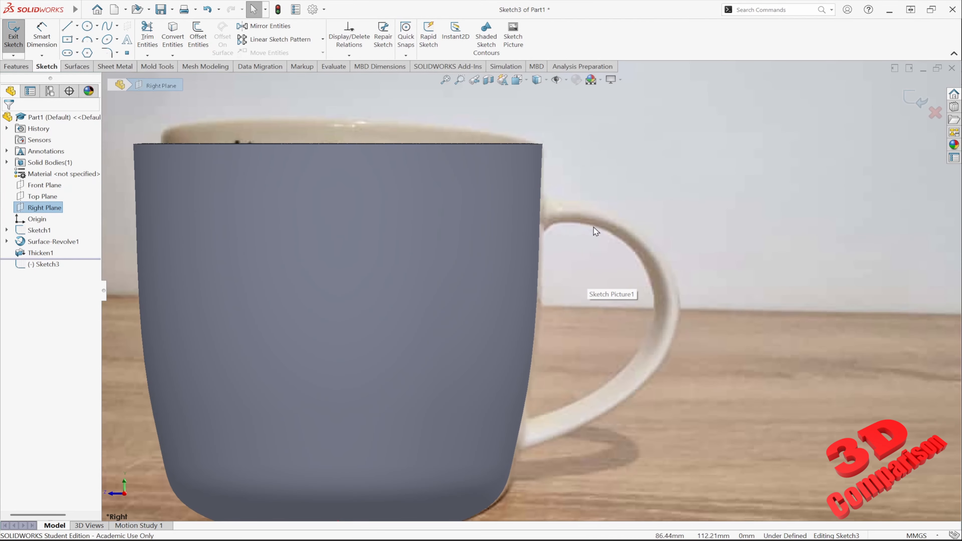
Trace the inner contour of the handle with a spline from the upper wall joint round to just inside the lower mug wall.
left_click(106, 26)
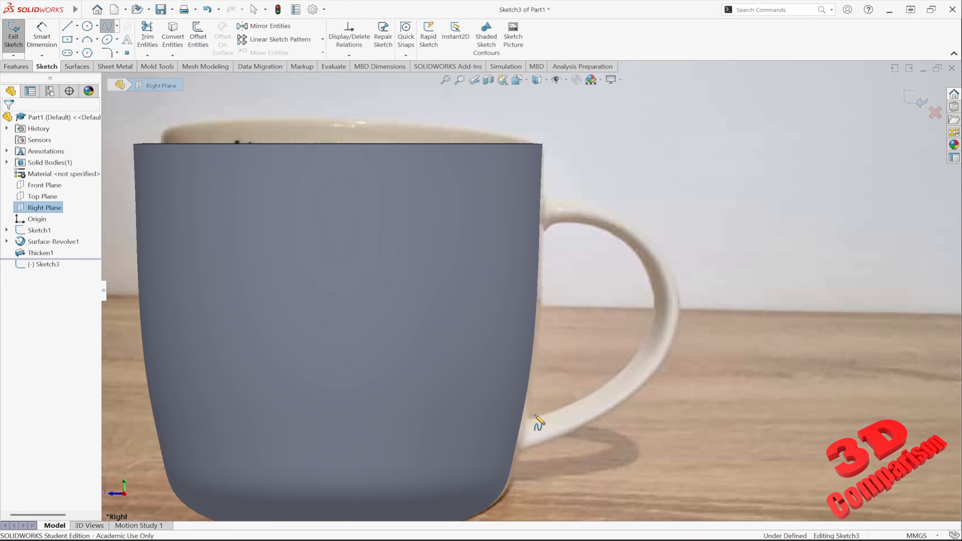
left_click(538, 242)
left_click(555, 224)
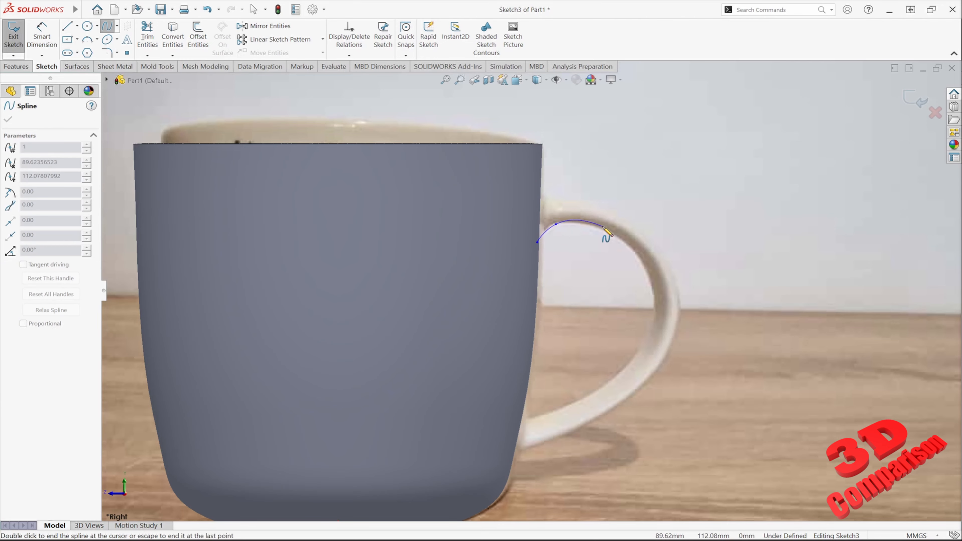
left_click(644, 265)
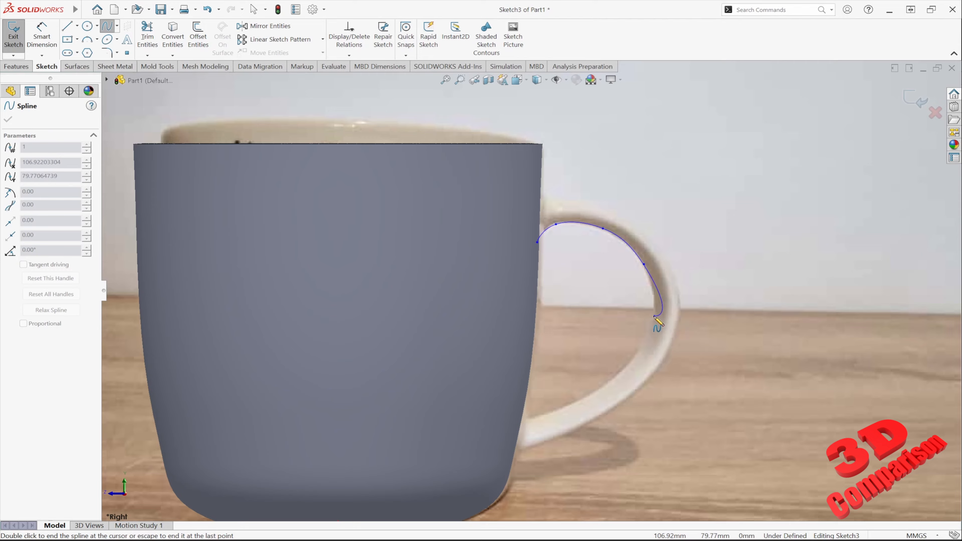
left_click(579, 402)
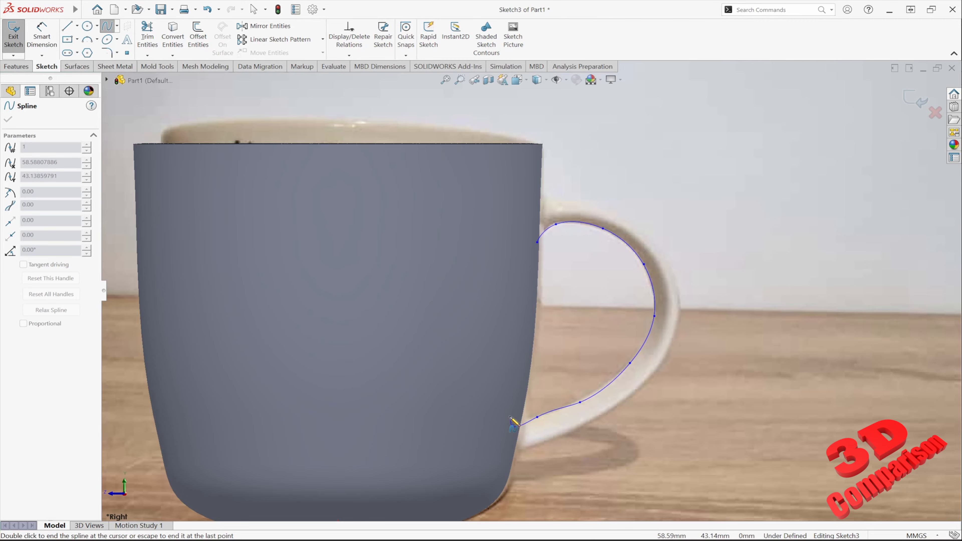
double_click(512, 424)
key("Escape")
Trace the outer contour of the handle with a second spline, starting and ending inside the mug wall.
left_click(108, 27)
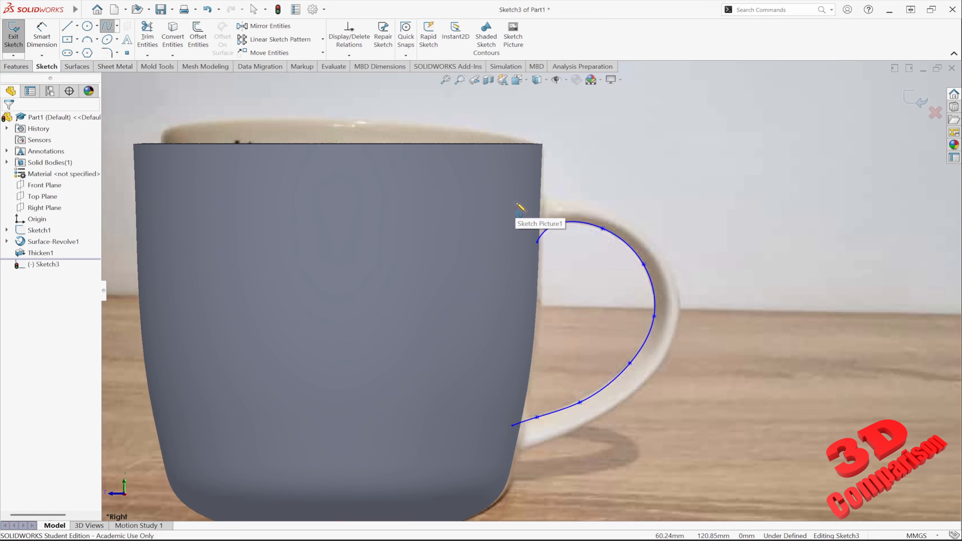
left_click(524, 203)
left_click(570, 200)
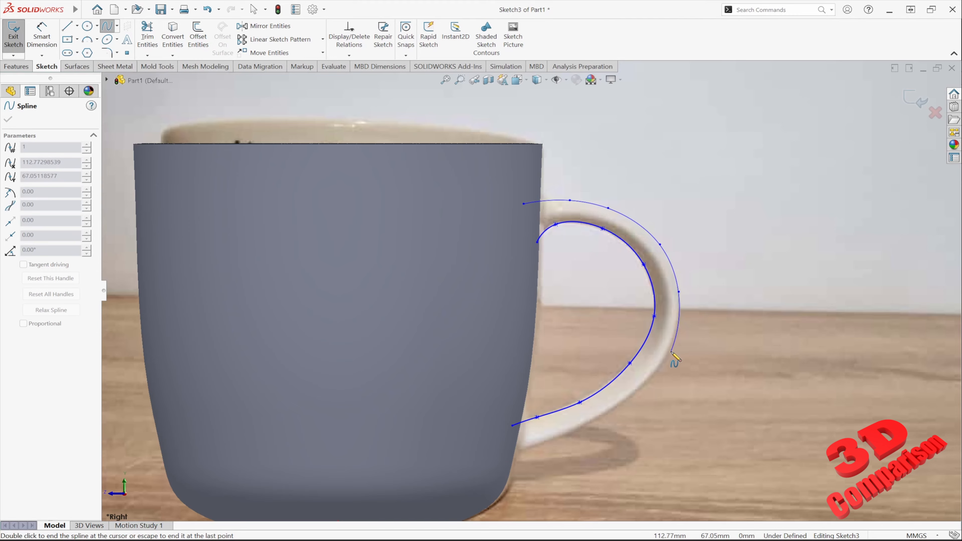
left_click(634, 393)
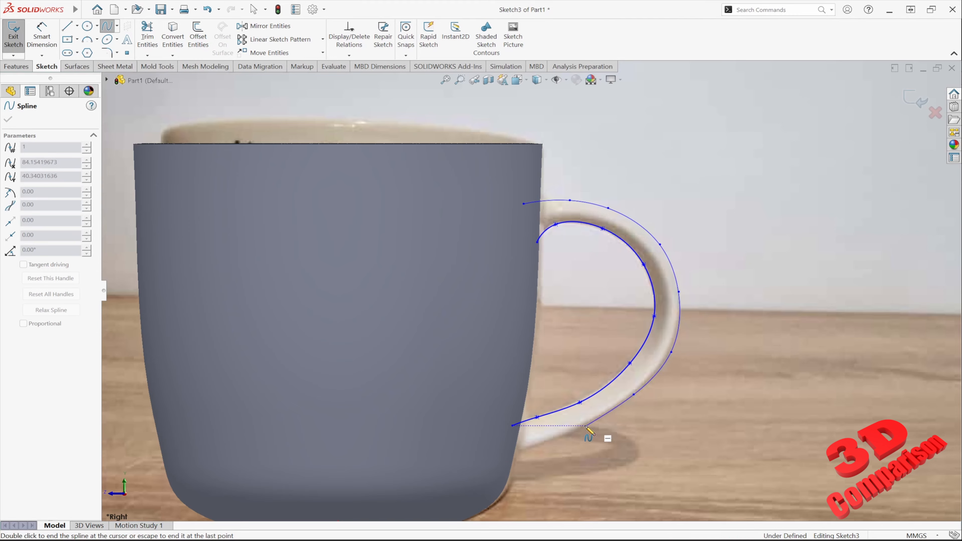
left_click(586, 426)
double_click(507, 457)
key("Escape")
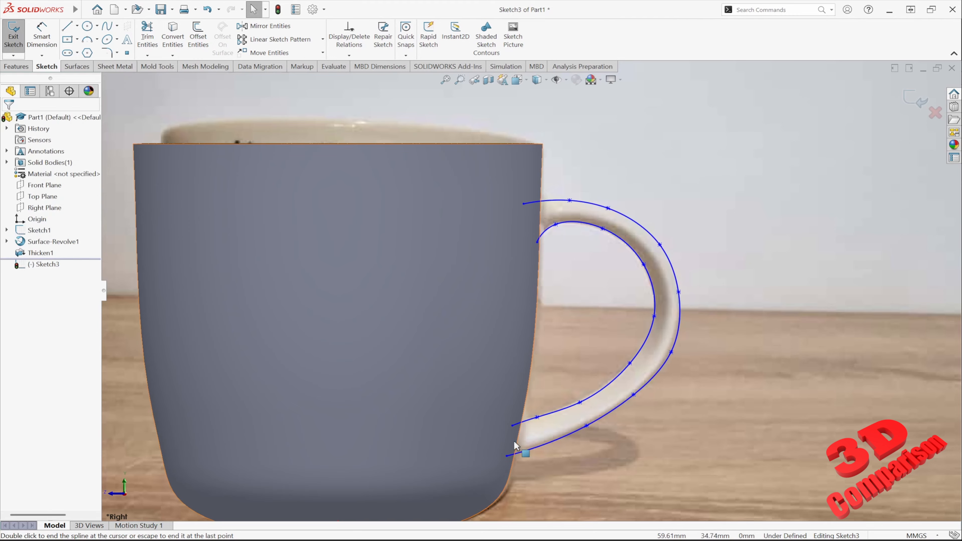
Draw a vertical line down from the outer spline's upper end and a line joining the lower ends of both splines.
left_click(68, 26)
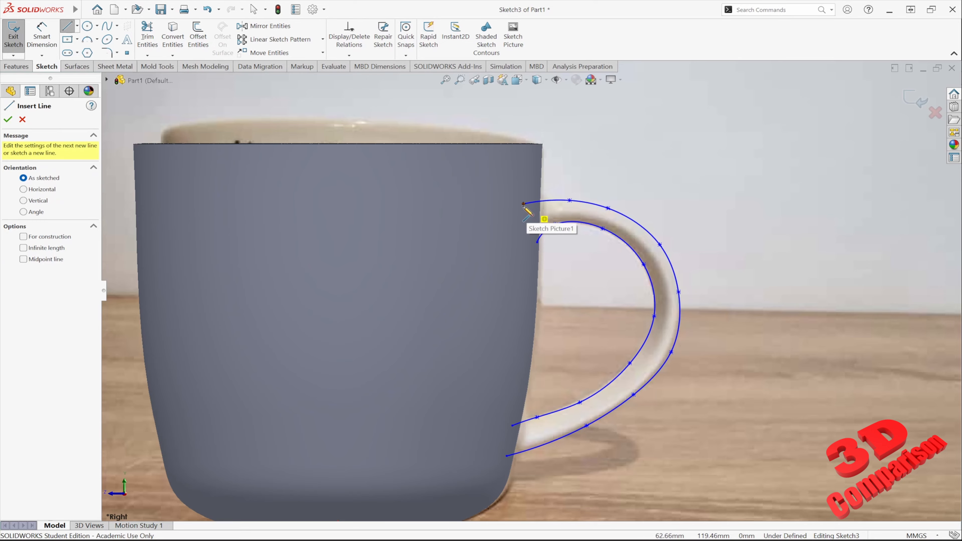
left_click(523, 203)
left_click(523, 252)
key("Escape")
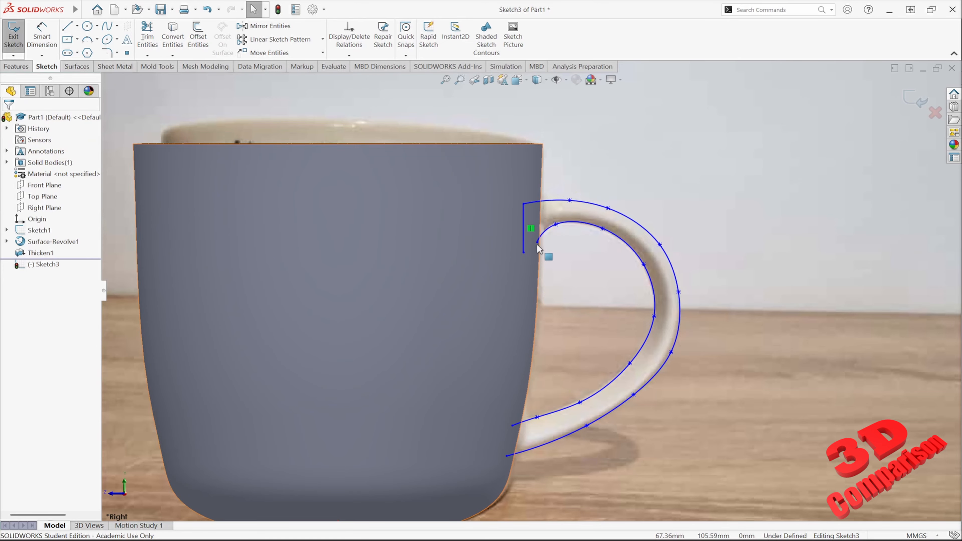
left_click(68, 27)
left_click(512, 425)
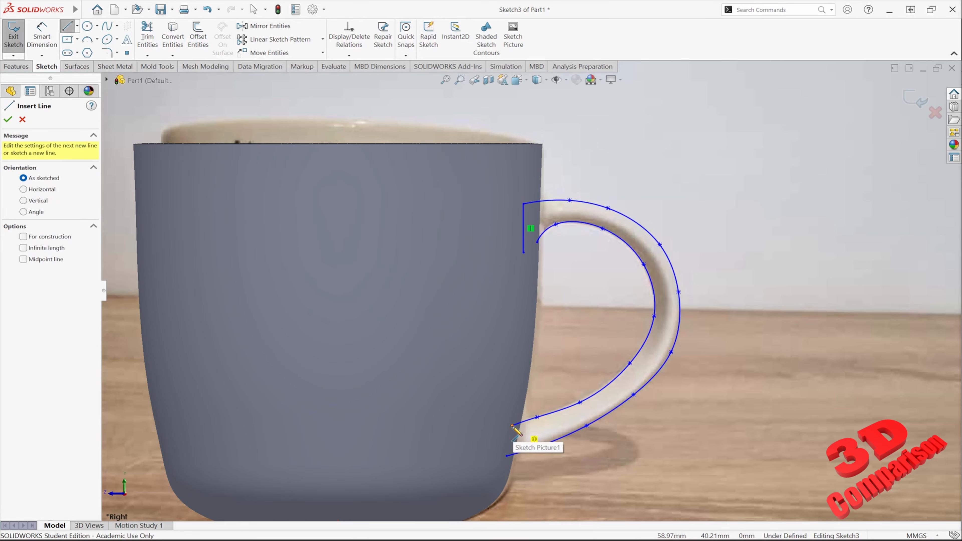
left_click(507, 457)
key("Escape")
Close the handle profile with a line from the inner spline's upper end to the vertical line's lower end.
scroll(539, 250, "down", 3)
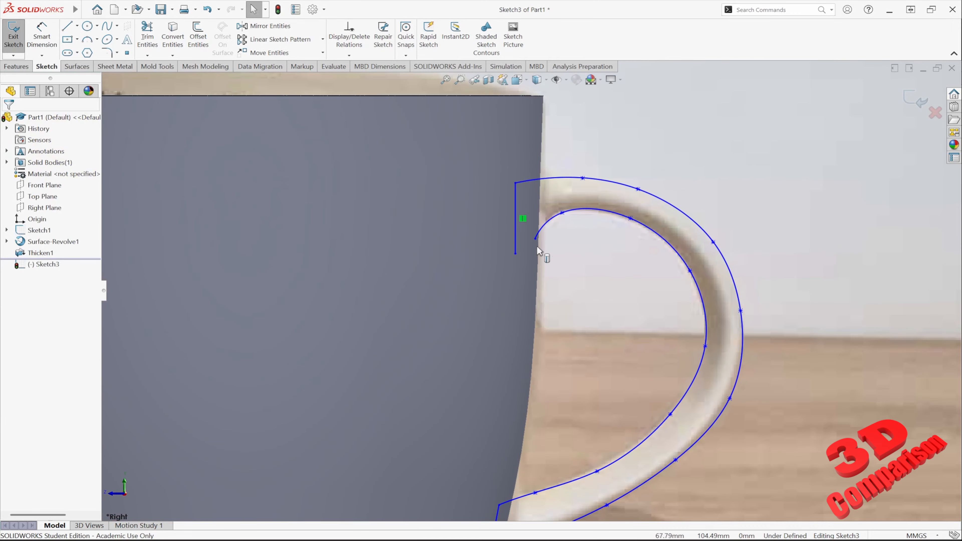
left_click(73, 27)
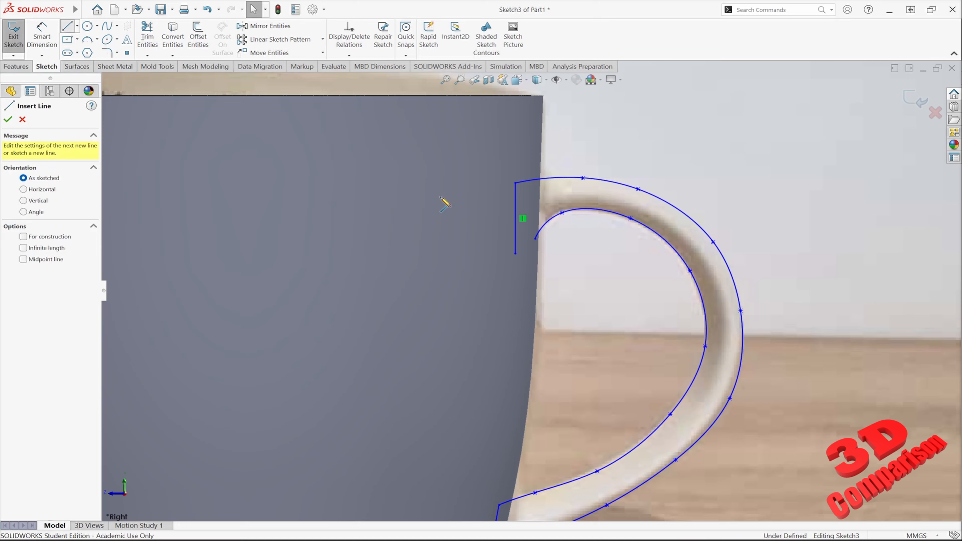
left_click(535, 239)
key("Escape")
scroll(537, 240, "down", 2)
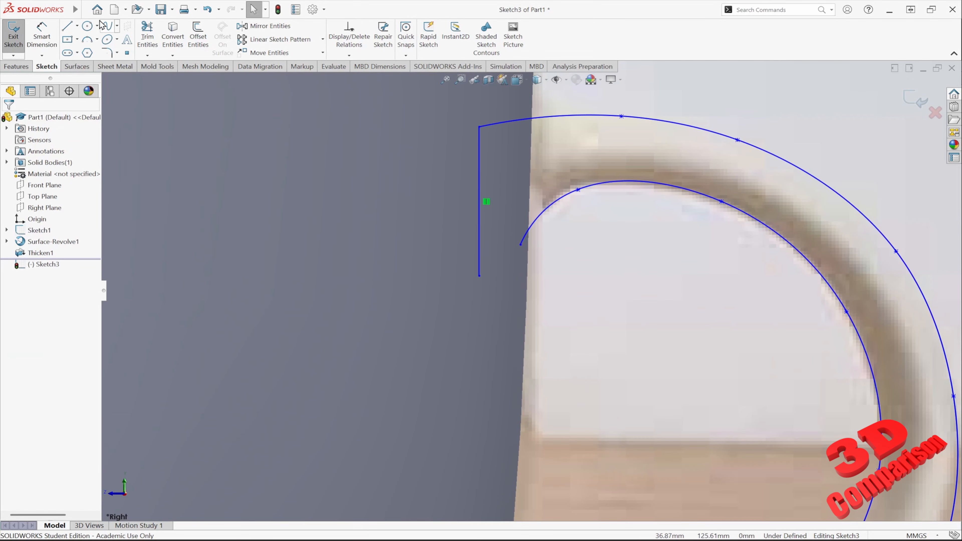
left_click(67, 26)
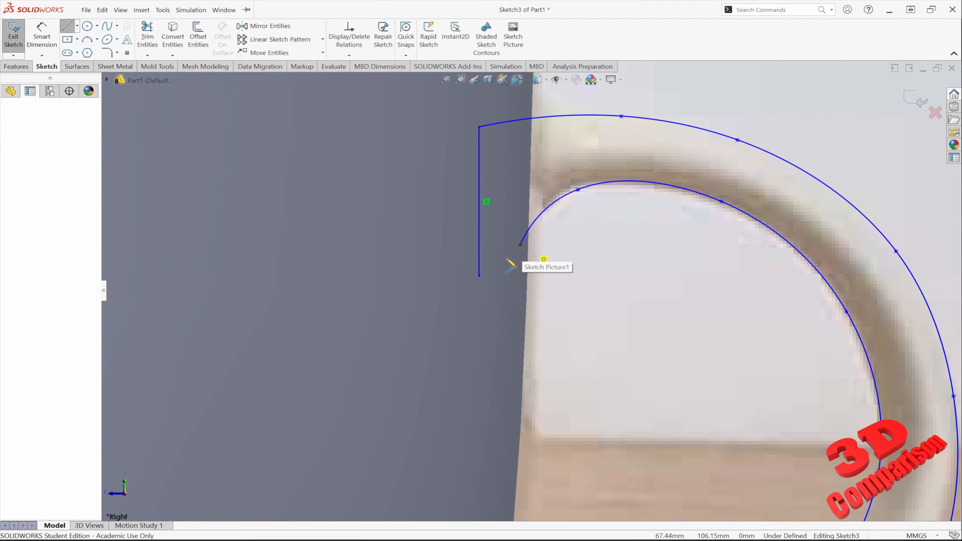
left_click(520, 244)
left_click(479, 276)
key("Escape")
Extrude the handle profile 15 mm as a Mid Plane boss merged with the mug body.
scroll(530, 291, "up", 8)
middle_click_drag(530, 291, 550, 360)
scroll(534, 287, "down", 3)
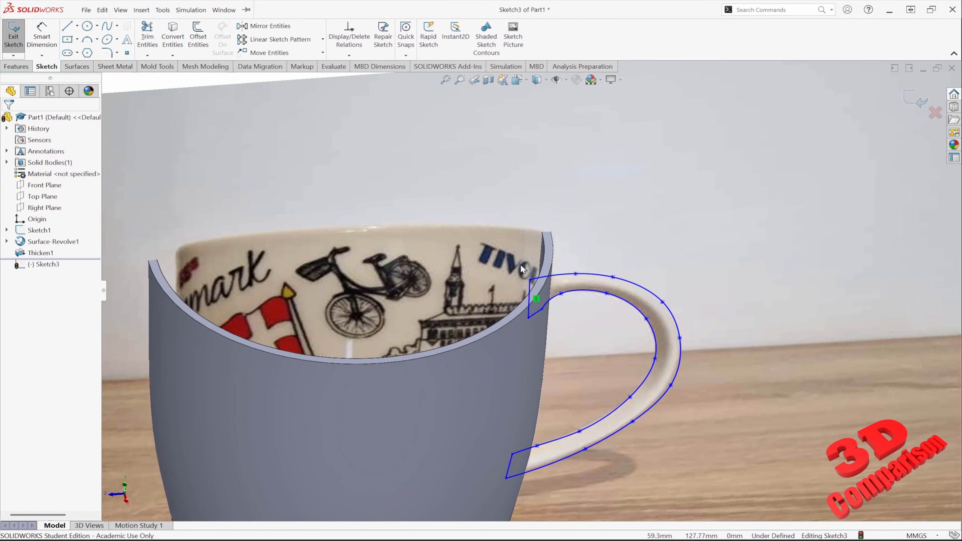
left_click(17, 67)
left_click(19, 37)
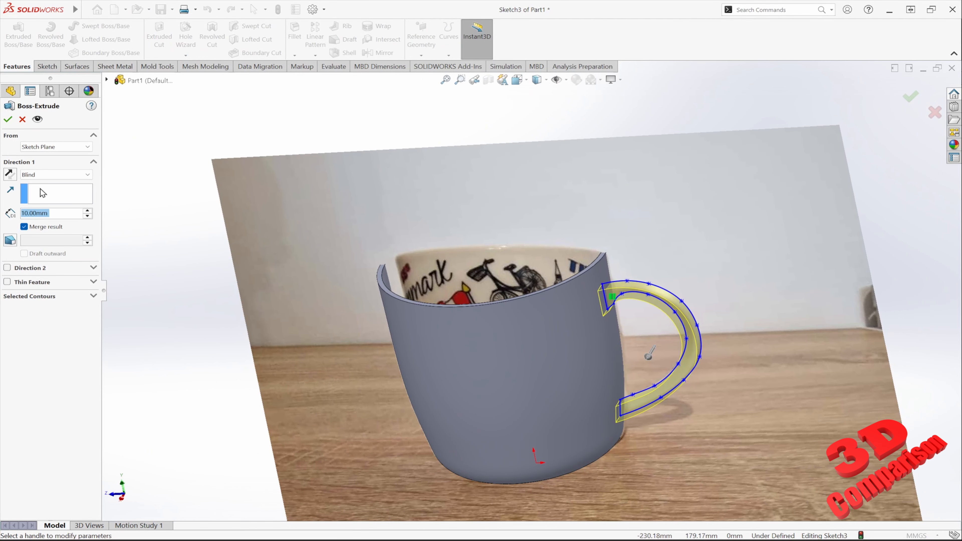
left_click(55, 174)
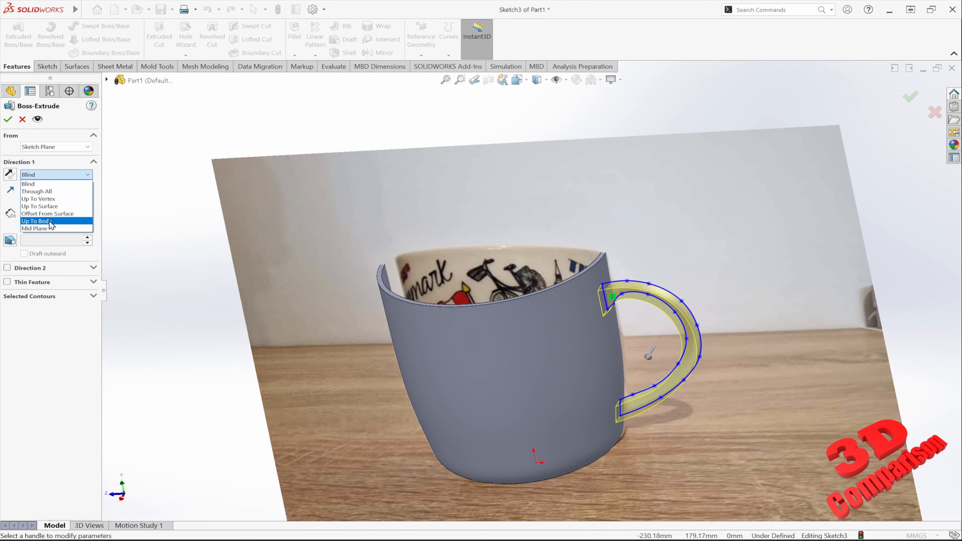
left_click(37, 229)
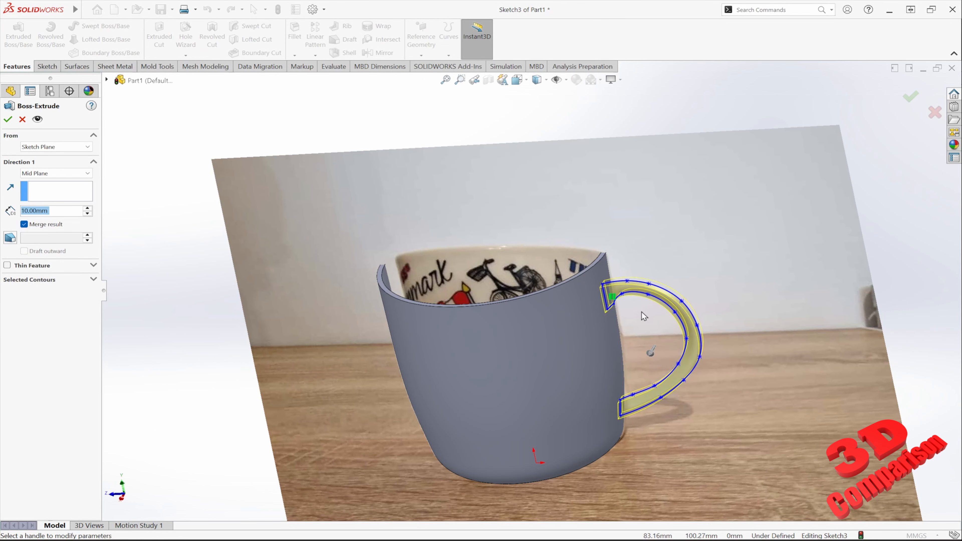
middle_click_drag(642, 312, 626, 444)
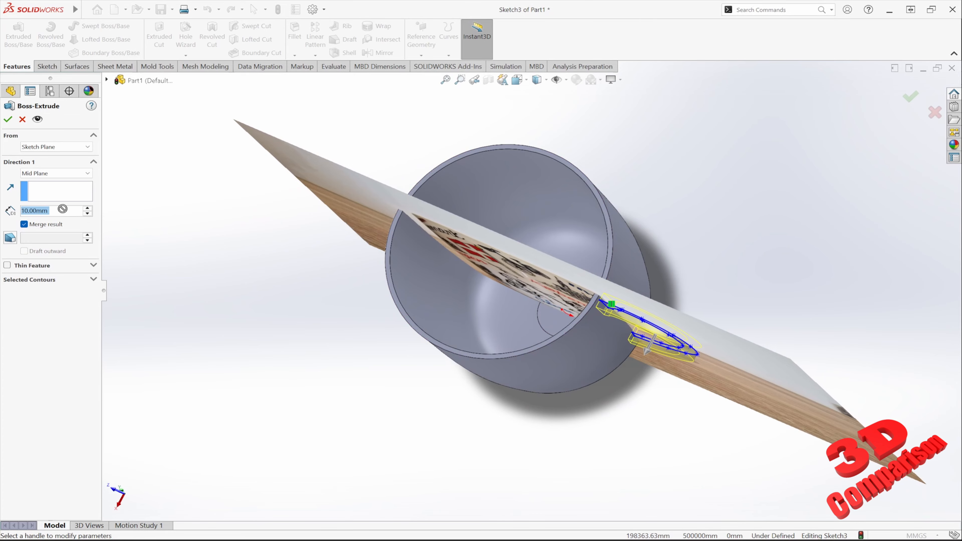
type("15")
key("Return")
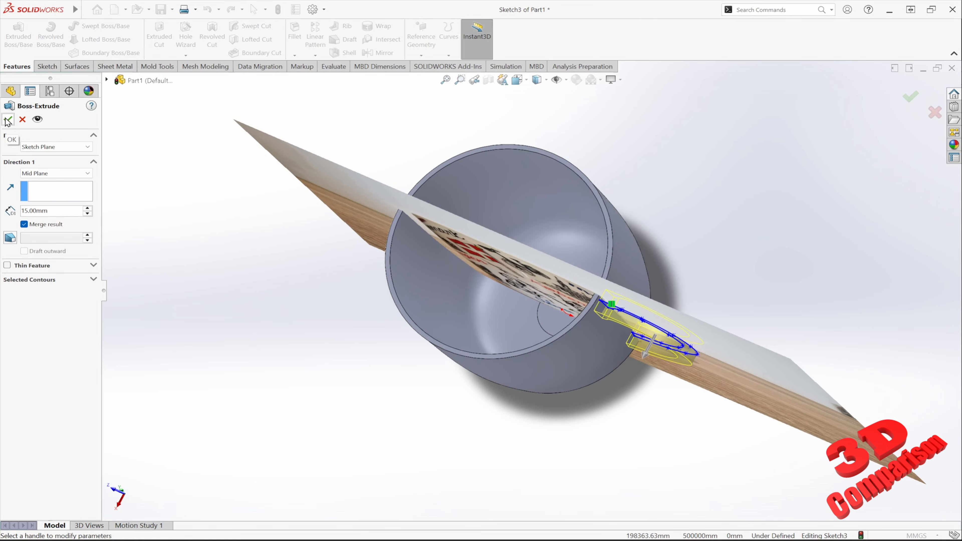
left_click(7, 120)
Hide Sketch1, which holds the reference photo of the mug.
middle_click_drag(146, 216, 214, 260)
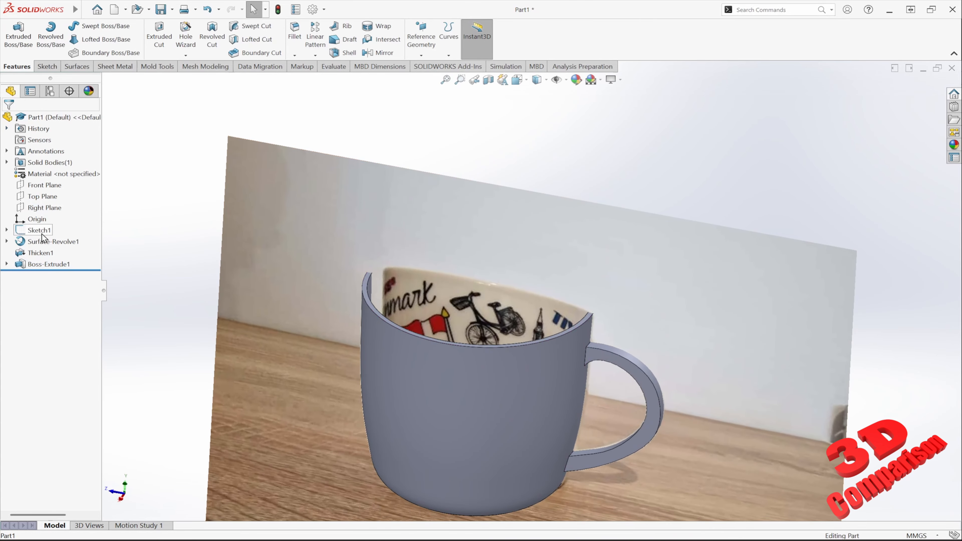
left_click(27, 230)
left_click(36, 217)
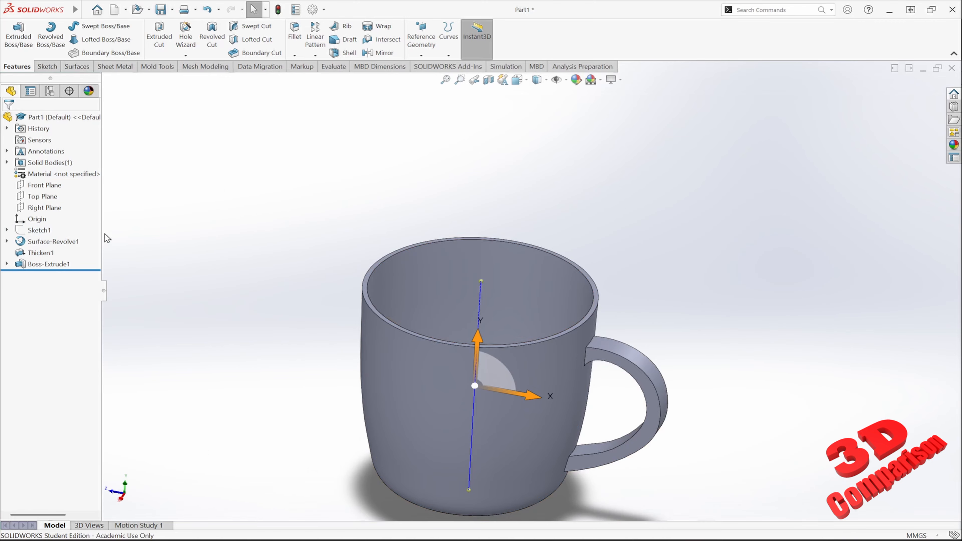
Edit the handle extrusion's sketch, moving its upper corner inside the mug to about X 66.67 mm, Y 121.01 mm, and rebuild the part.
scroll(560, 318, "up", 2)
scroll(560, 320, "down", 4)
scroll(560, 320, "down", 3)
middle_click_drag(560, 321, 510, 322)
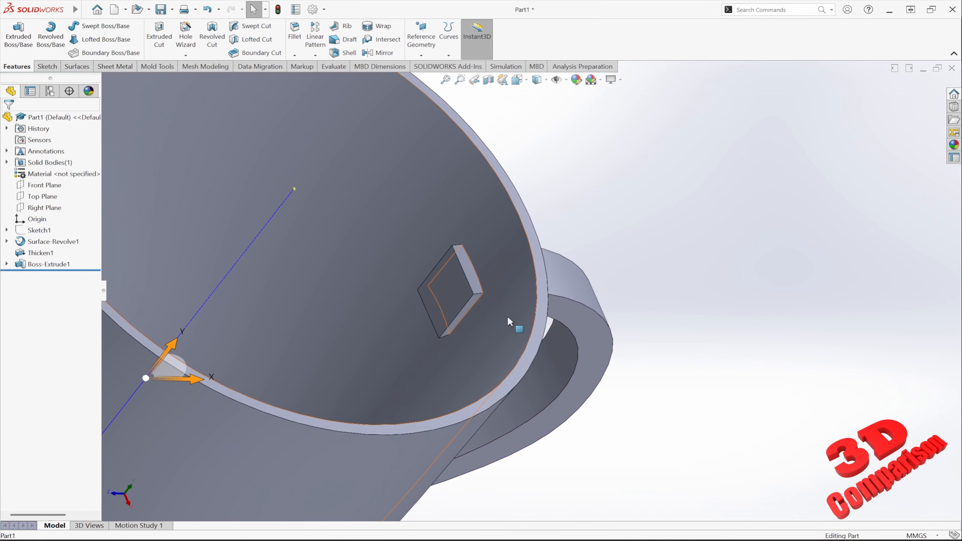
left_click(6, 264)
middle_click_drag(210, 286, 367, 337)
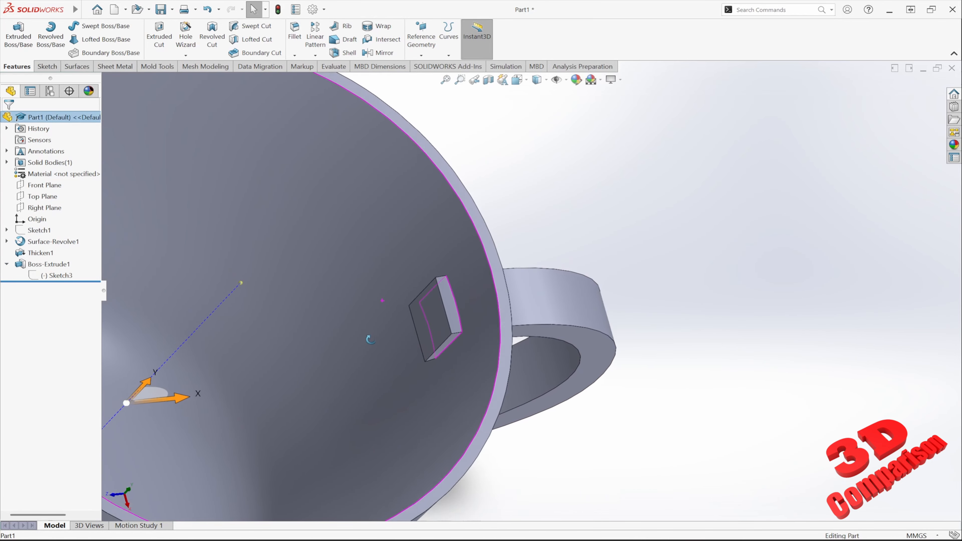
left_click(54, 276)
left_click(65, 245)
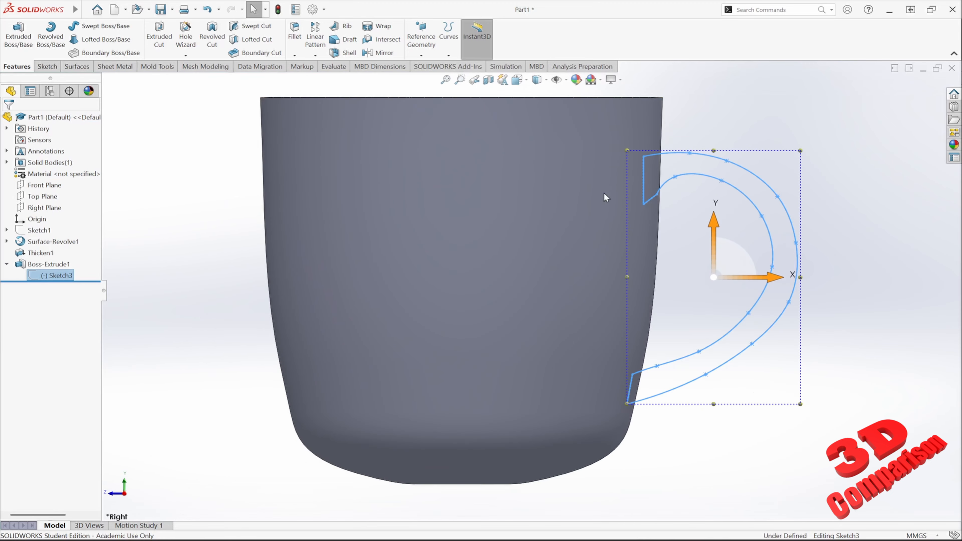
scroll(573, 214, "down", 3)
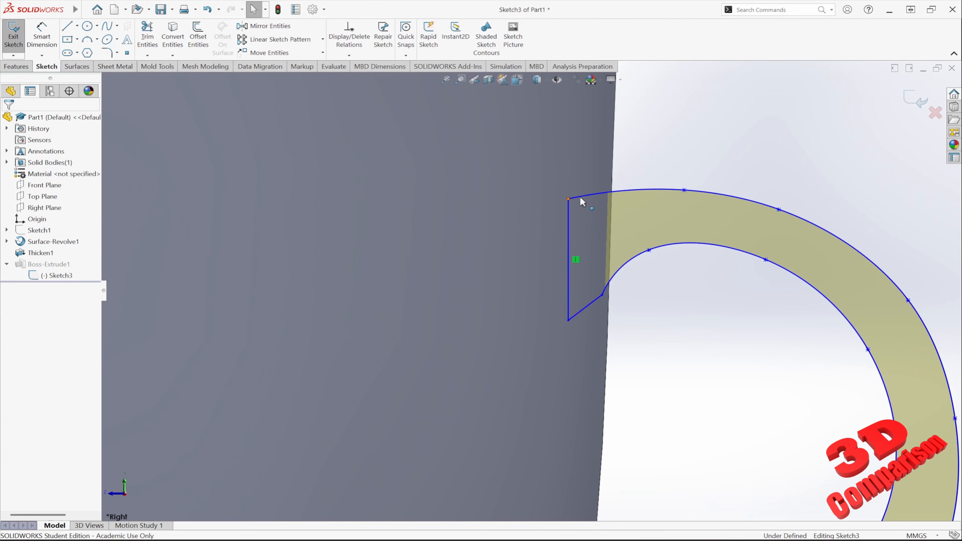
left_click_drag(568, 199, 596, 195)
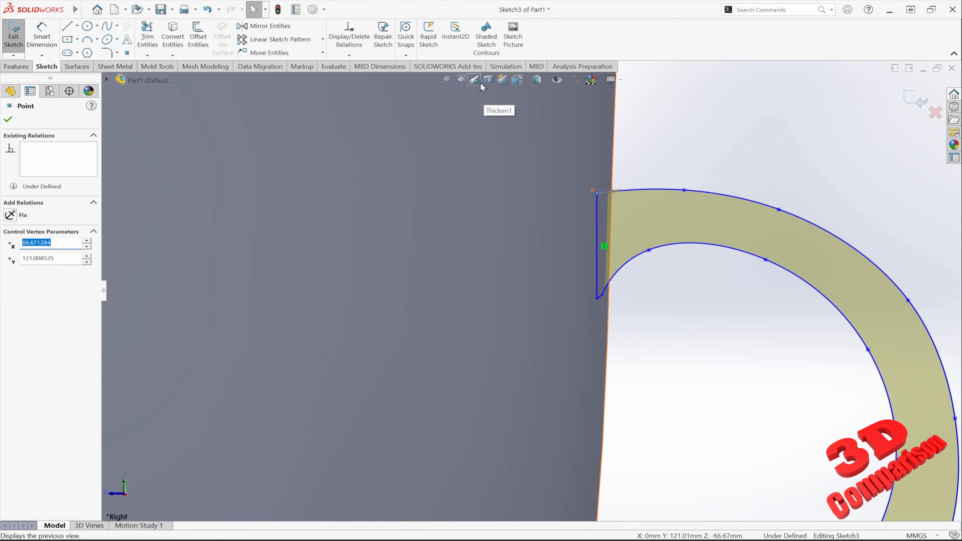
left_click(920, 98)
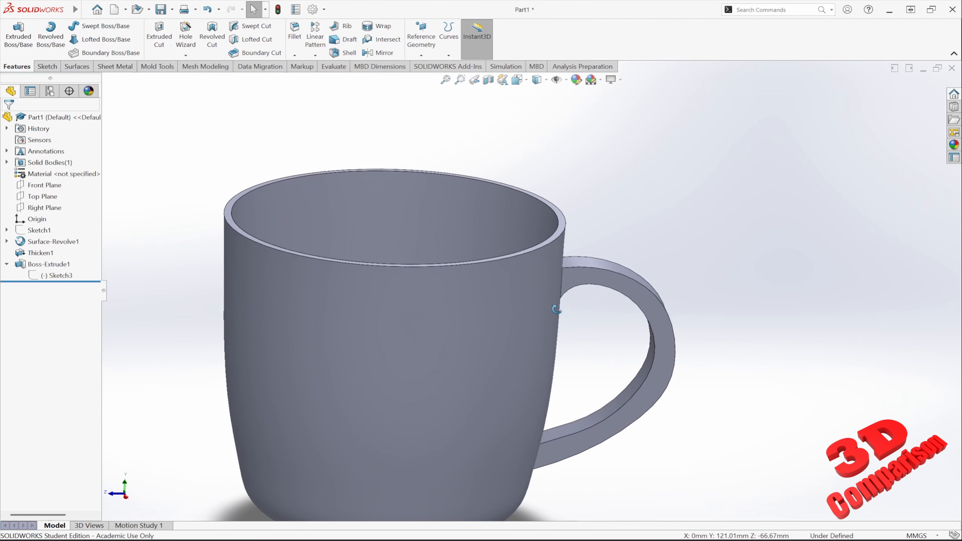
Fillet the four long inner and outer edges of the mug's handle with a 2 mm radius.
scroll(579, 394, "up", 2)
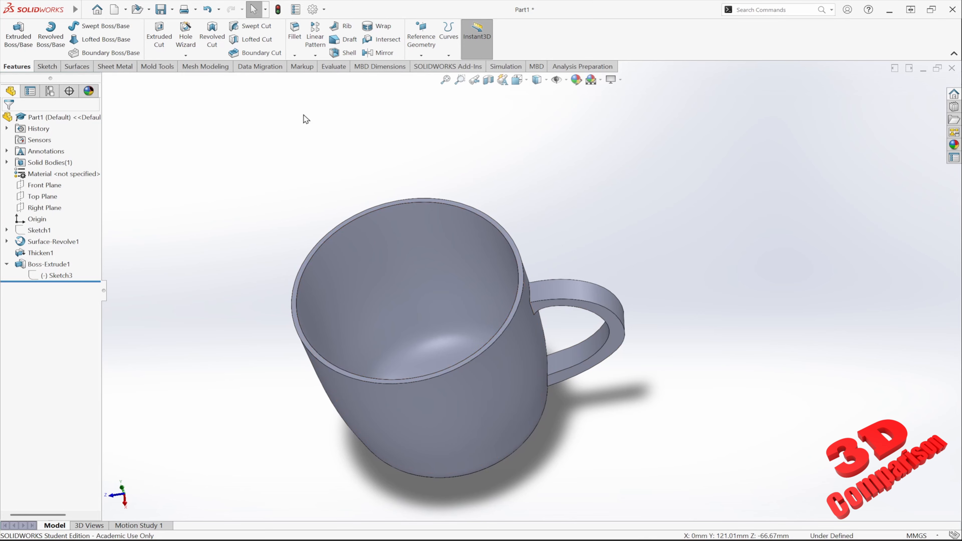
left_click(589, 312)
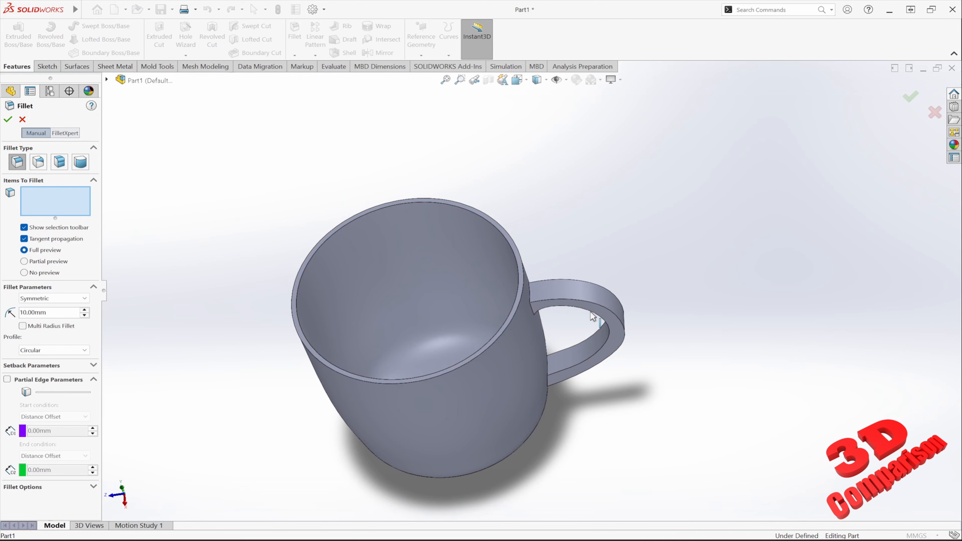
type("2")
key("Return")
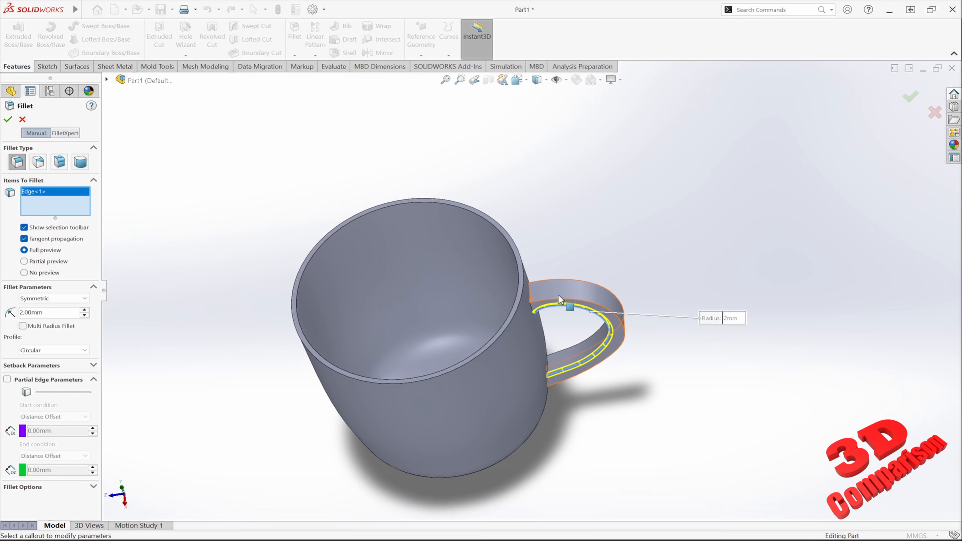
left_click(591, 302)
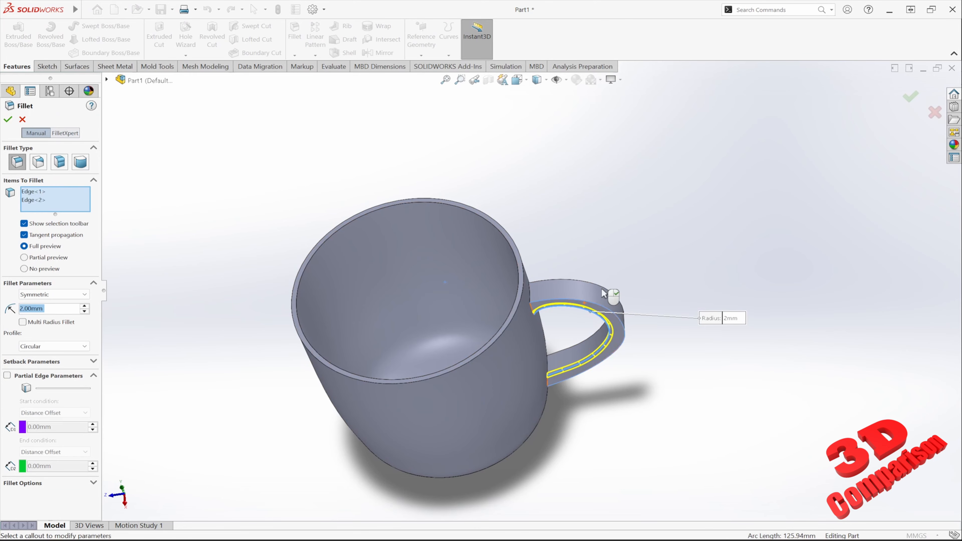
left_click(599, 286)
middle_click_drag(599, 280, 538, 430)
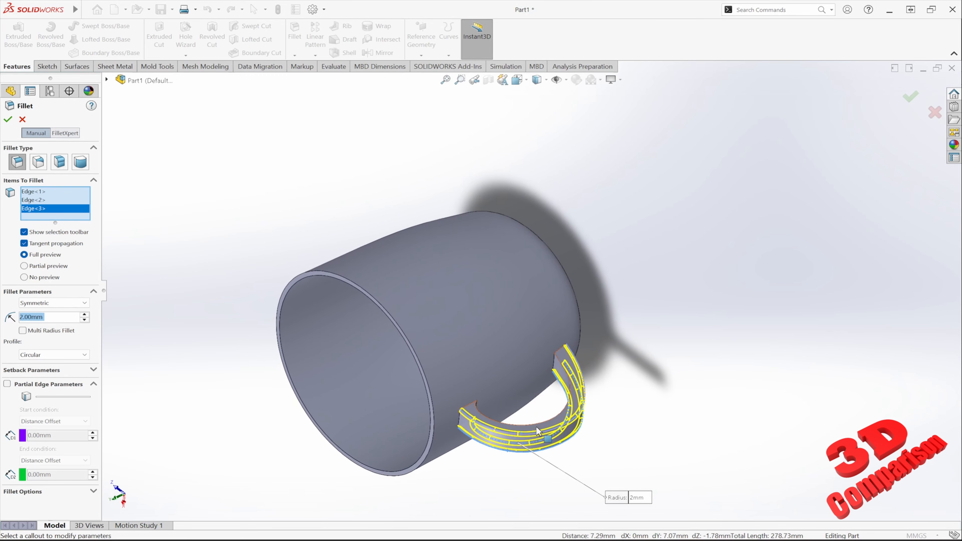
left_click(559, 362)
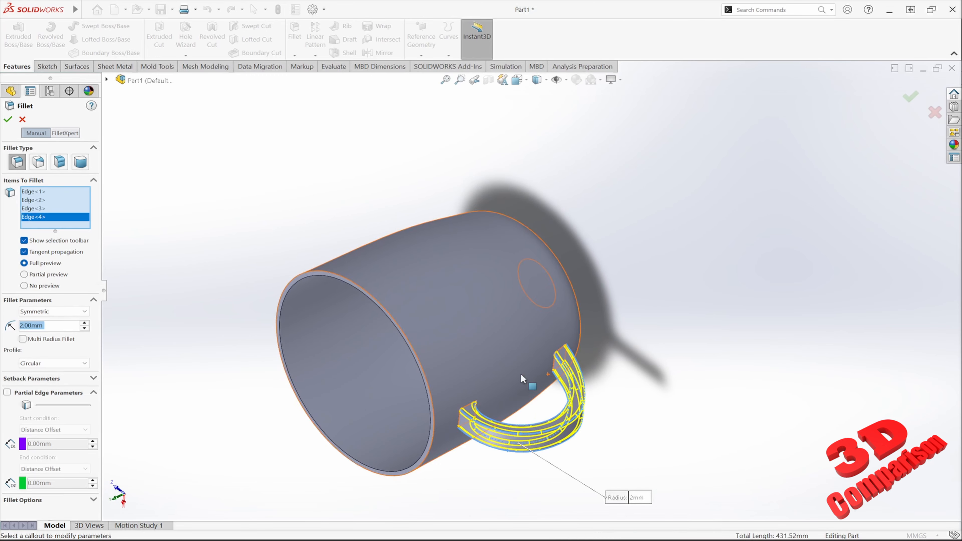
left_click(8, 119)
Fillet the upper and lower edge loops where the handle meets the mug body with a 2 mm radius.
middle_click_drag(397, 293, 486, 371)
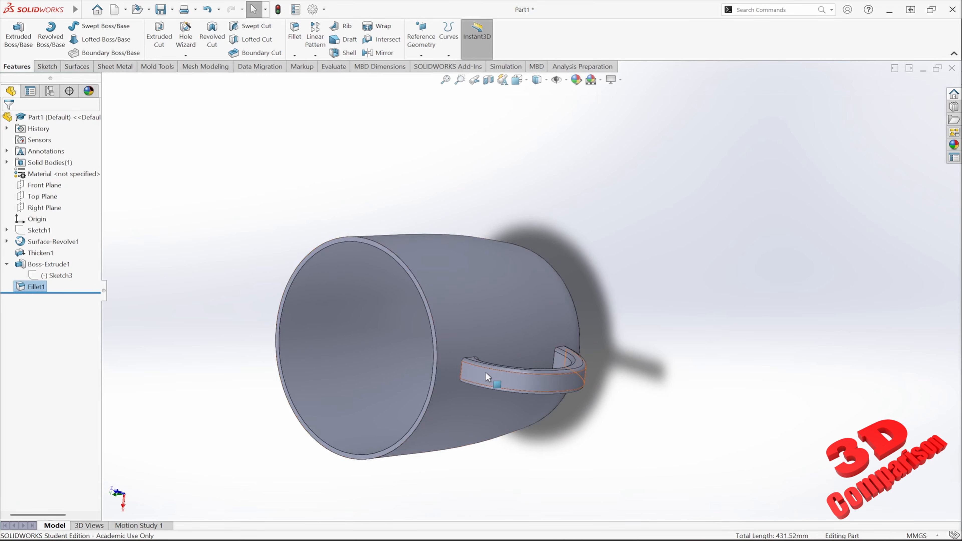
left_click(294, 34)
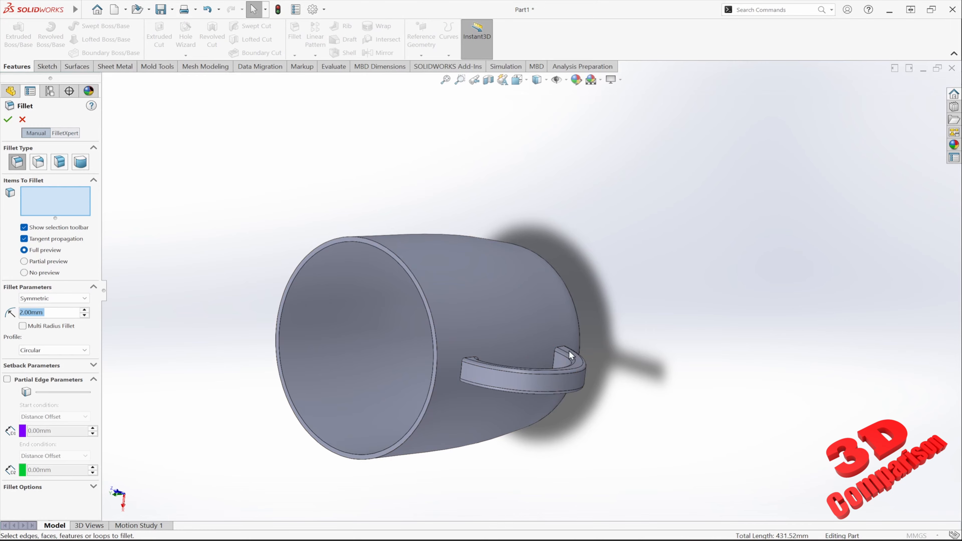
scroll(569, 354, "down", 5)
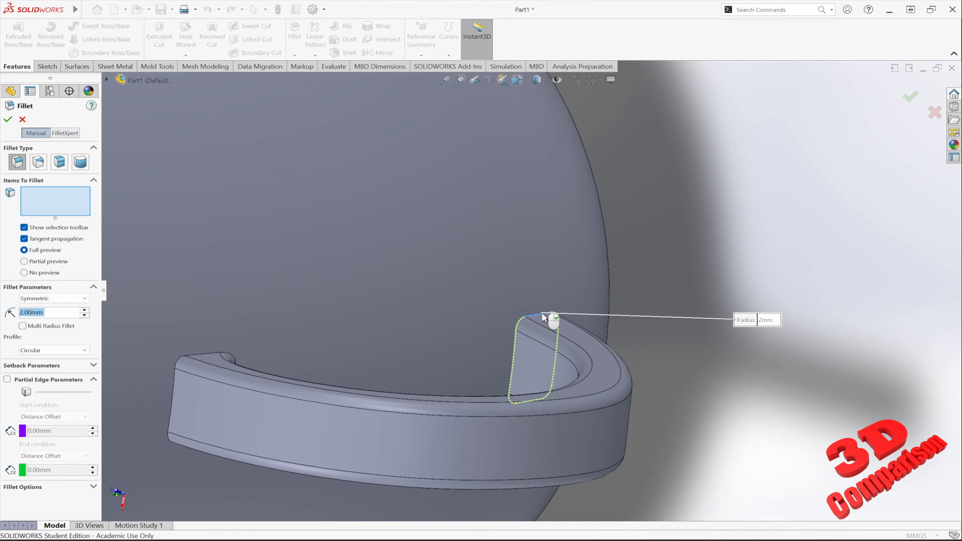
left_click(543, 318)
scroll(492, 318, "up", 2)
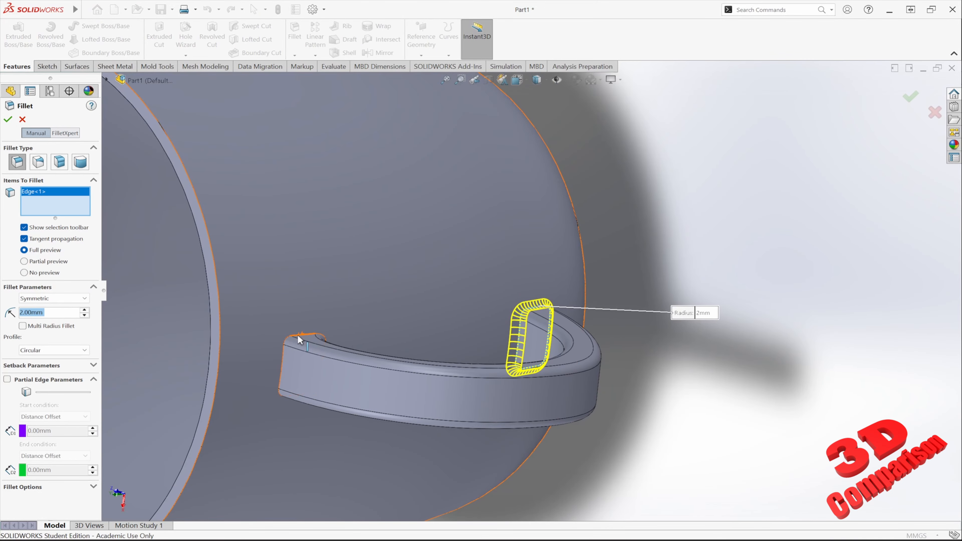
left_click(297, 334)
left_click(8, 120)
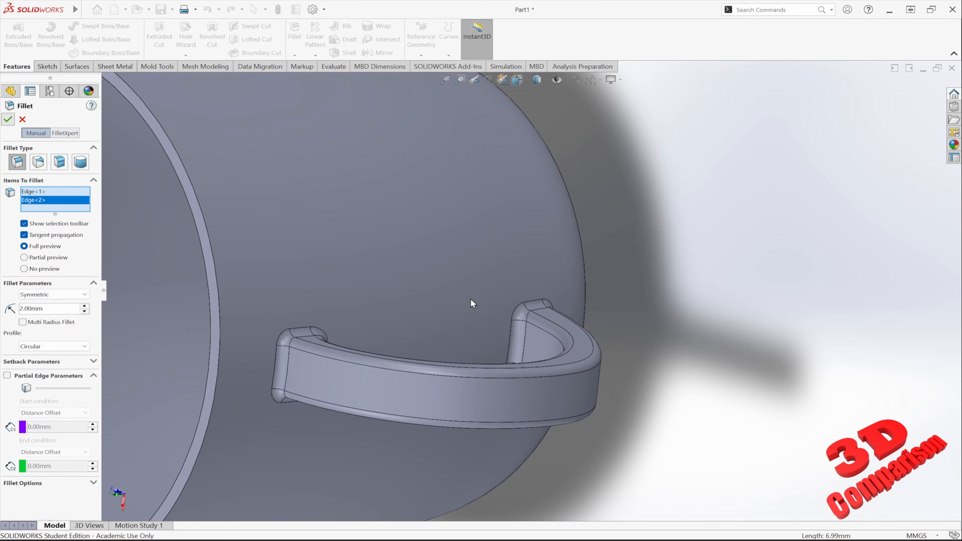
Round the outer and inner edges of the mug's rim with a 0.5 mm fillet.
scroll(471, 298, "up", 6)
middle_click_drag(437, 325, 452, 197)
scroll(451, 197, "down", 2)
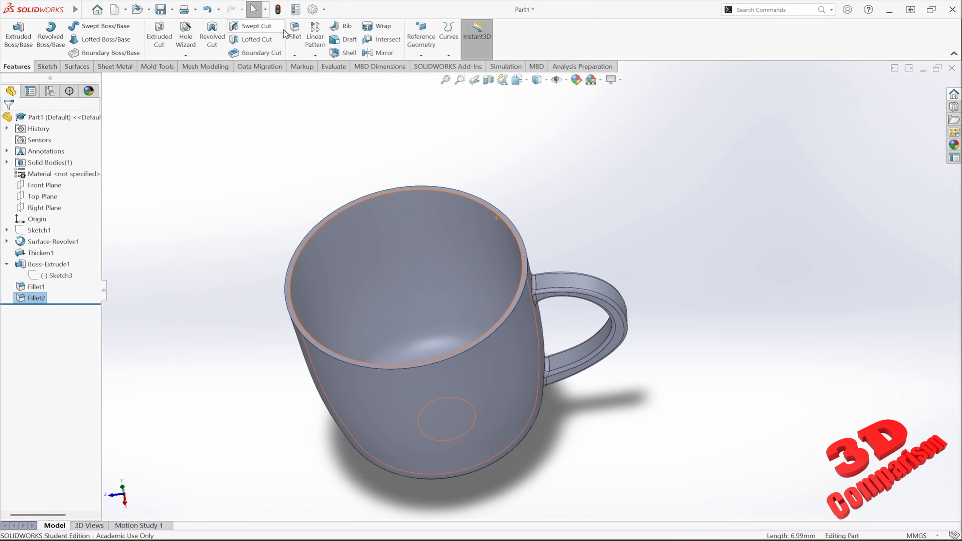
left_click(294, 30)
left_click(518, 232)
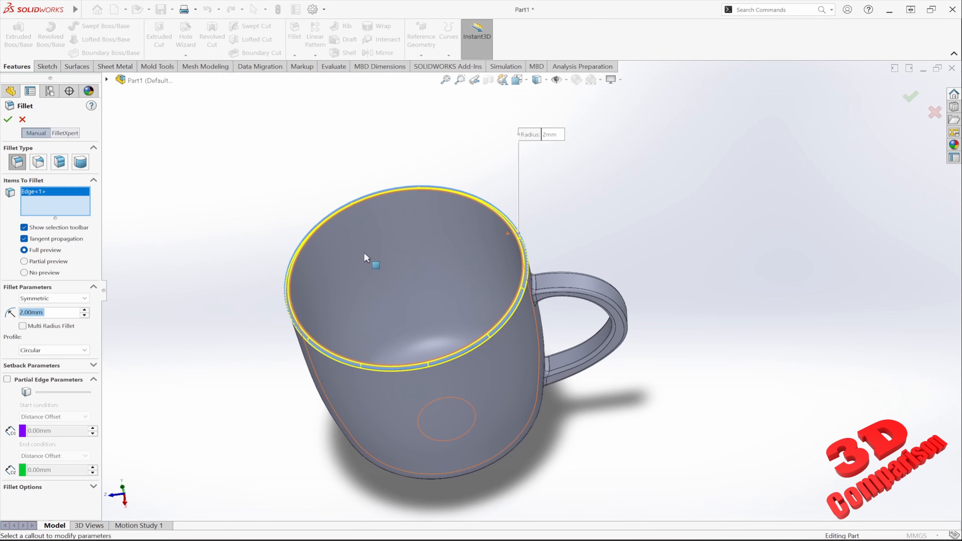
type("0.5")
key("Return")
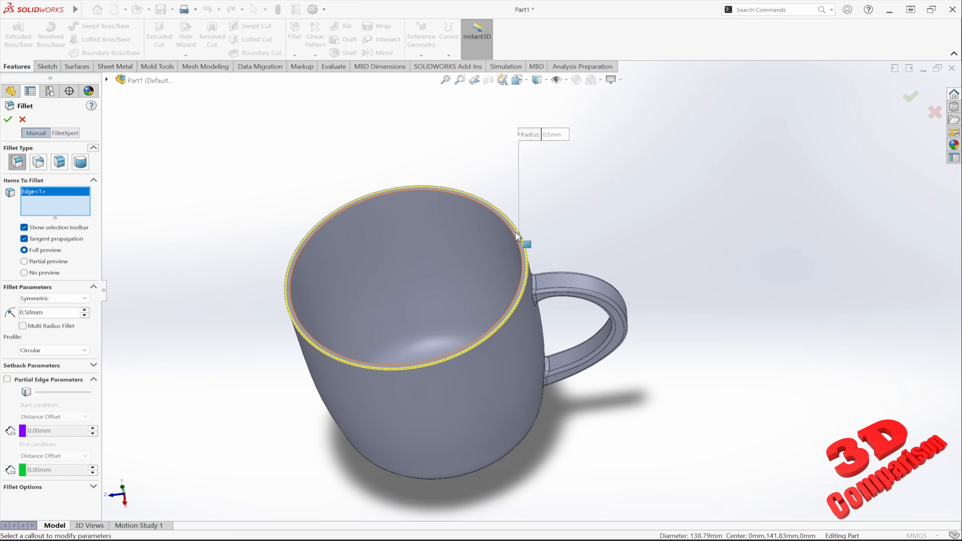
left_click(527, 279)
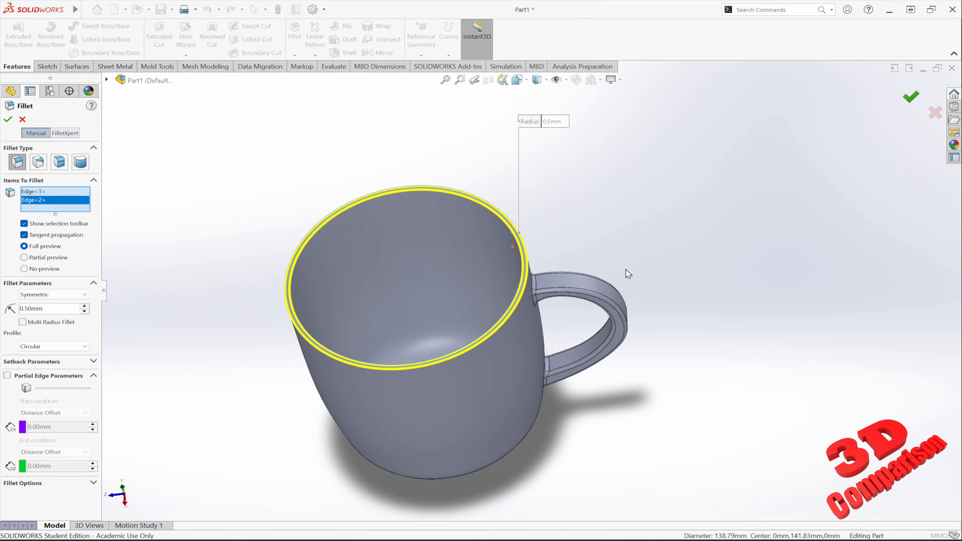
left_click(910, 97)
middle_click_drag(526, 355, 534, 249)
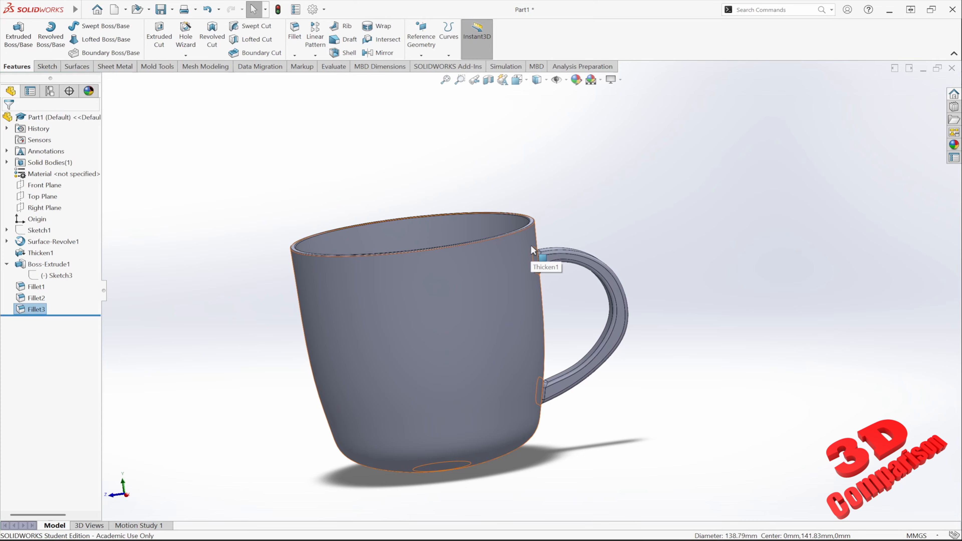
middle_click_drag(564, 382, 544, 342)
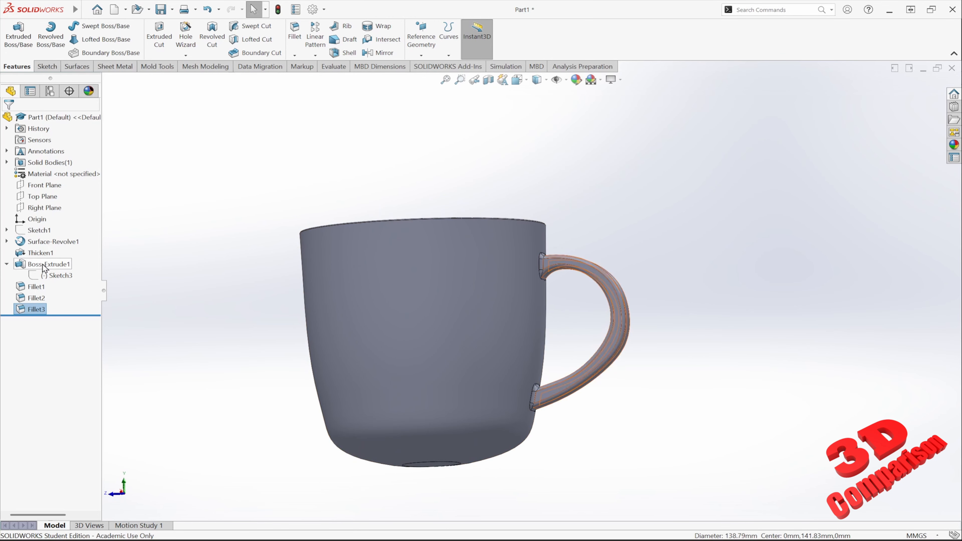
left_click(52, 276)
left_click(65, 251)
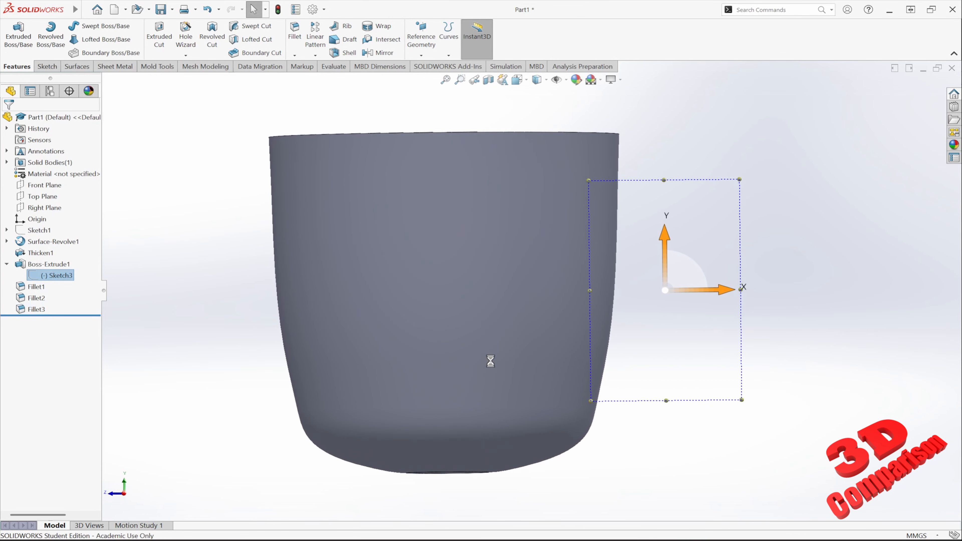
left_click(915, 98)
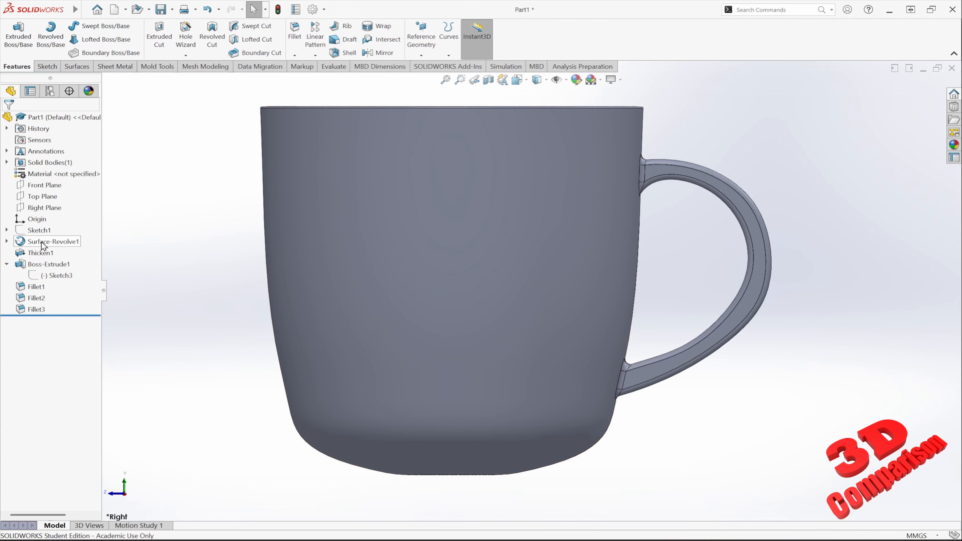
Edit the revolve's Sketch2, lengthening the base line outward and moving the nearest spline point to about X 50.6 mm, Y 4.84 mm, and rebuild.
left_click(6, 242)
left_click(57, 242)
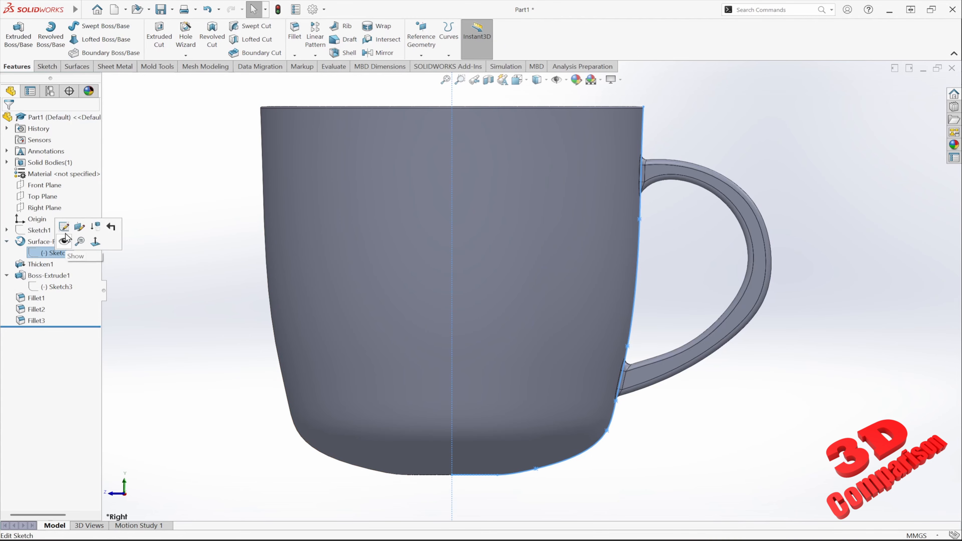
left_click(64, 223)
scroll(534, 417, "down", 5)
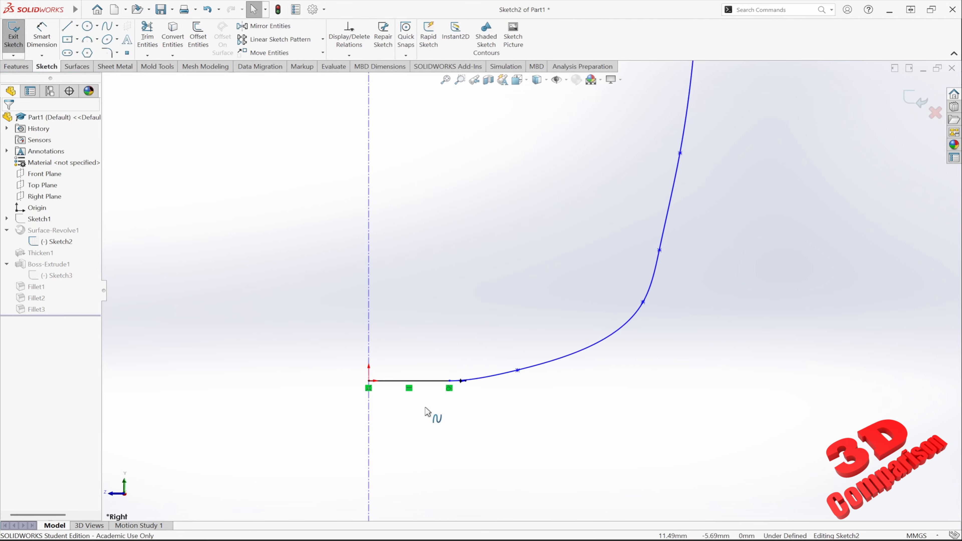
left_click_drag(449, 386, 585, 385)
key("Escape")
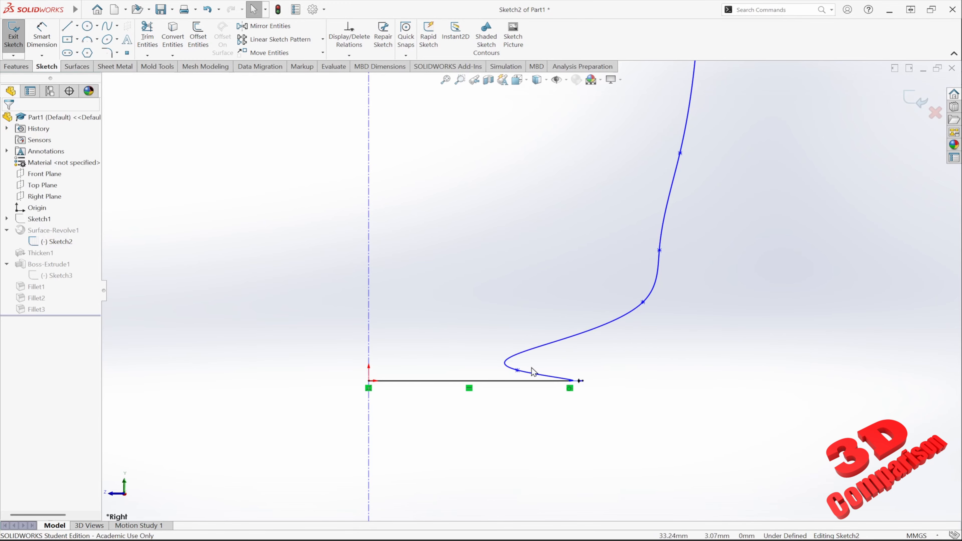
left_click_drag(517, 370, 620, 362)
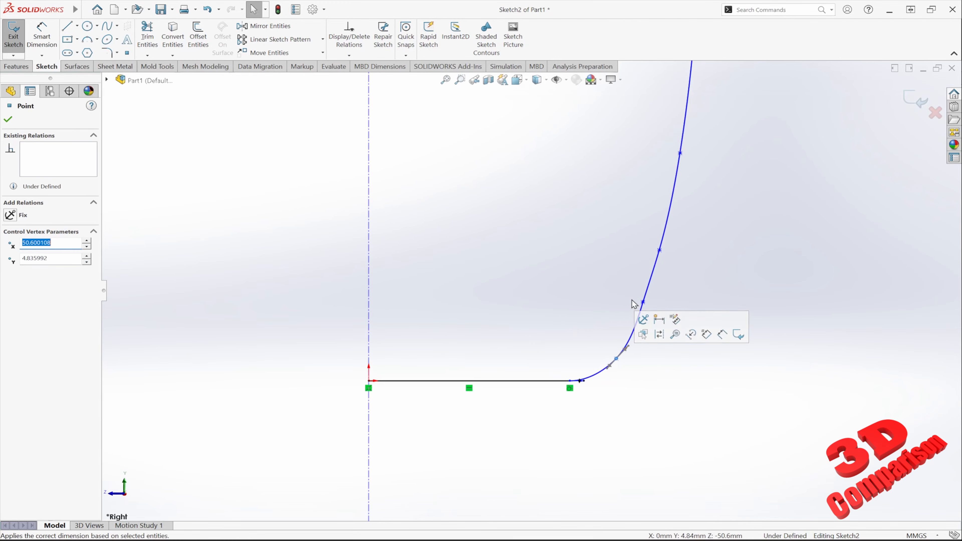
left_click(915, 100)
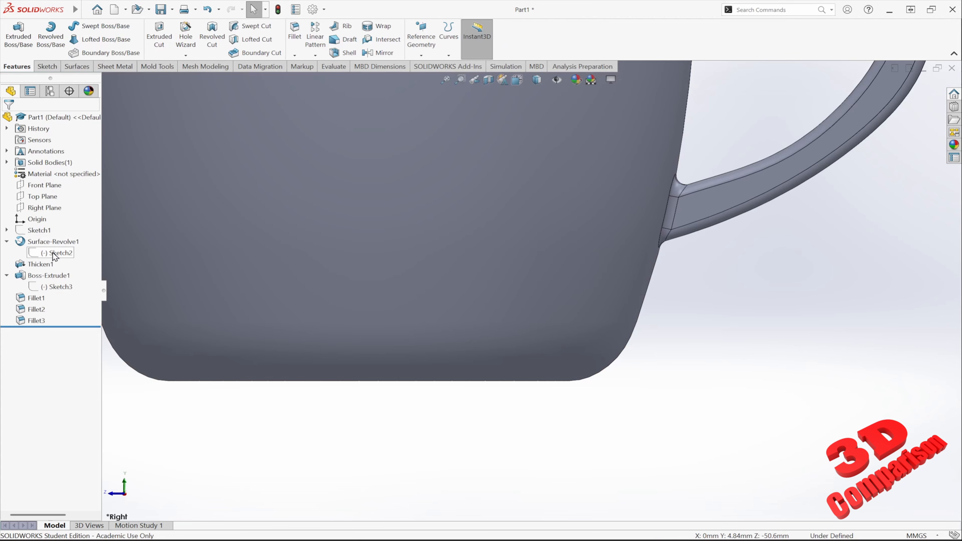
Show the reference photo in Sketch1, compare the mug's shape with it, and hide the photo again.
left_click(42, 232)
left_click(52, 220)
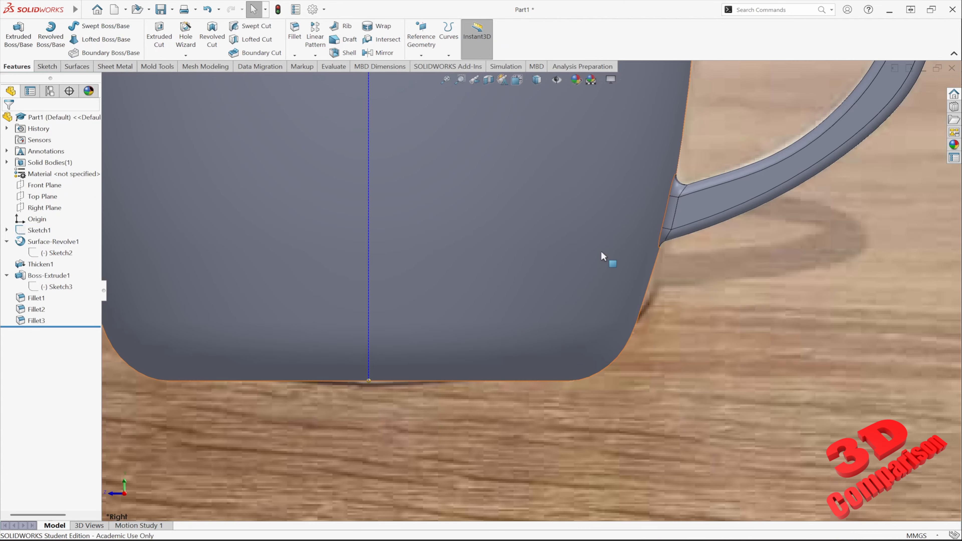
scroll(625, 290, "up", 7)
scroll(543, 145, "down", 2)
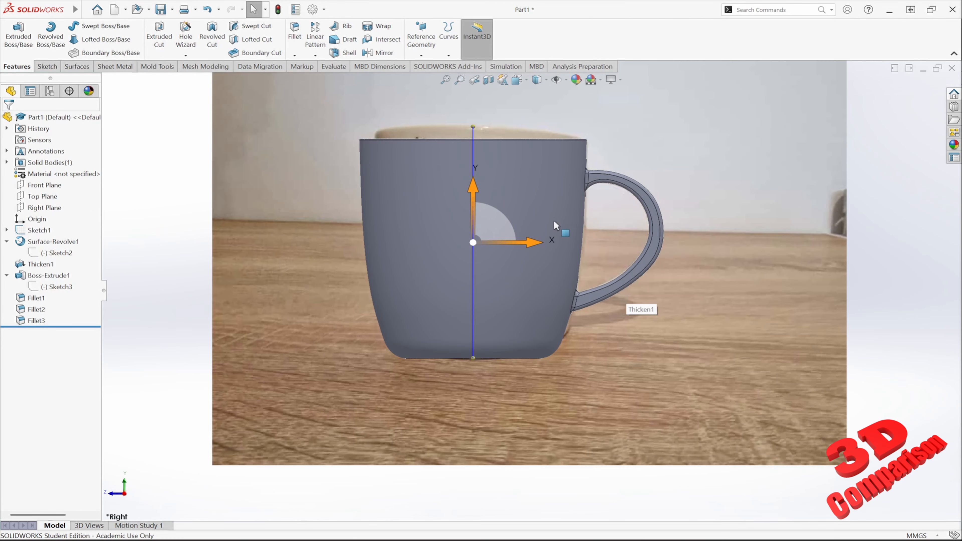
middle_click_drag(701, 178, 611, 268)
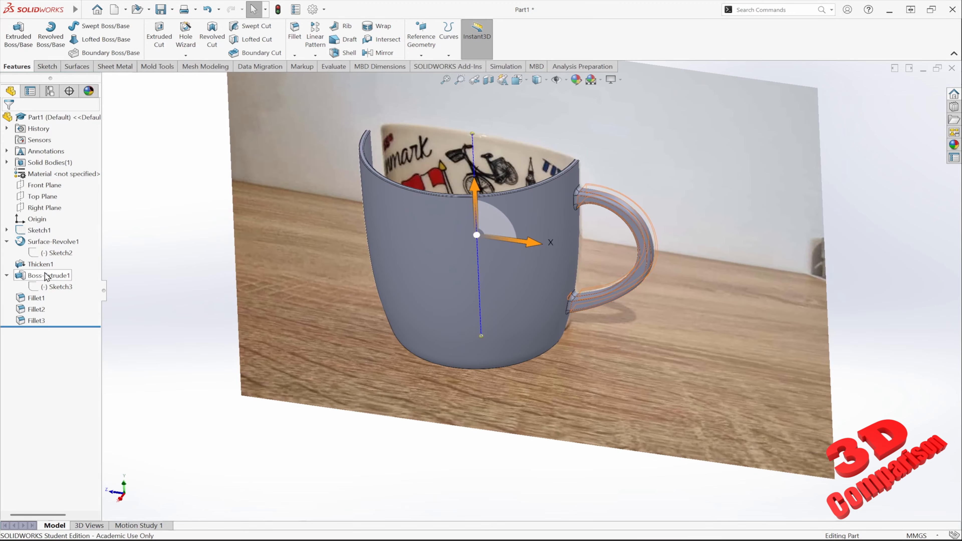
left_click(42, 230)
left_click(52, 219)
mouse_move(451, 259)
middle_mouse_down()
mouse_move(565, 187)
mouse_move(573, 227)
mouse_move(448, 172)
middle_mouse_up()
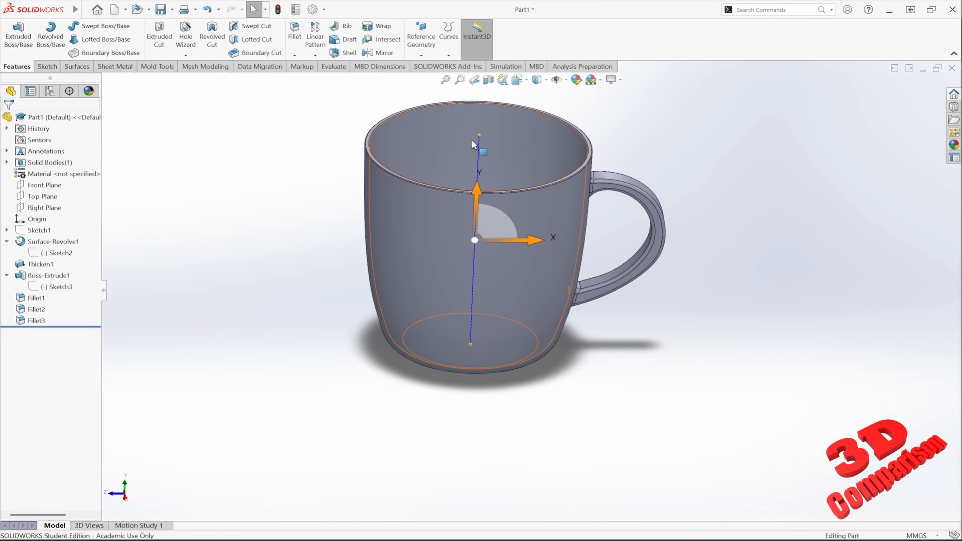
scroll(530, 167, "down", 2)
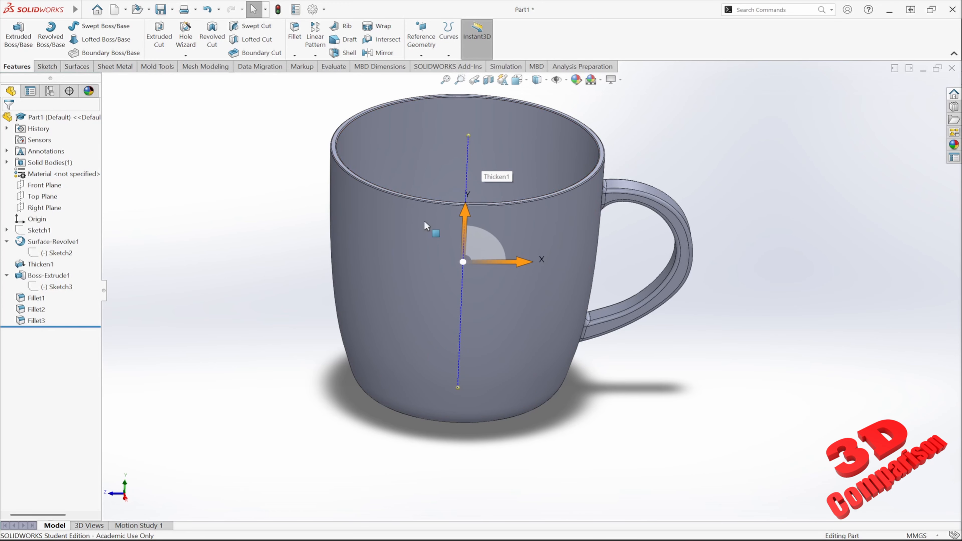
Bring up Vuforia Model Target Generator, and switch to the browser to open its download page on the Vuforia developer portal.
left_click(695, 540)
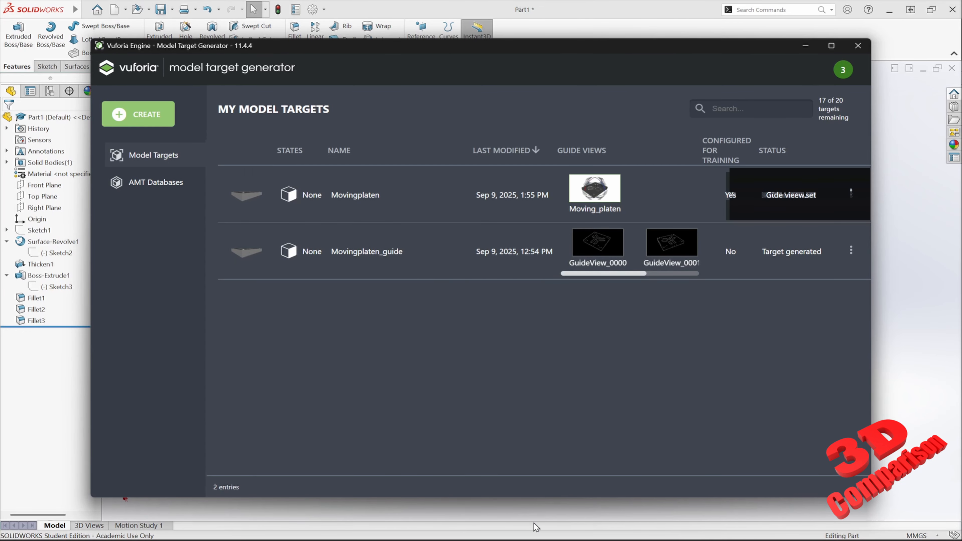
left_click(530, 539)
left_click(75, 7)
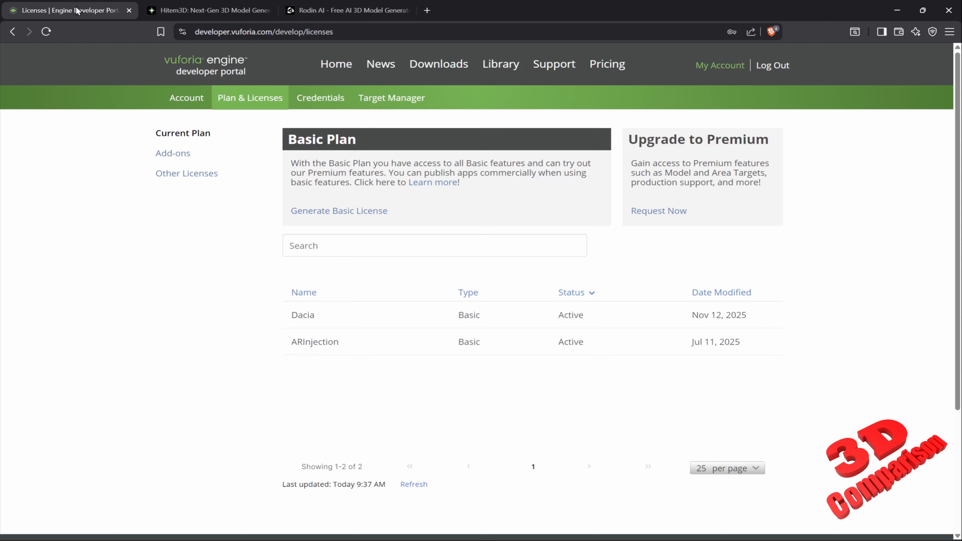
left_click(438, 70)
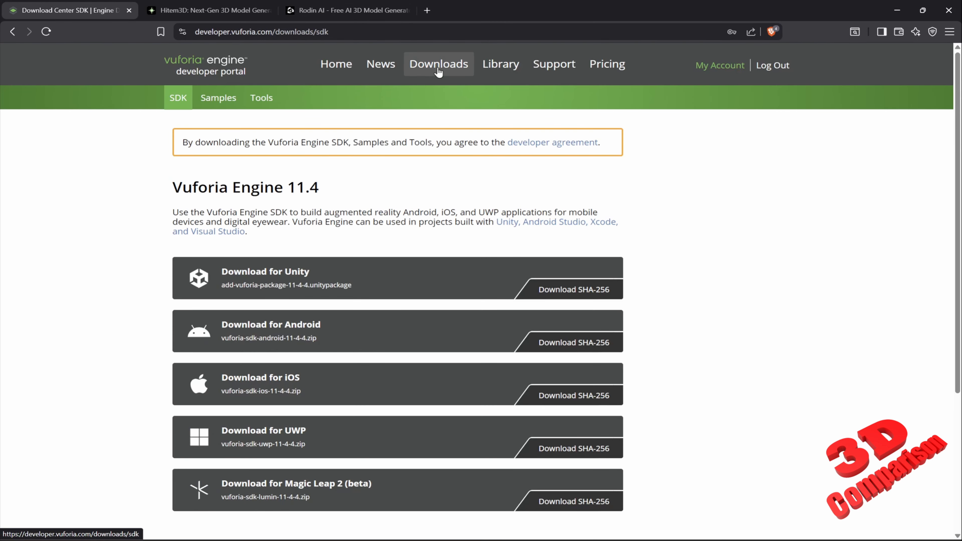
left_click(256, 102)
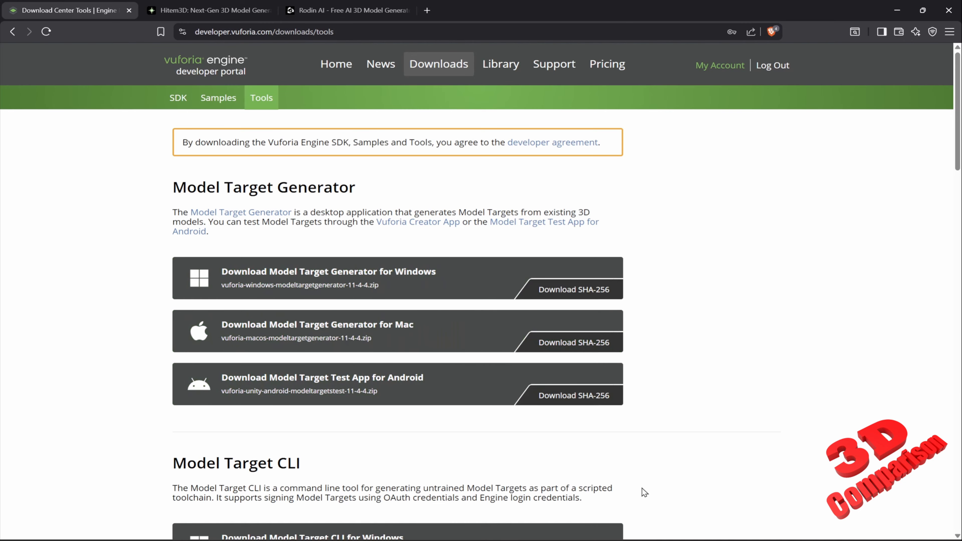
Switch to the Hyper3D Rodin page and rotate the generated mug geometry to examine its shape.
left_click(347, 10)
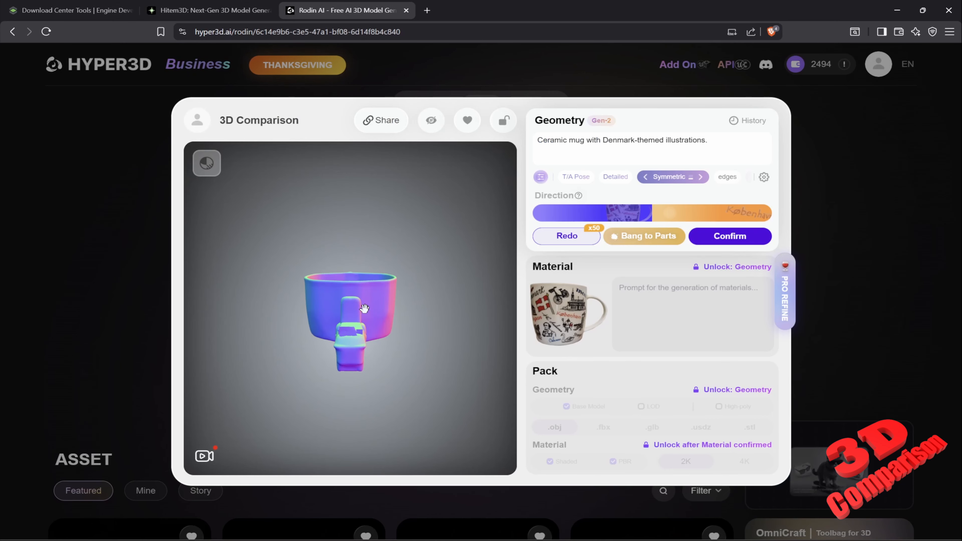
left_click_drag(389, 304, 376, 285)
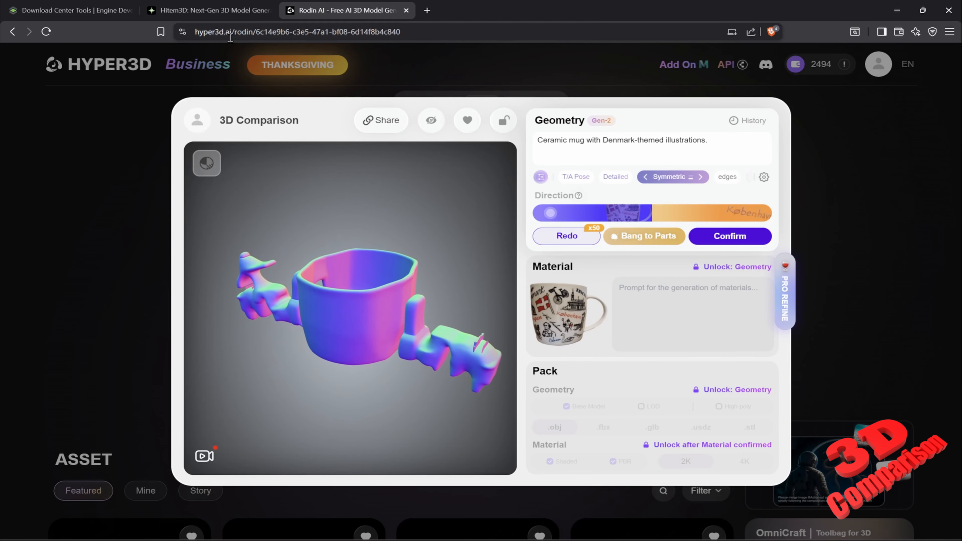
Switch to SOLIDWORKS, view the mug from a slightly different angle, and open Save As for the part.
left_click(113, 191)
left_click(225, 8)
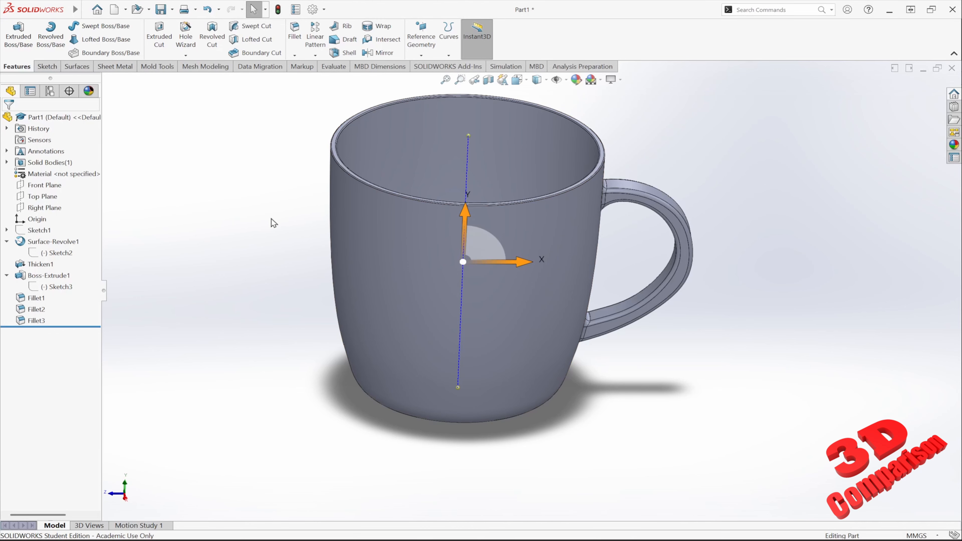
middle_click_drag(382, 290, 365, 275)
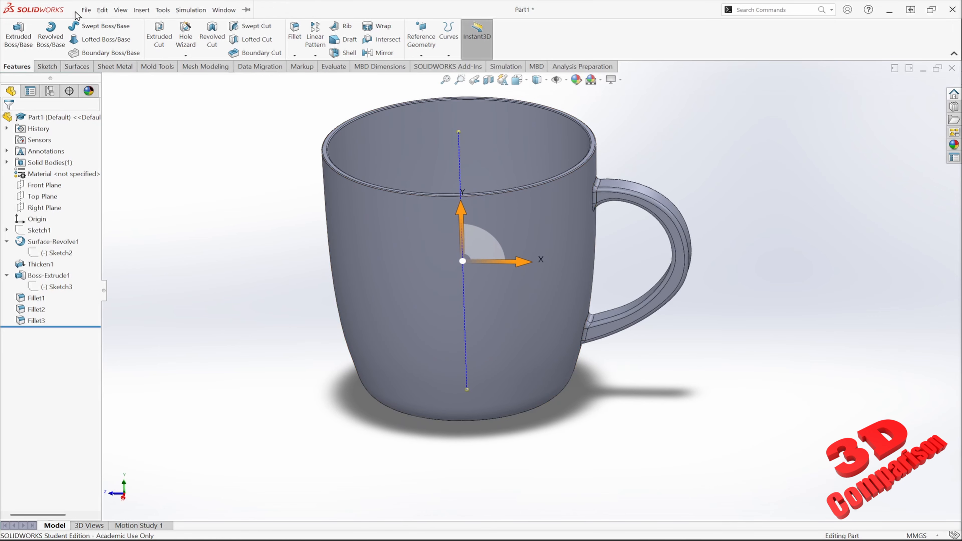
left_click(87, 10)
left_click(113, 139)
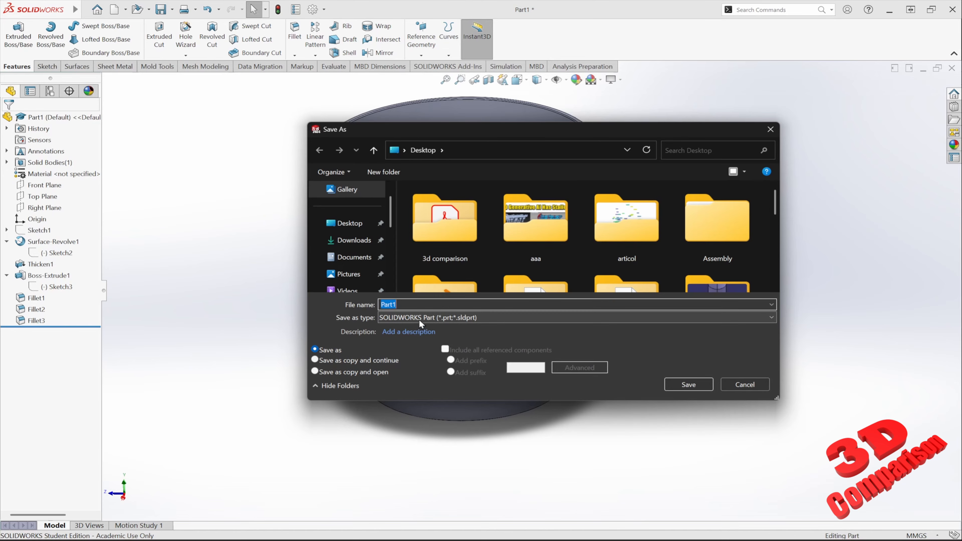
left_click(419, 319)
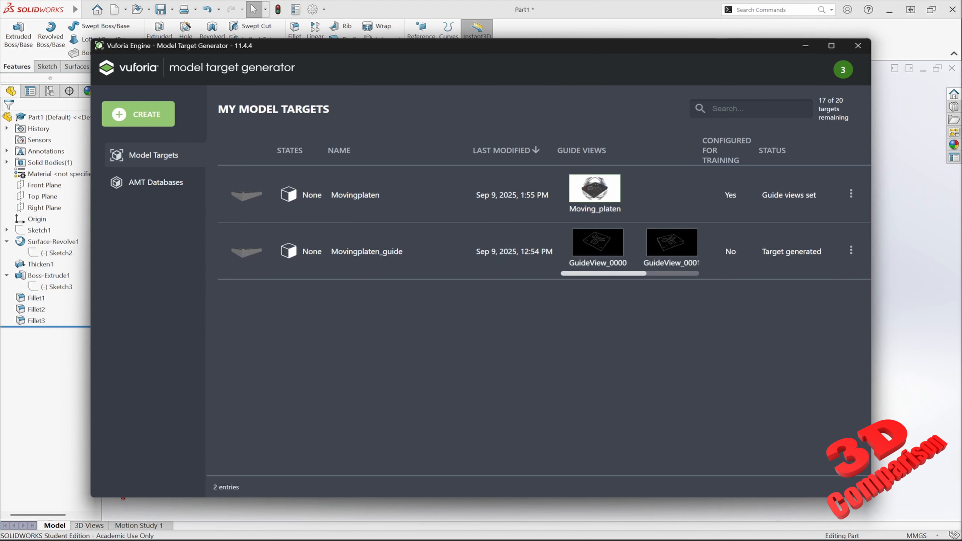
Switch to Vuforia Model Target Generator, start creating a new model target, and look into the CAD model file selection.
left_click(148, 115)
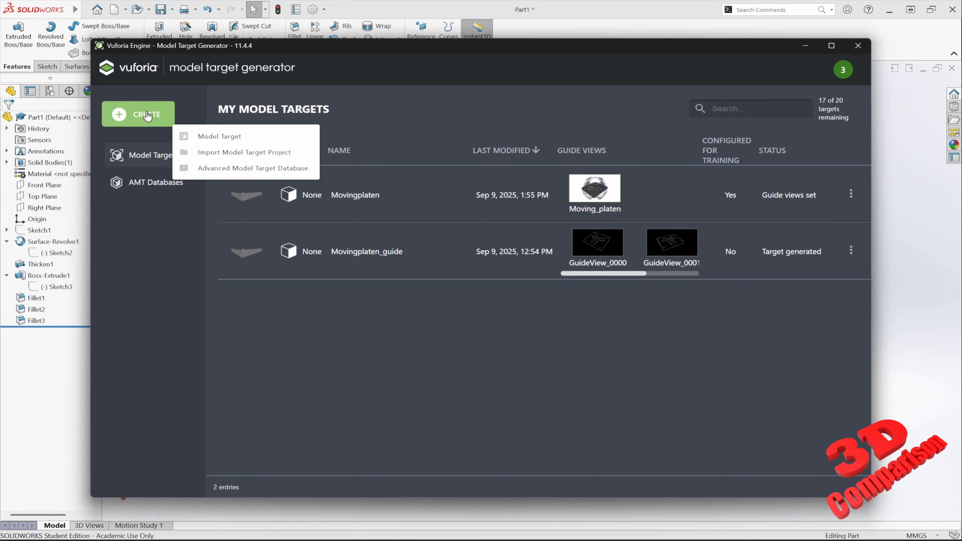
left_click(248, 139)
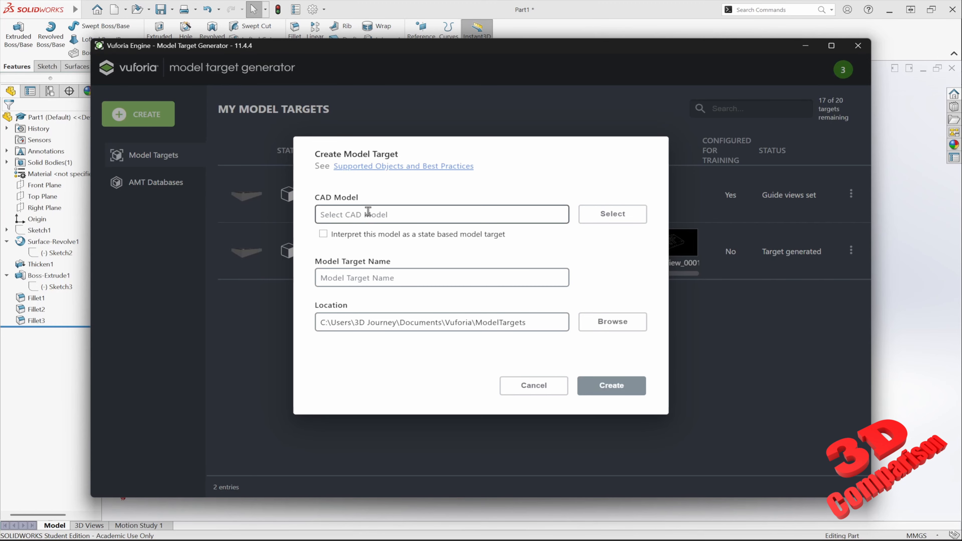
left_click(346, 212)
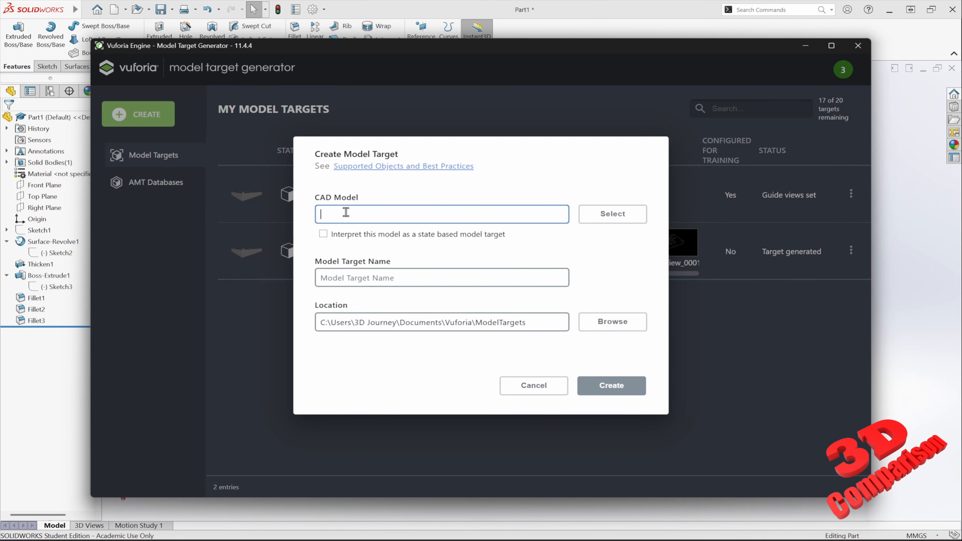
left_click(603, 215)
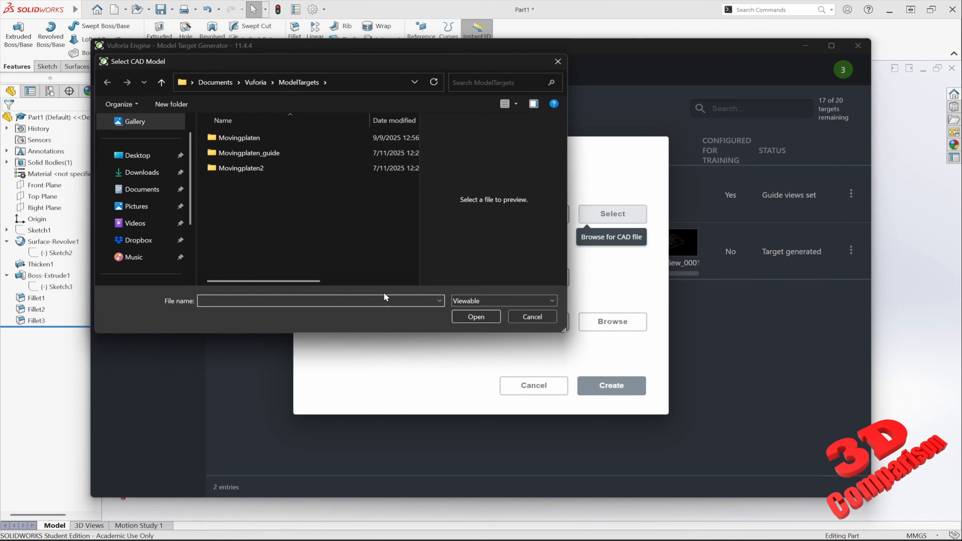
left_click(439, 301)
left_click(438, 302)
left_click(538, 316)
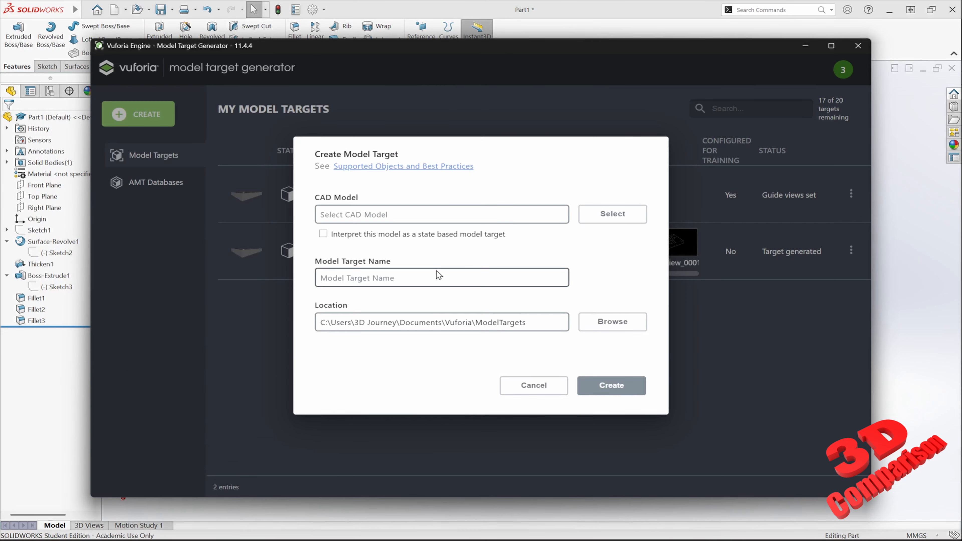
Open the Supported Objects and Best Practices page and read the supported object guidance from moving objects through texturing.
left_click(407, 171)
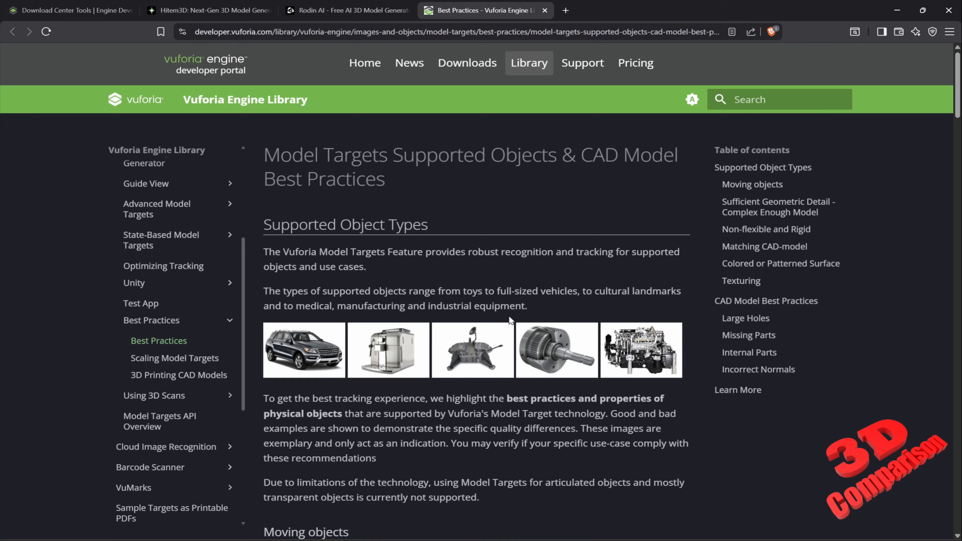
scroll(507, 322, "down", 3)
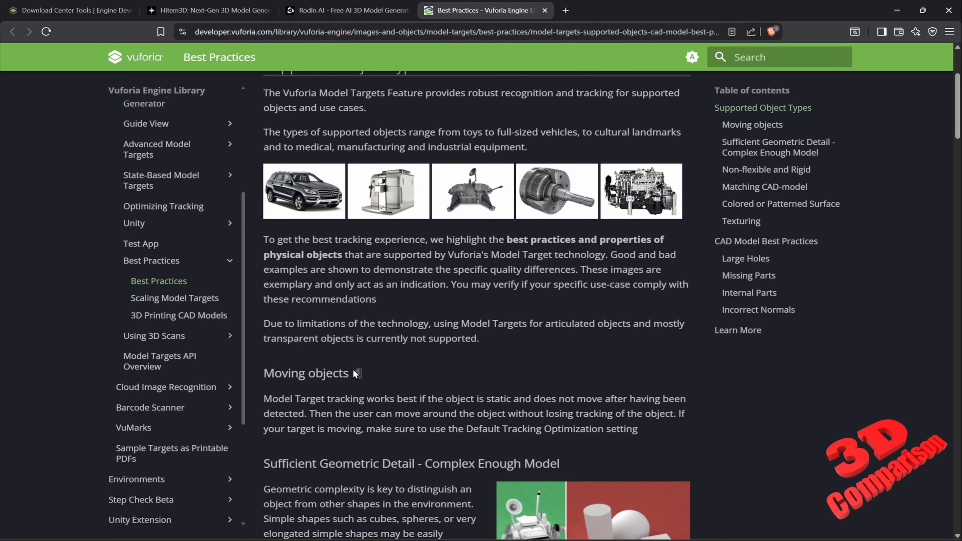
scroll(353, 370, "down", 2)
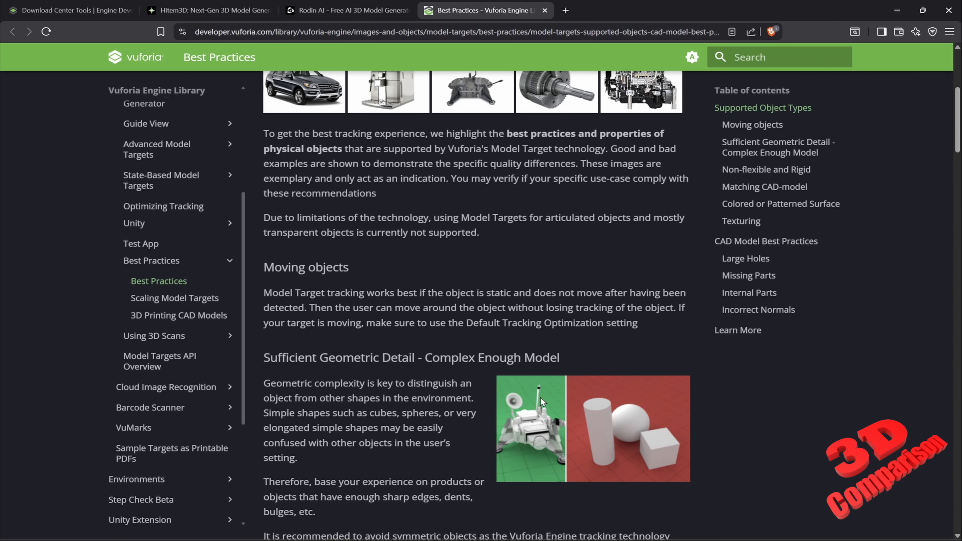
scroll(531, 429, "down", 5)
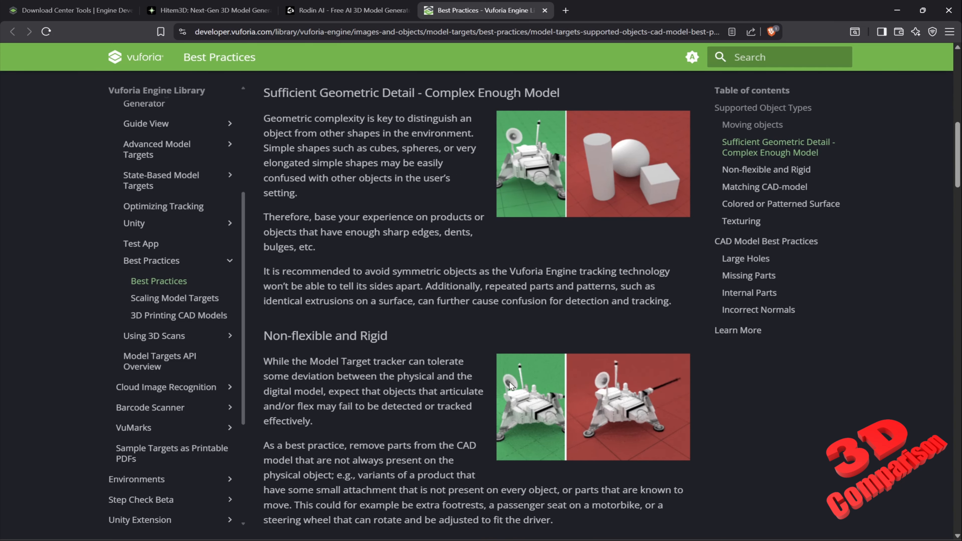
scroll(510, 382, "down", 5)
scroll(529, 397, "down", 2)
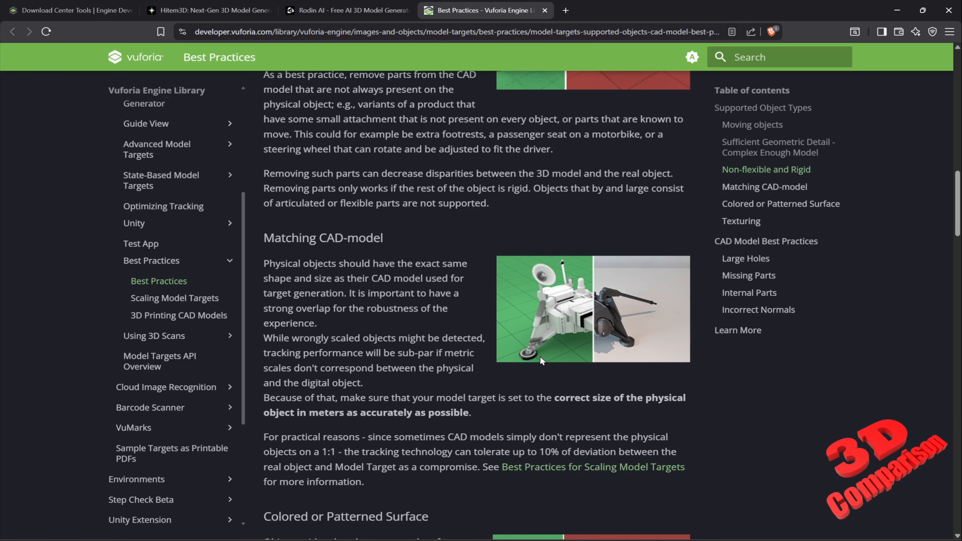
scroll(540, 358, "down", 10)
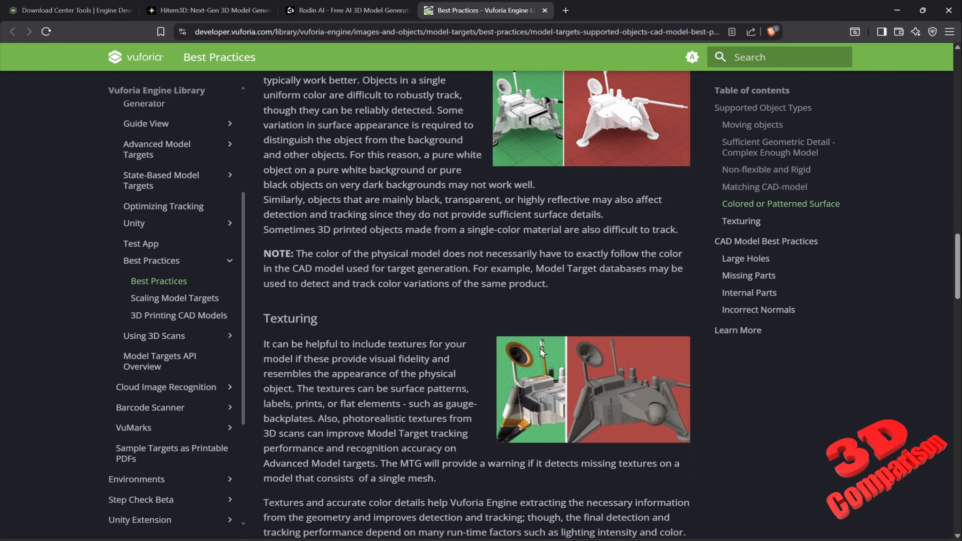
scroll(540, 349, "down", 2)
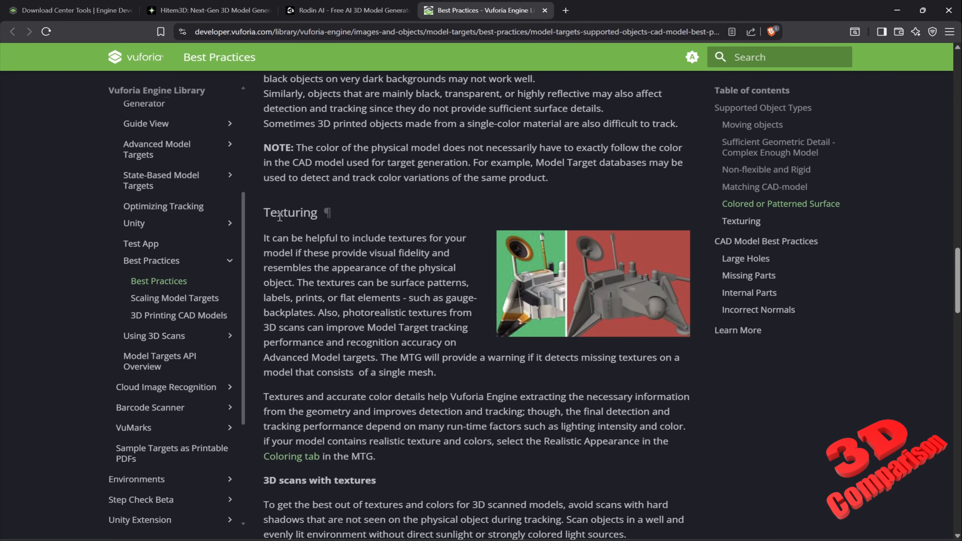
left_click_drag(271, 213, 303, 213)
Read the CAD Model Best Practices section, covering the polygon, part and texture limits, missing parts, internal parts and incorrect normals.
scroll(410, 288, "down", 10)
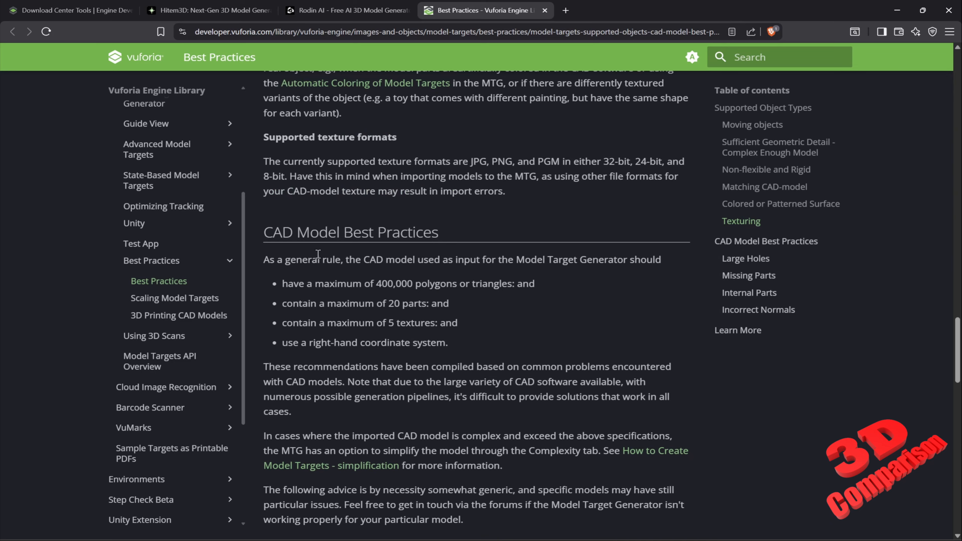
left_click_drag(275, 262, 495, 287)
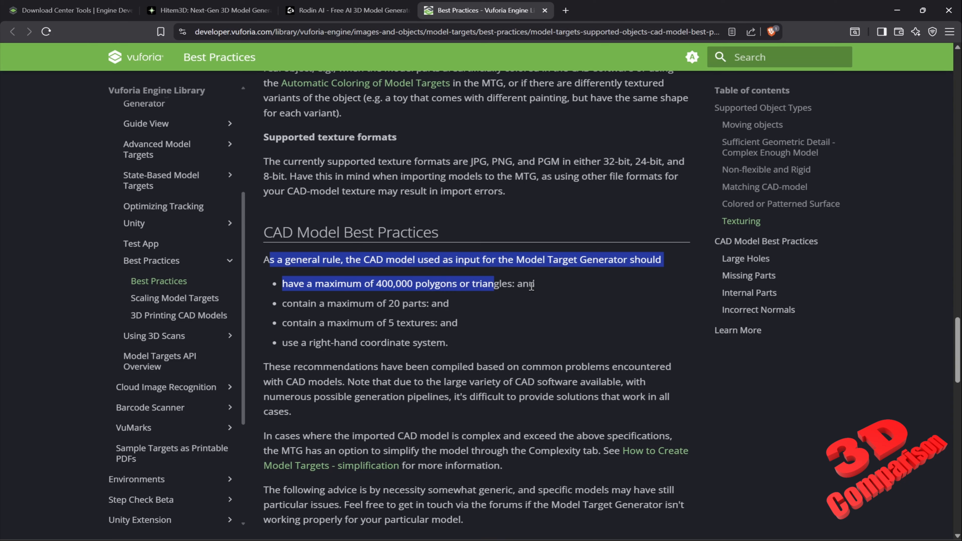
left_click_drag(388, 305, 404, 324)
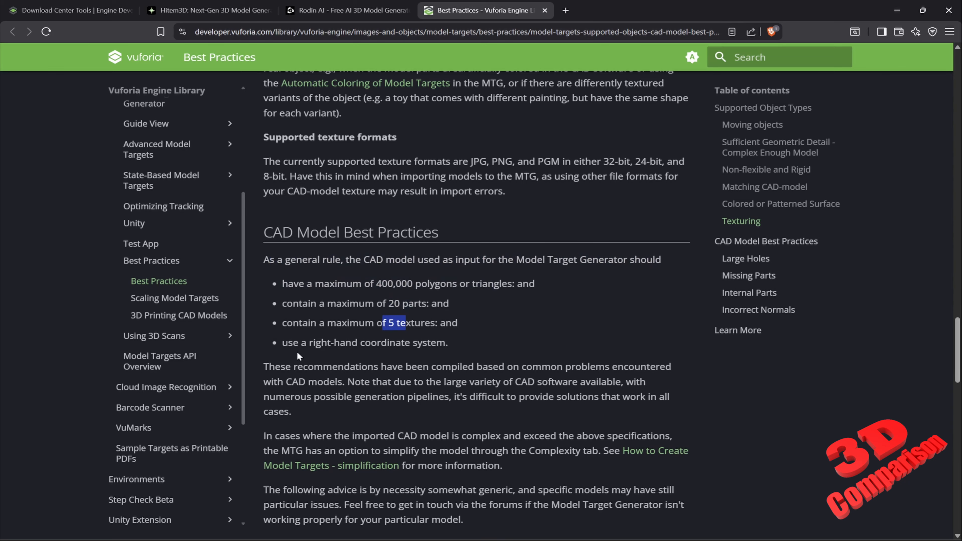
scroll(426, 346, "down", 10)
scroll(457, 354, "down", 15)
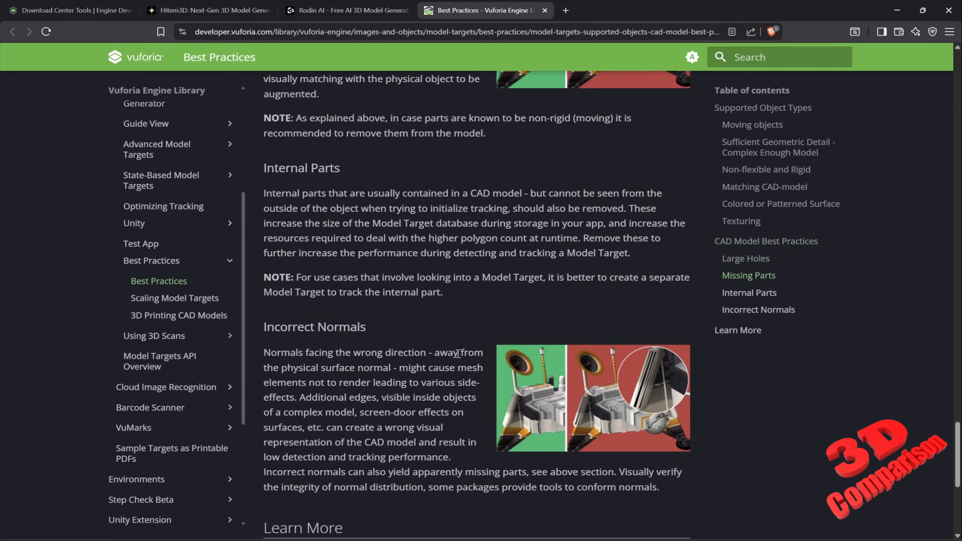
scroll(488, 369, "up", 12)
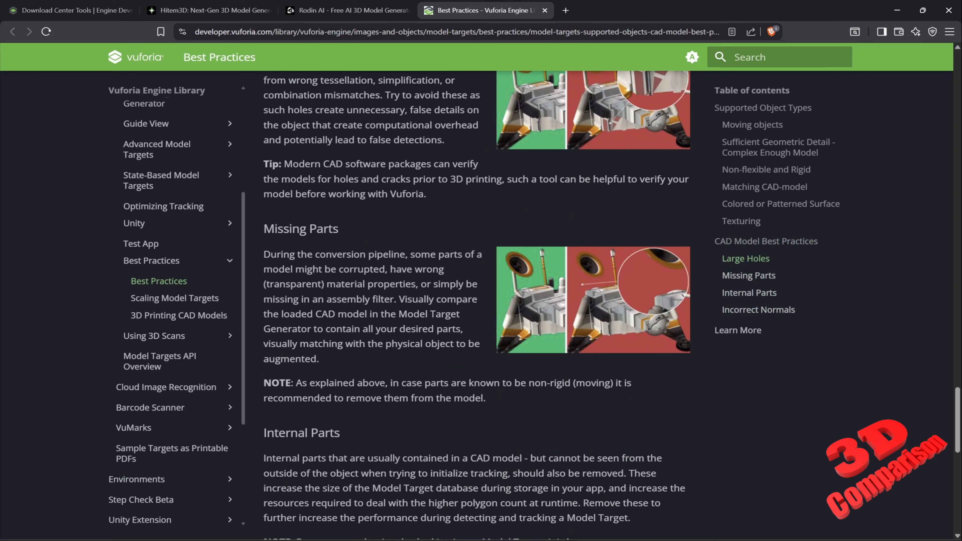
Return to SOLIDWORKS and save the mug as a copy and continue, named cup1, in Desktop > 3d comparison > Cup_AR tracking.
key("alt+Tab")
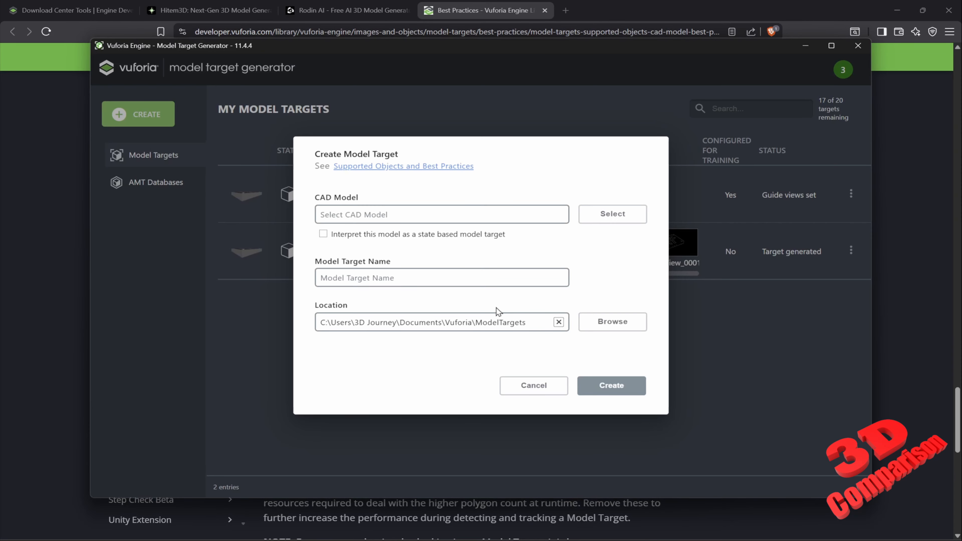
left_click(627, 220)
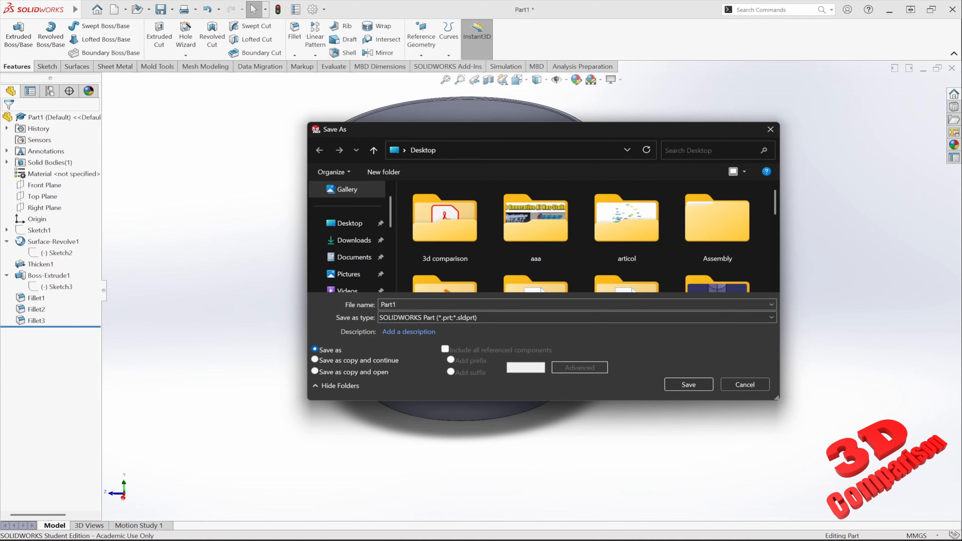
double_click(443, 227)
double_click(441, 224)
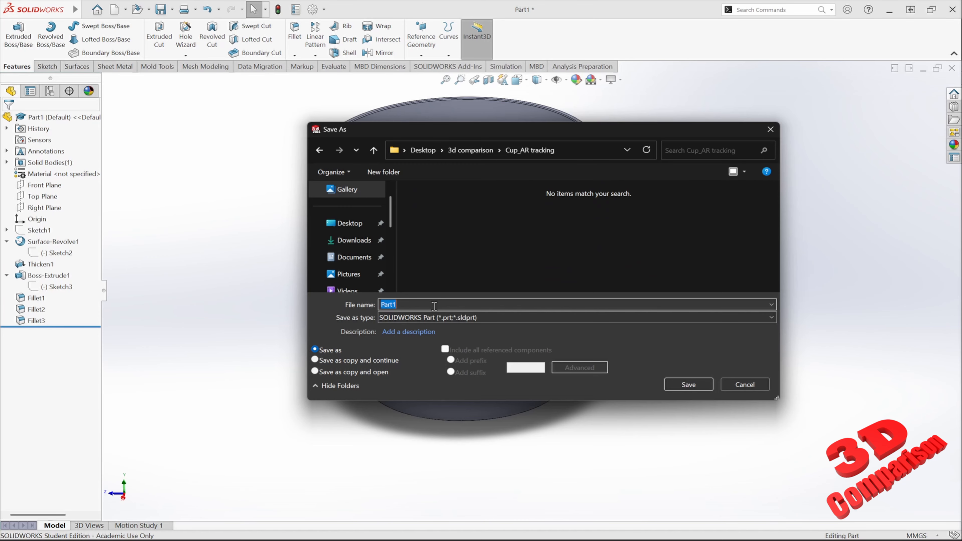
type("cup1")
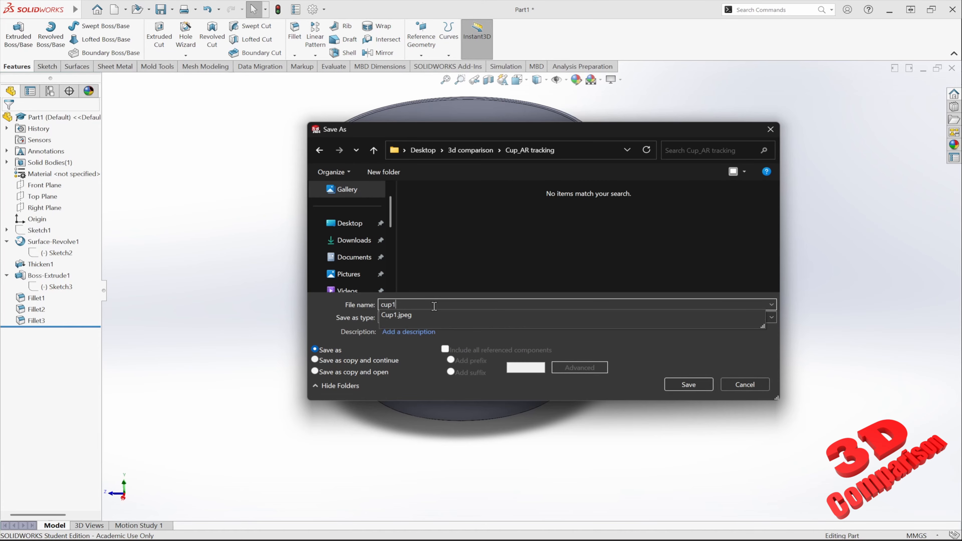
left_click(433, 360)
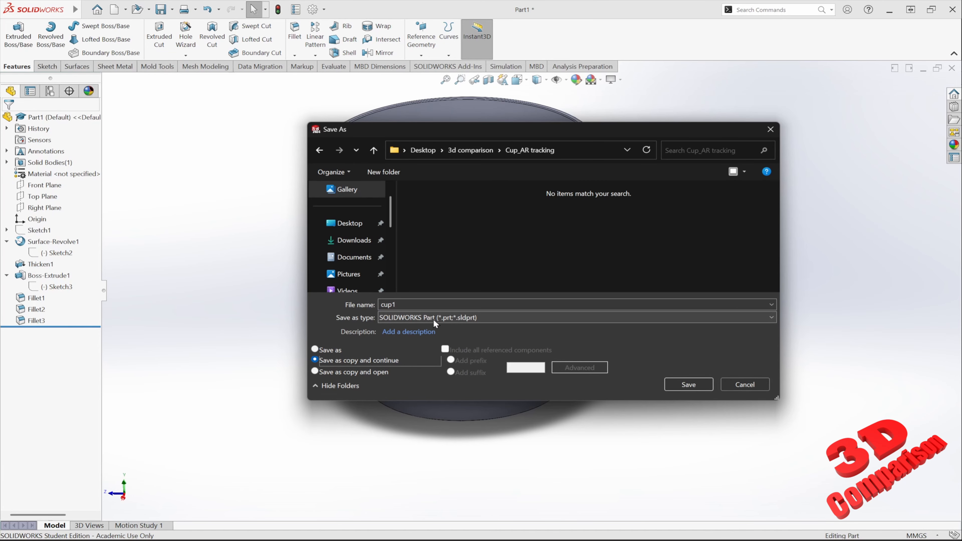
left_click(688, 385)
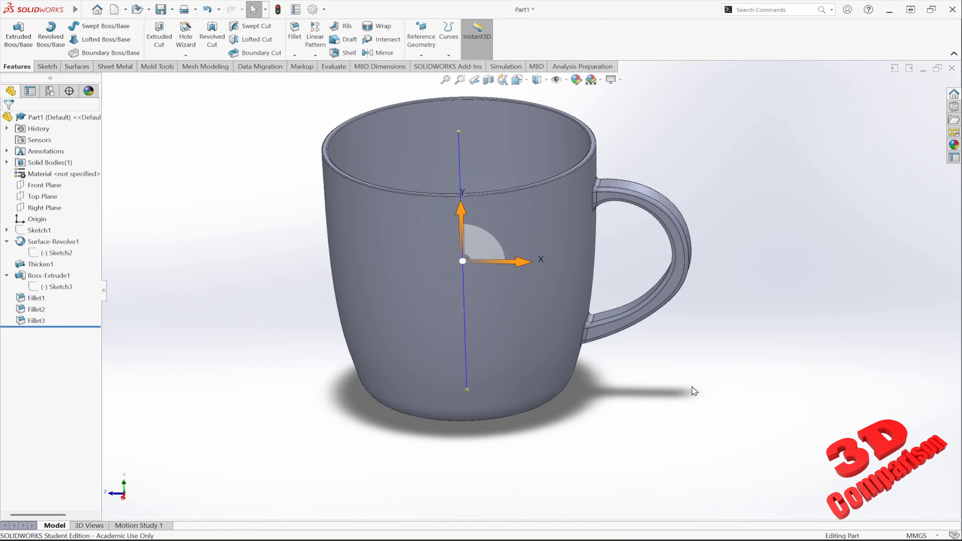
Switch to Model Target Generator, browse to the Cup_AR tracking folder for the CAD model, and check the supported file formats.
left_click(701, 539)
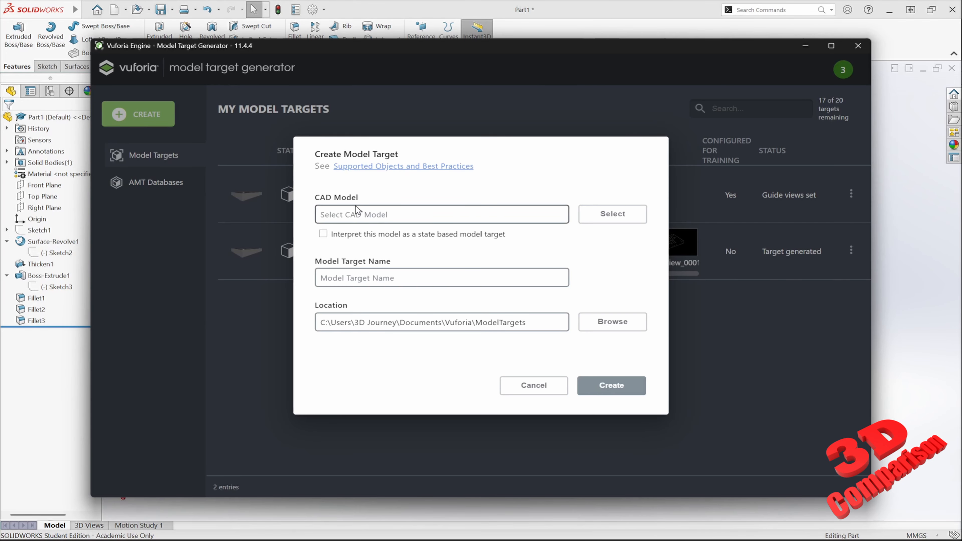
left_click(606, 215)
left_click(137, 155)
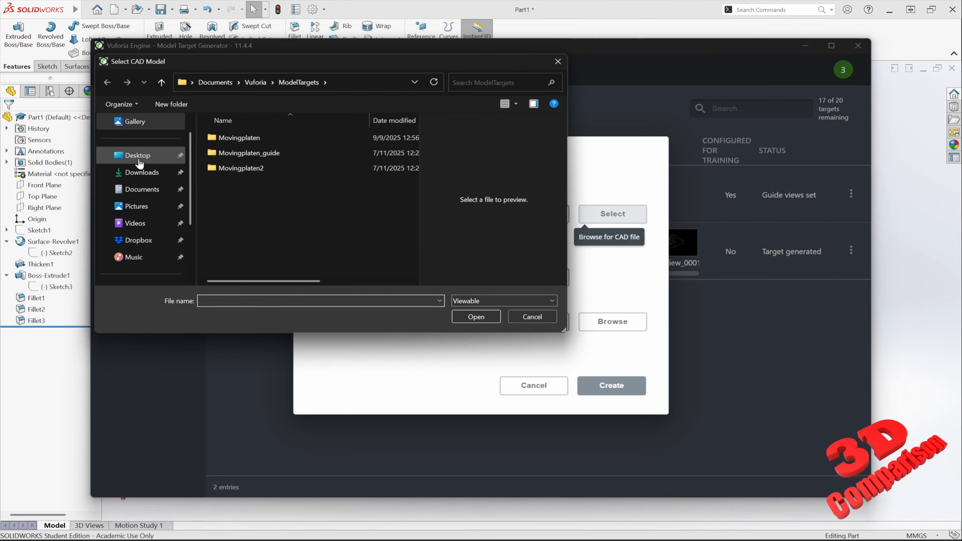
double_click(234, 154)
double_click(259, 154)
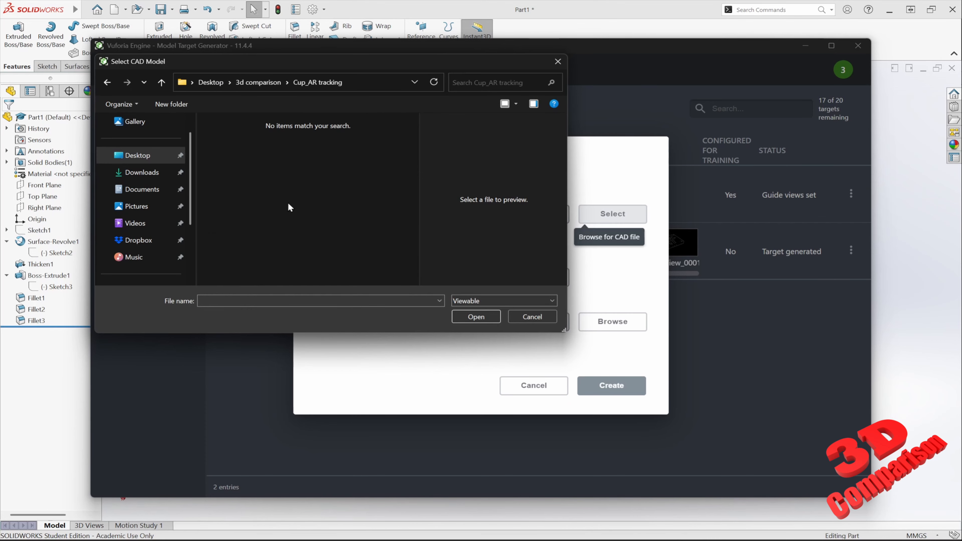
left_click(500, 301)
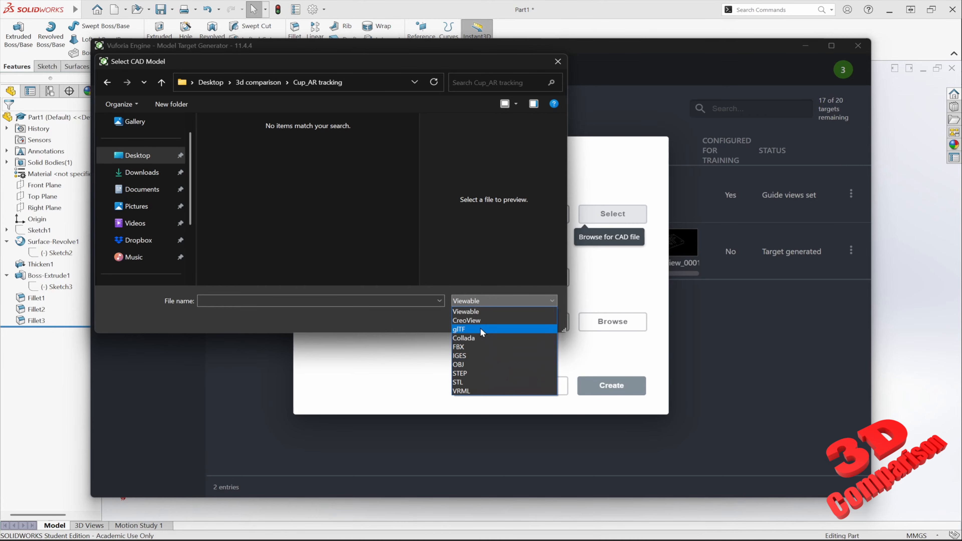
left_click(410, 322)
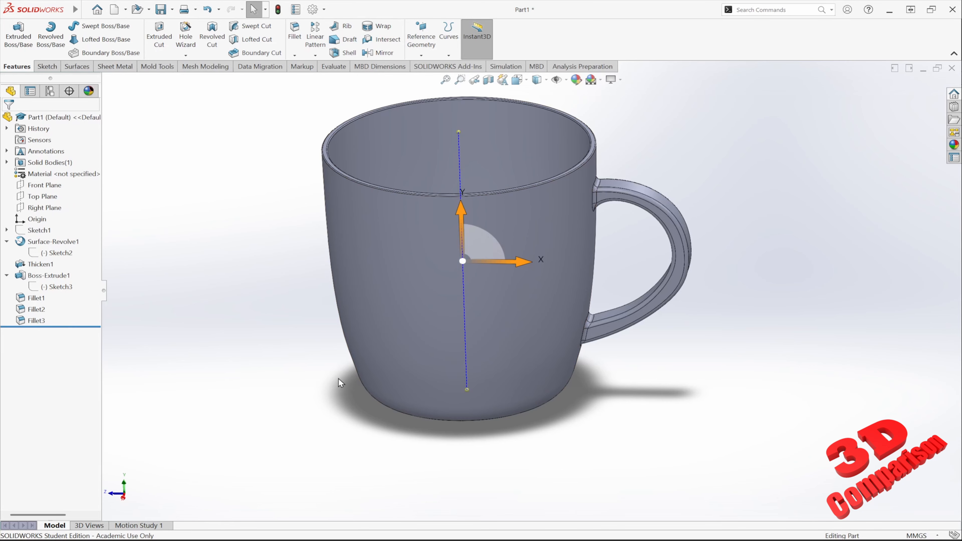
Export the mug from SOLIDWORKS as an Extended Reality (*.gltf) file named cup1 in the Cup_AR tracking folder.
left_click(86, 9)
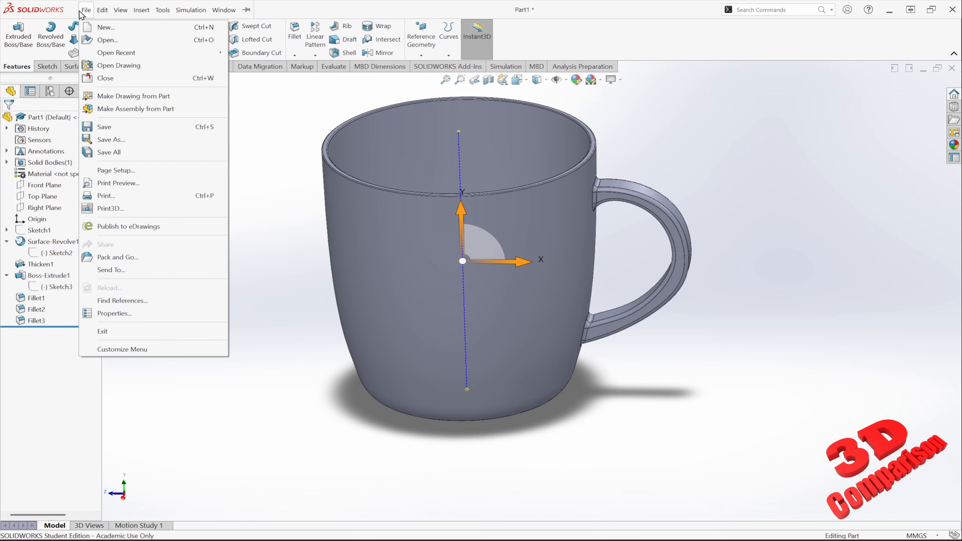
left_click(132, 140)
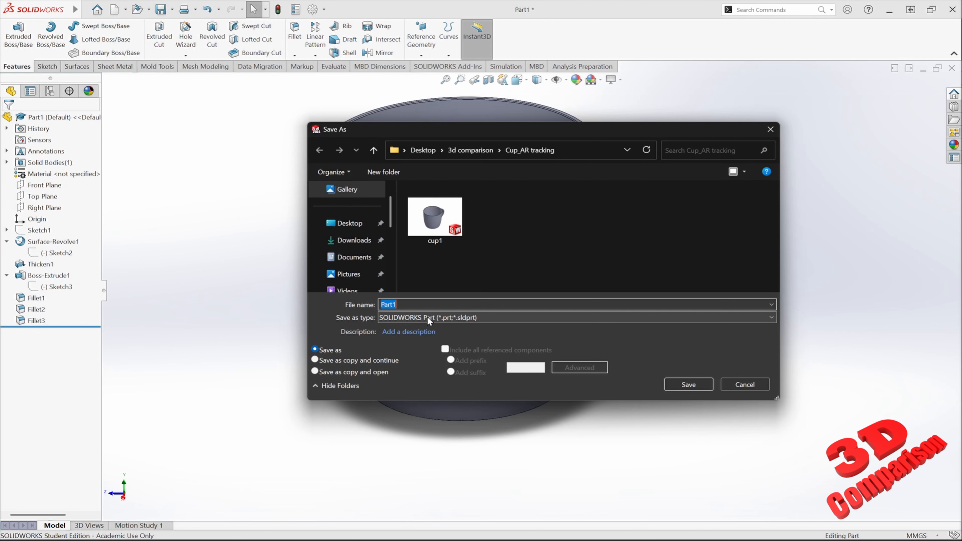
left_click(426, 317)
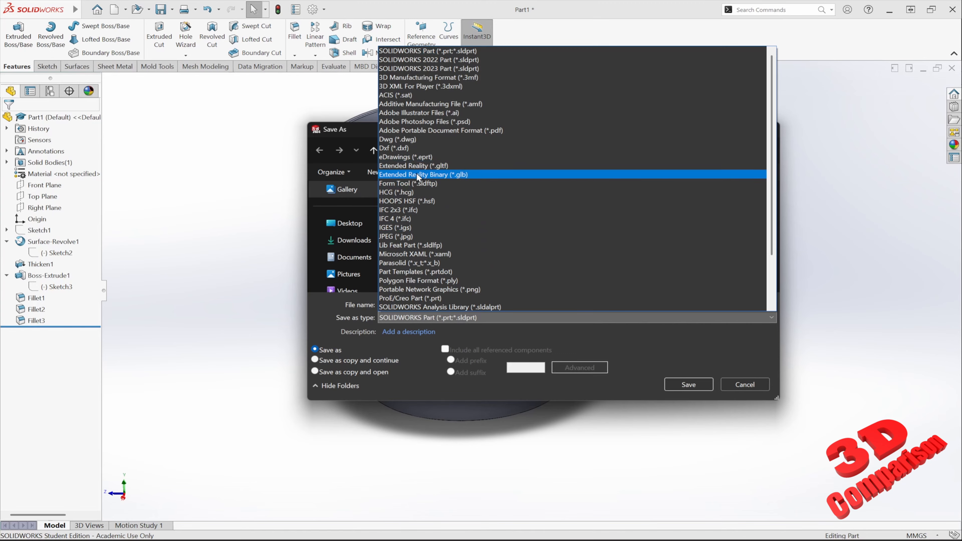
left_click(452, 167)
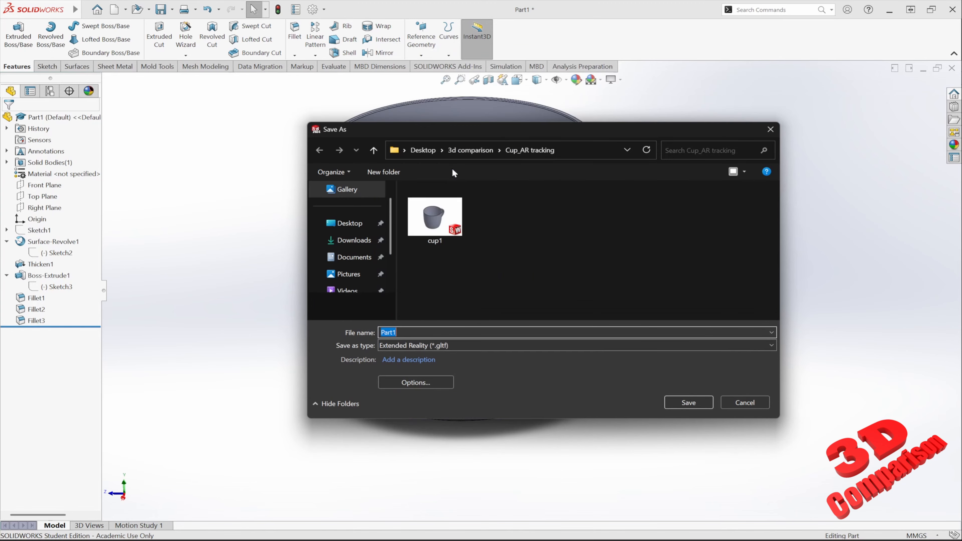
type("cup1")
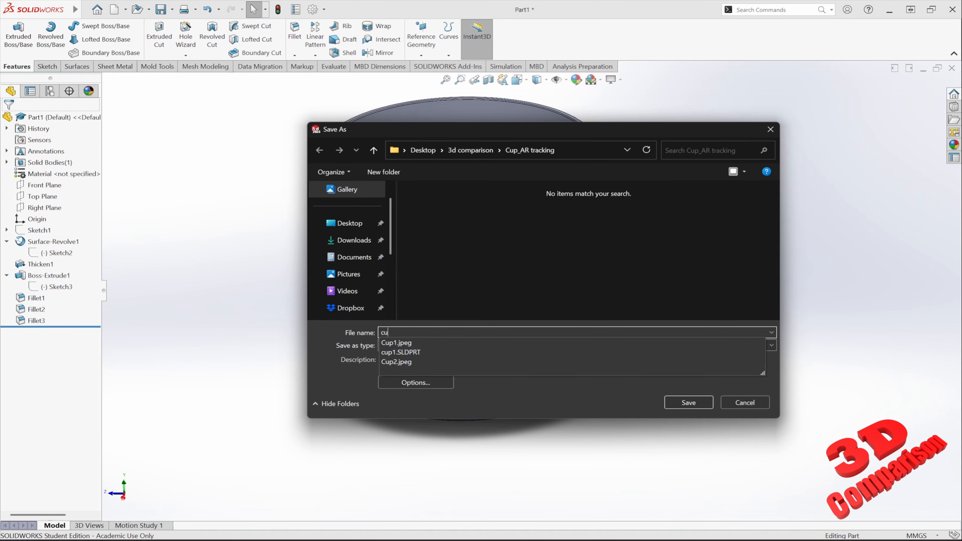
left_click(688, 402)
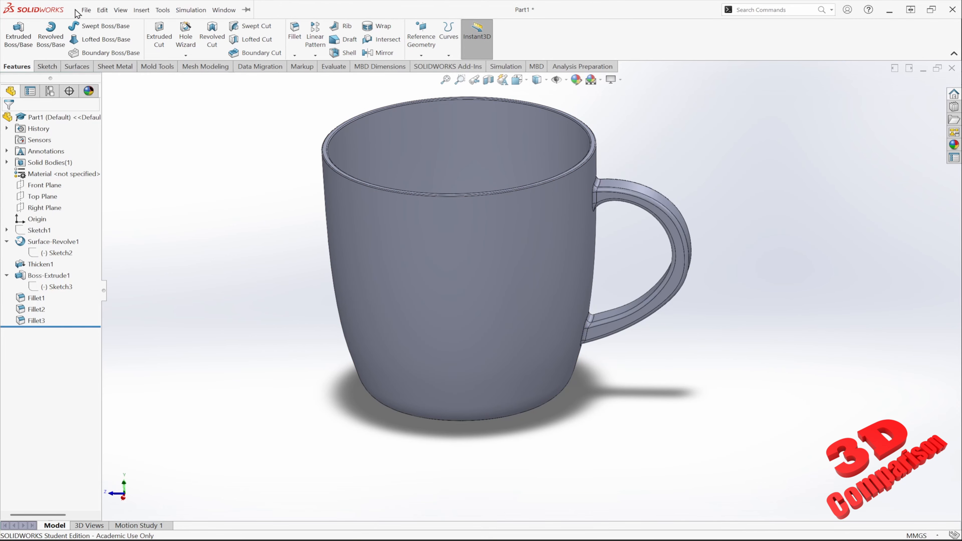
Export the mug as a STEP AP214 file named cup1 into the cup1 folder inside Cup_AR tracking.
left_click(86, 10)
left_click(129, 141)
left_click(470, 317)
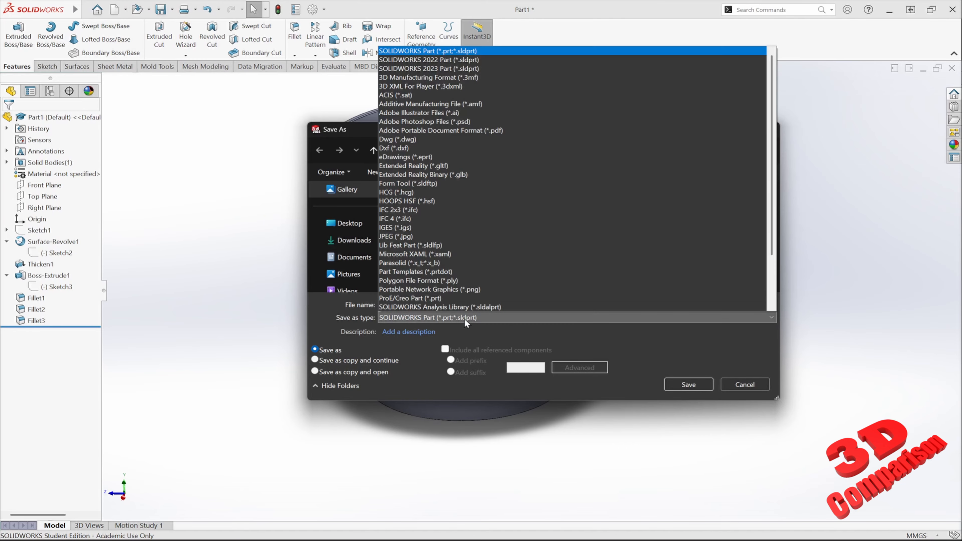
scroll(468, 292, "down", 3)
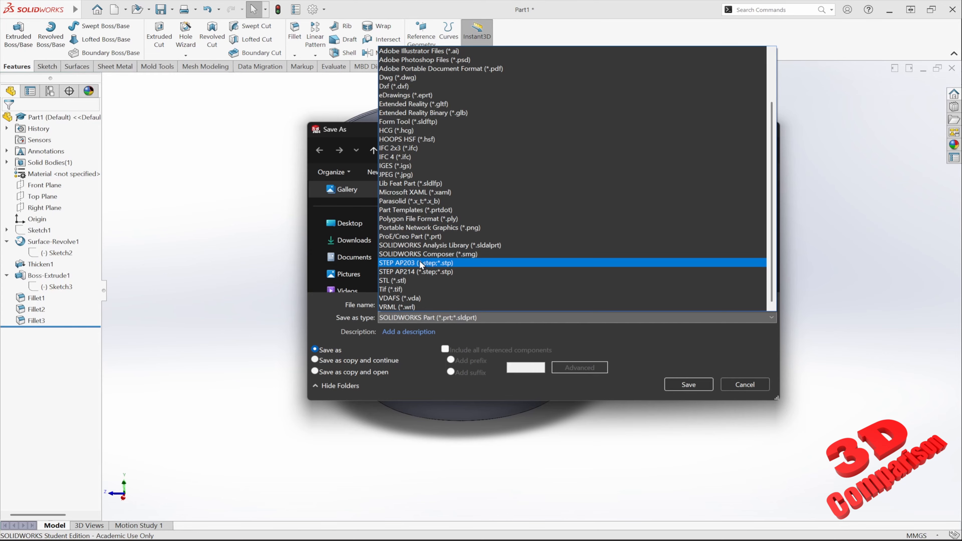
left_click(424, 272)
type("cup1")
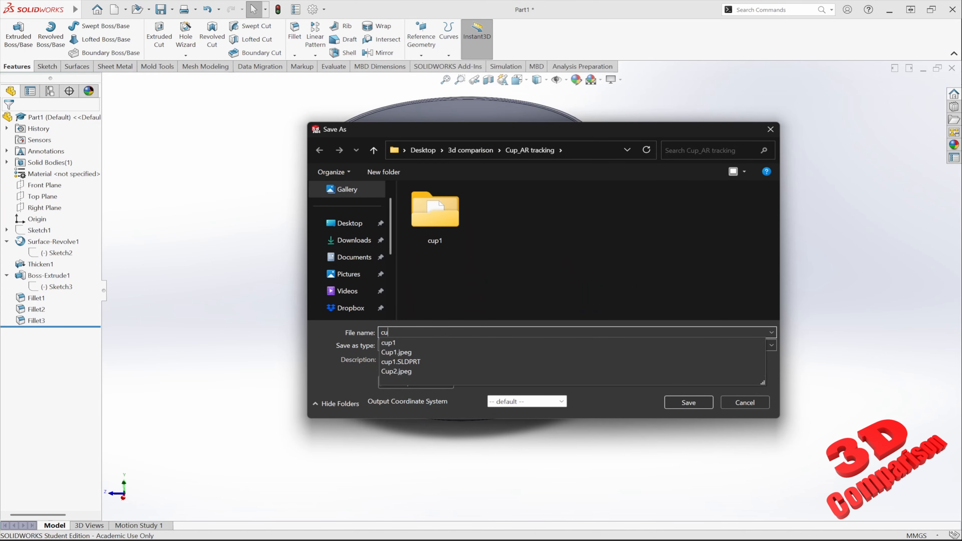
left_click(686, 403)
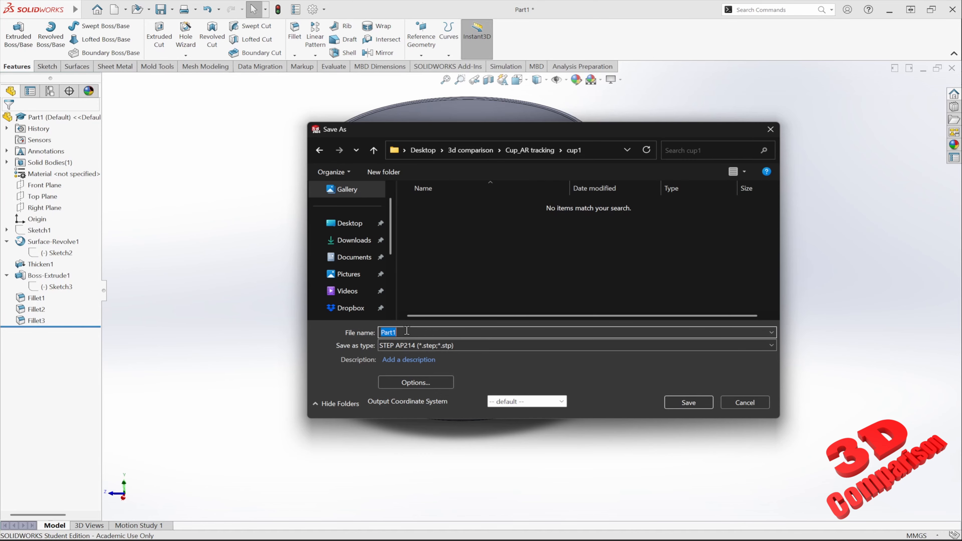
type("cup1")
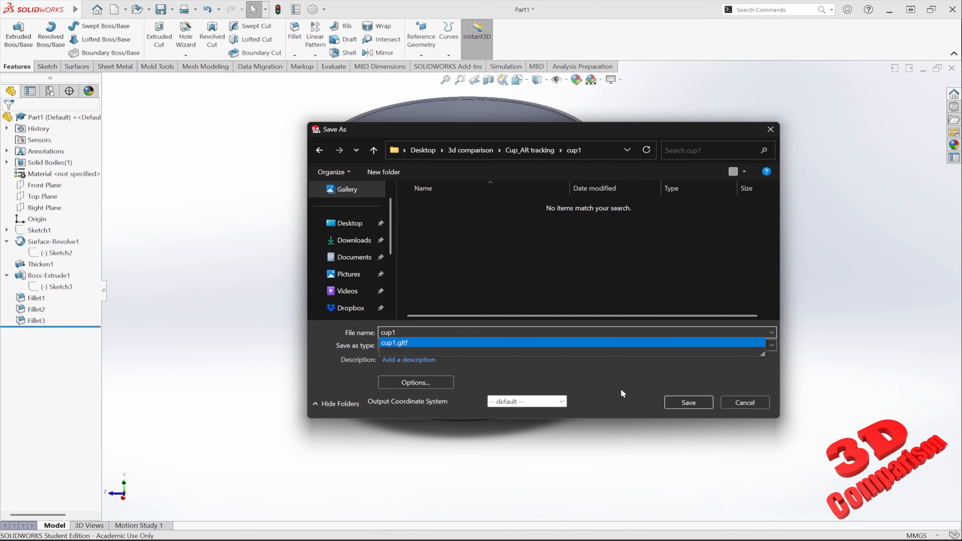
left_click(687, 403)
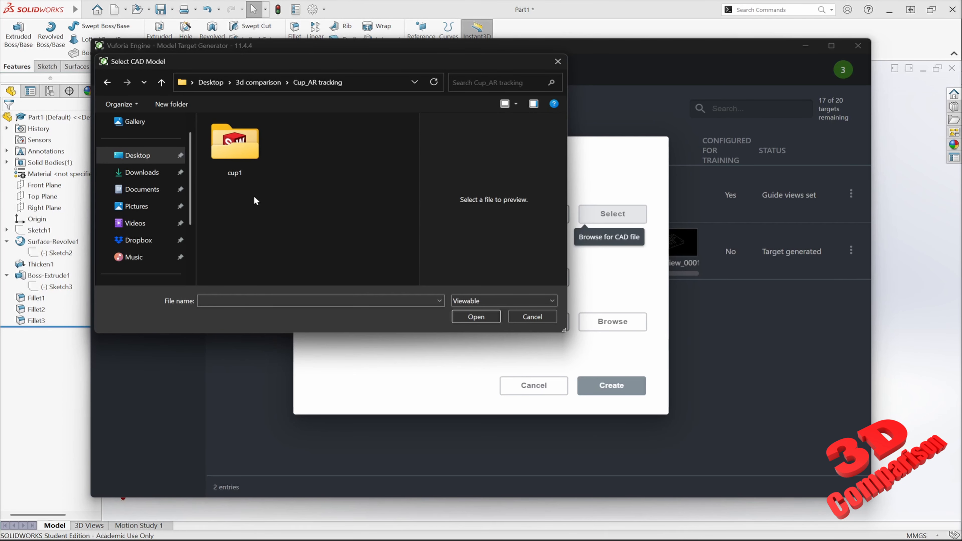
In Model Target Generator, compare the file sizes in the cup1 folder and load cup1.gltf as the CAD model.
double_click(227, 141)
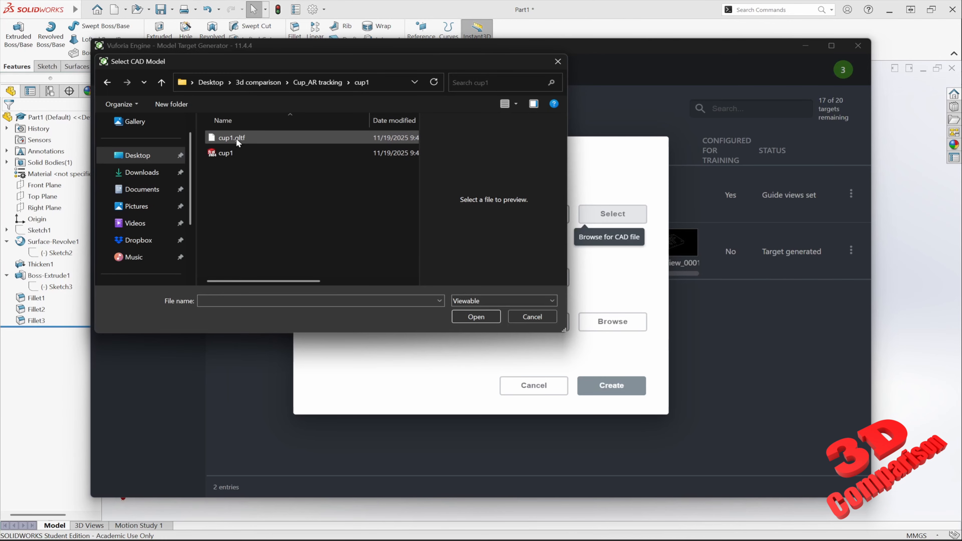
left_click_drag(270, 283, 386, 264)
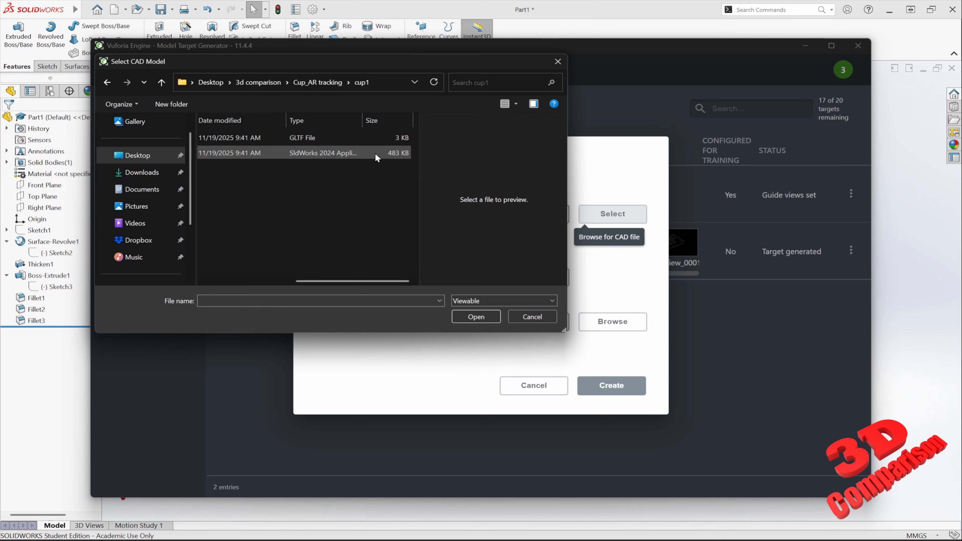
left_click(398, 138)
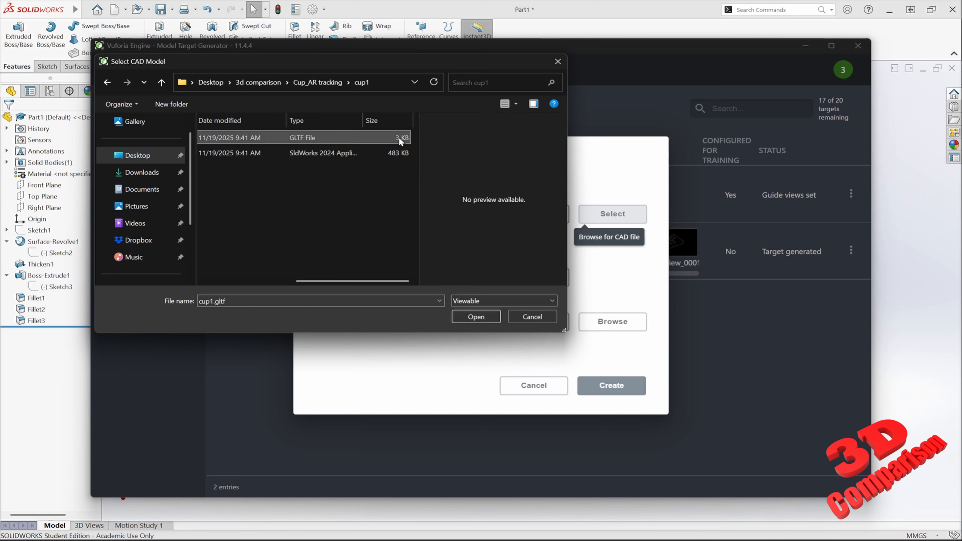
left_click(392, 152)
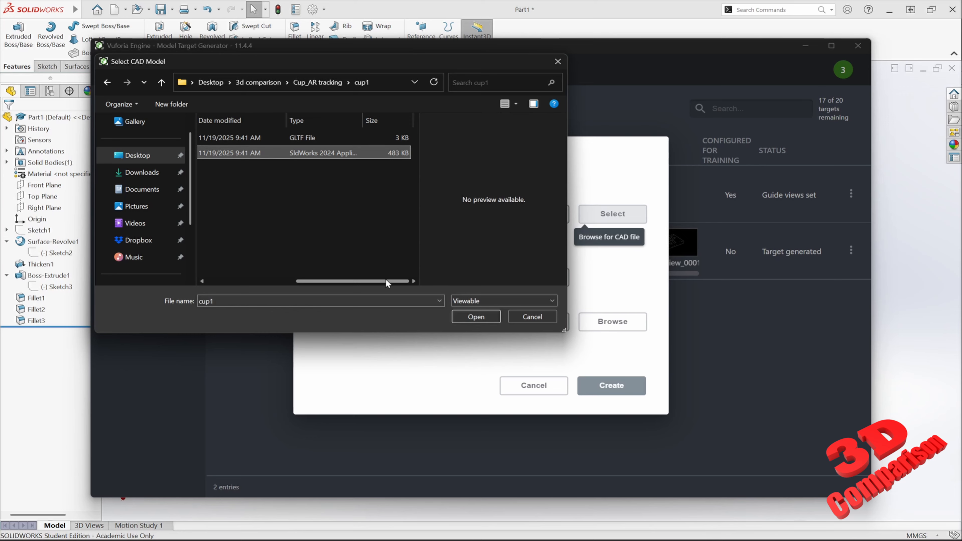
left_click(396, 137)
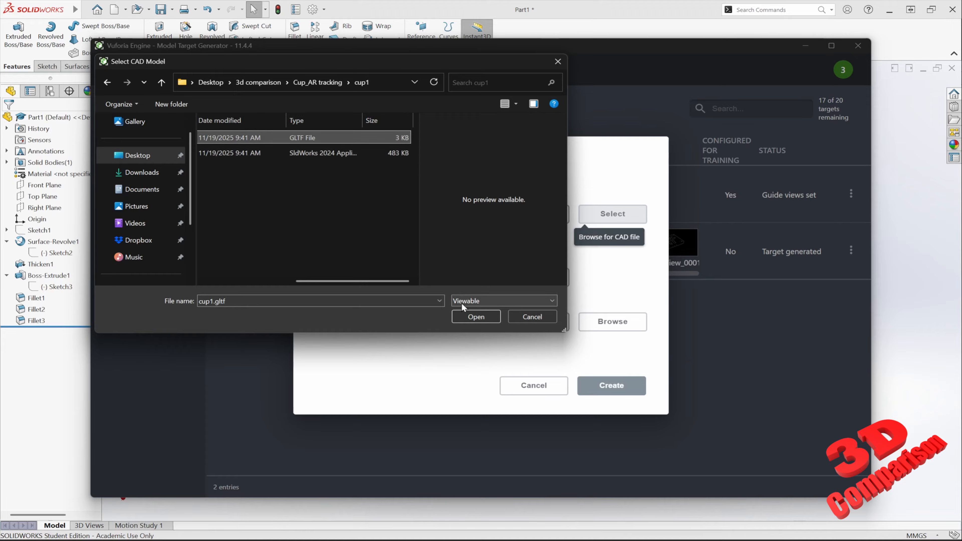
left_click(470, 315)
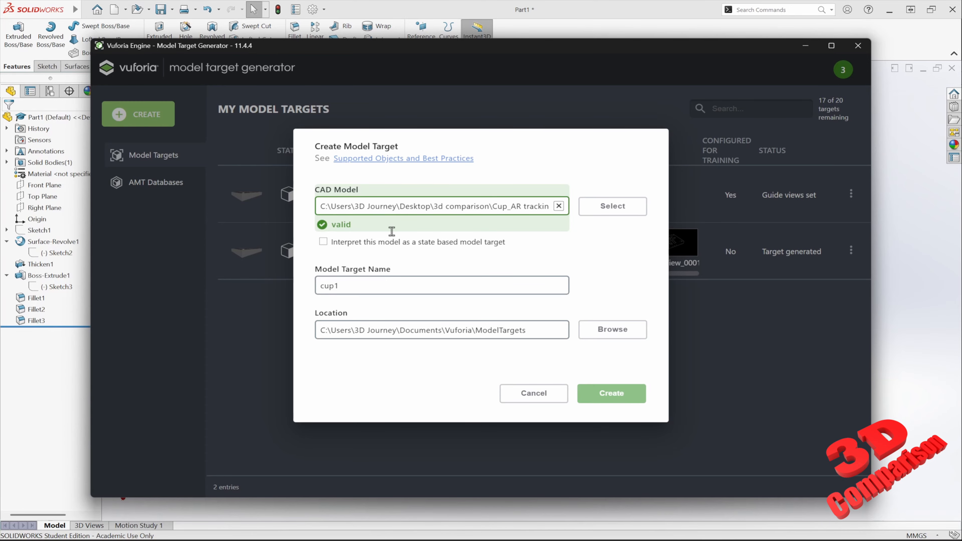
Create the cup1 model target with state-based interpretation off and continue past the configuration introduction.
left_click(348, 244)
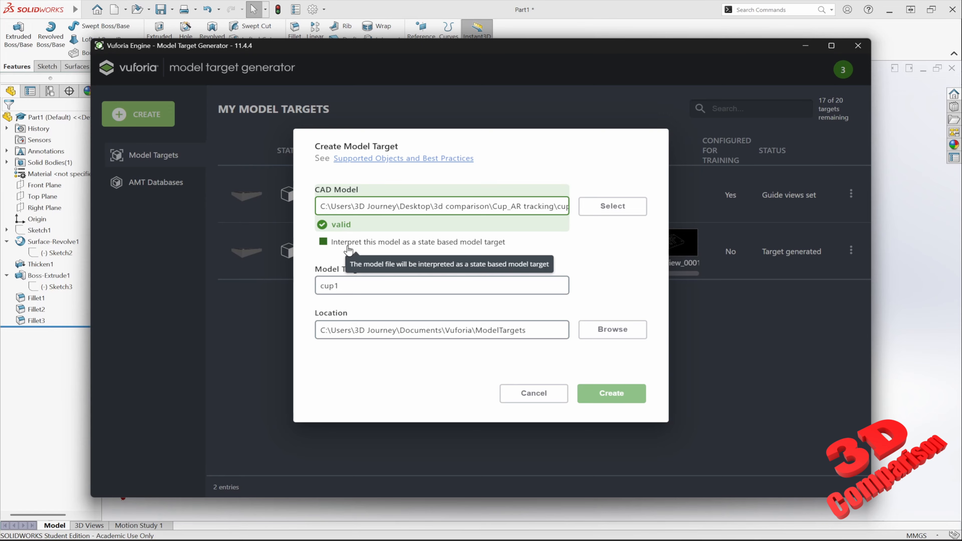
left_click(348, 246)
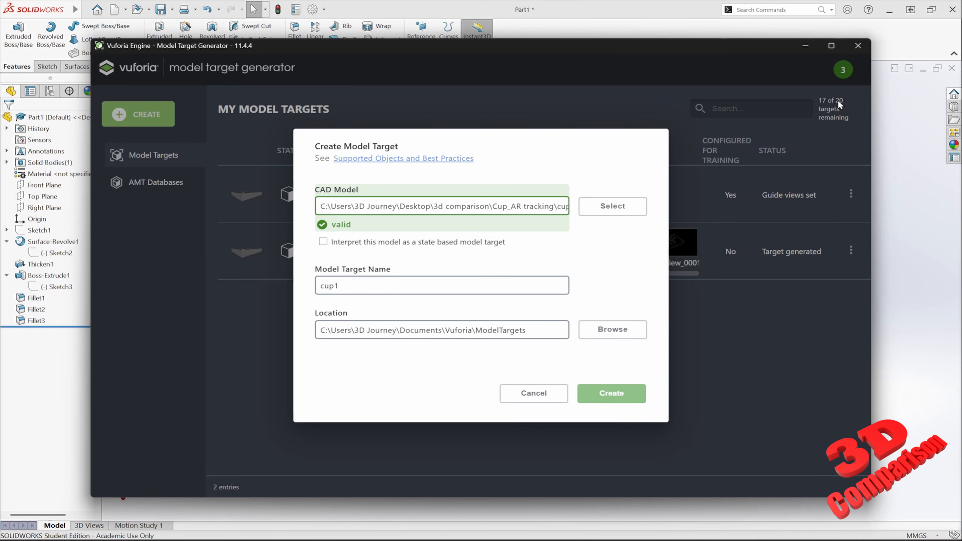
left_click(604, 398)
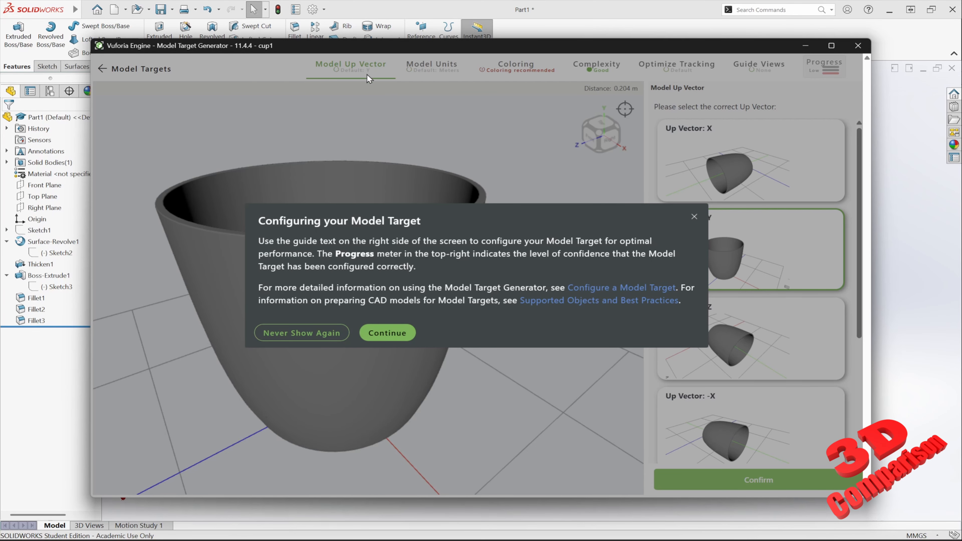
left_click(402, 334)
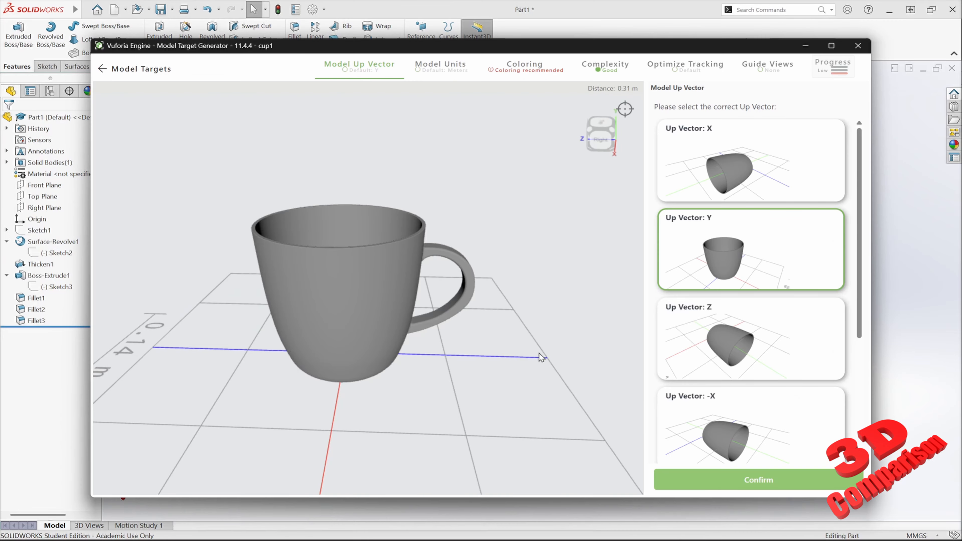
Examine the mug from several angles in the Model Up Vector preview, checking its orientation and overall dimensions.
scroll(460, 358, "down", 5)
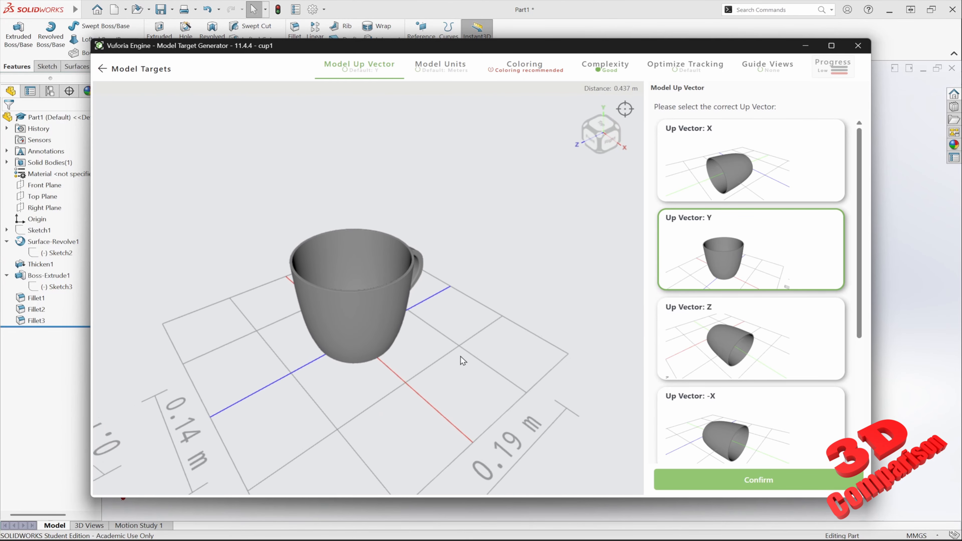
scroll(485, 312, "up", 2)
scroll(485, 311, "down", 1)
left_click_drag(324, 383, 472, 322)
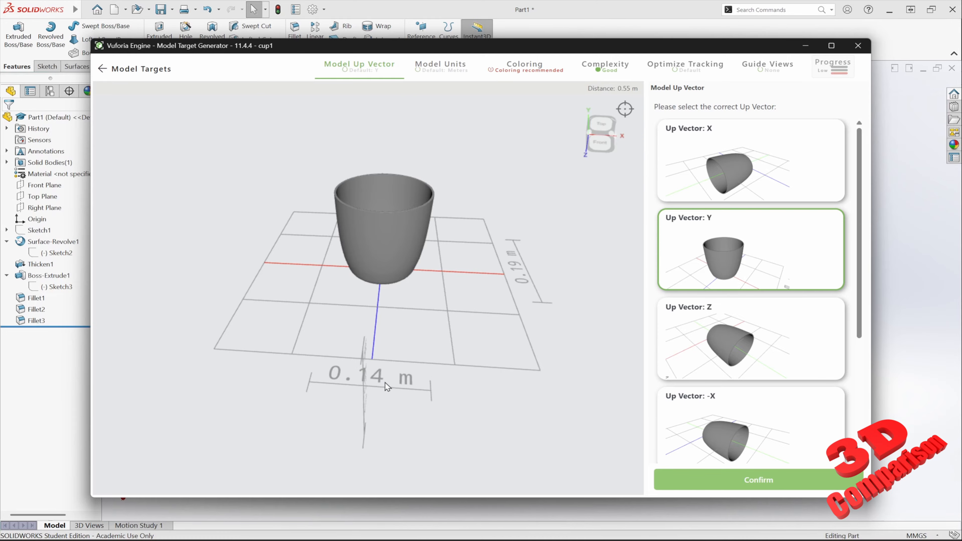
left_click_drag(488, 369, 445, 319)
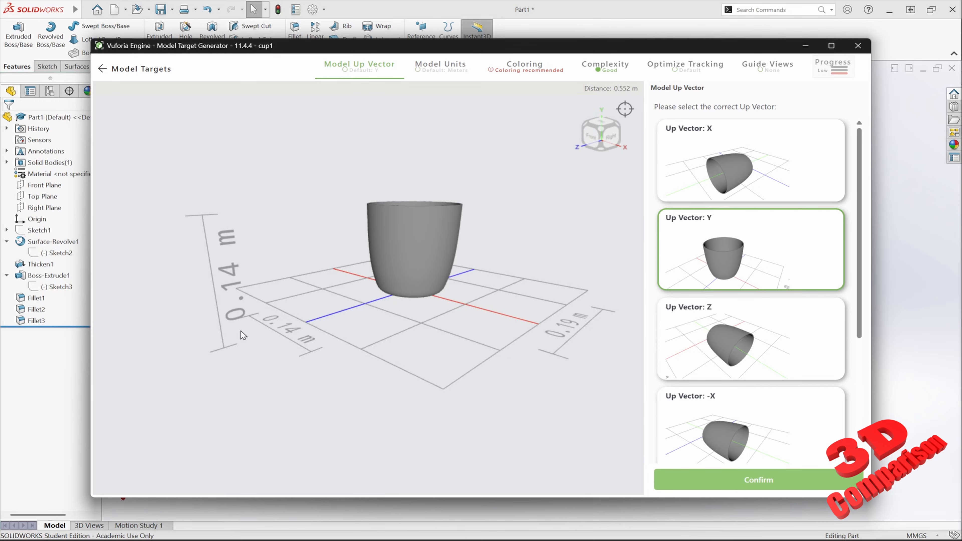
left_click_drag(318, 261, 355, 283)
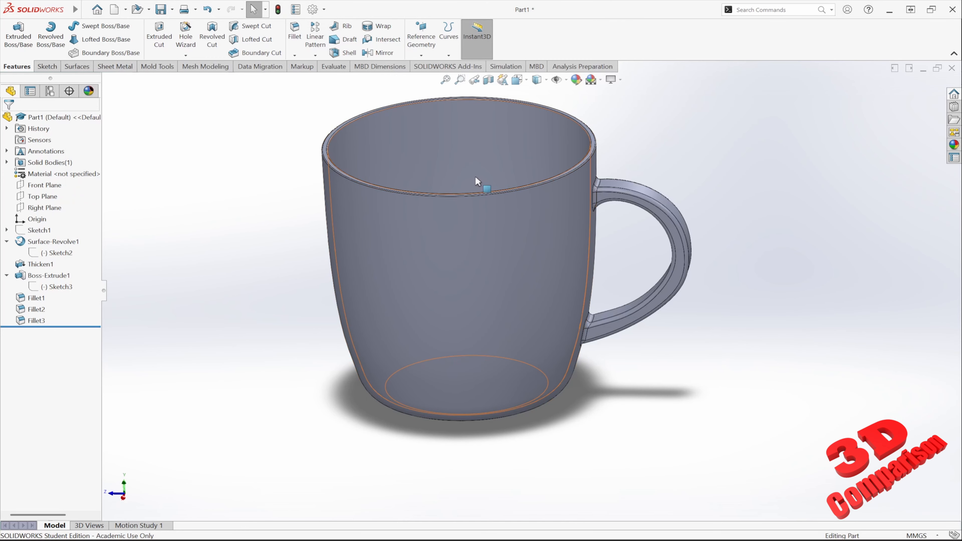
left_click(56, 287)
left_click(61, 261)
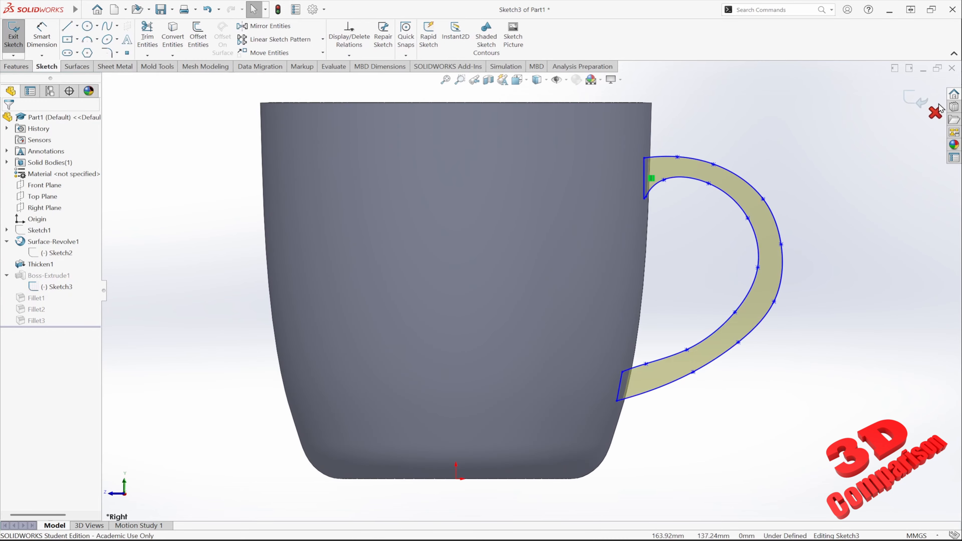
left_click(916, 100)
Open the mug body's profile sketch in SOLIDWORKS, measure the height from rim endpoint to base line, and exit the sketch.
left_click(56, 252)
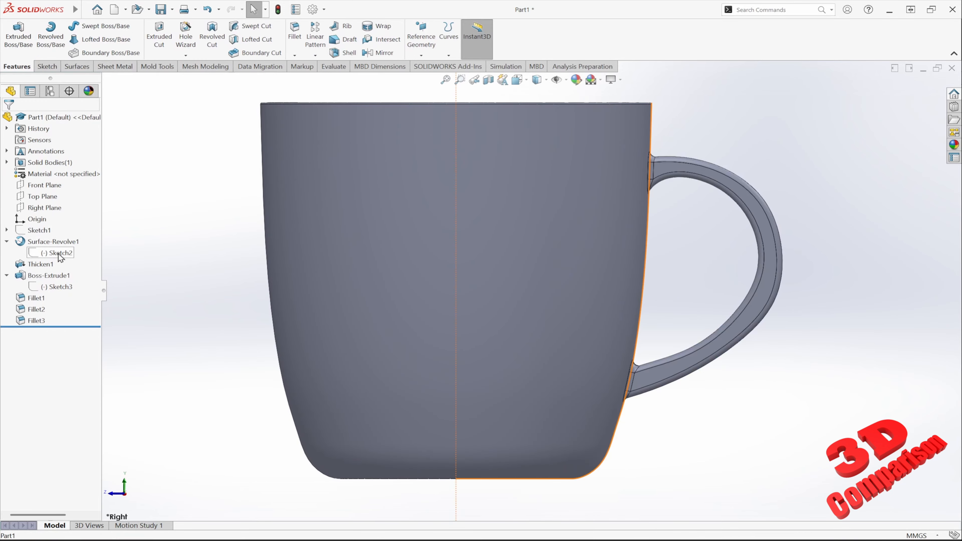
left_click(62, 227)
left_click(42, 36)
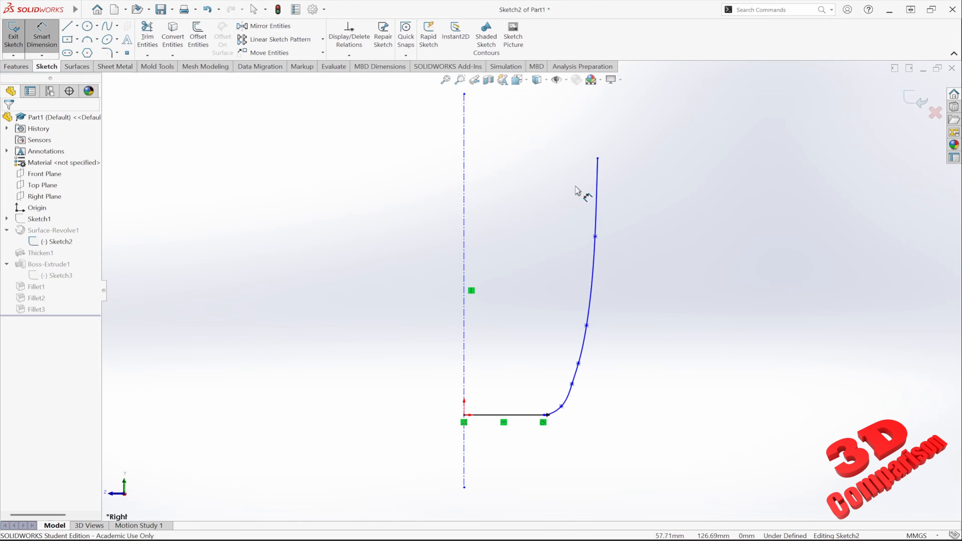
left_click(598, 158)
left_click(506, 415)
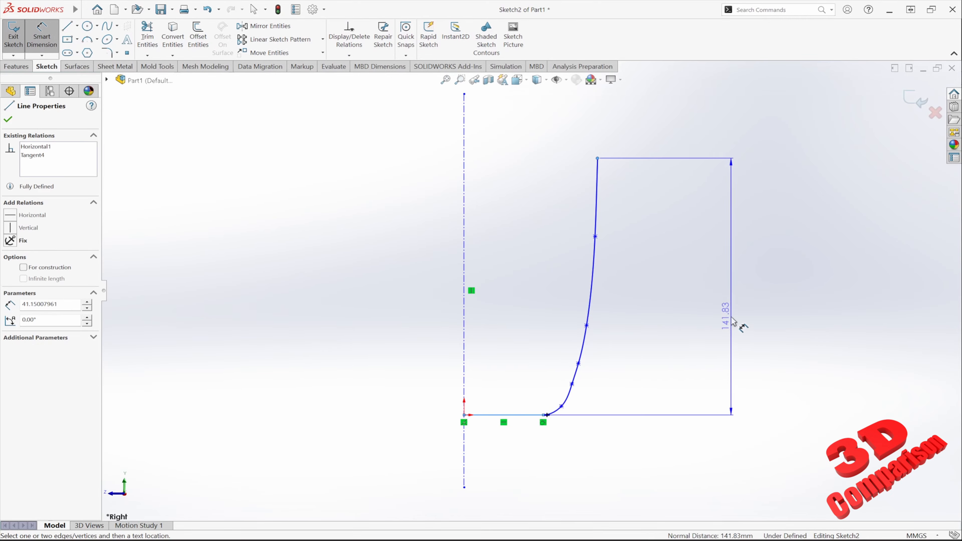
key("Escape")
left_click(914, 100)
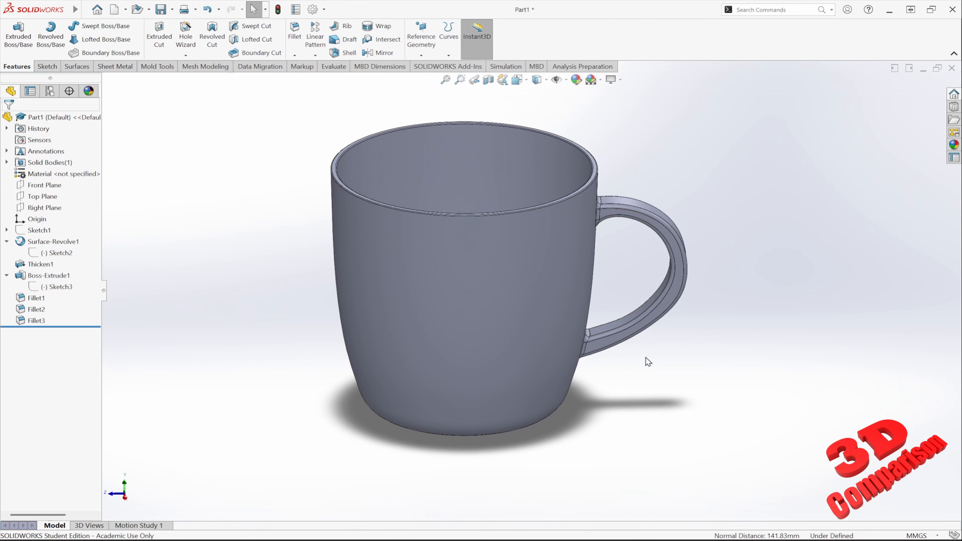
Switch back to Model Target Generator and confirm Y as the model's up vector.
key("alt+Tab")
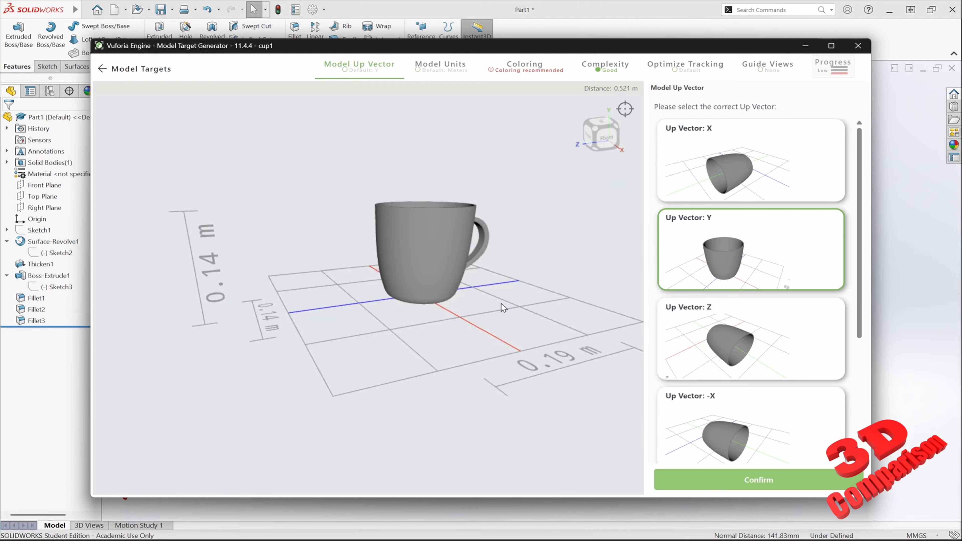
left_click_drag(501, 303, 508, 338)
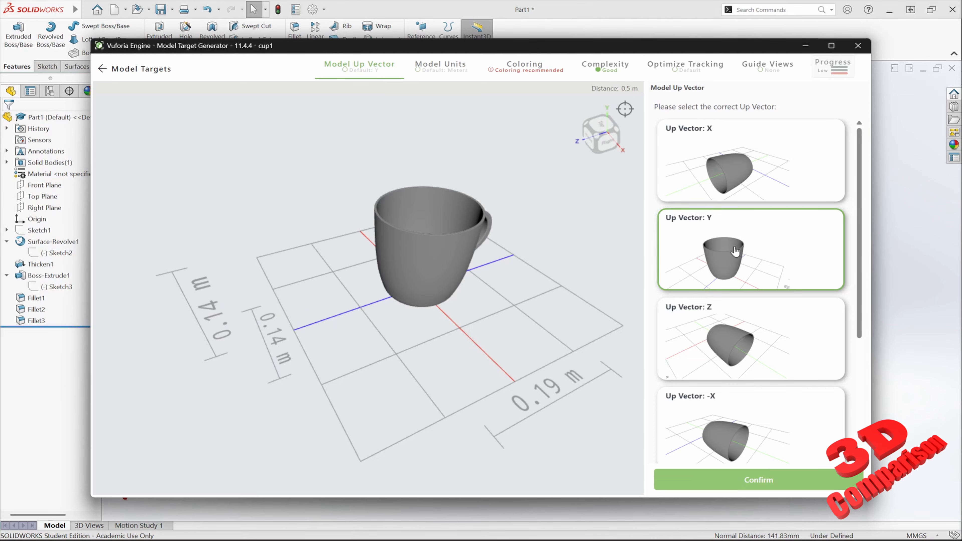
left_click(761, 480)
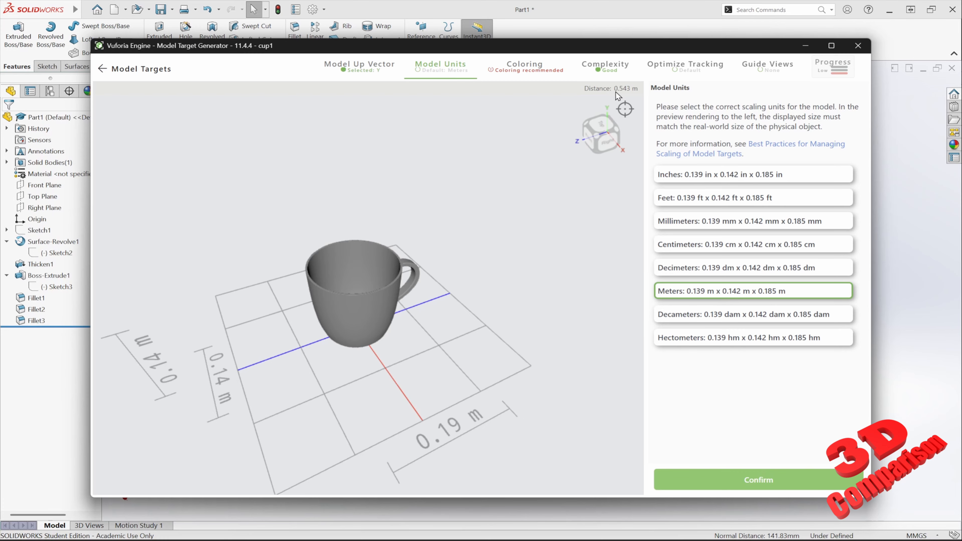
Inspect the mug's dimensions in the Model Units preview and confirm Meters as the scaling unit.
left_click_drag(521, 281, 554, 250)
scroll(527, 267, "up", 3)
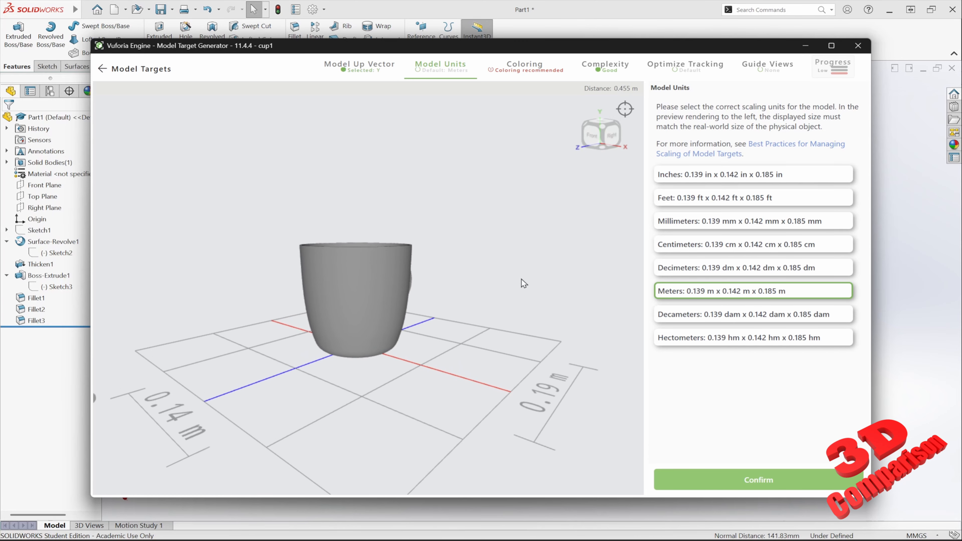
scroll(521, 282, "down", 5)
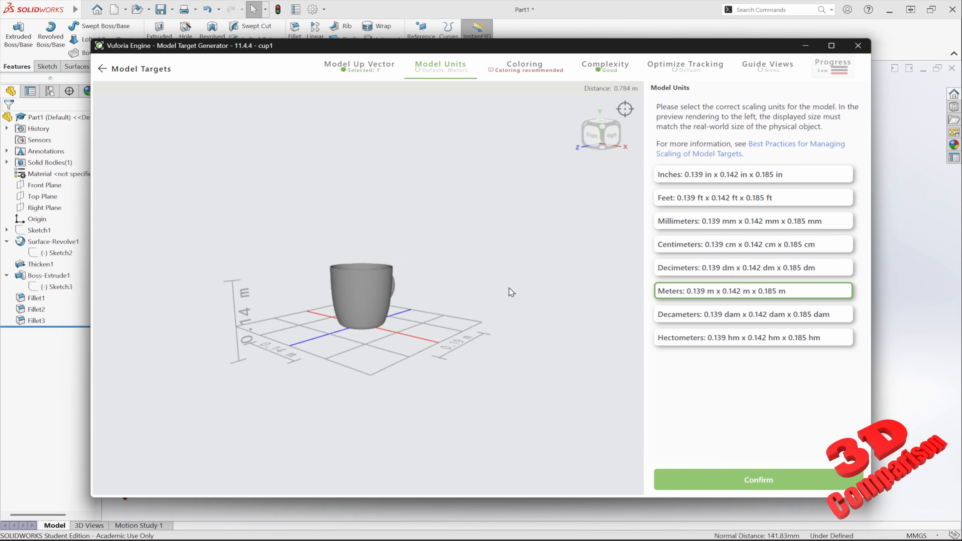
scroll(509, 288, "down", 3)
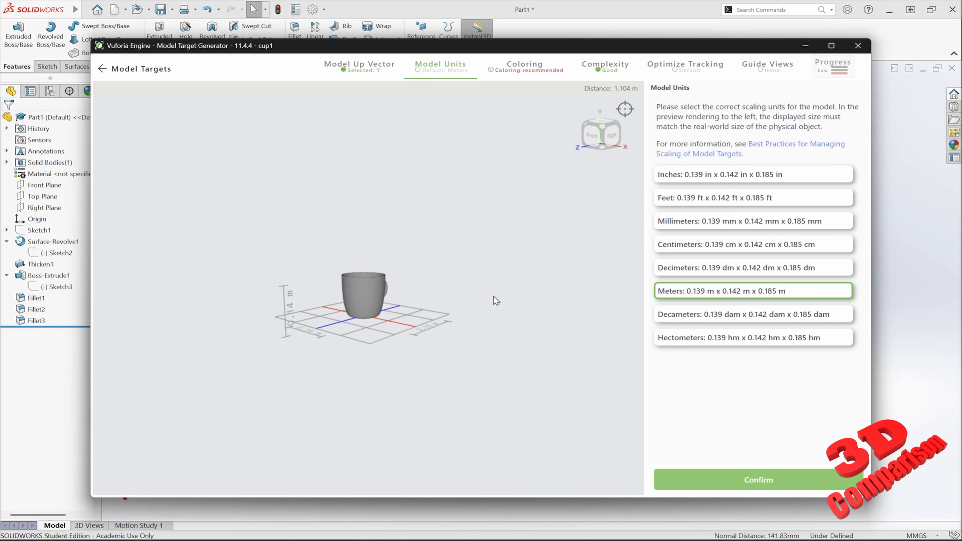
left_click_drag(517, 293, 486, 306)
scroll(486, 306, "up", 5)
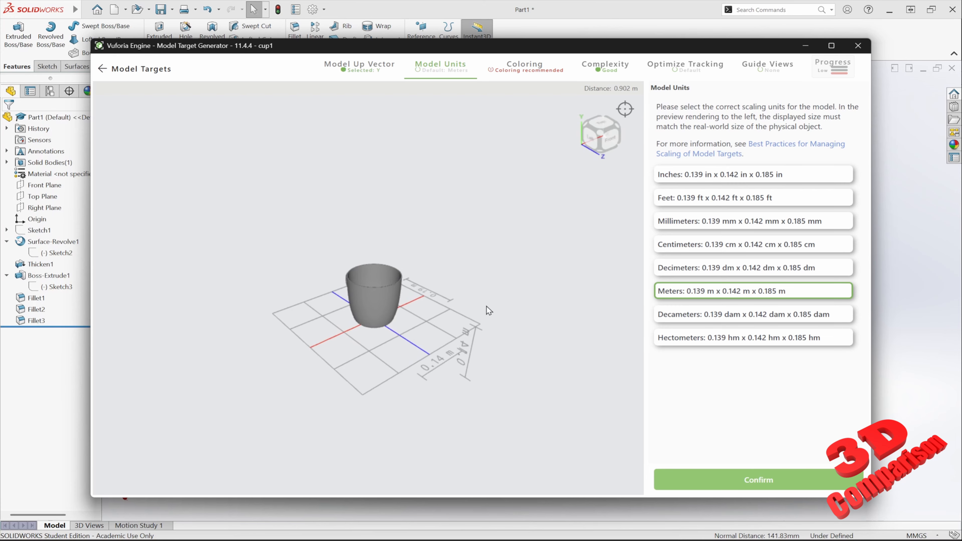
left_click(754, 492)
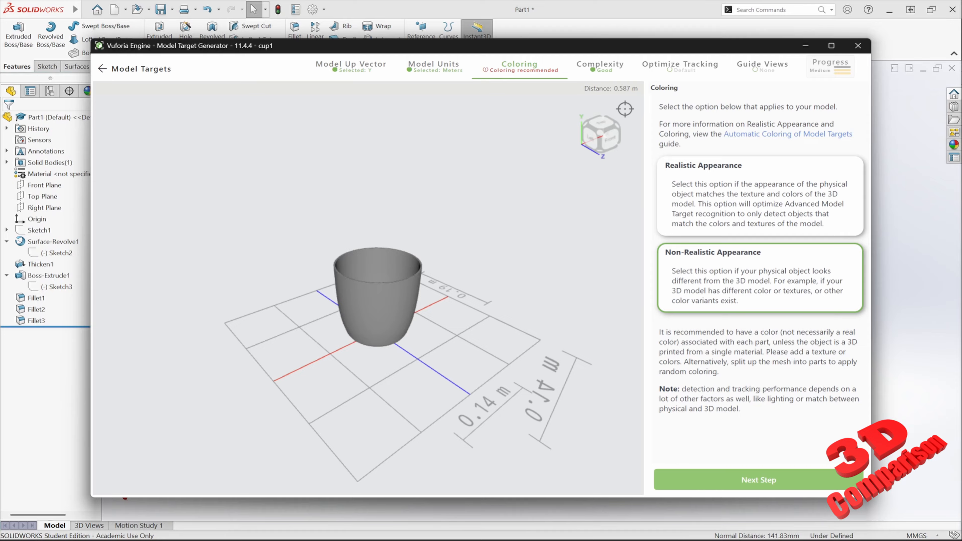
View the real mug's reference photo Cup2.jpeg at full-screen size, then return to Model Target Generator.
mouse_move(668, 539)
mouse_move(470, 540)
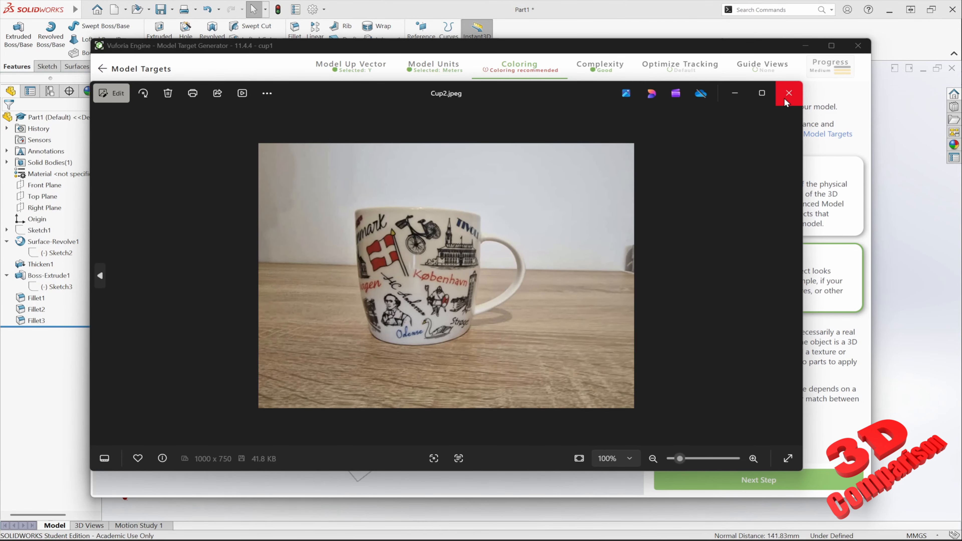
left_click(762, 94)
scroll(488, 226, "up", 5)
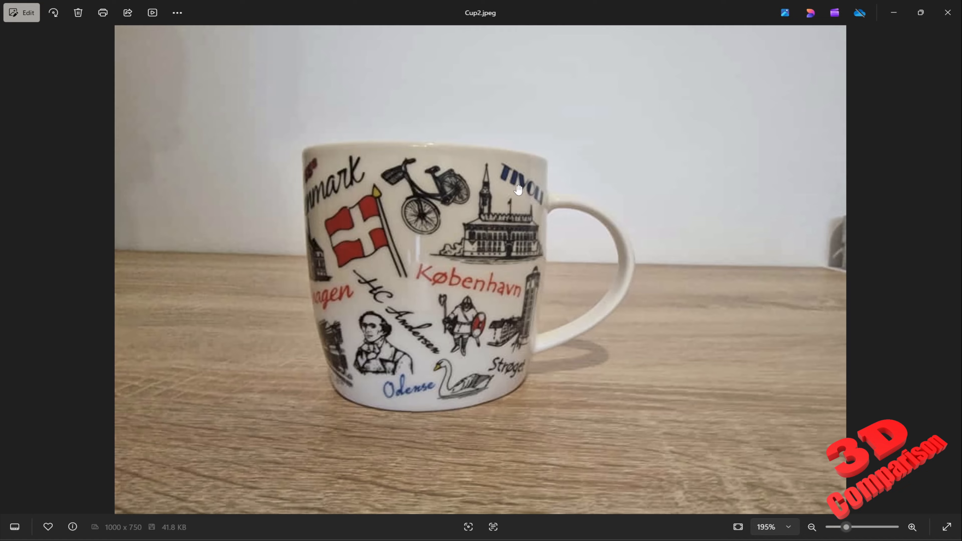
left_click(893, 13)
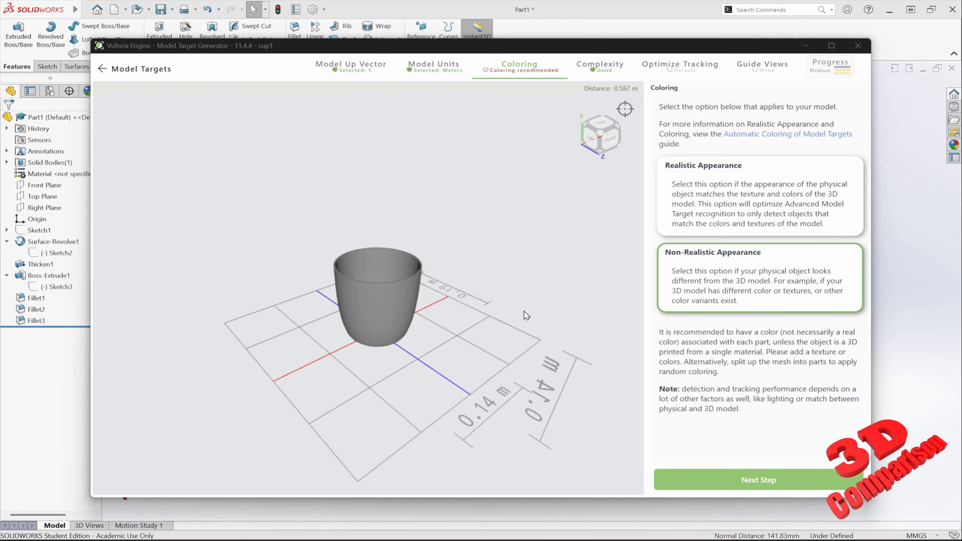
Keep Non-Realistic Appearance as the mug's coloring option, continue to Complexity, and check the number of triangles.
left_click_drag(523, 312, 477, 309)
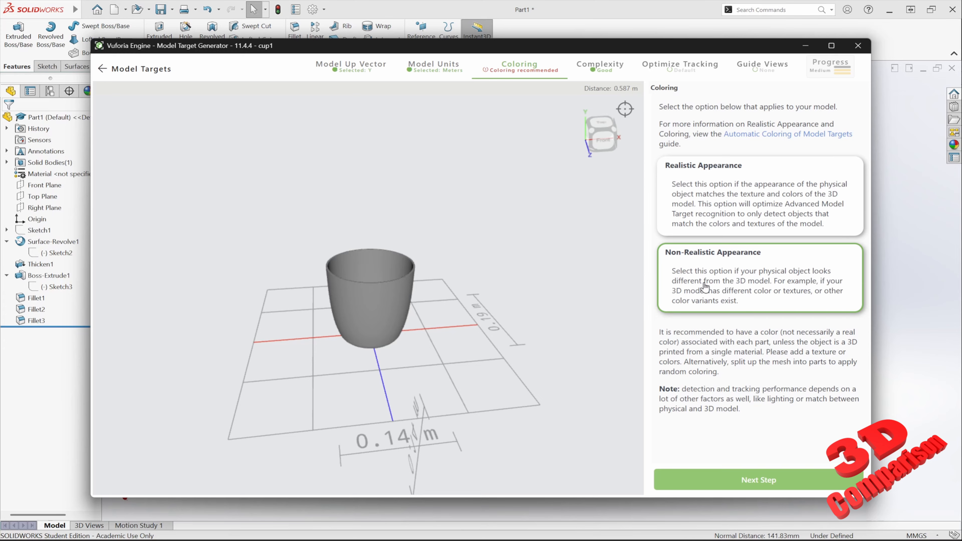
left_click_drag(472, 309, 347, 306)
scroll(346, 306, "up", 5)
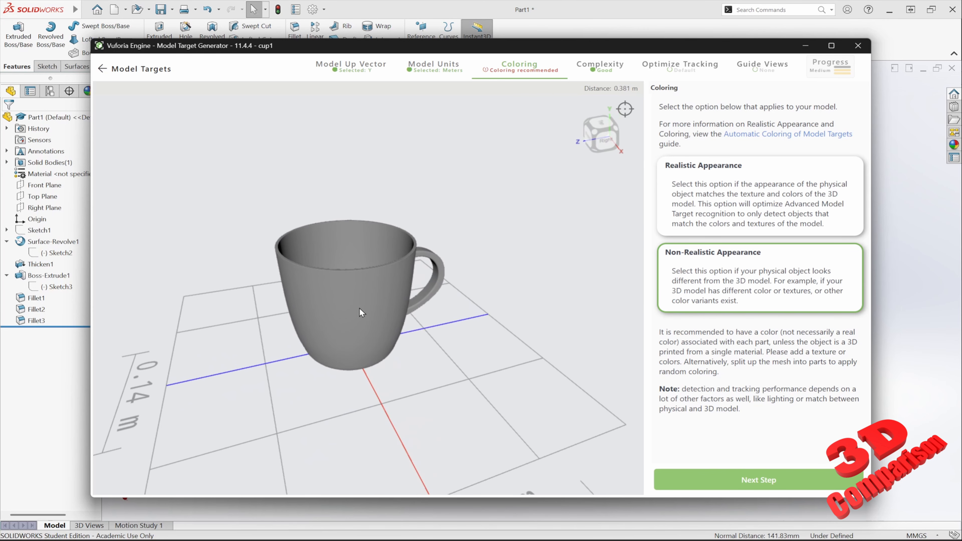
left_click_drag(505, 334, 418, 262)
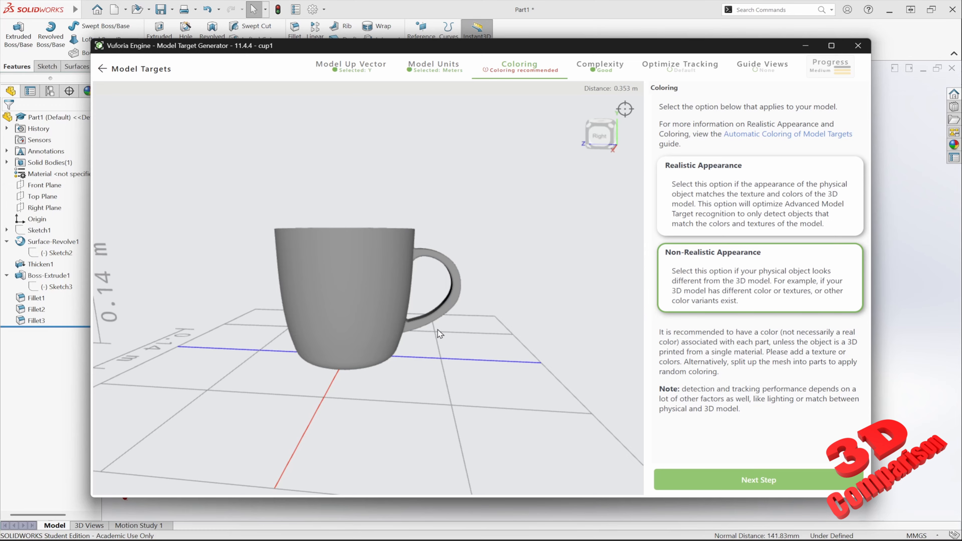
left_click_drag(412, 331, 506, 339)
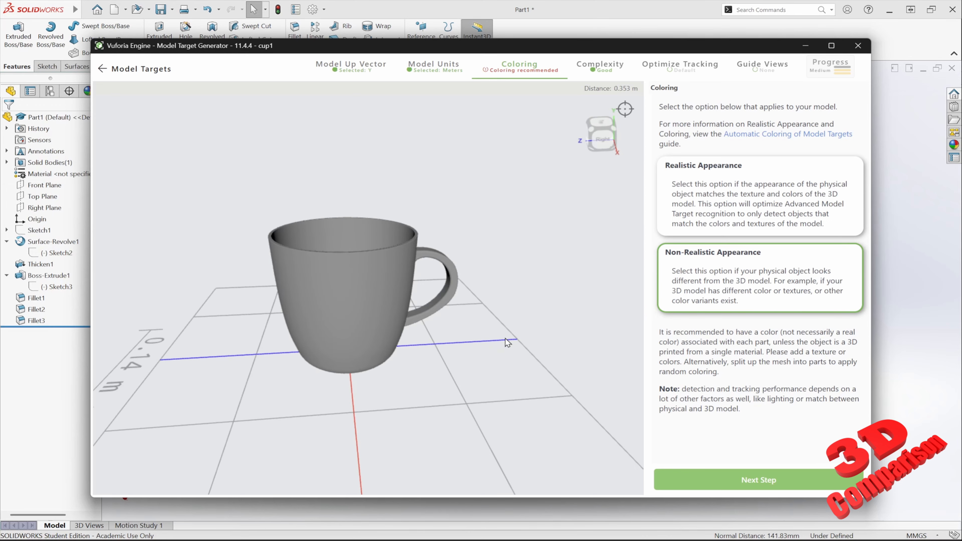
left_click(744, 483)
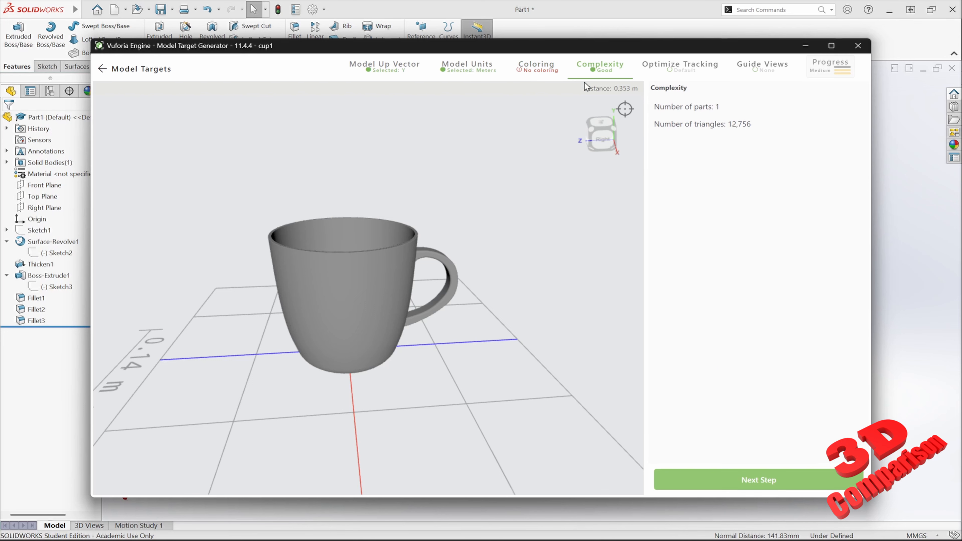
left_click_drag(720, 124, 810, 131)
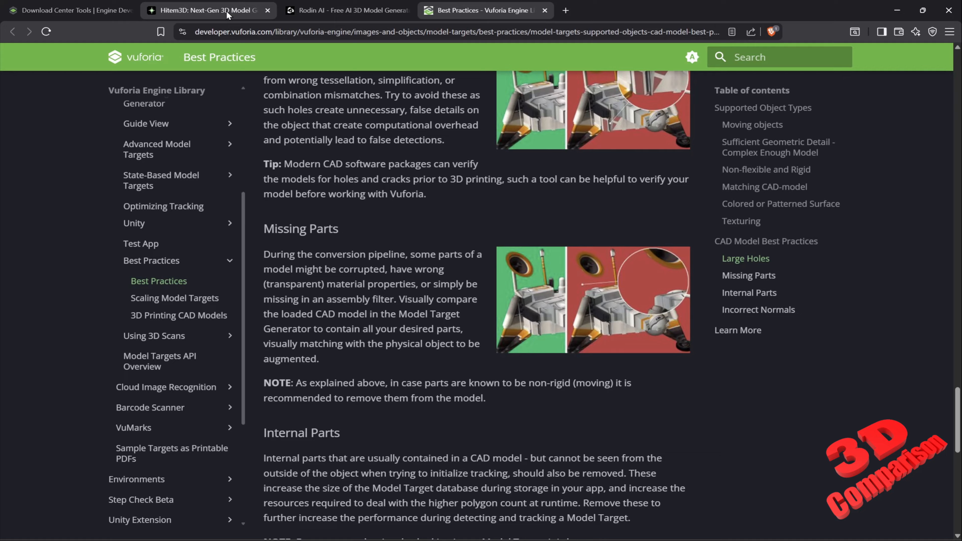
Switch to the Hitem3D page in the browser and examine the textured AI-generated mug from several angles.
left_click(228, 11)
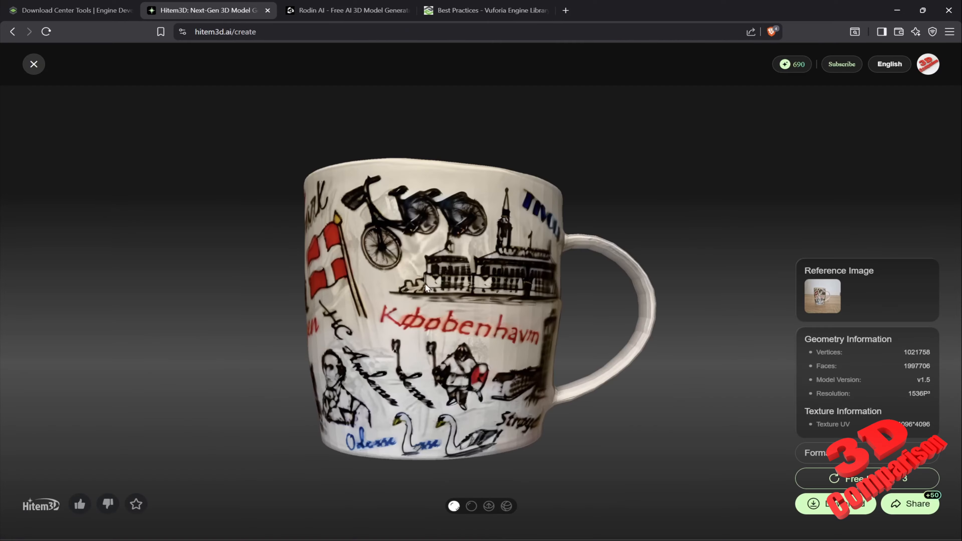
left_click_drag(507, 321, 489, 299)
scroll(489, 299, "down", 3)
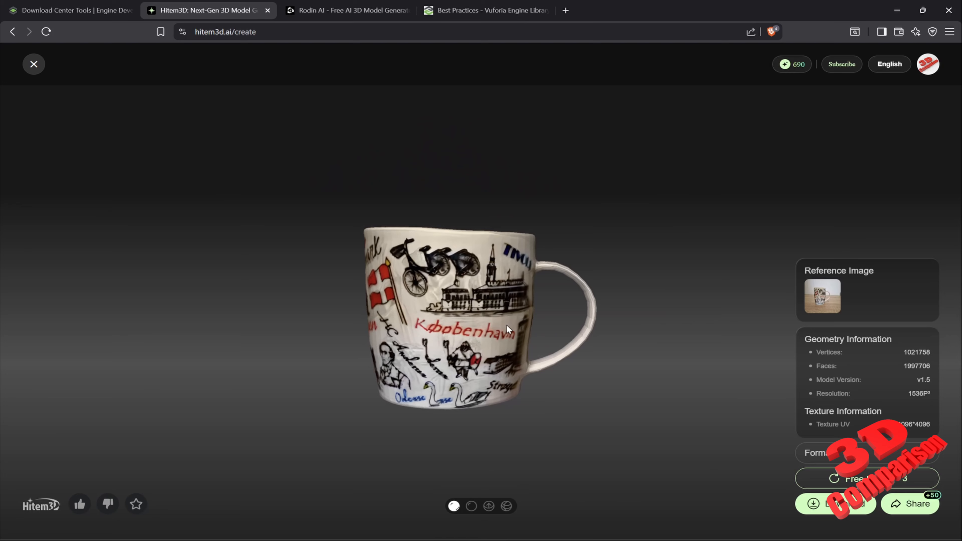
scroll(506, 325, "up", 1)
left_click_drag(506, 324, 447, 322)
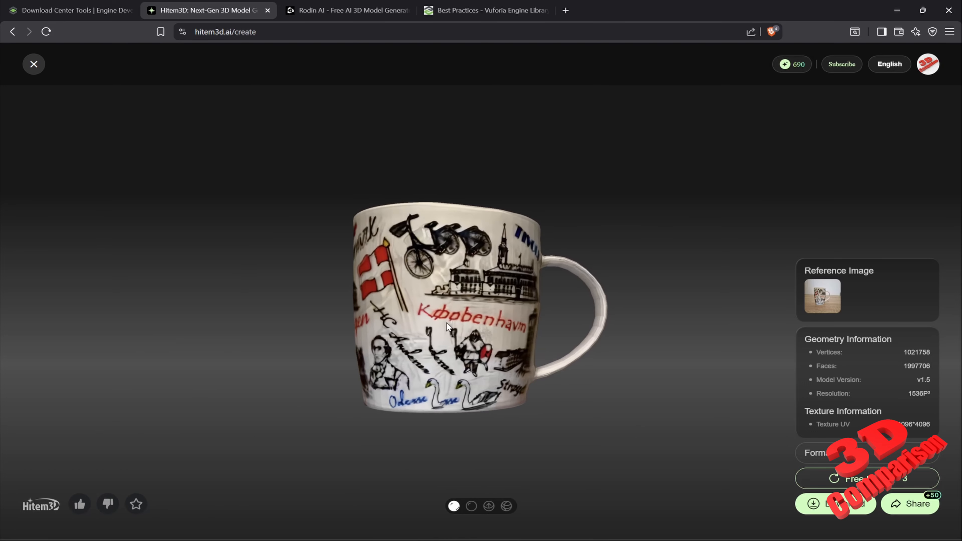
scroll(447, 322, "up", 2)
left_click_drag(538, 341, 401, 322)
left_click_drag(520, 346, 442, 164)
left_click_drag(475, 203, 350, 216)
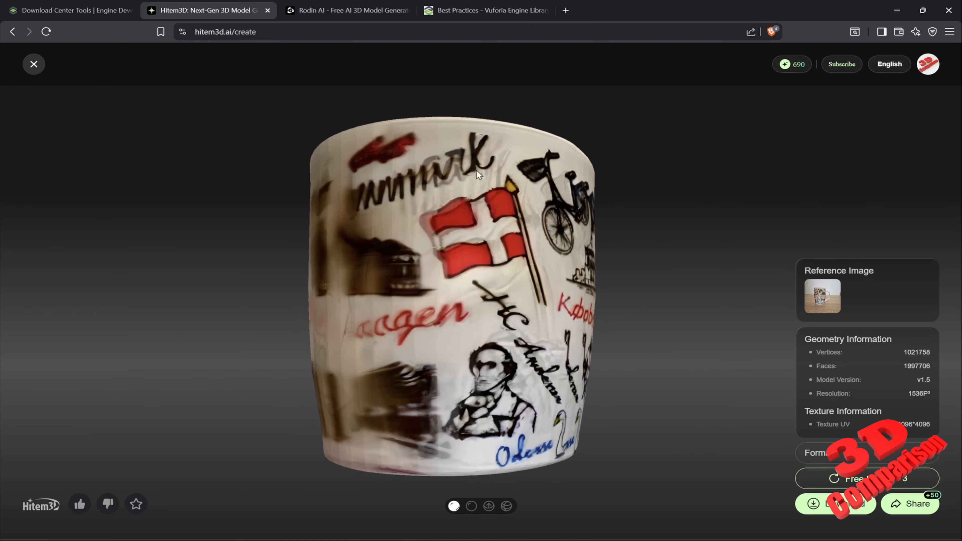
left_click_drag(564, 301, 352, 297)
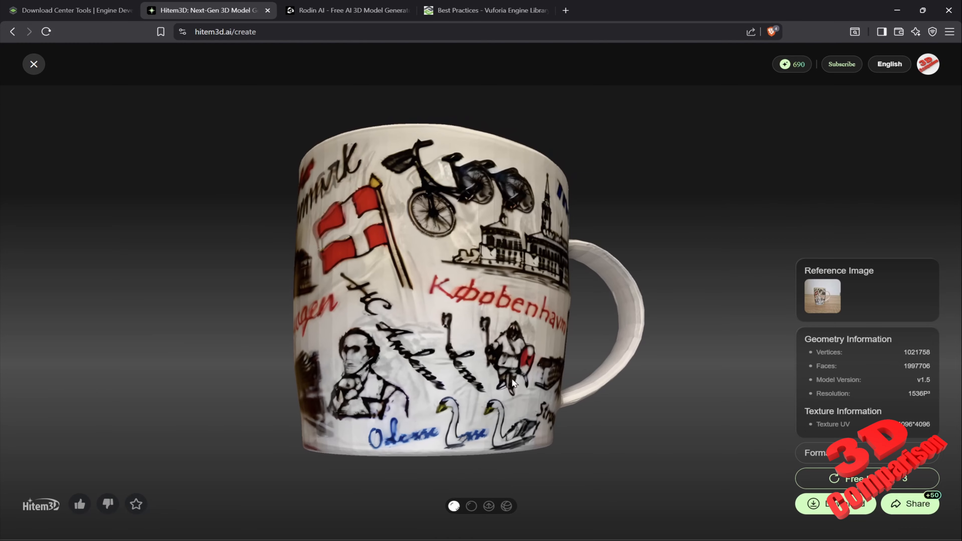
left_click_drag(513, 383, 483, 314)
Show the Hitem3D mug without texture and examine its surface quality, handle joints and face count.
left_click(471, 505)
scroll(567, 298, "up", 3)
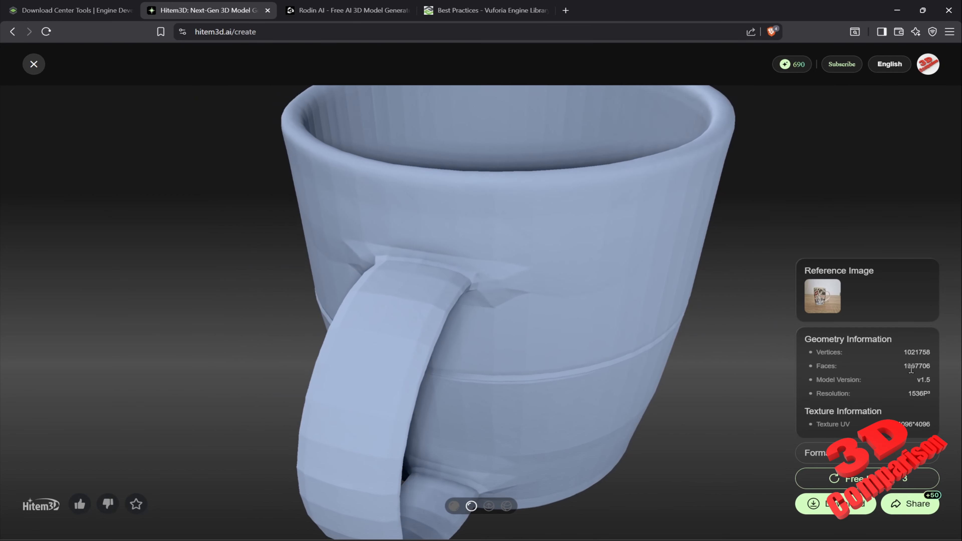
left_click_drag(905, 367, 926, 367)
left_click_drag(496, 336, 546, 328)
scroll(556, 333, "down", 3)
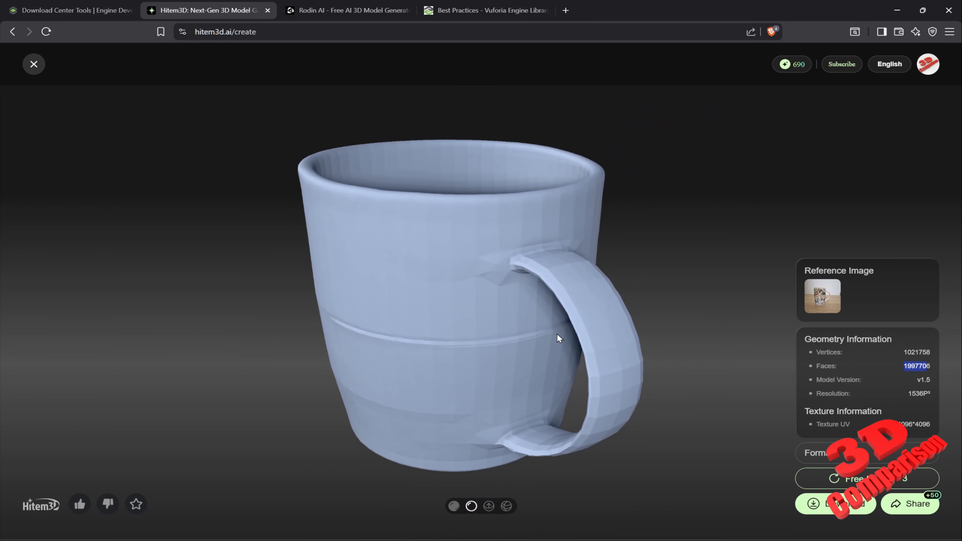
Restore the textured display of the Hitem3D mug and examine its printed artwork, rim and handle.
left_click(453, 505)
left_click_drag(489, 347, 508, 347)
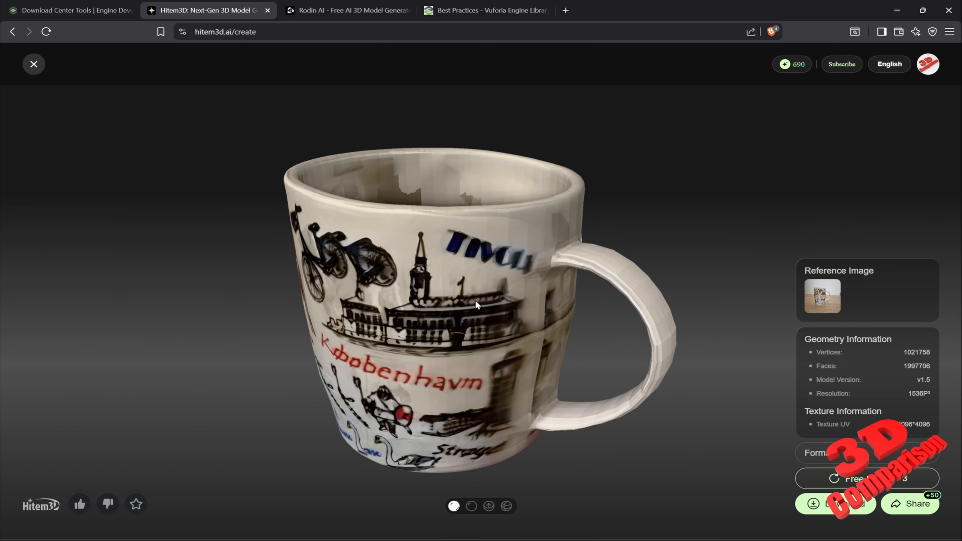
mouse_move(475, 300)
left_mouse_down()
mouse_move(465, 388)
mouse_move(499, 262)
mouse_move(483, 297)
left_mouse_up()
scroll(484, 302, "down", 3)
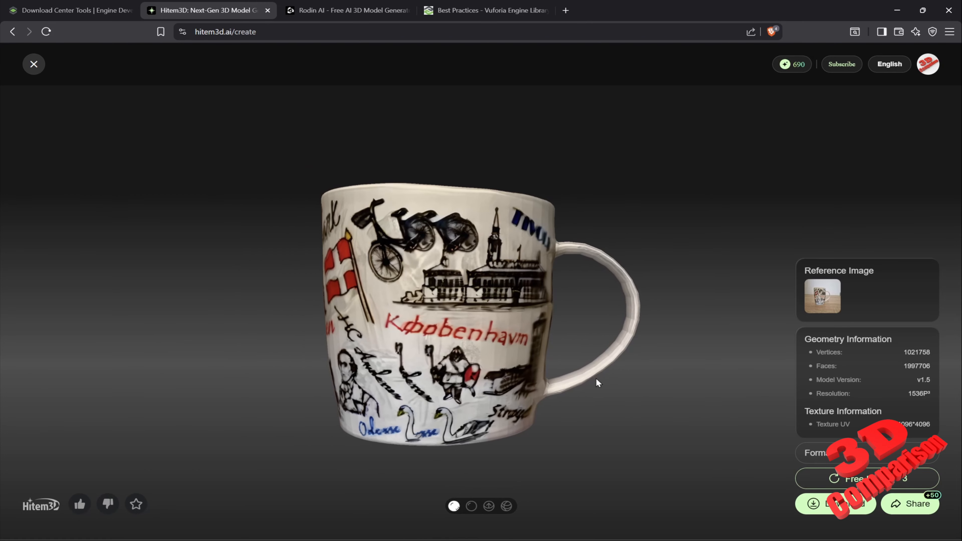
left_click_drag(598, 383, 576, 259)
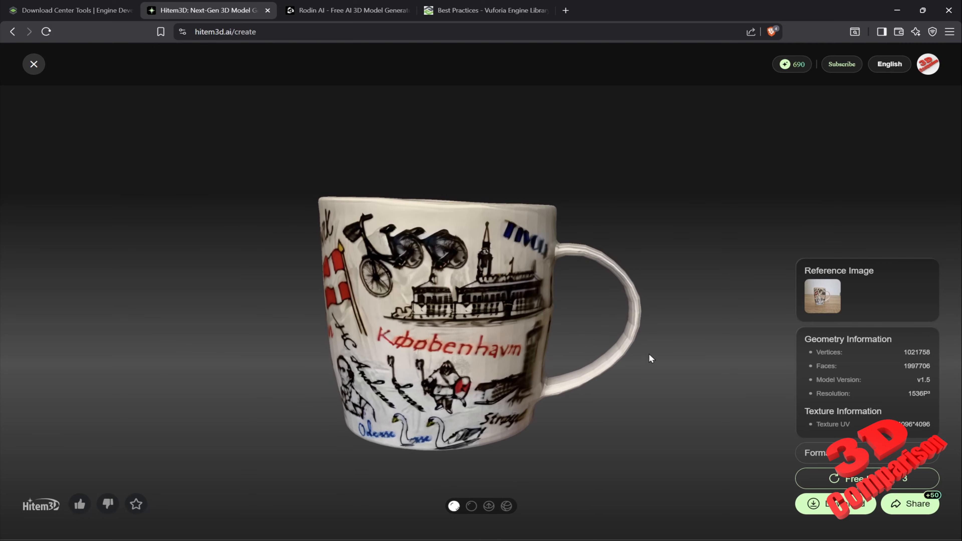
left_click_drag(648, 354, 588, 367)
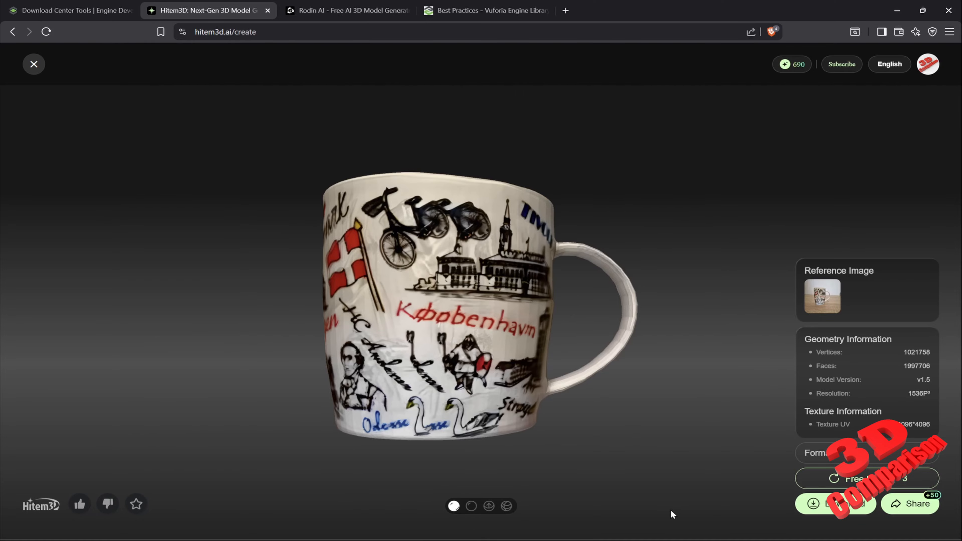
Switch back to Model Target Generator and continue from Complexity to the Optimize Tracking settings.
key("alt+Tab")
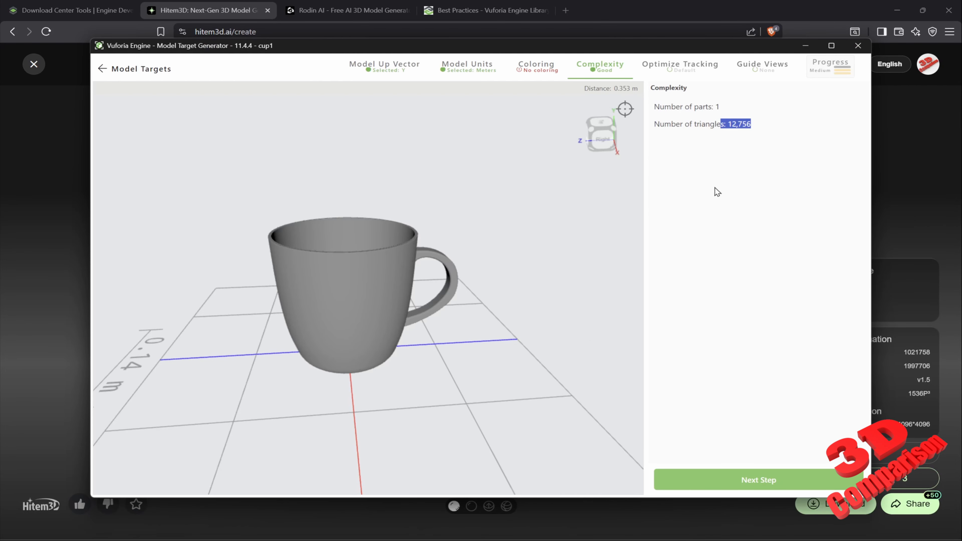
left_click(765, 479)
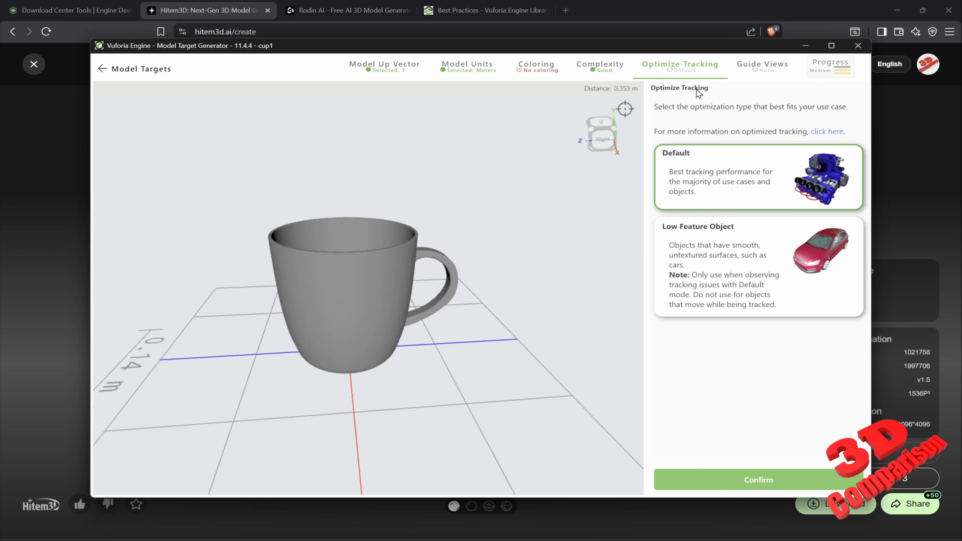
scroll(433, 304, "up", 2)
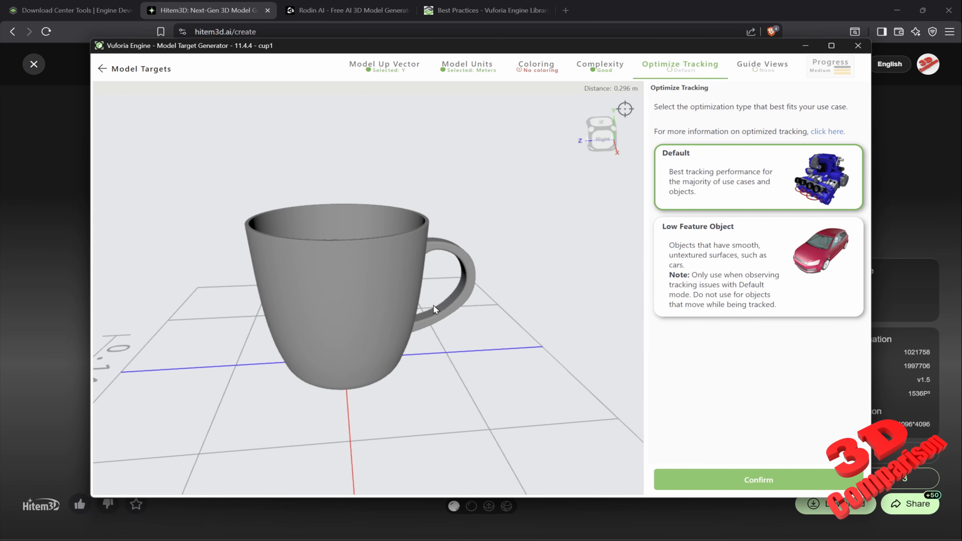
Confirm the Default tracking optimization and choose the Create Guide View option for the cup's model target.
left_click_drag(433, 304, 511, 320)
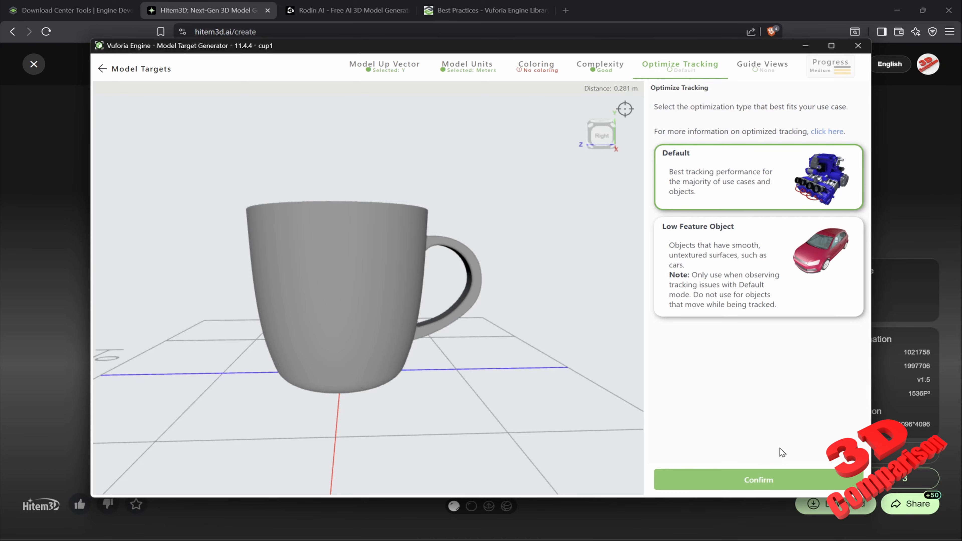
left_click(749, 481)
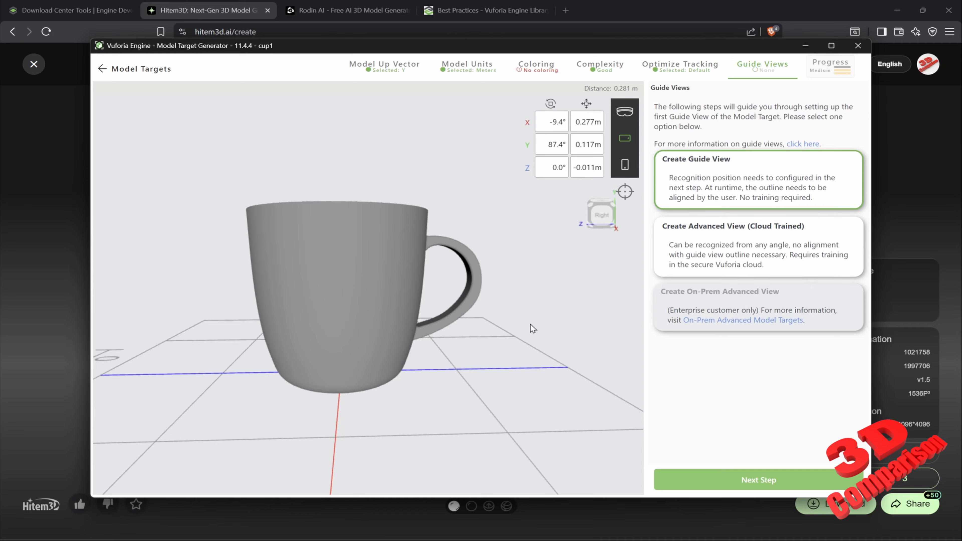
left_click_drag(491, 241, 427, 144)
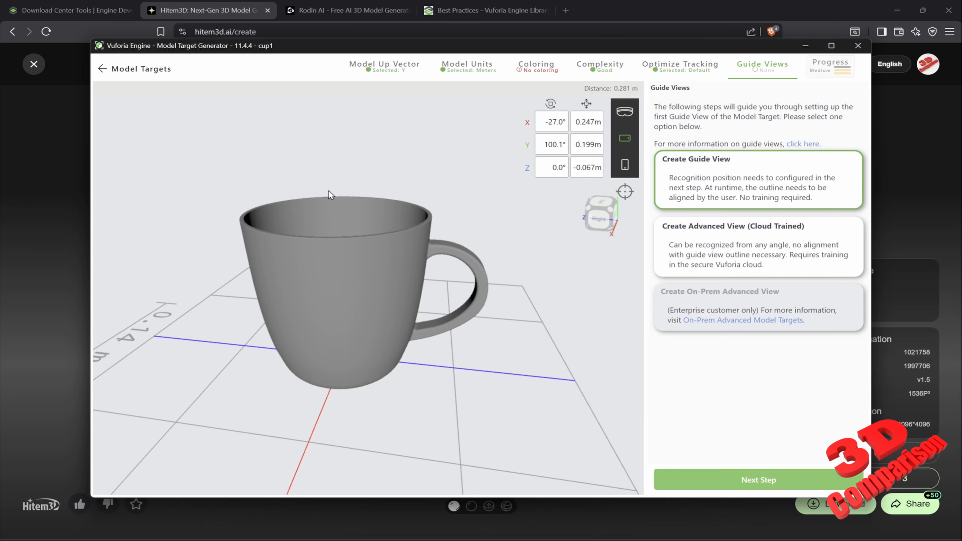
left_click_drag(429, 281, 459, 272)
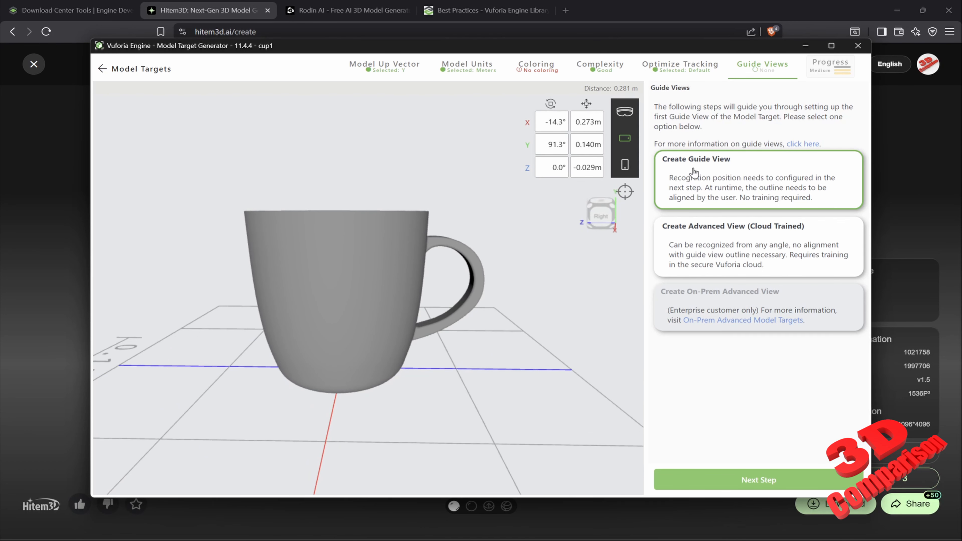
left_click(761, 479)
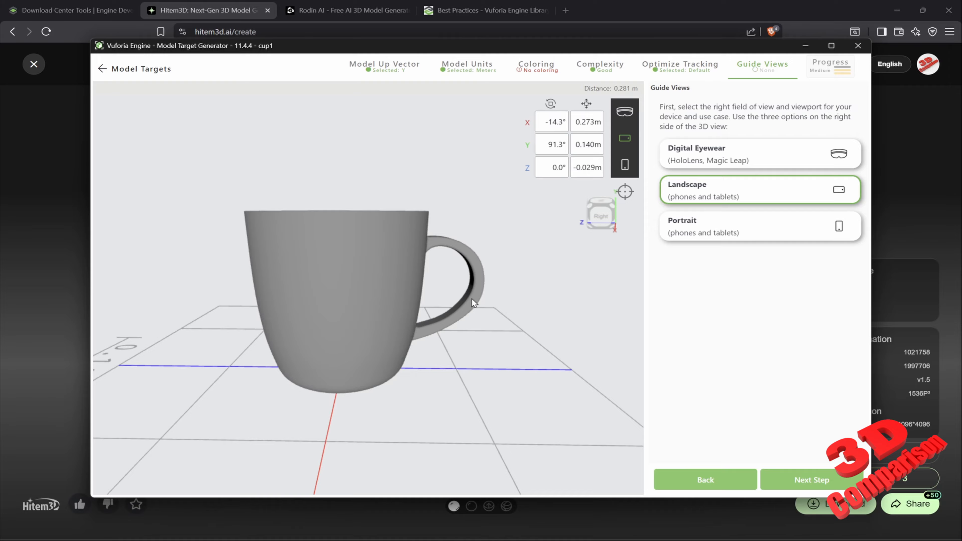
Select the Portrait viewport for phones and tablets and continue to the guide view positioning.
left_click_drag(494, 281, 500, 300)
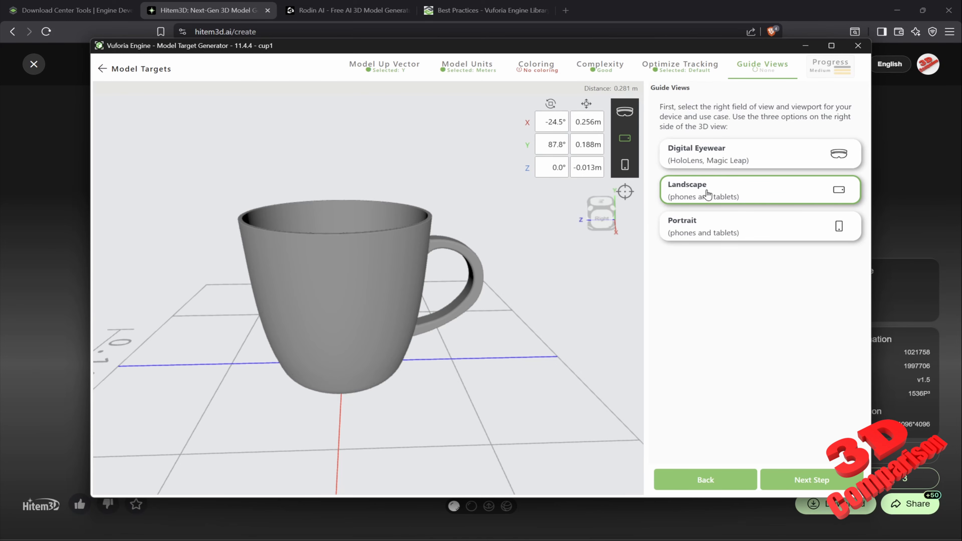
left_click(727, 230)
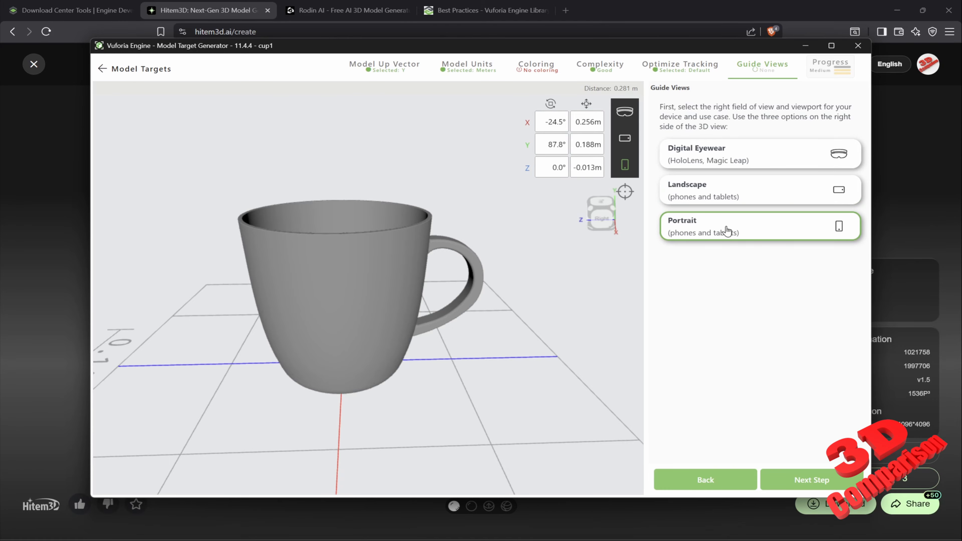
left_click(811, 481)
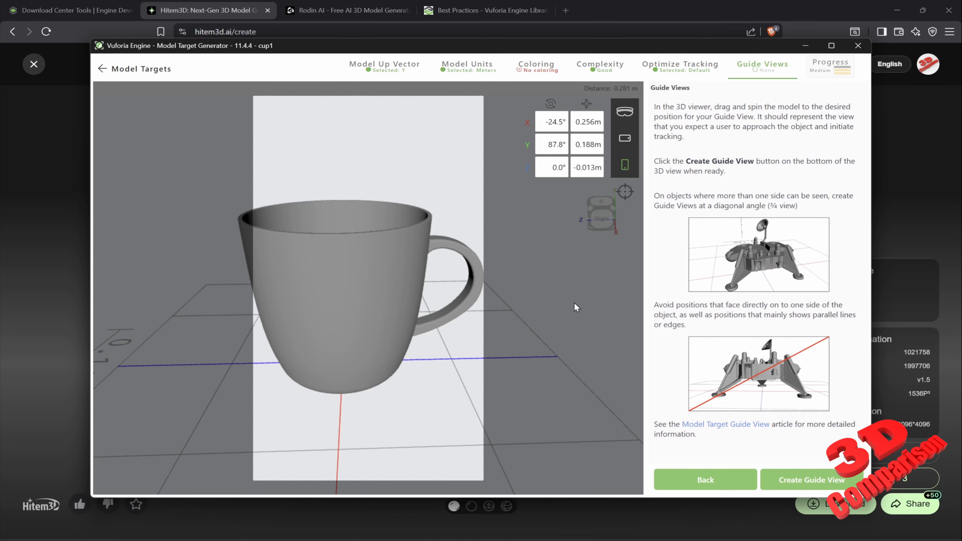
Create a guide view framing the whole cup from above at about 0.39 m and -35° tilt, and request the standard model target generation.
scroll(400, 303, "down", 3)
scroll(402, 301, "down", 3)
left_click_drag(428, 327, 434, 309)
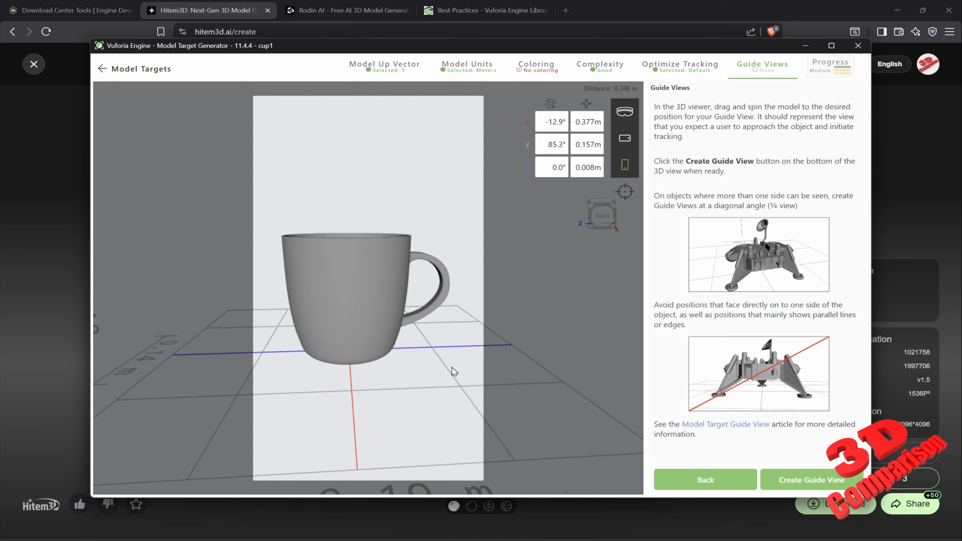
left_click_drag(373, 303, 368, 340)
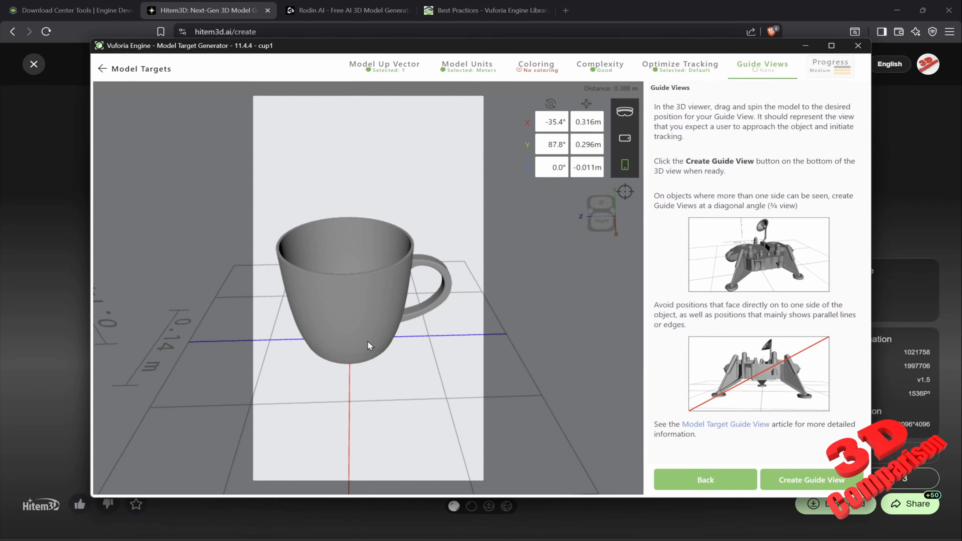
left_click(820, 487)
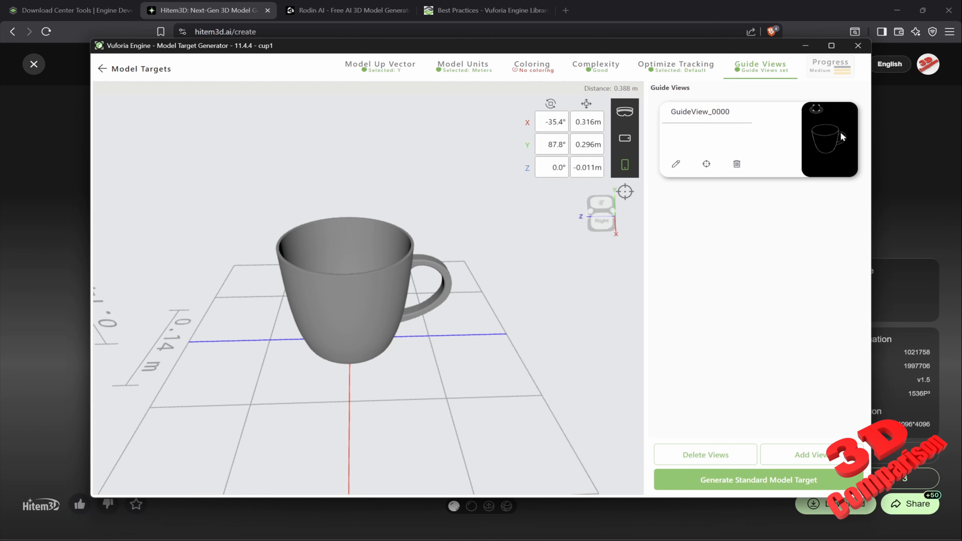
left_click_drag(504, 330, 499, 306)
left_click(759, 481)
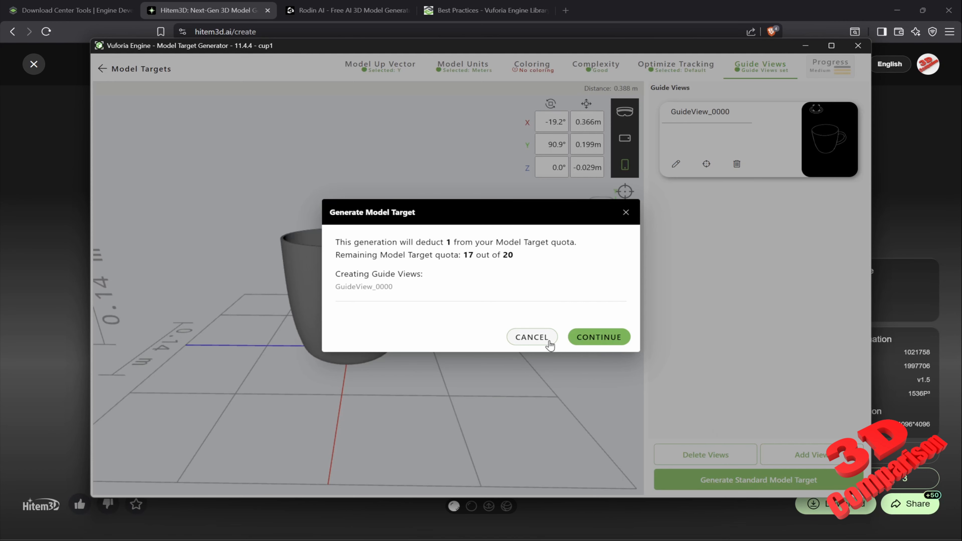
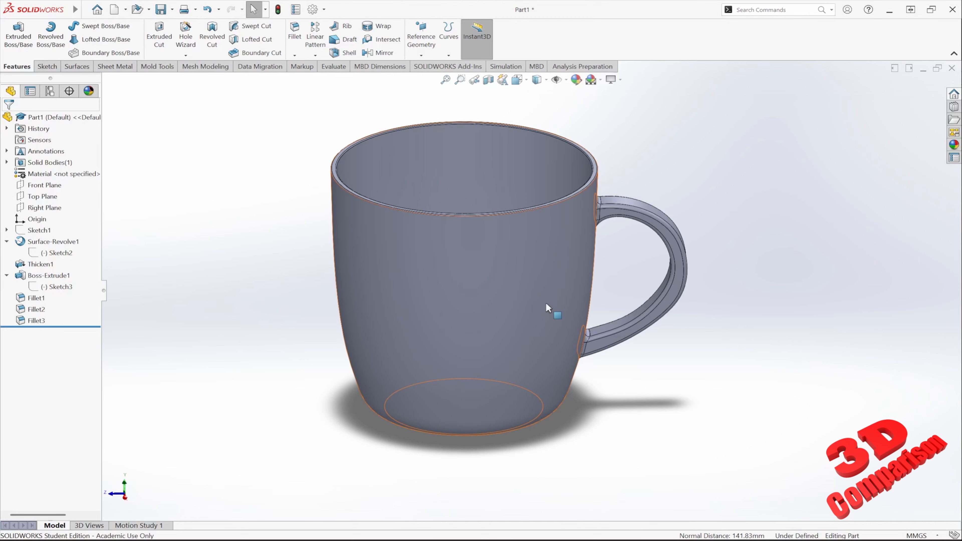
Switch to SOLIDWORKS and create a new part document.
left_click(79, 11)
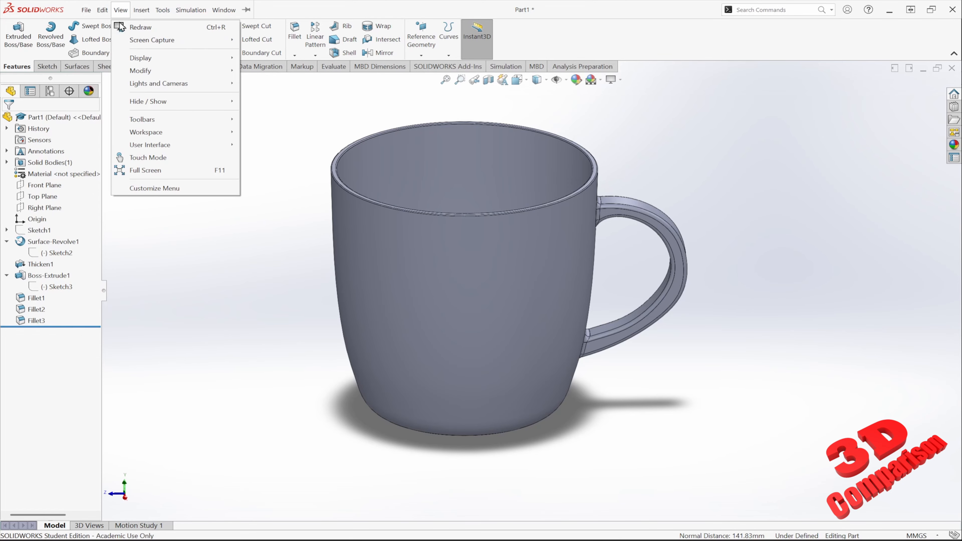
left_click(106, 27)
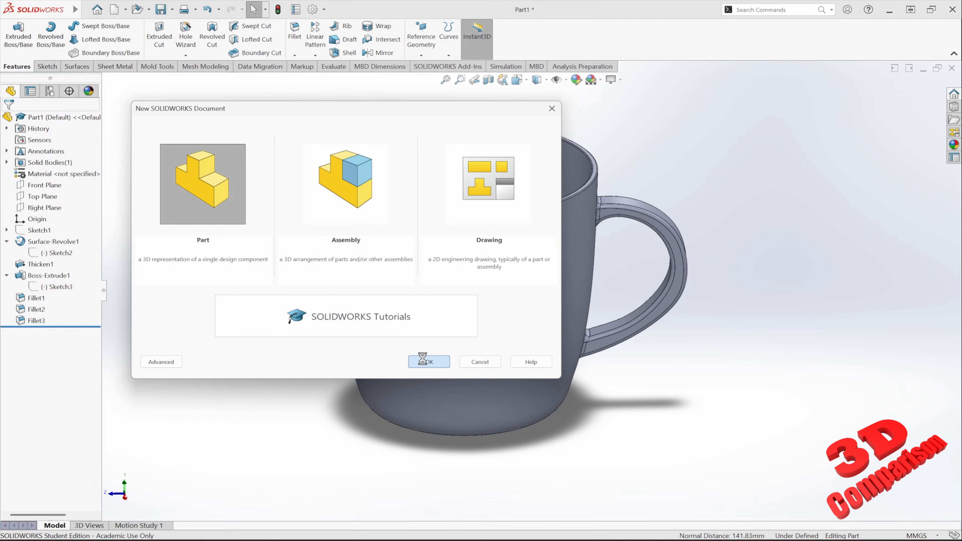
left_click(429, 361)
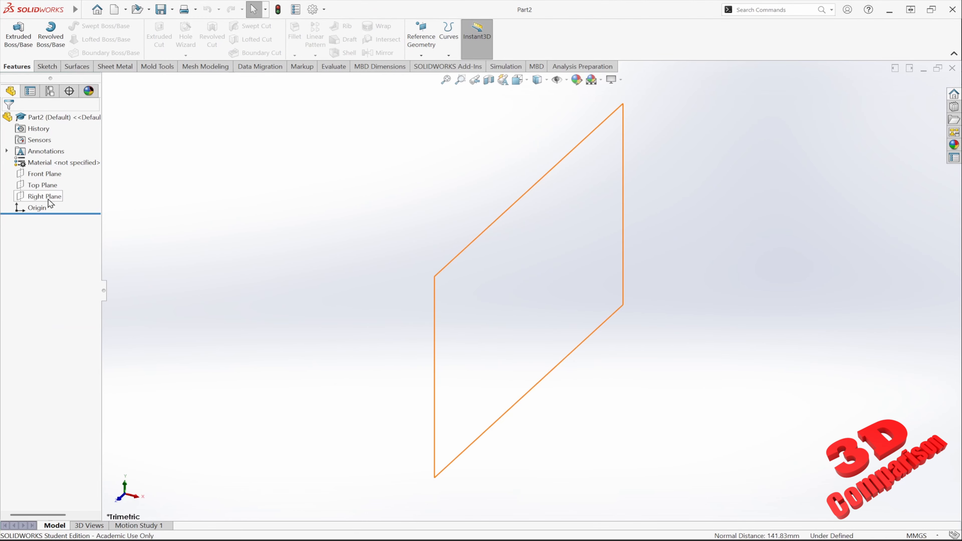
Start a sketch on the Right Plane and insert the Cup1 image as a sketch picture.
left_click(48, 199)
left_click(47, 67)
left_click(14, 37)
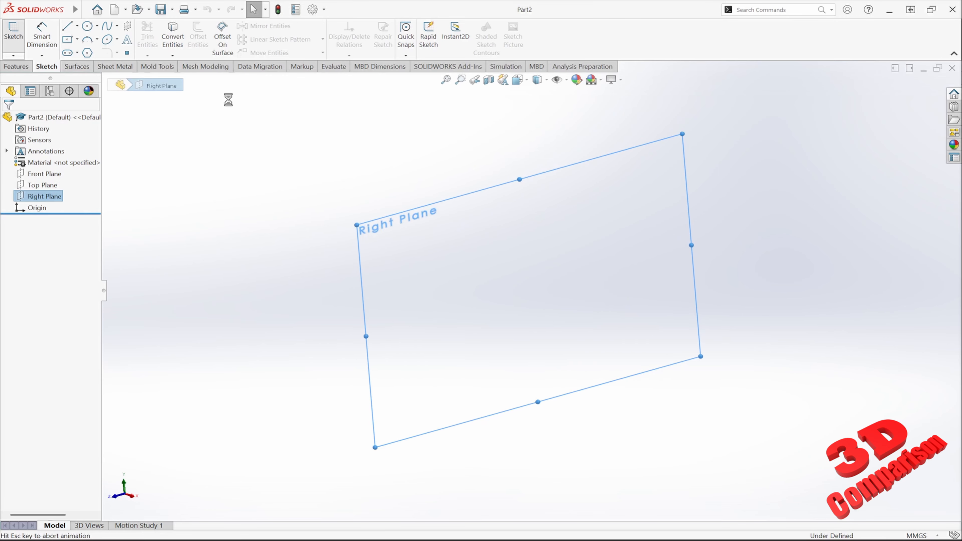
left_click(515, 44)
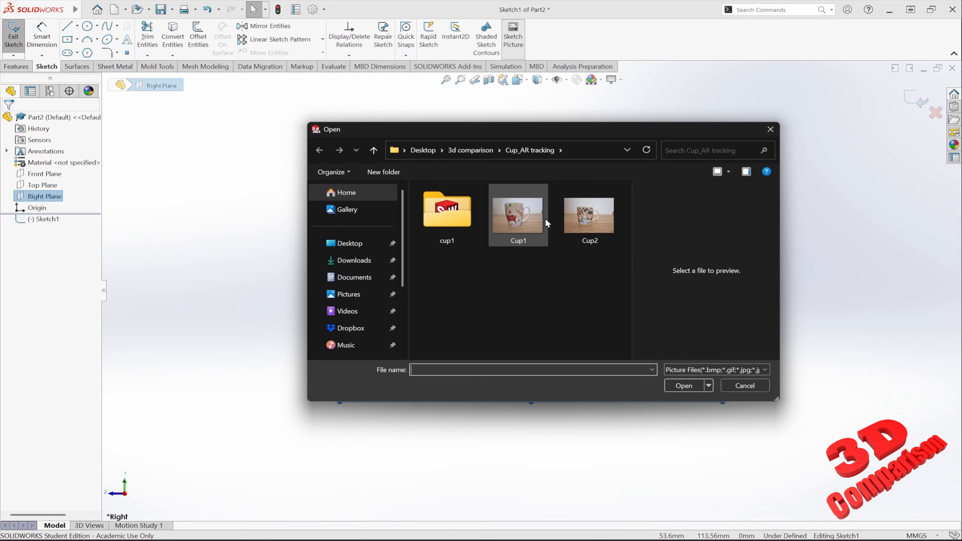
left_click(530, 215)
left_click(689, 389)
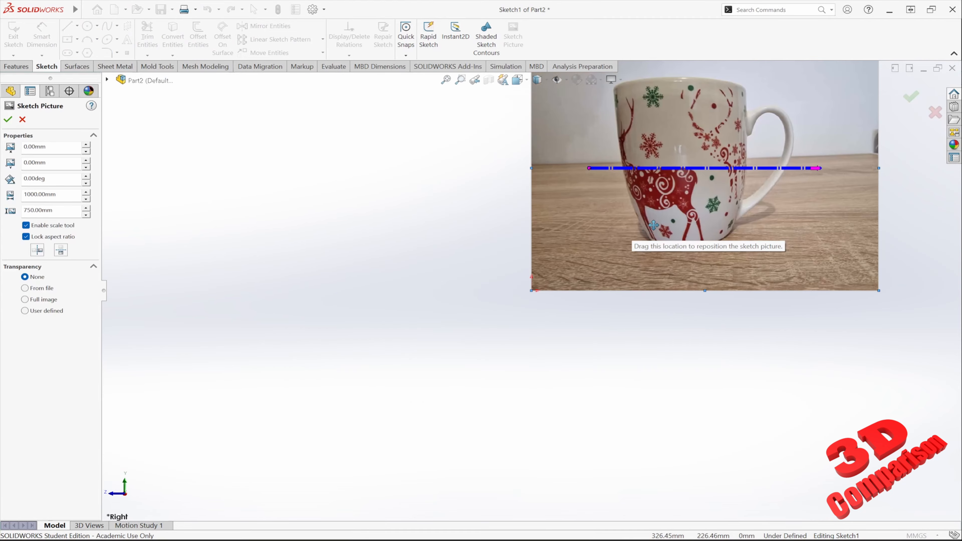
Reposition the sketch picture so the mug's base centre sits on the origin, and move the scale tool's start point there.
scroll(666, 215, "down", 3)
mouse_move(575, 201)
left_mouse_down()
mouse_move(397, 214)
mouse_move(397, 252)
left_mouse_up()
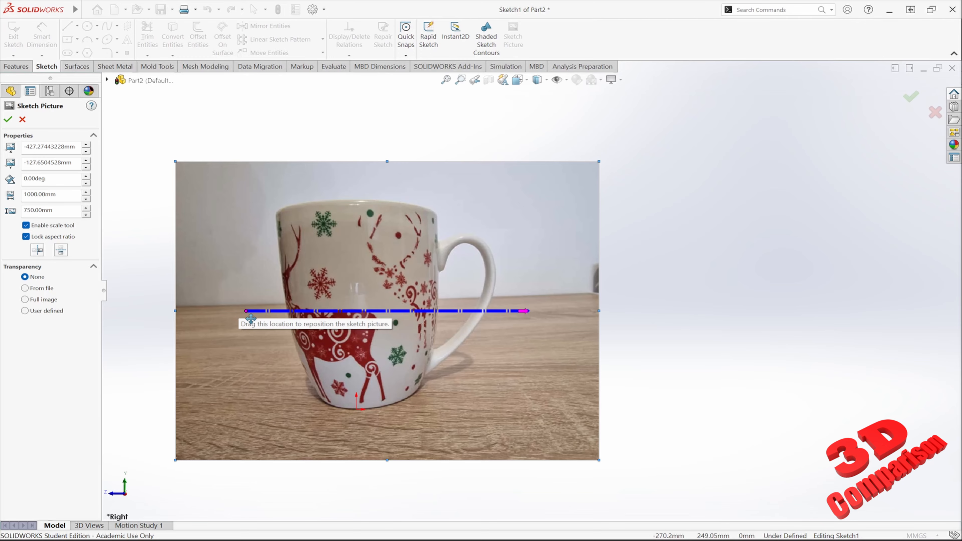
scroll(251, 318, "down", 3)
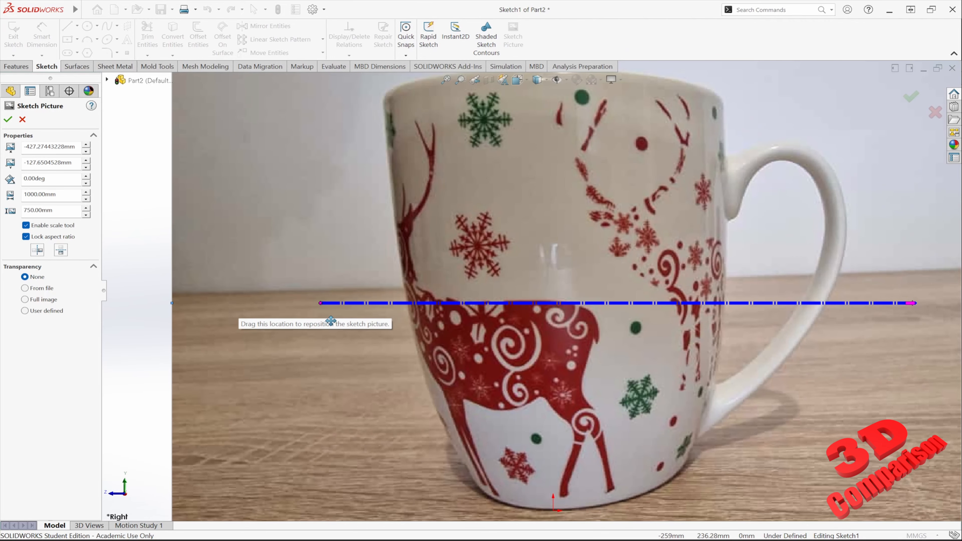
scroll(389, 292, "down", 5)
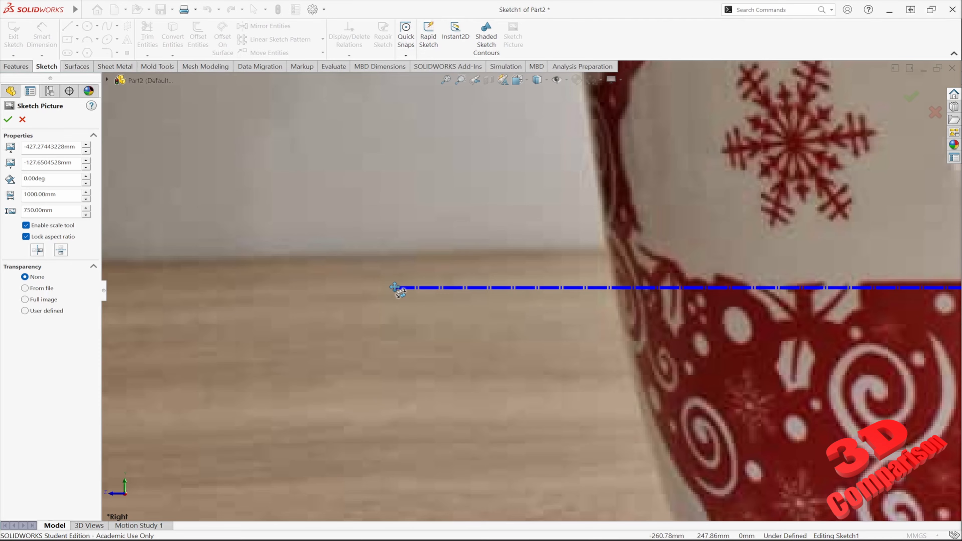
left_click_drag(401, 297, 658, 437)
scroll(728, 354, "up", 7)
scroll(754, 398, "down", 2)
scroll(744, 371, "up", 6)
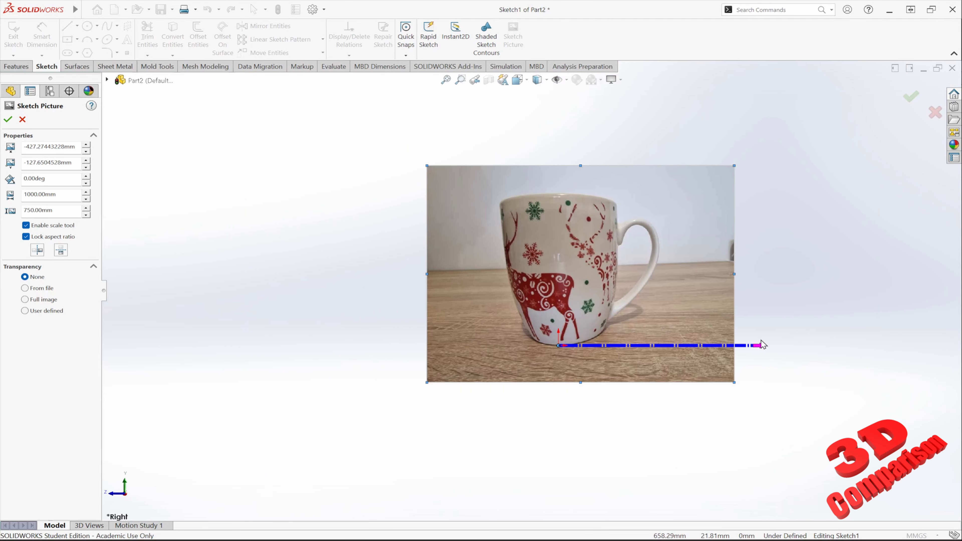
Stretch the scale line vertically from the mug's base to its rim, set its length to 150 mm, and finish the picture sketch.
left_click_drag(761, 346, 558, 192)
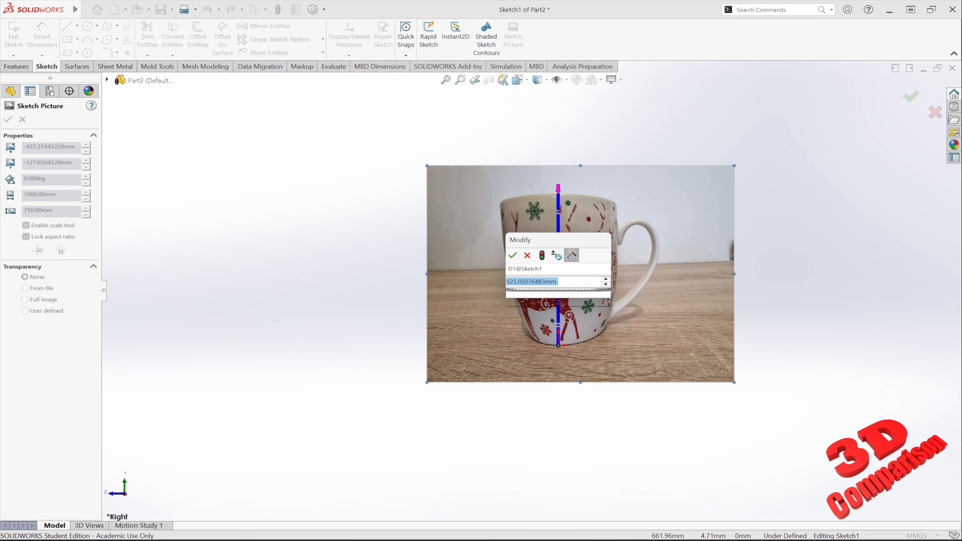
type("150")
key("Return")
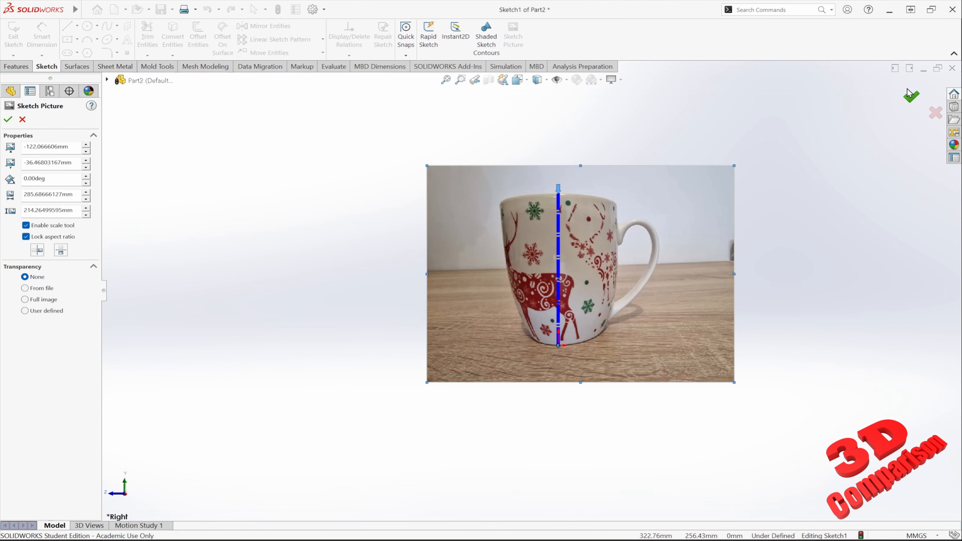
left_click(911, 96)
key("f")
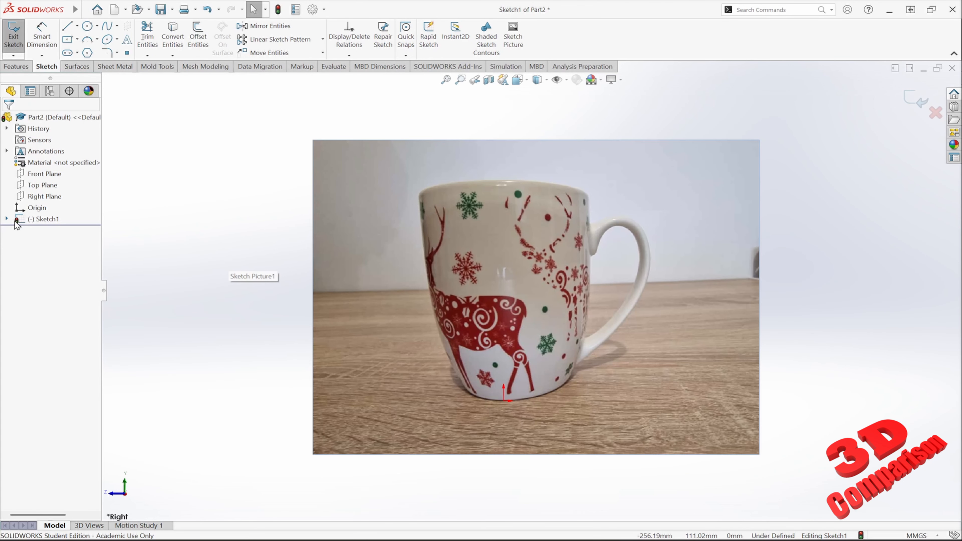
left_click(916, 100)
Rename the sketch containing the mug picture as reference.
left_click(36, 221)
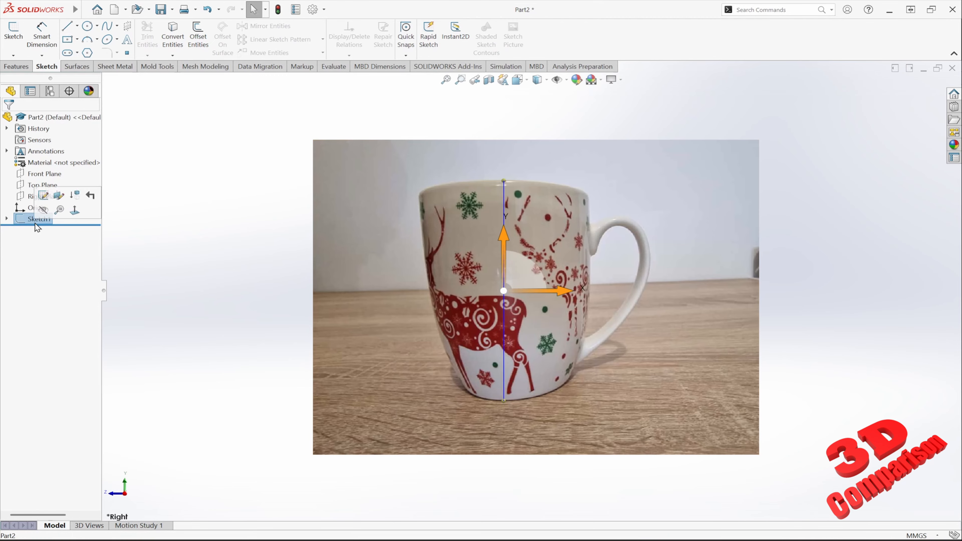
type("referenc")
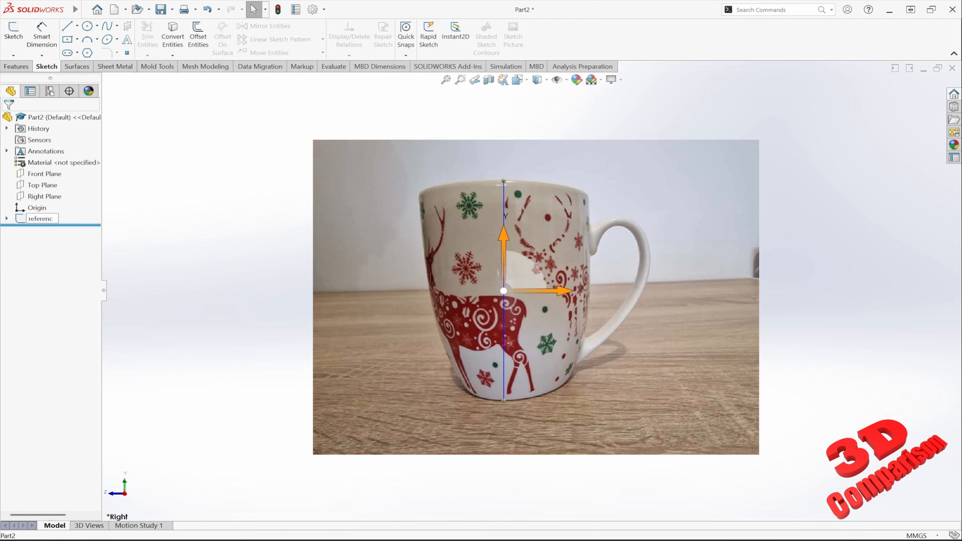
type("e")
key("Return")
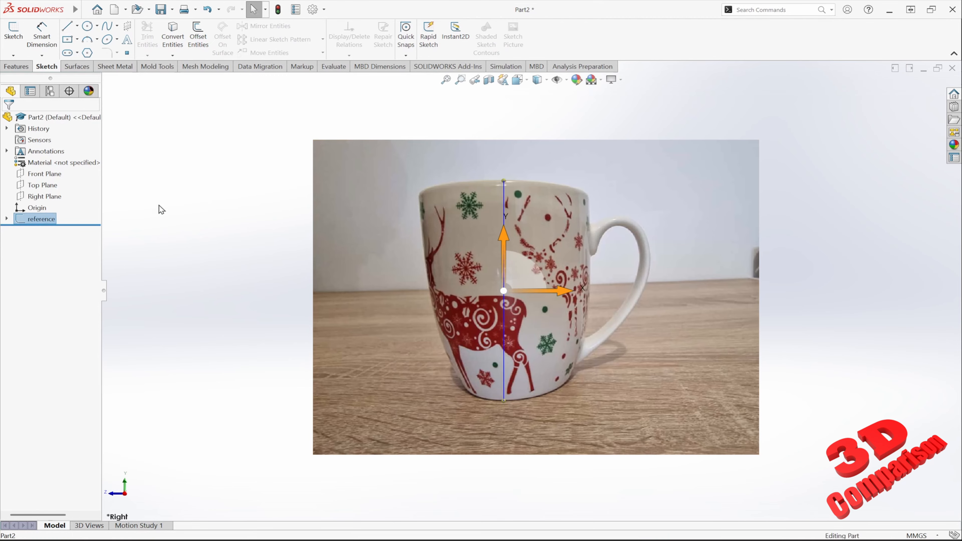
Start a new sketch on the Right Plane and draw a vertical centerline about 167 mm long upward from the origin.
left_click(45, 197)
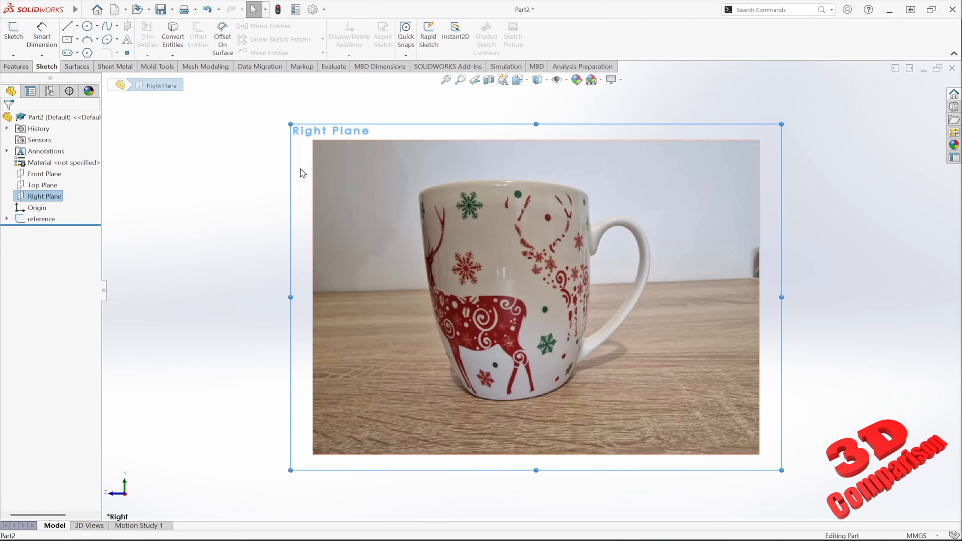
left_click(14, 36)
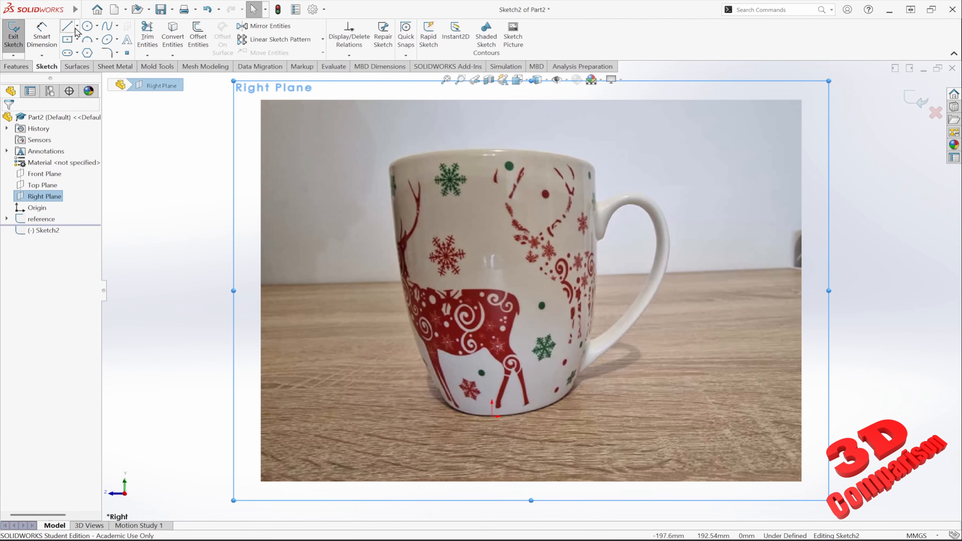
left_click(77, 26)
left_click(93, 53)
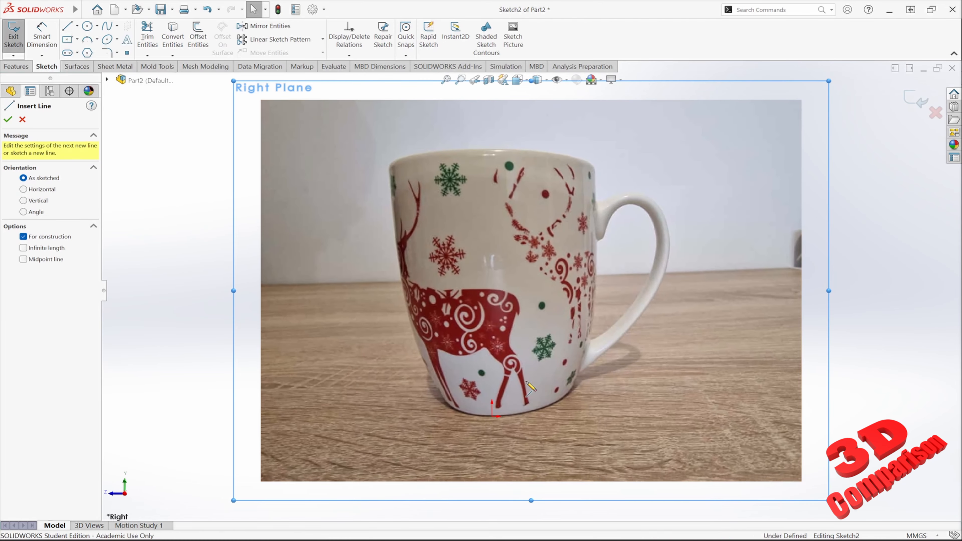
left_click(492, 416)
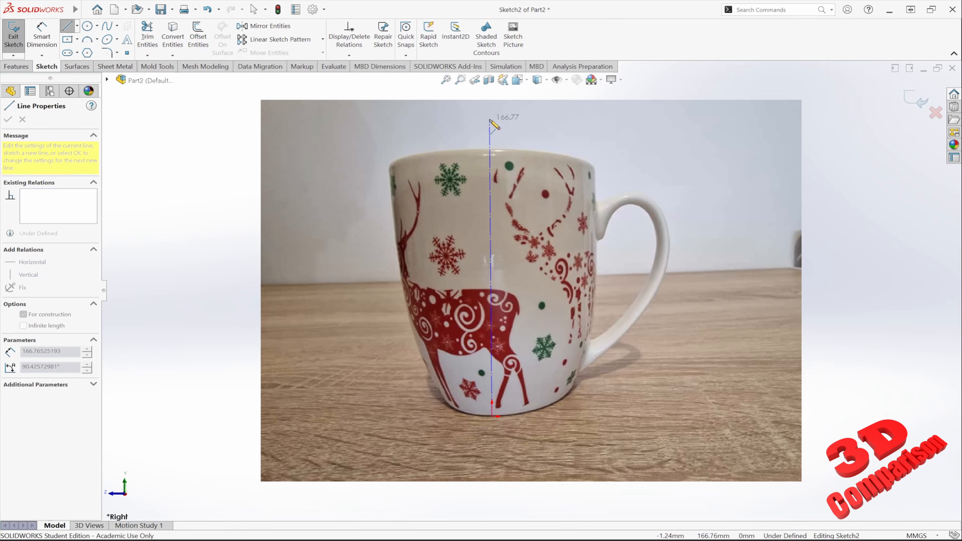
left_click(492, 120)
key("Escape")
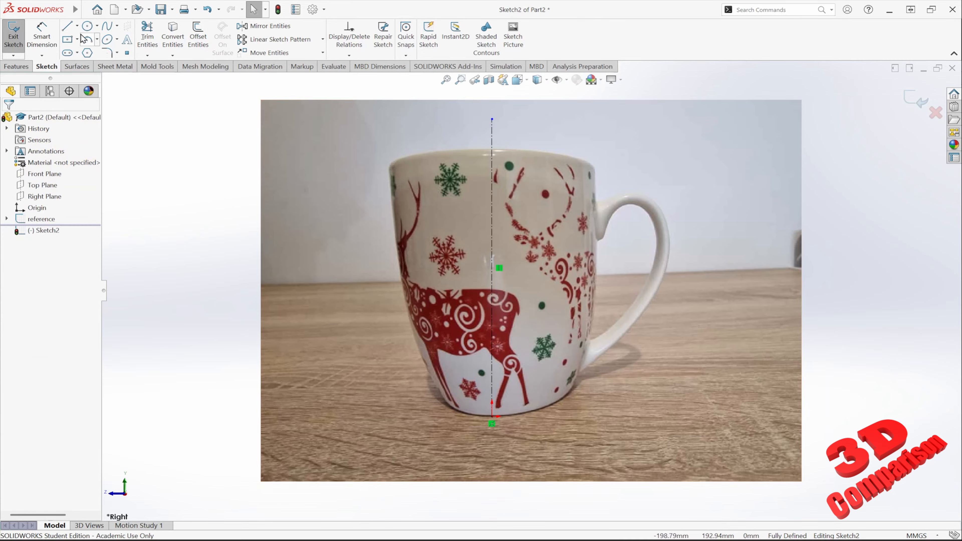
Draw a line about 36 mm long from the origin along the mug's base toward the handle side.
left_click(67, 26)
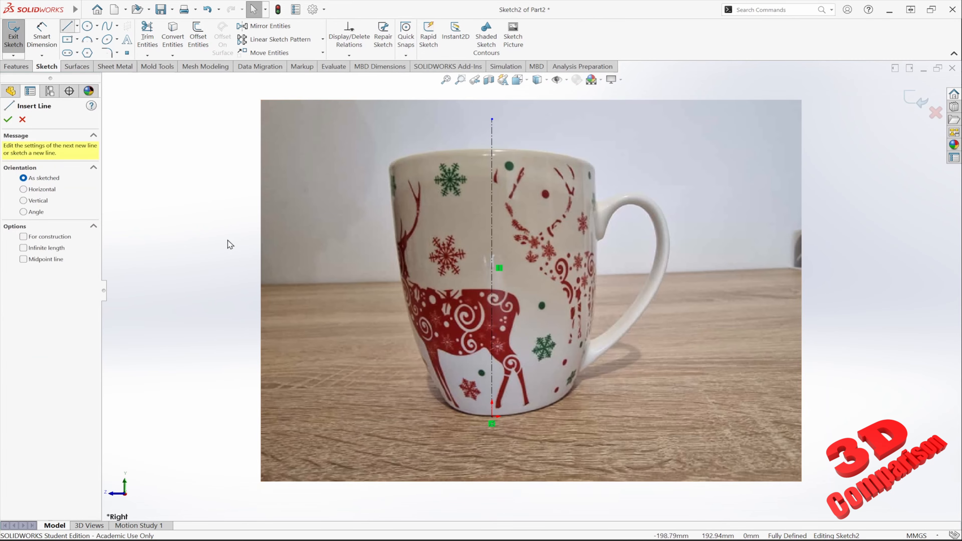
left_click(491, 416)
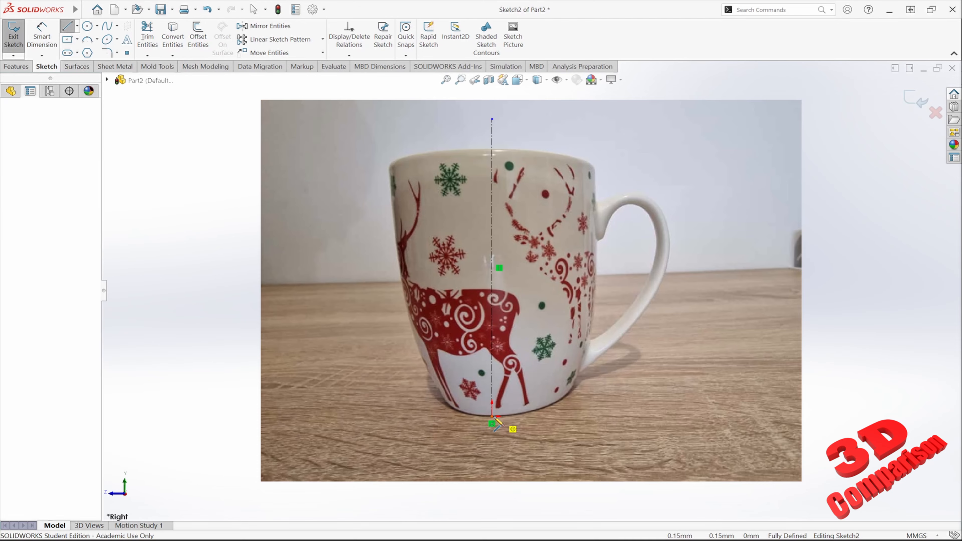
left_click(561, 413)
key("Escape")
Draw a spline about 140 mm long from the base line's outer end along the mug's handle-side outline to the rim.
left_click(107, 26)
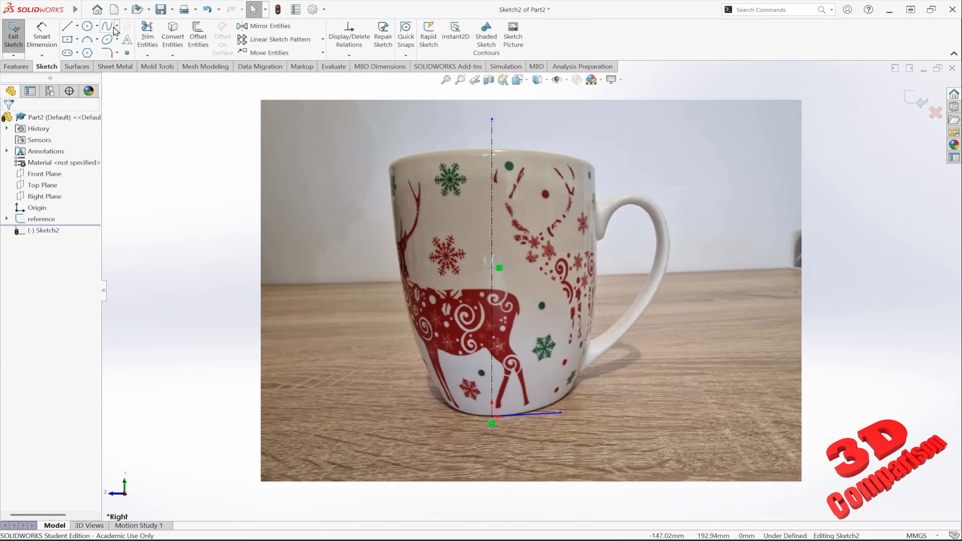
left_click(560, 413)
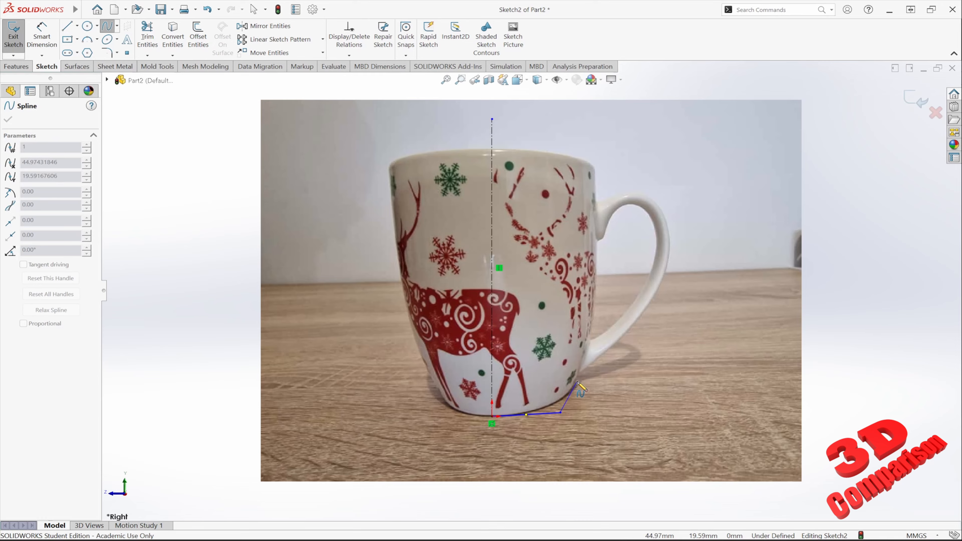
left_click(577, 381)
left_click(592, 313)
left_click(597, 231)
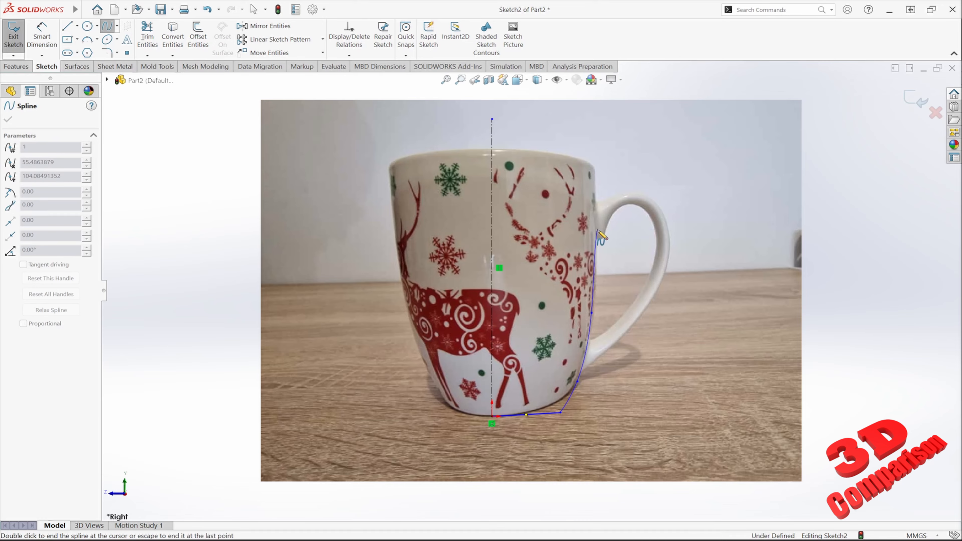
double_click(597, 169)
key("Escape")
Make the spline tangent to the base line and constrain the base line to horizontal.
left_click(570, 396)
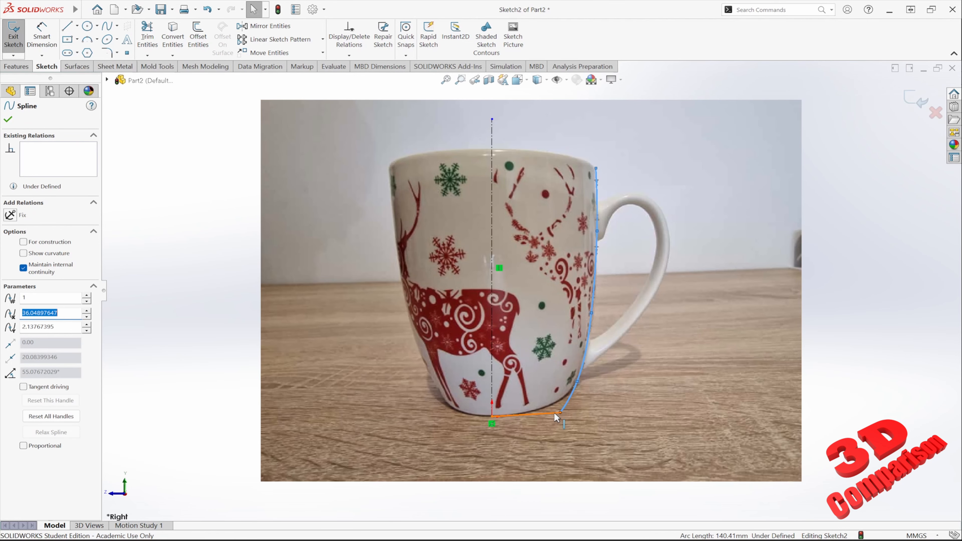
left_click(557, 413, "ctrl")
left_click(16, 272)
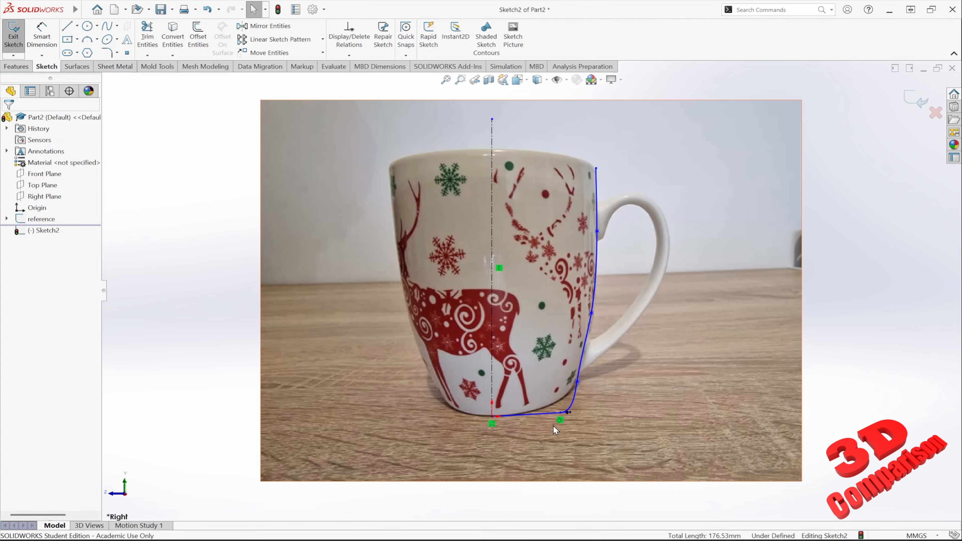
left_click(15, 220)
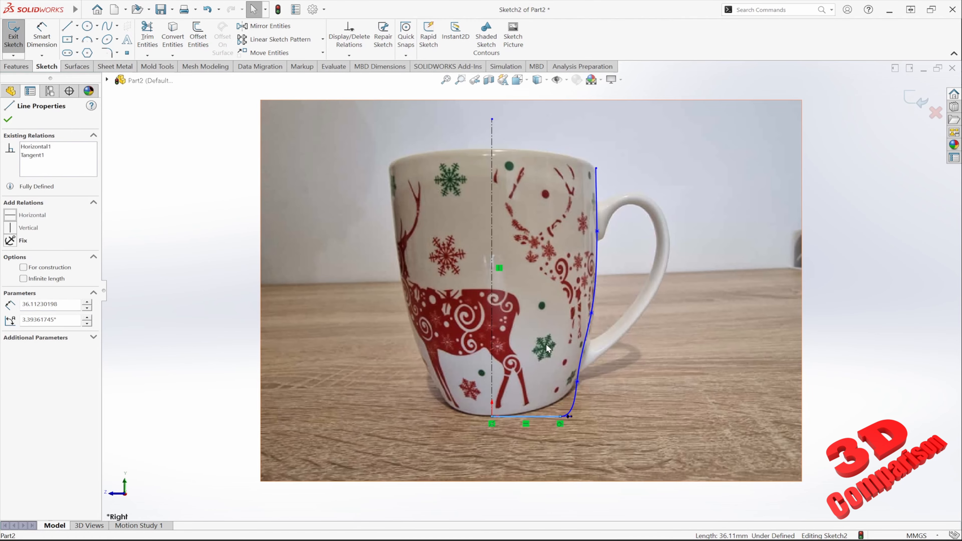
key("Escape")
Move the point joining the base line and spline to about 28.5 mm from the origin, and finish the sketch.
scroll(570, 432, "down", 6)
left_click_drag(537, 375, 492, 376)
scroll(622, 222, "up", 3)
scroll(624, 225, "up", 3)
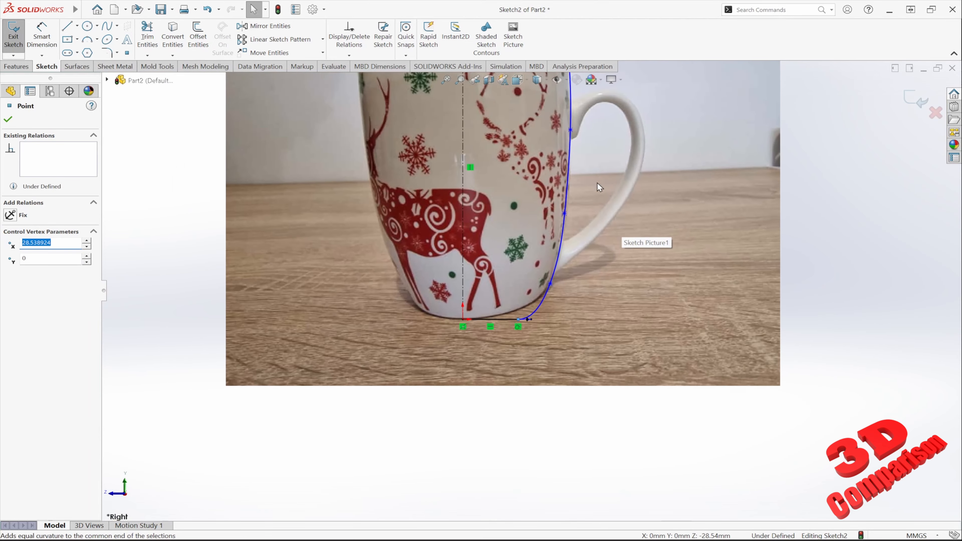
left_click(915, 99)
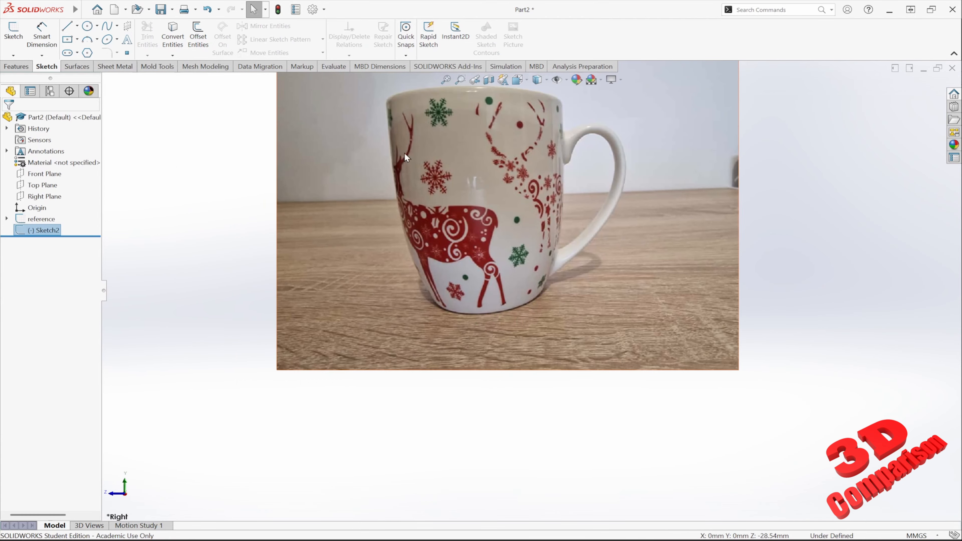
Create a revolved surface by turning the mug profile 360° about the vertical centerline.
left_click(68, 67)
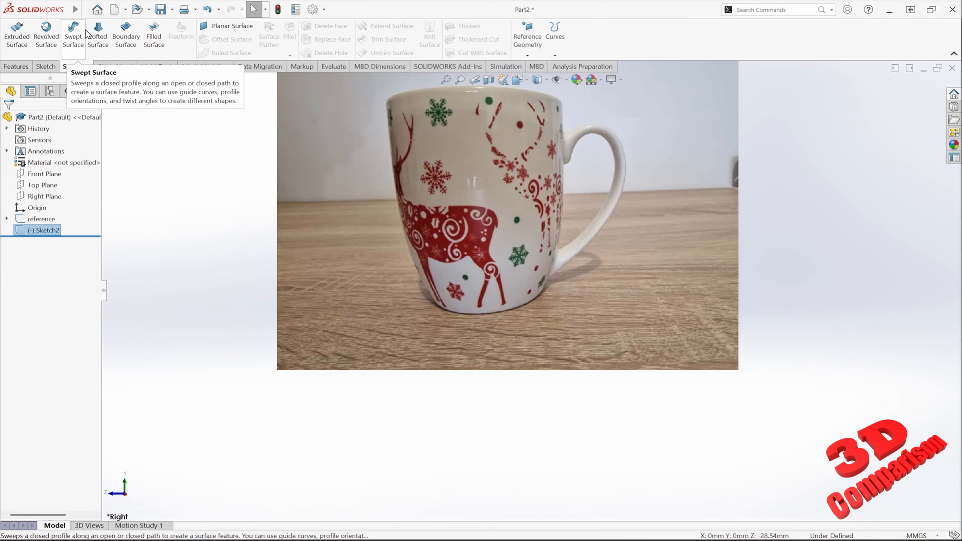
left_click(45, 37)
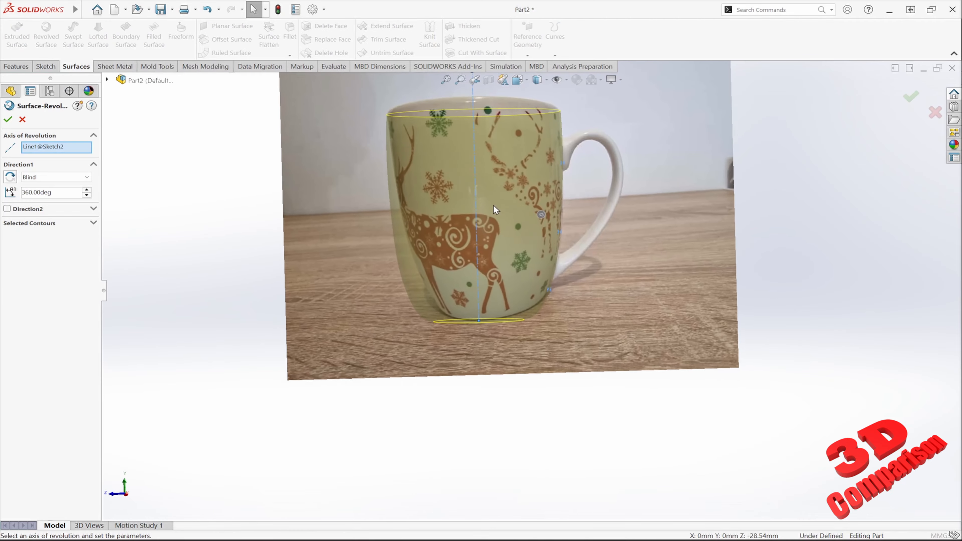
left_click(910, 97)
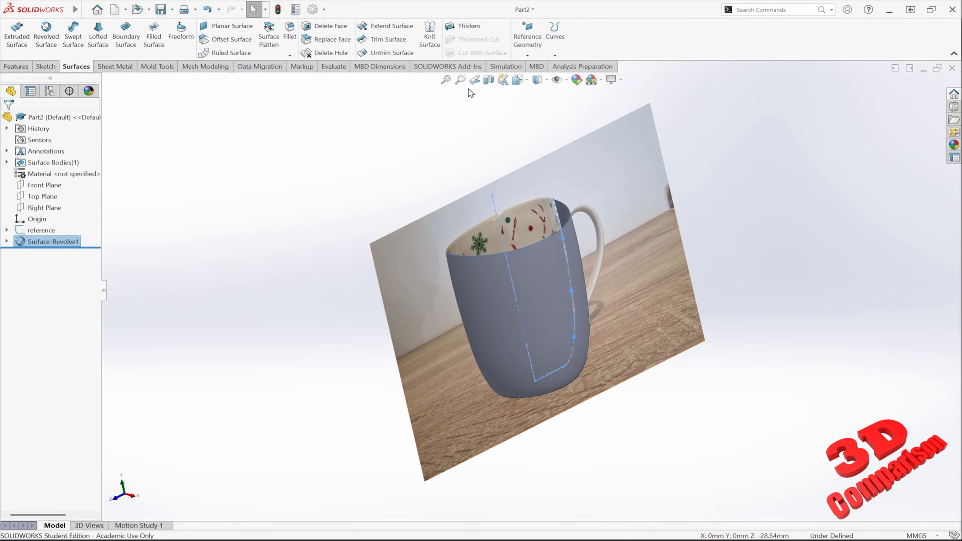
Thicken the revolved mug surface by 3 mm toward its inner side.
left_click(465, 26)
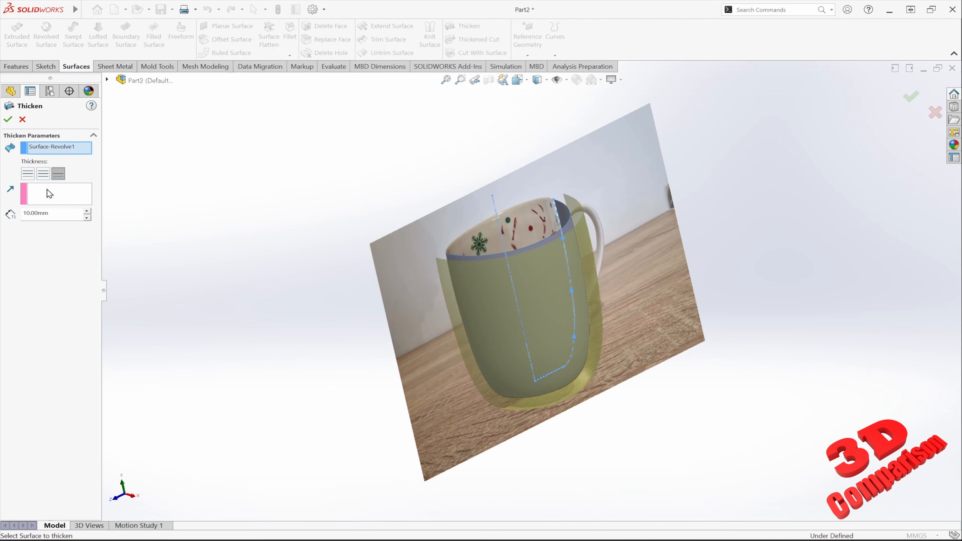
left_click(43, 173)
type("3")
key("Return")
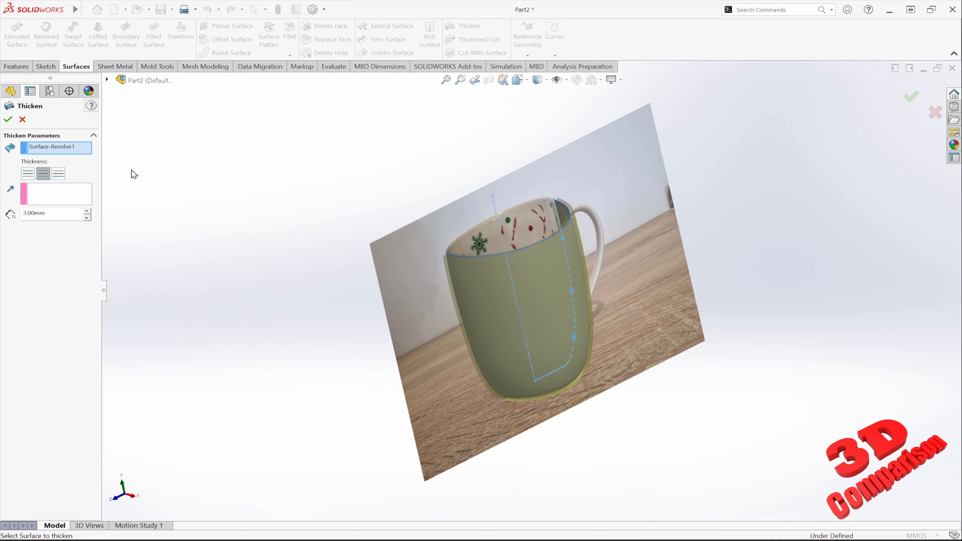
left_click(32, 175)
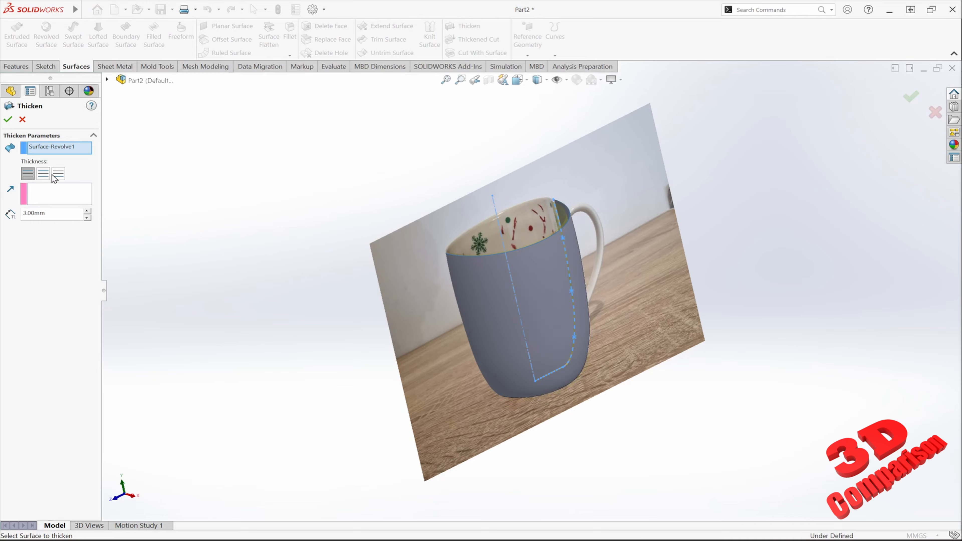
left_click(58, 175)
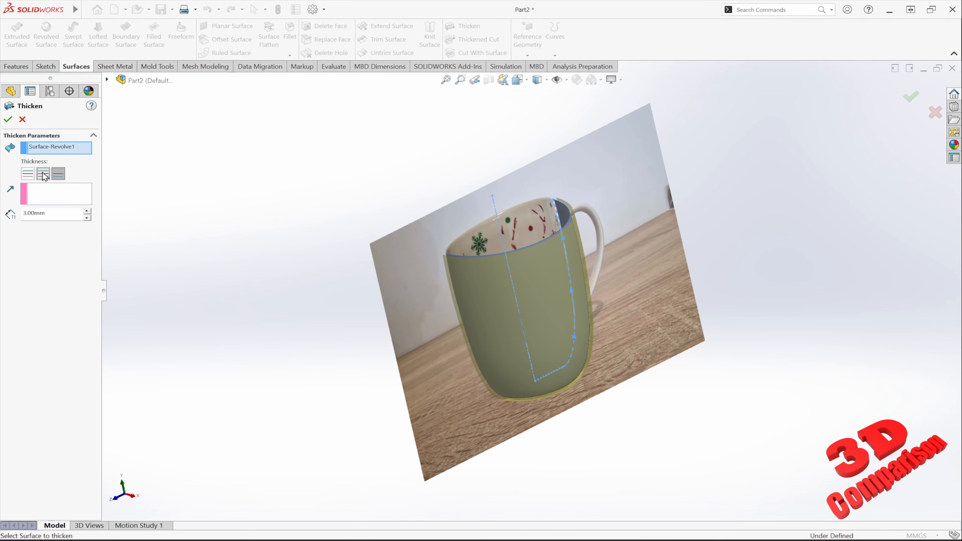
left_click(30, 175)
left_click(12, 117)
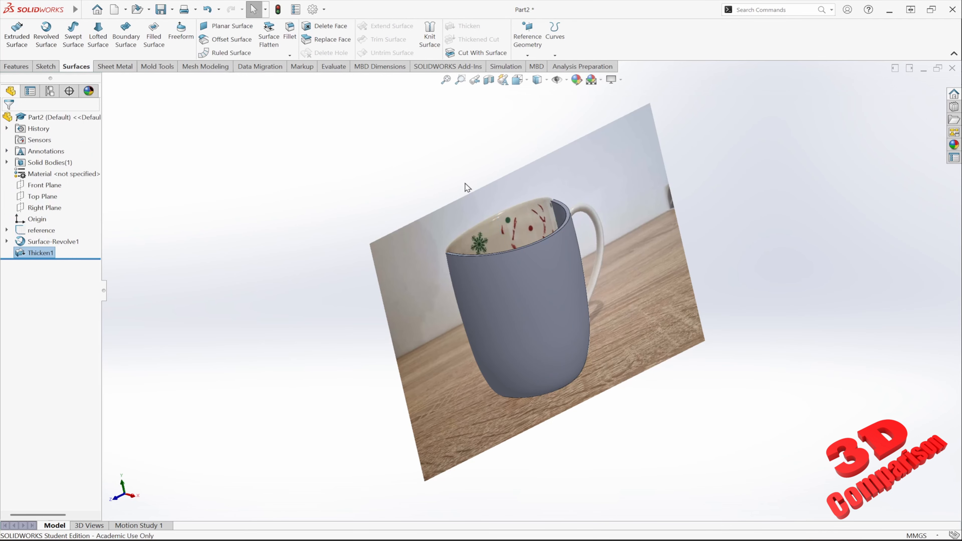
Start a sketch on the Right Plane and trace the handle's inner edge with a spline whose ends reach into the mug body.
middle_click_drag(465, 183, 340, 237)
left_click(45, 207)
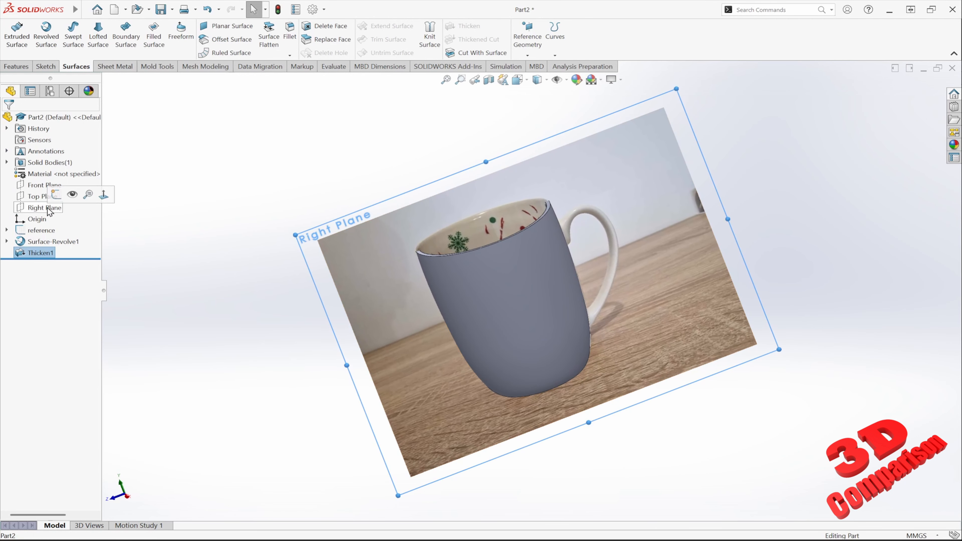
left_click(46, 67)
left_click(13, 36)
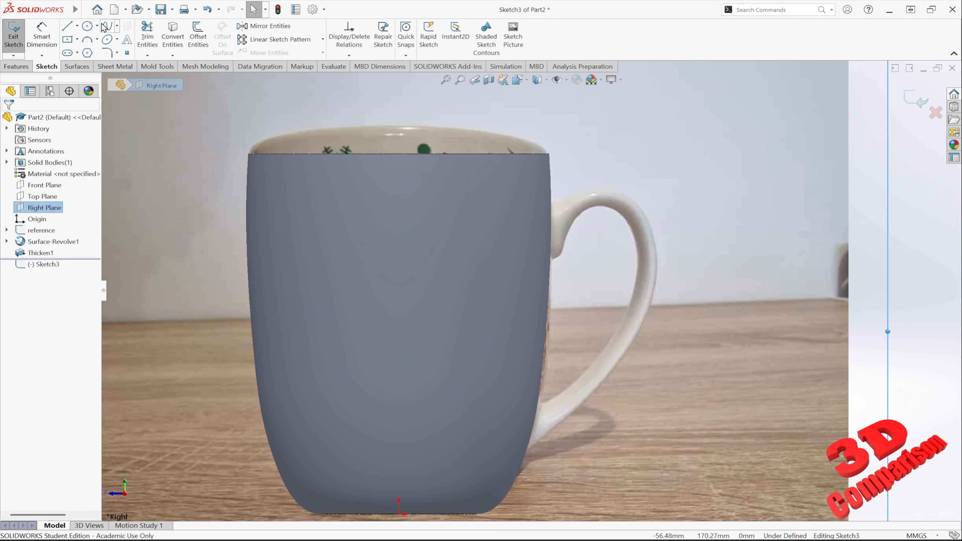
left_click(106, 26)
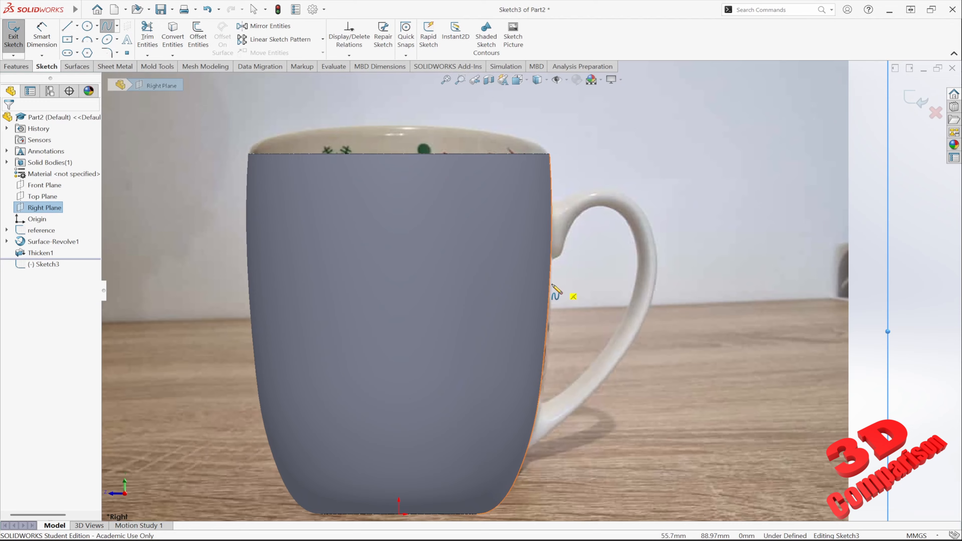
left_click(527, 282)
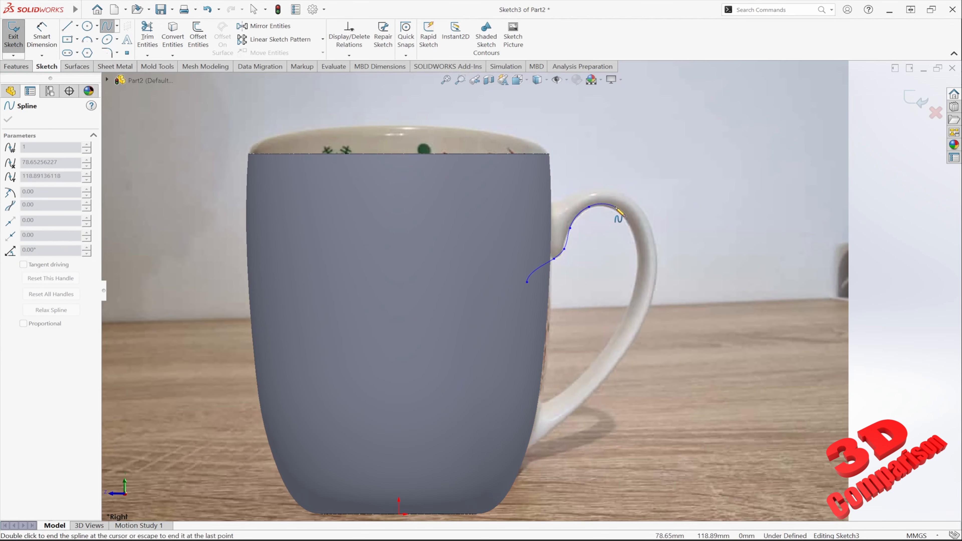
left_click(633, 238)
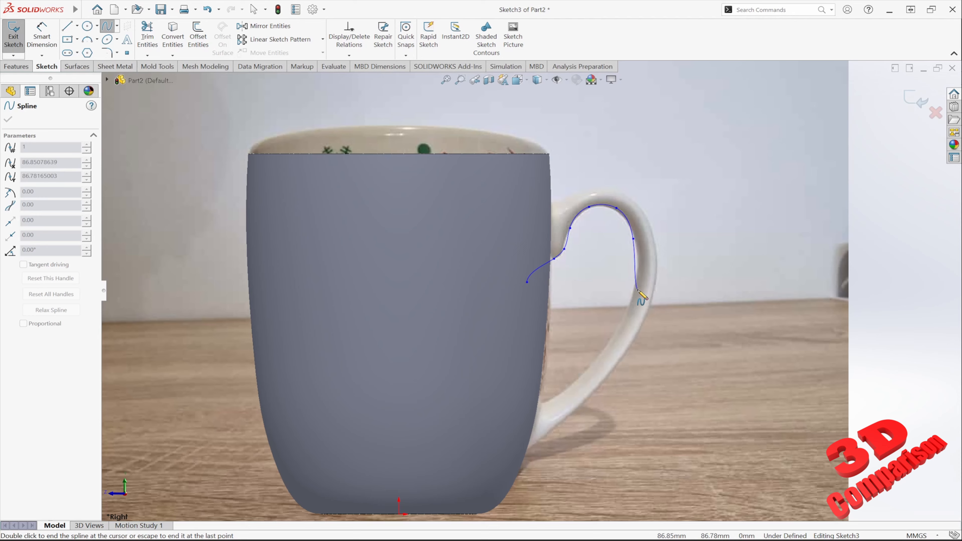
left_click(635, 291)
left_click(615, 333)
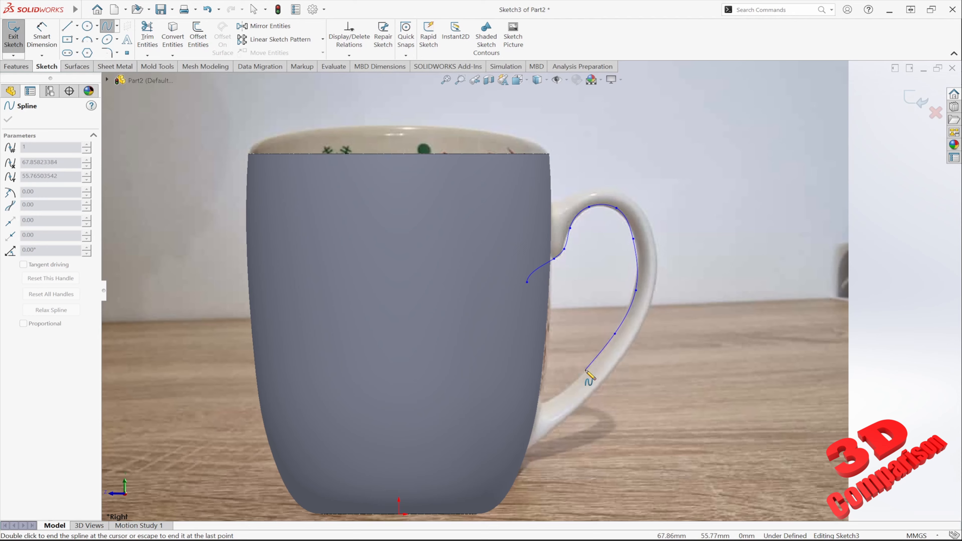
left_click(577, 380)
double_click(534, 408)
key("Escape")
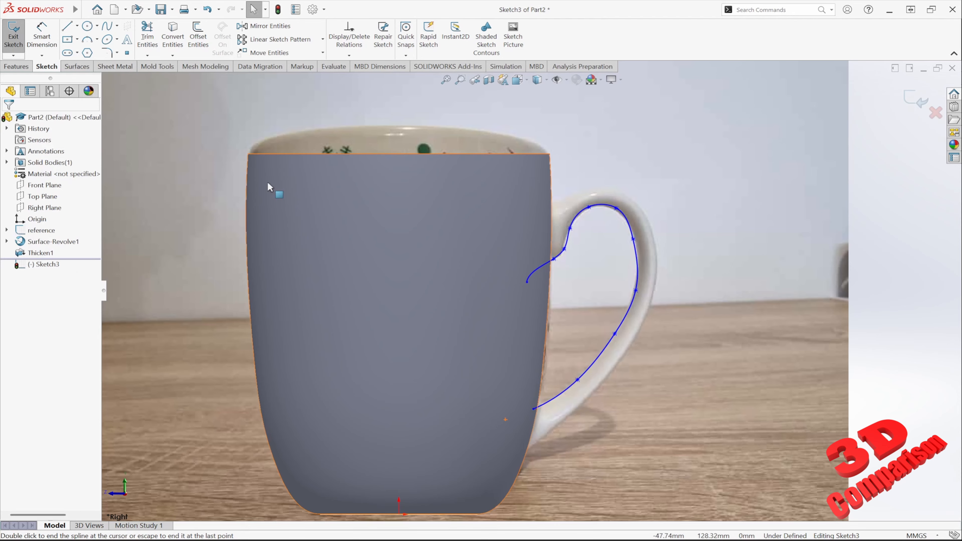
Trace the handle's outer edge with a second spline, from inside the lower mug wall around to the upper wall.
left_click(107, 26)
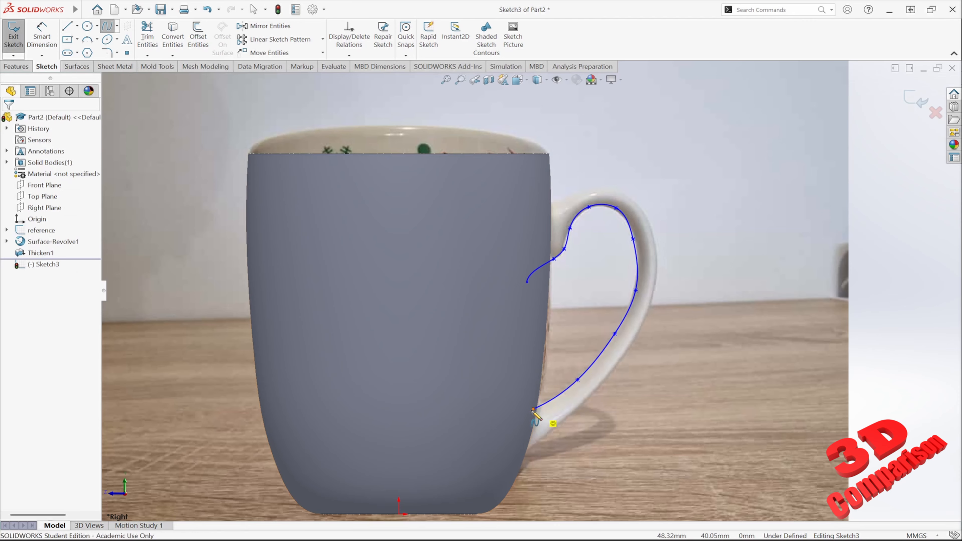
left_click(521, 452)
left_click(574, 412)
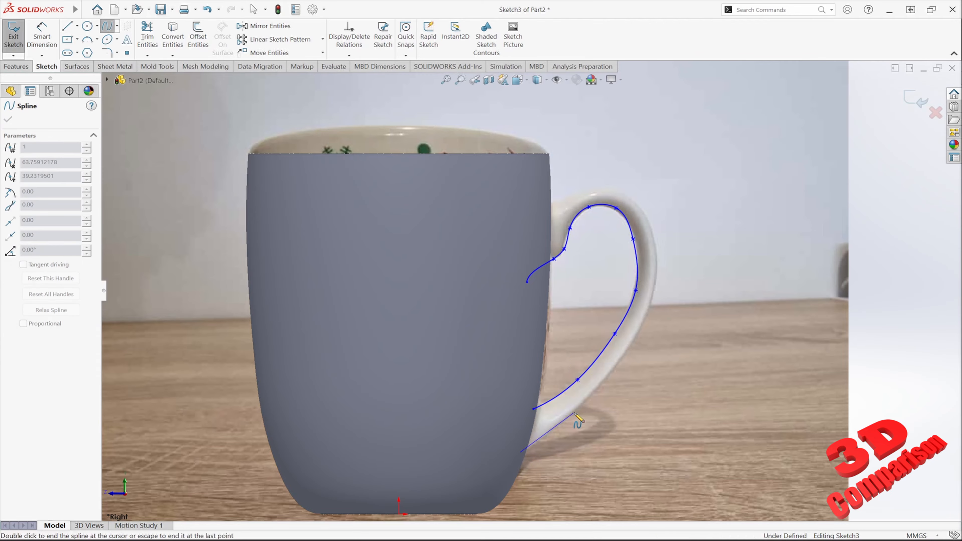
left_click(655, 290)
left_click(653, 232)
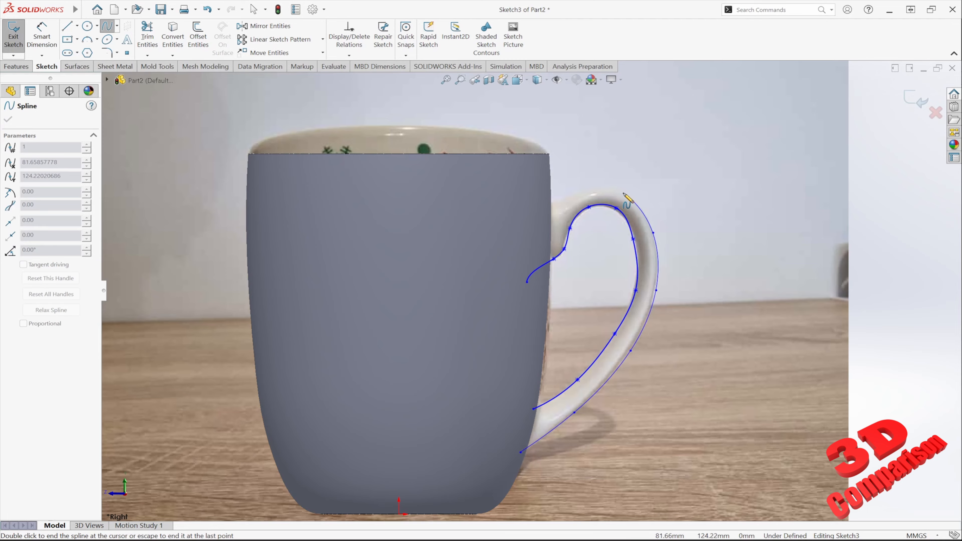
left_click(583, 189)
left_click(564, 199)
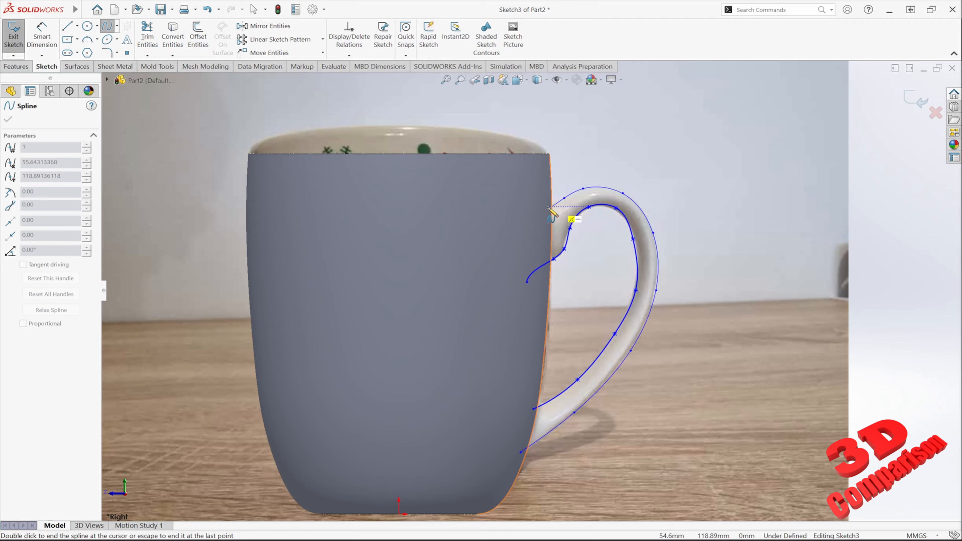
double_click(544, 202)
key("Escape")
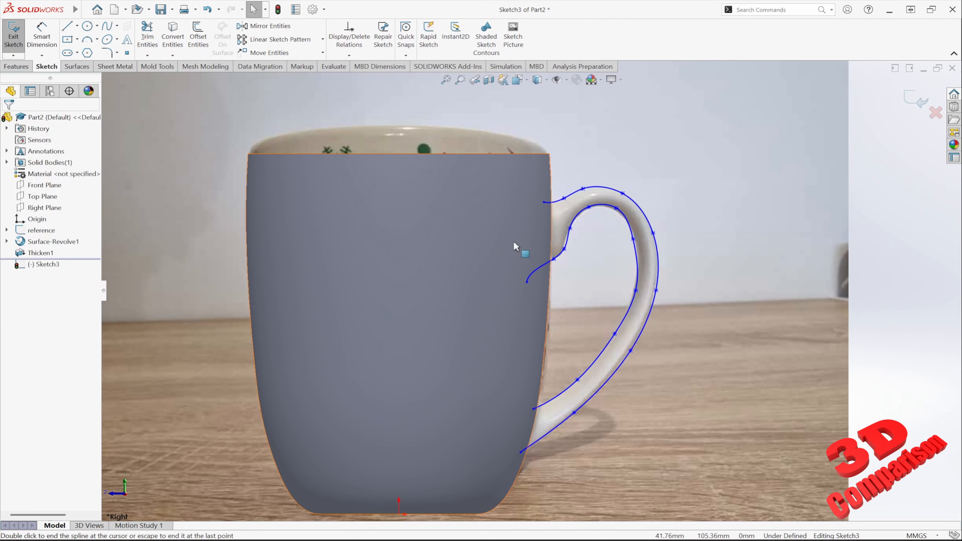
Draw a vertical line from the outer spline's upper end across the inner spline, and trim both overhanging ends.
left_click(68, 27)
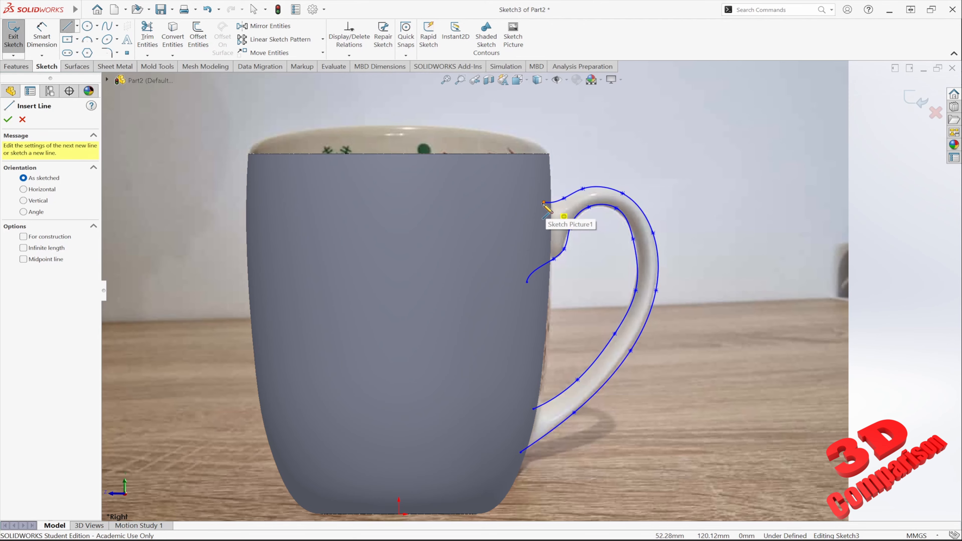
left_click(544, 202)
left_click(544, 277)
key("Escape")
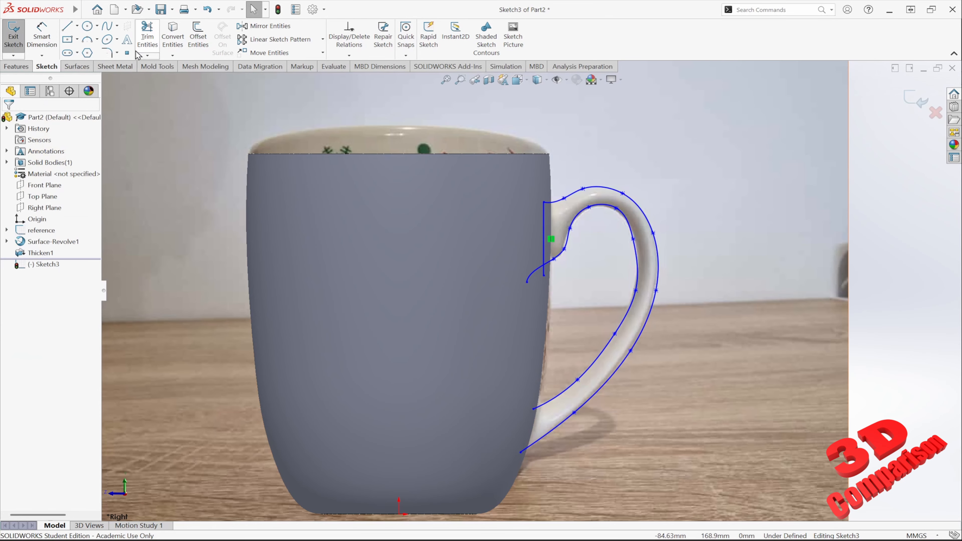
left_click(147, 35)
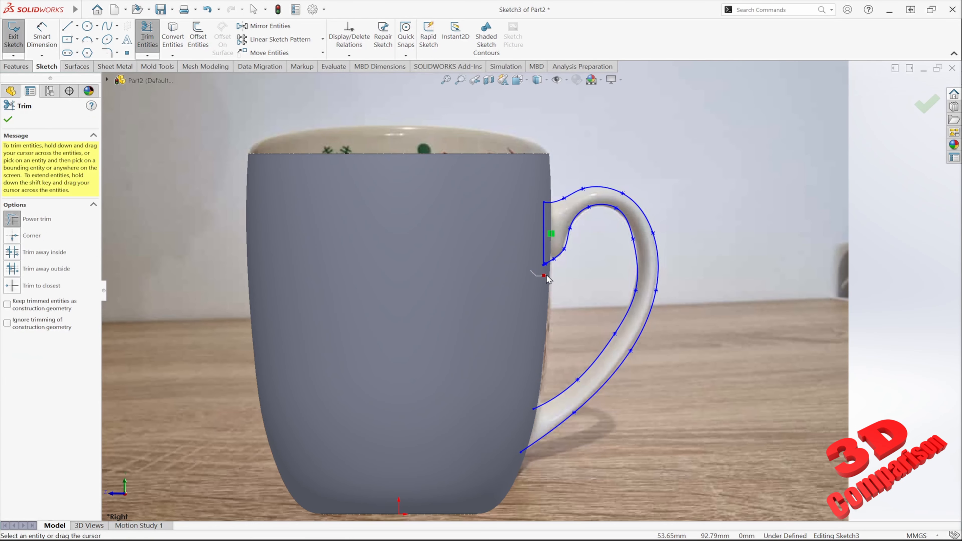
Close the handle profile's lower end with a line about 16.7 mm long joining the inner and outer spline endpoints.
scroll(570, 286, "down", 5)
scroll(534, 288, "up", 7)
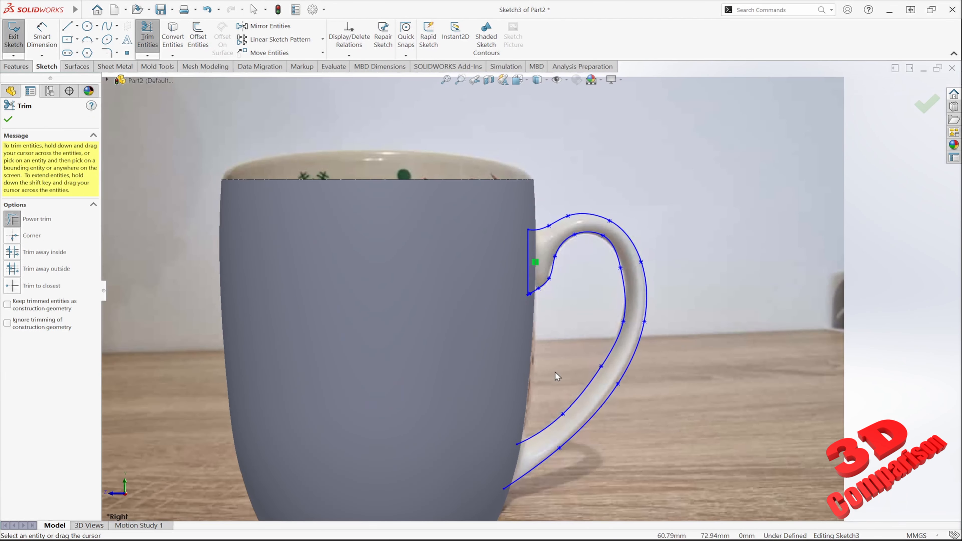
left_click(68, 27)
scroll(499, 444, "down", 5)
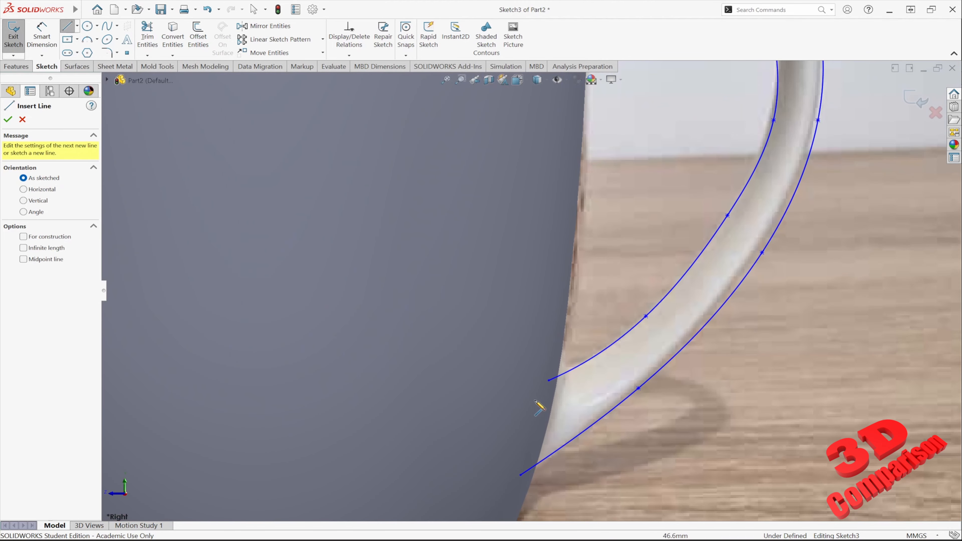
left_click(548, 380)
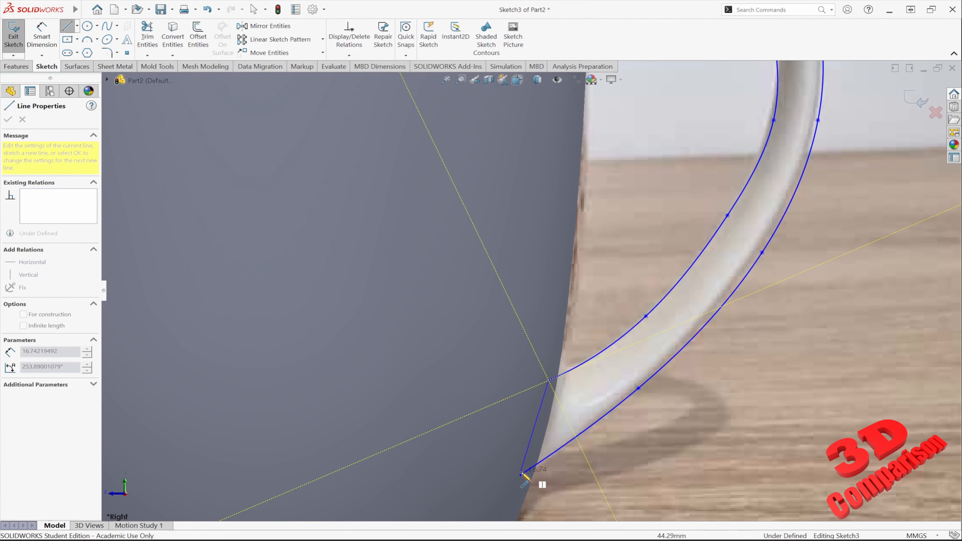
left_click(521, 474)
key("Escape")
scroll(532, 335, "up", 4)
scroll(533, 335, "up", 3)
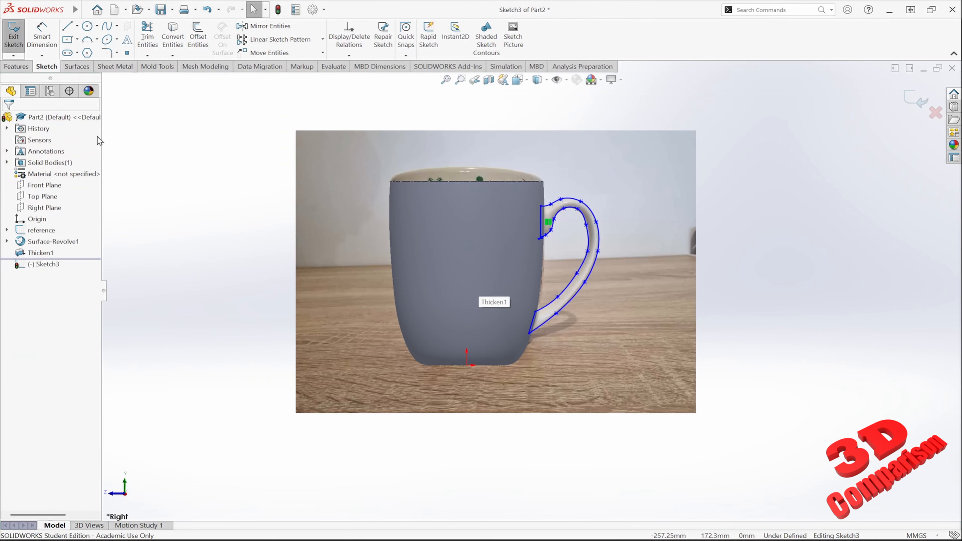
Extrude the handle profile 15 mm from the mid plane, merged with the mug body.
left_click(16, 66)
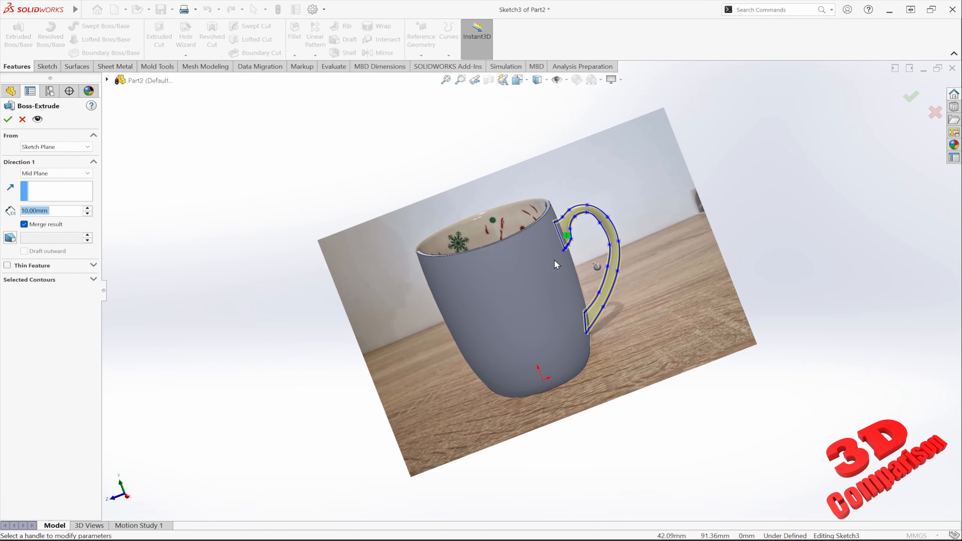
left_click(65, 174)
left_click(53, 229)
middle_click_drag(608, 298, 498, 305)
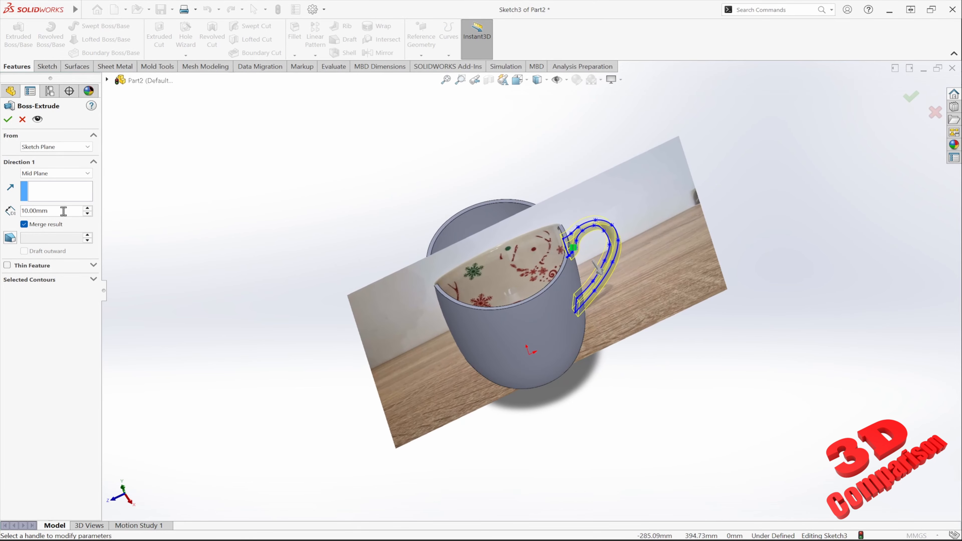
type("15")
key("Return")
left_click(910, 99)
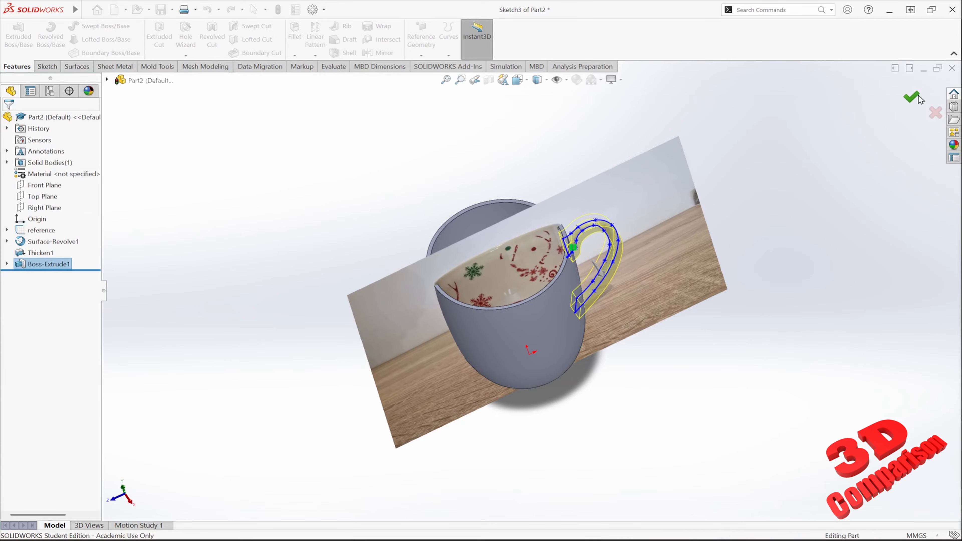
Hide the reference sketch so its photo is removed from the view.
left_click(43, 230)
left_click(79, 218)
mouse_move(517, 262)
middle_mouse_down()
mouse_move(523, 236)
mouse_move(609, 233)
mouse_move(606, 271)
mouse_move(509, 284)
mouse_move(563, 275)
middle_mouse_up()
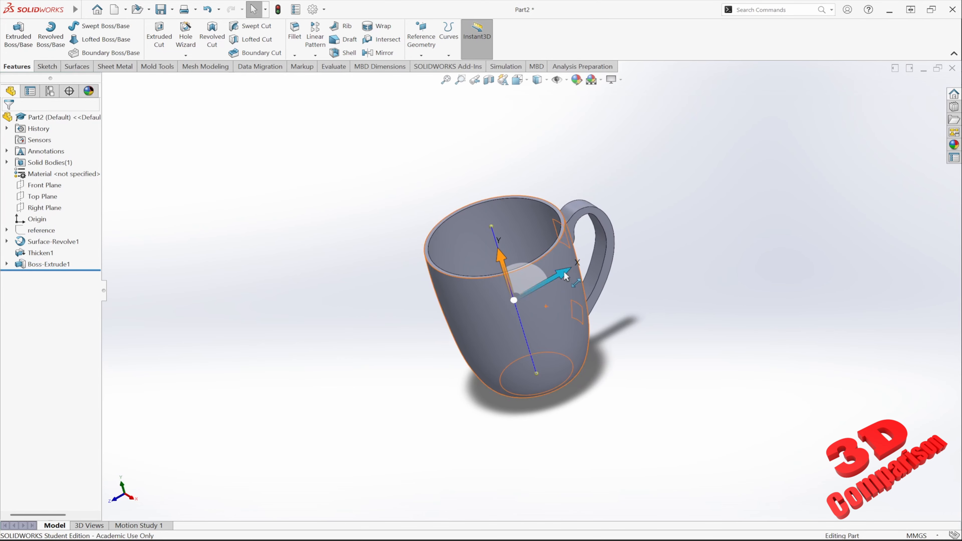
Fillet the four long edges of the handle with a 2 mm radius.
scroll(576, 212, "down", 3)
left_click(294, 34)
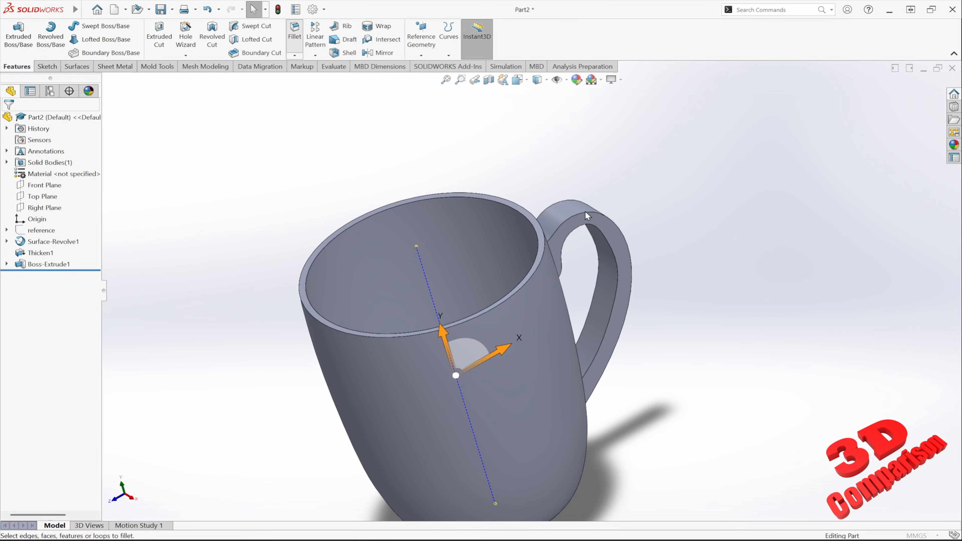
left_click(599, 227)
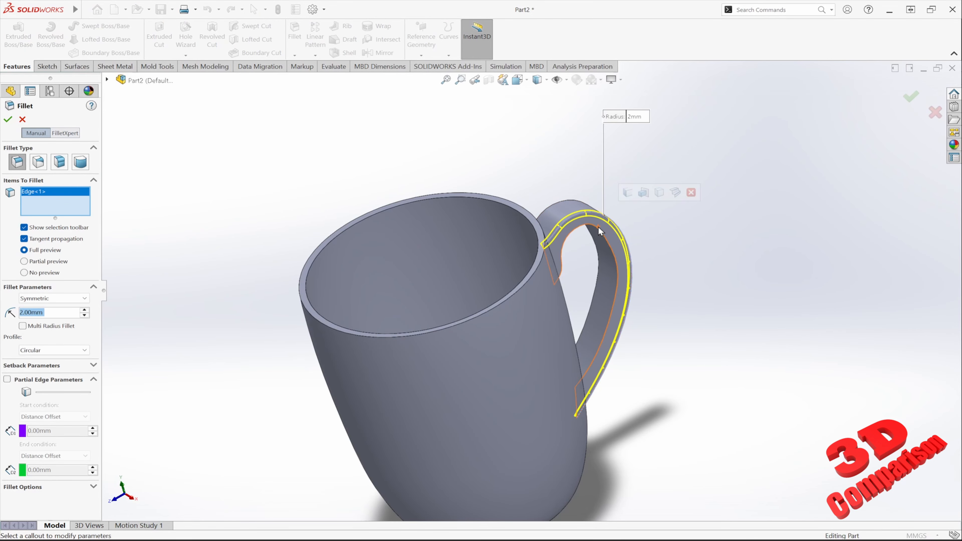
left_click(598, 227)
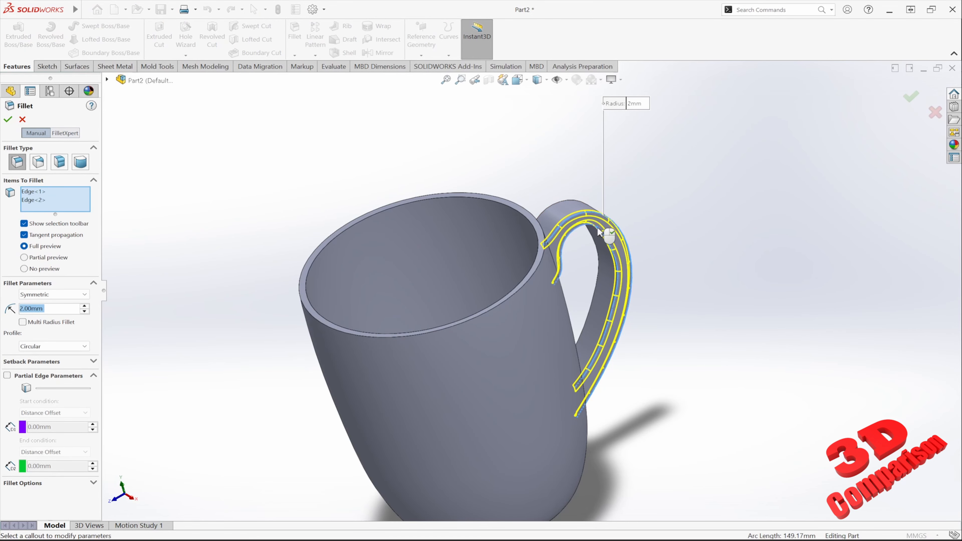
left_click(571, 198)
middle_click_drag(572, 199, 549, 227)
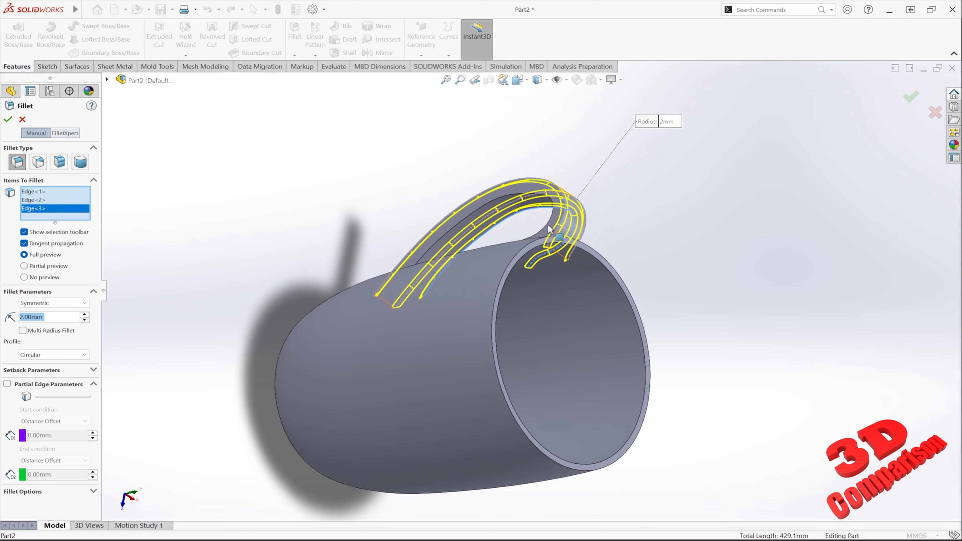
left_click(523, 198)
left_click(910, 102)
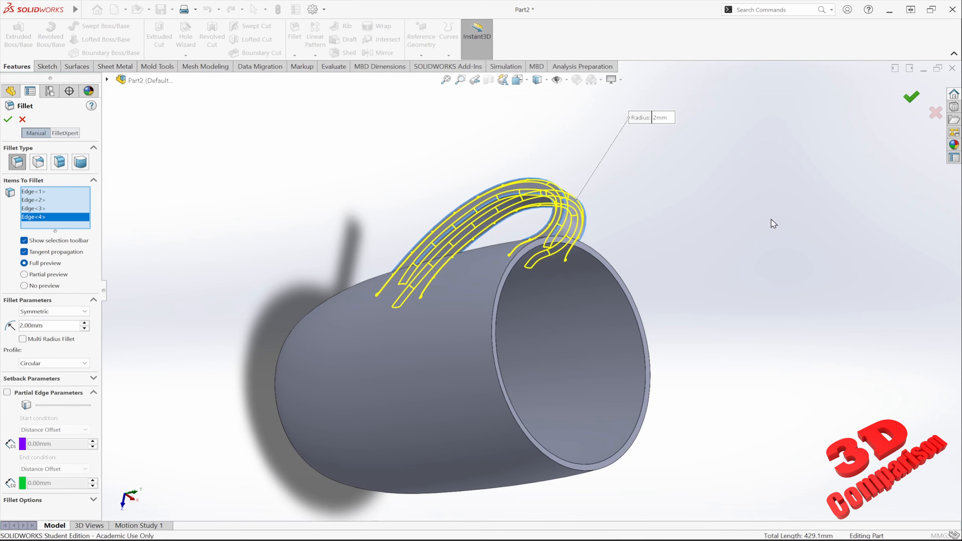
Fillet the outer and inner edges of the mug's rim with a 0.5 mm radius.
middle_click_drag(771, 223, 448, 217)
left_click(294, 36)
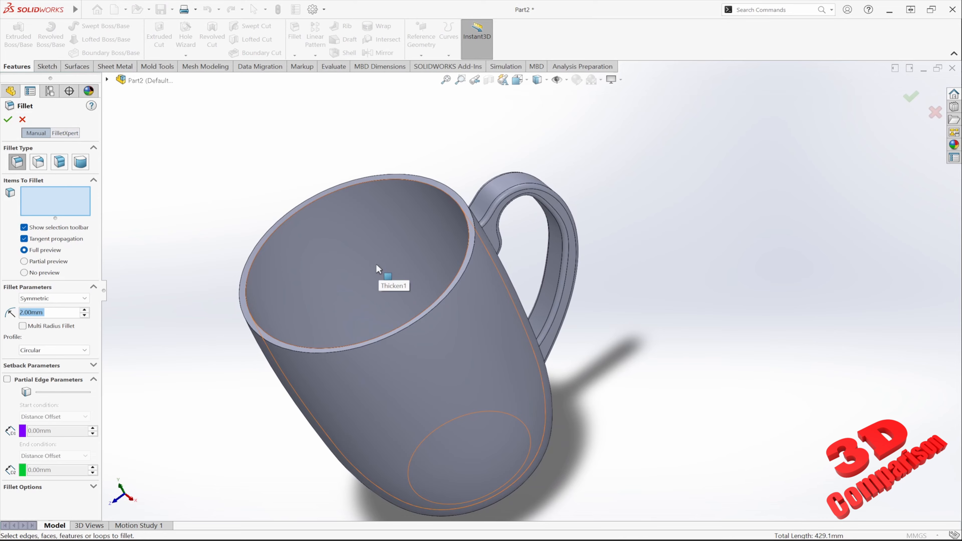
type("0.5")
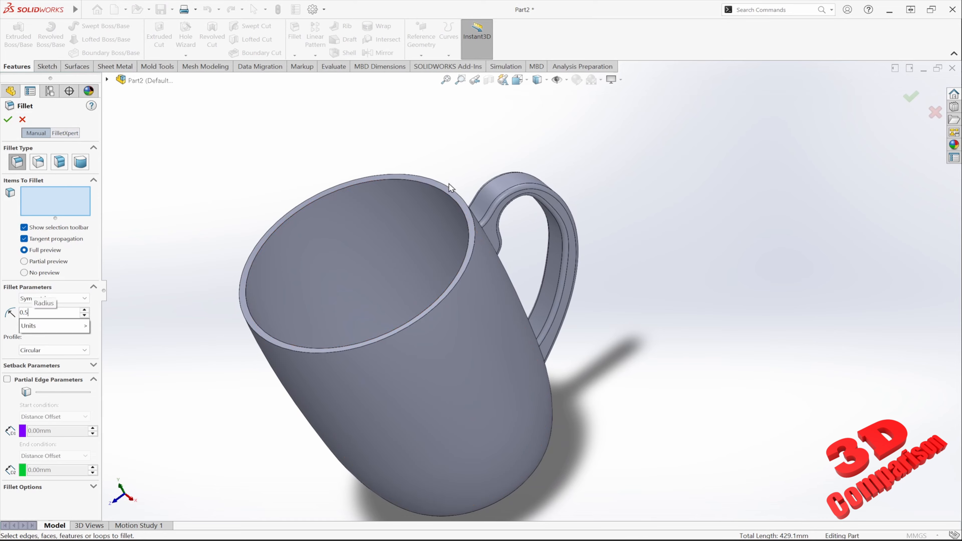
left_click(448, 186)
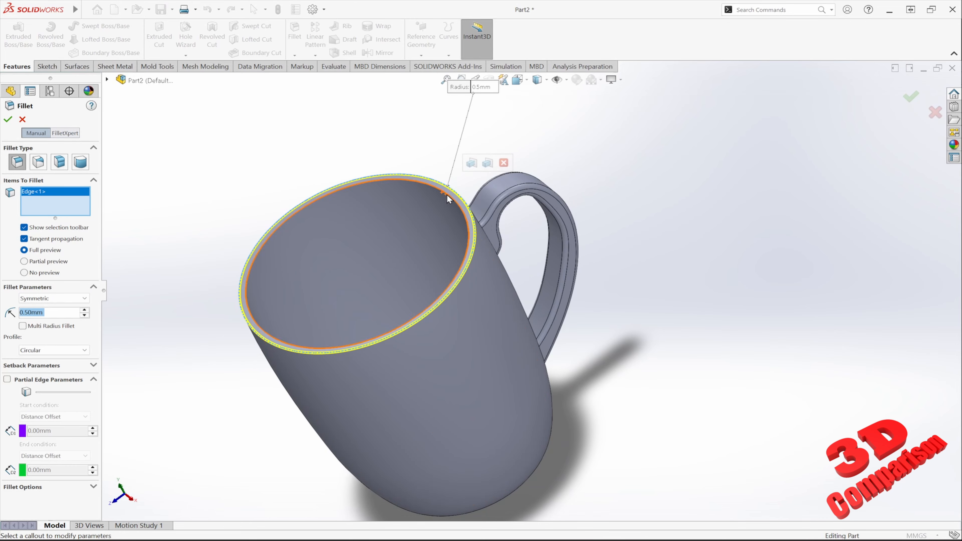
left_click(447, 194)
left_click(910, 97)
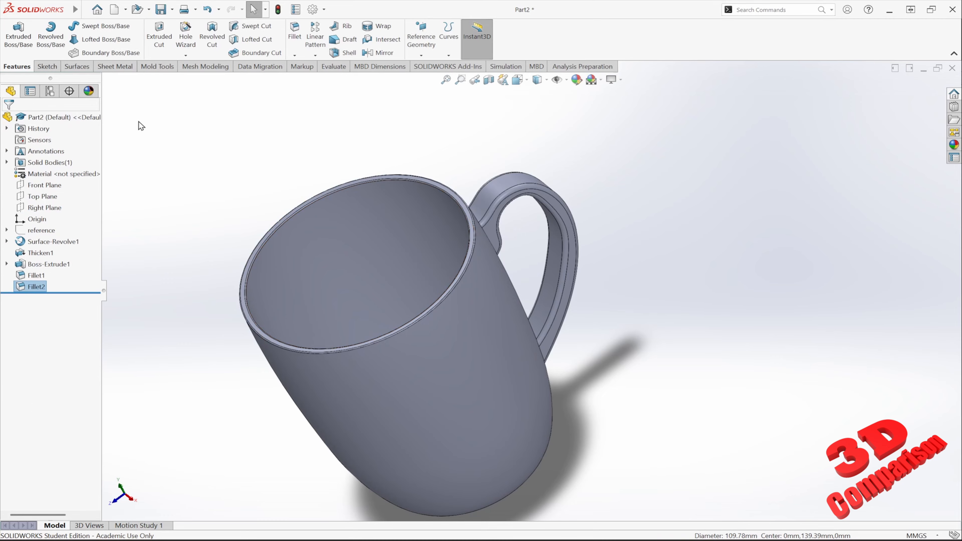
Export the mug as a STEP AP214 file named Cup2 in the cup1 folder.
left_click(95, 9)
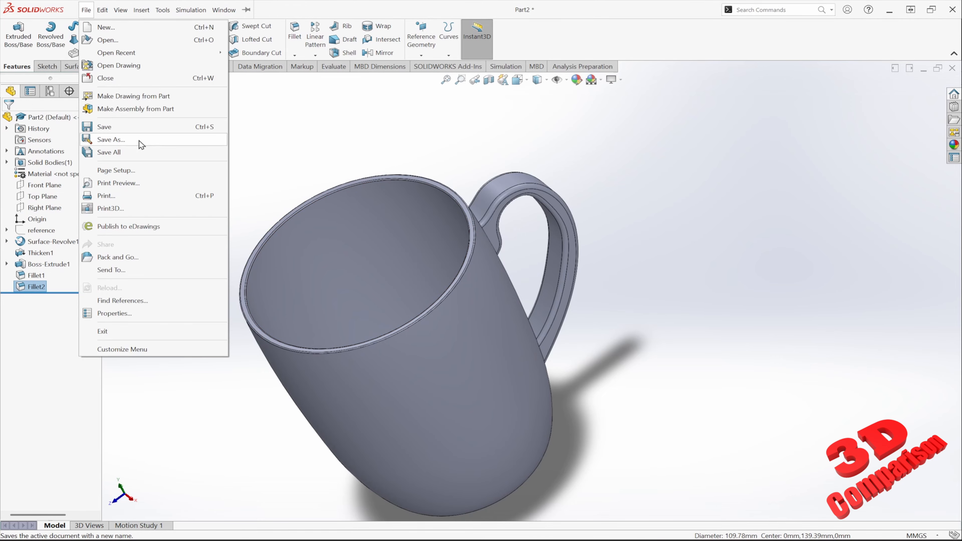
left_click(102, 140)
left_click(420, 318)
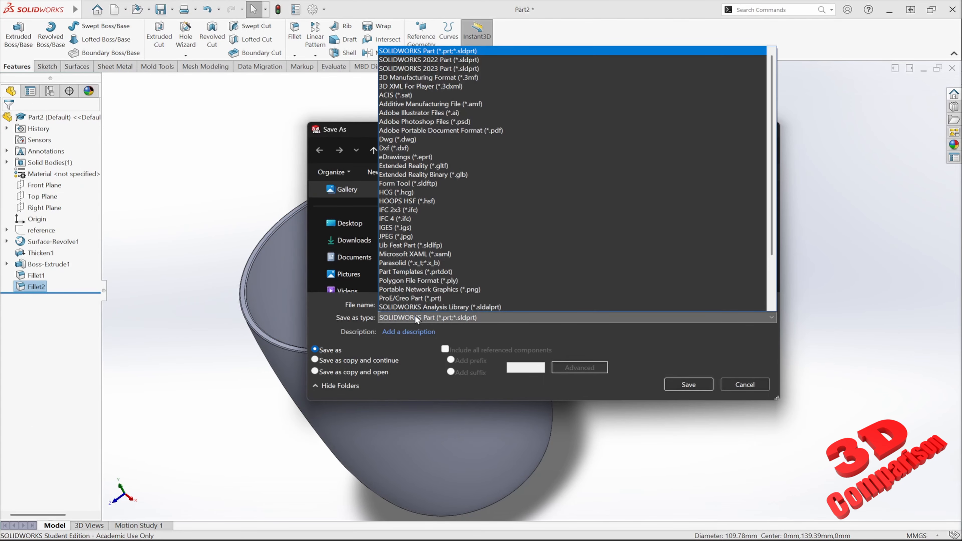
scroll(455, 279, "down", 2)
left_click(455, 274)
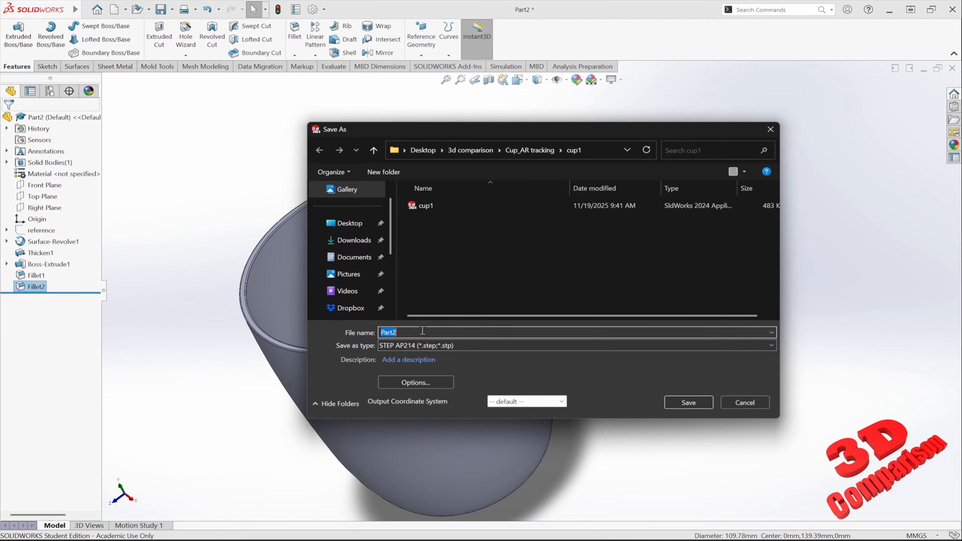
type("Cup2")
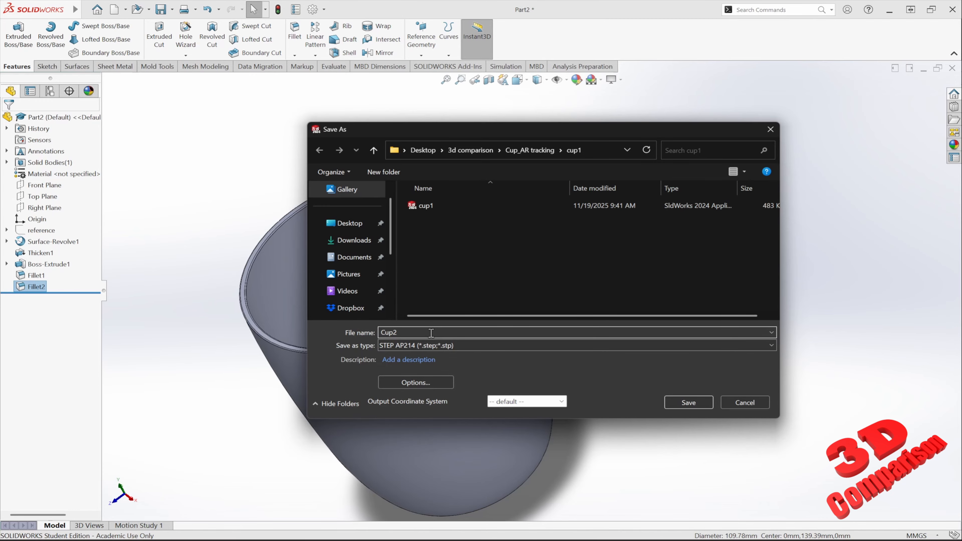
left_click(704, 404)
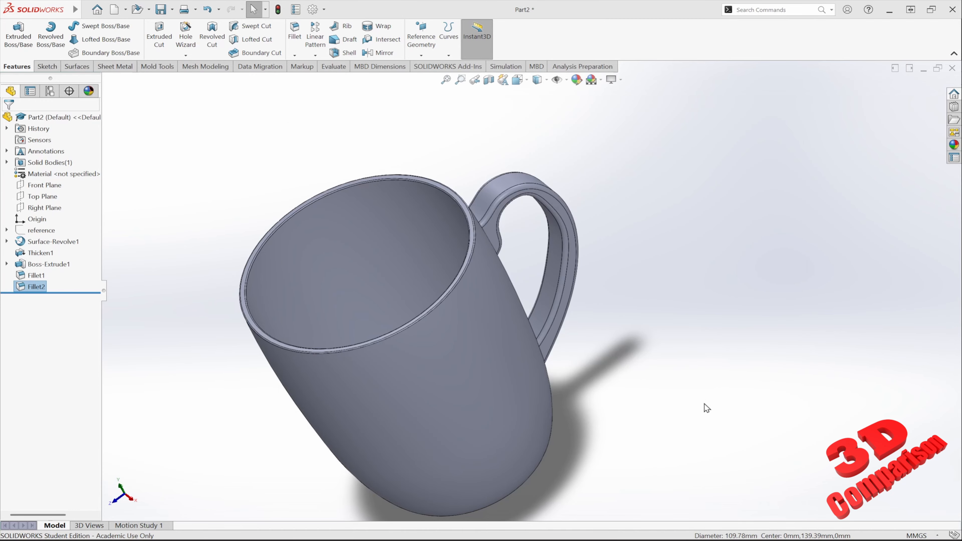
Switch to Vuforia Model Target Generator, close the finished cup1 generation, and start creating a new model target.
left_click(525, 261)
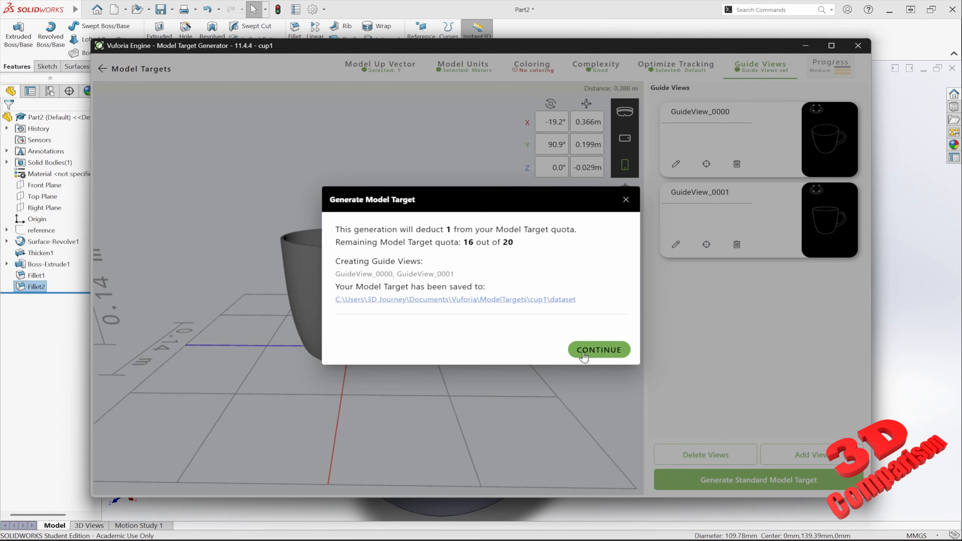
left_click(583, 353)
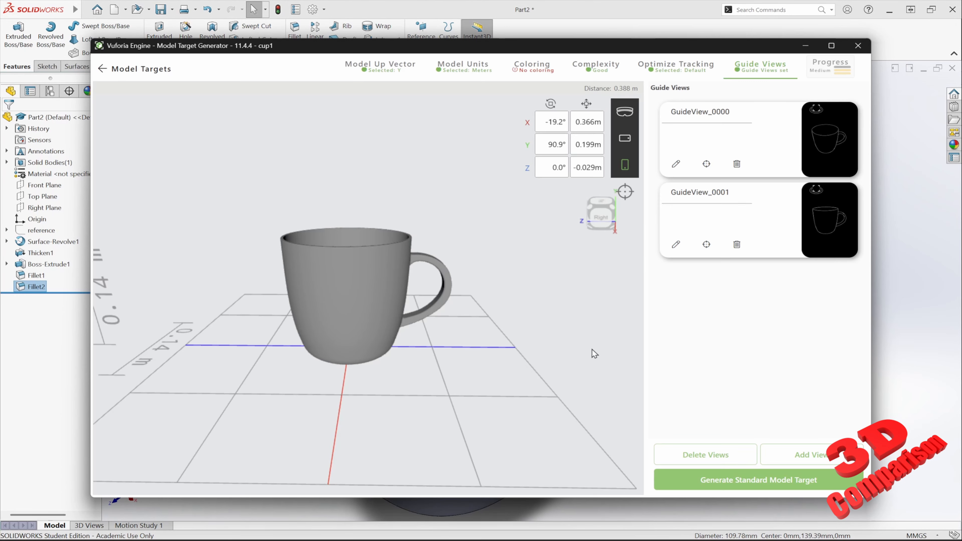
left_click(103, 69)
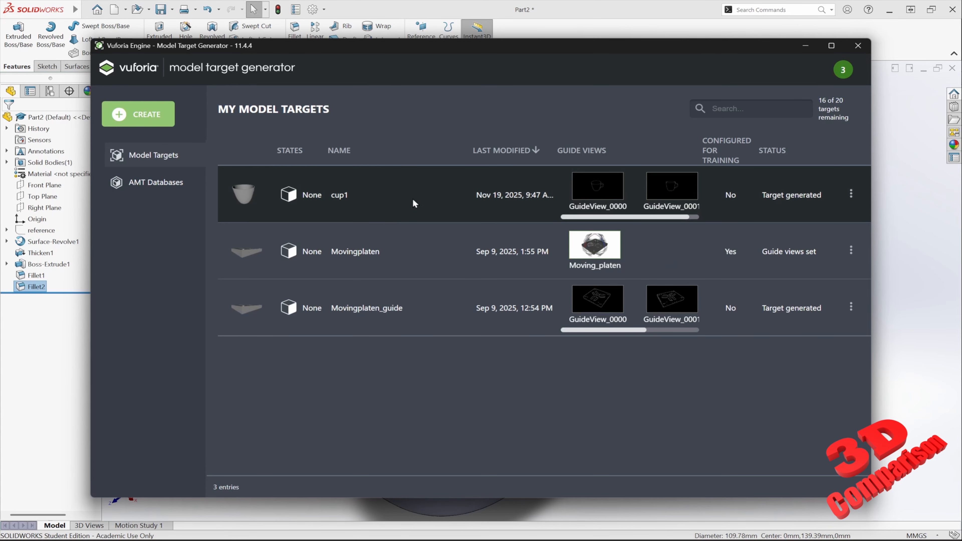
left_click(138, 113)
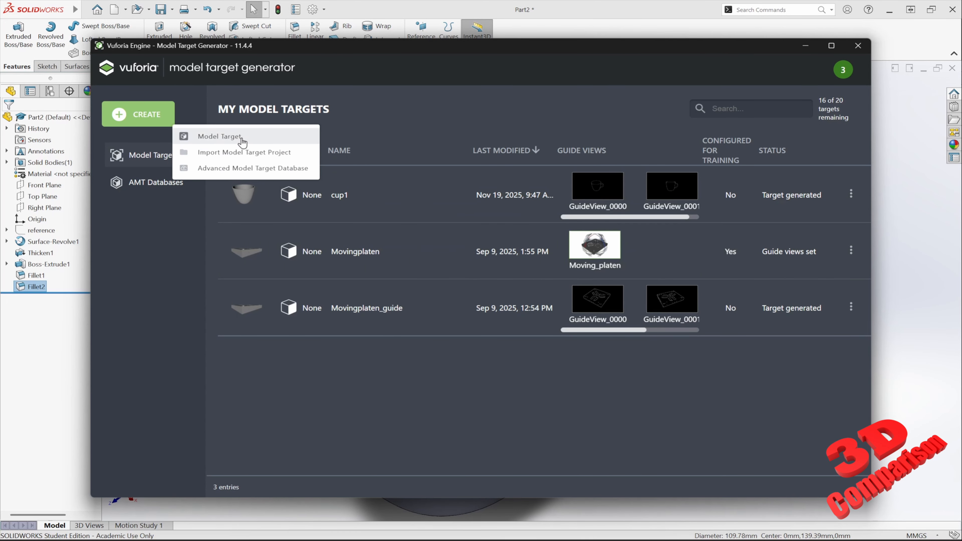
left_click(219, 131)
left_click(612, 214)
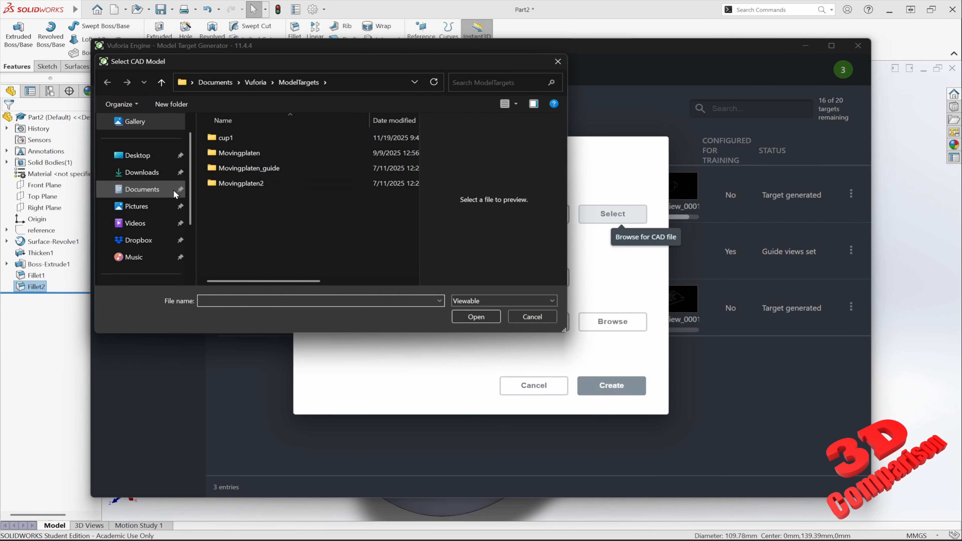
left_click(237, 137)
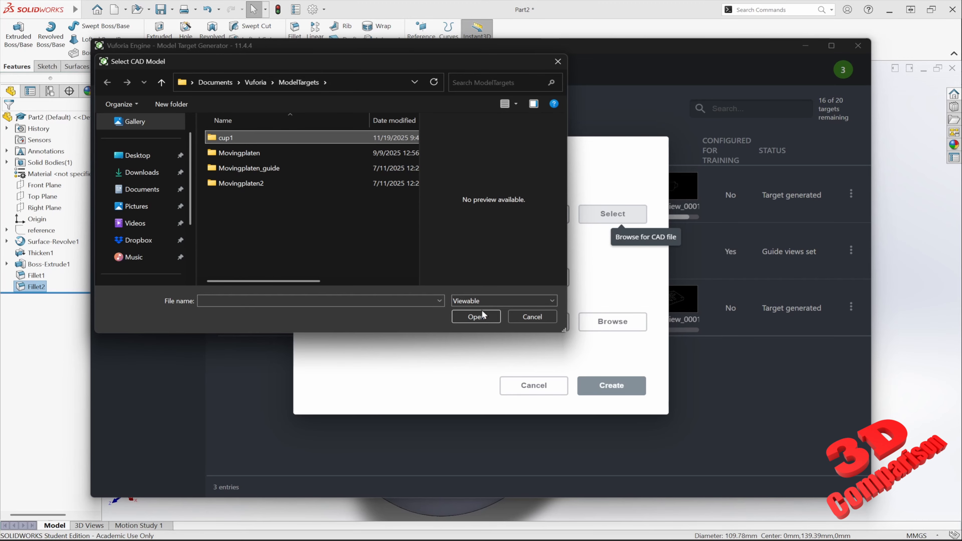
left_click(532, 316)
left_click(612, 214)
key("ctrl+v")
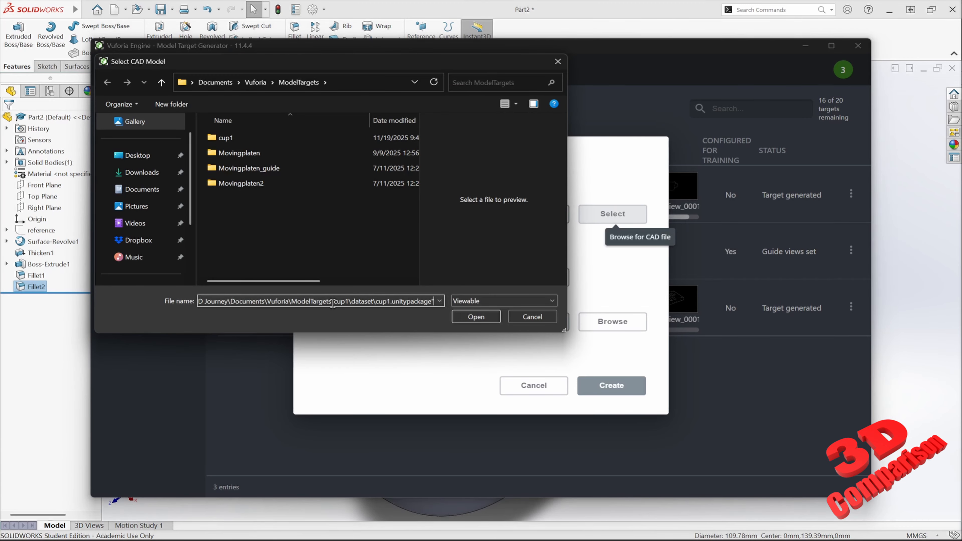
left_click(532, 316)
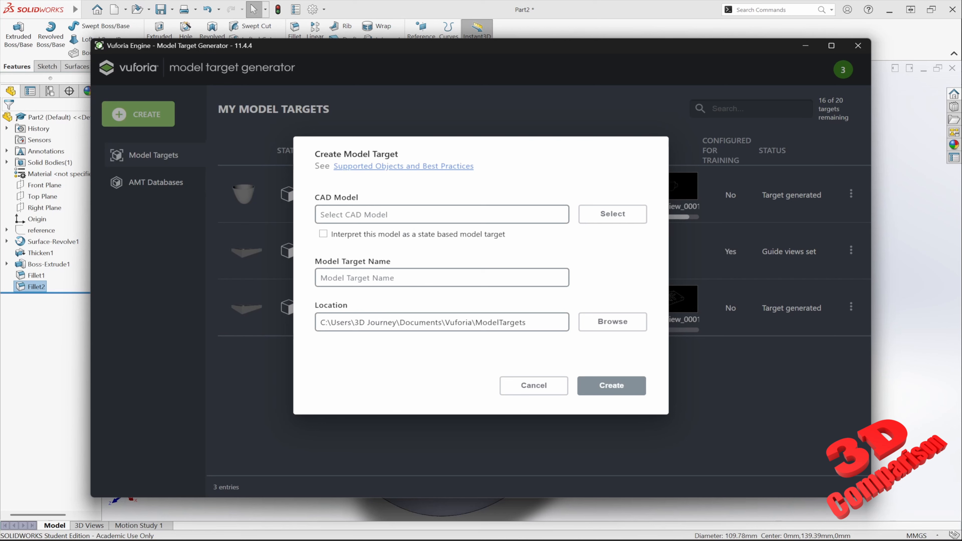
left_click(336, 235)
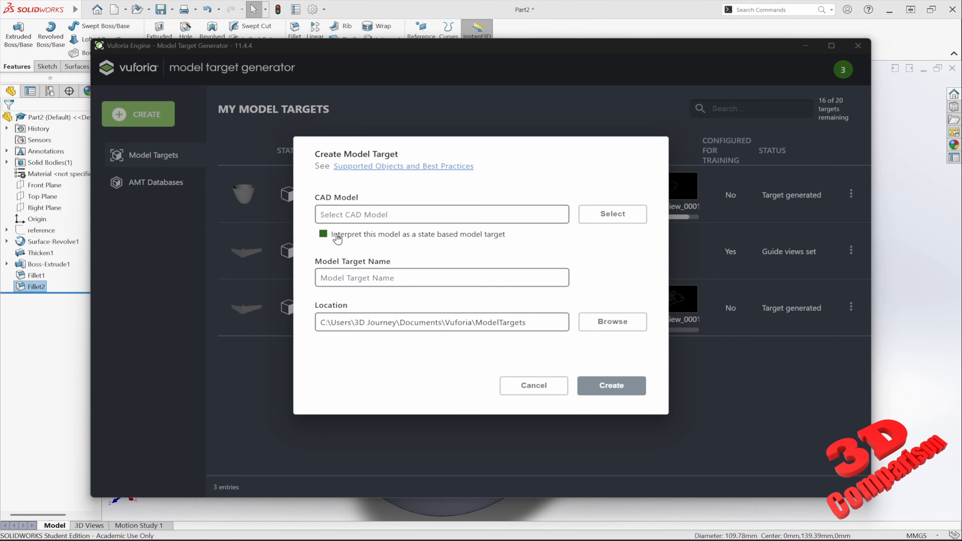
left_click(337, 238)
Switch to SOLIDWORKS and export the mug as a STEP AP214 file named cup2 in the Cup_AR tracking folder.
left_click(608, 537)
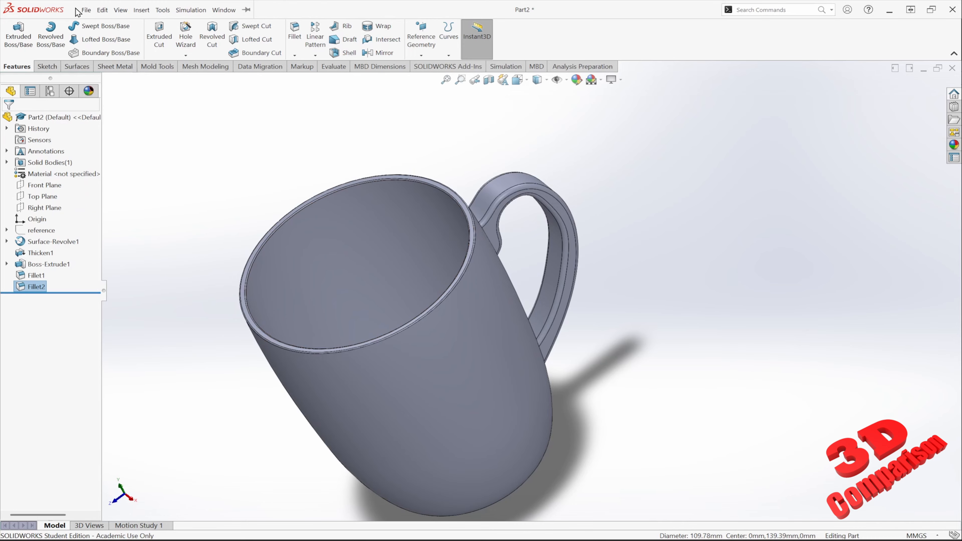
left_click(86, 10)
left_click(99, 139)
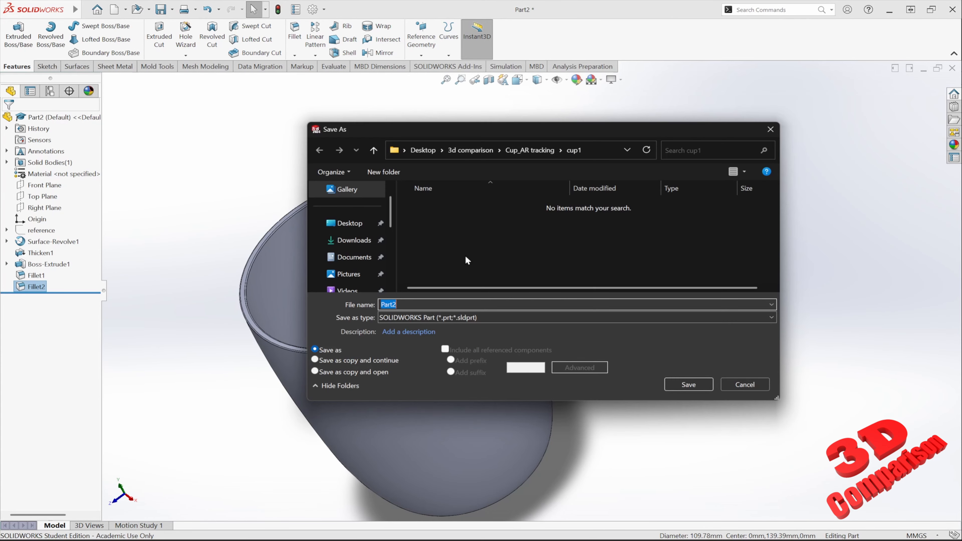
left_click(345, 223)
left_click(426, 217)
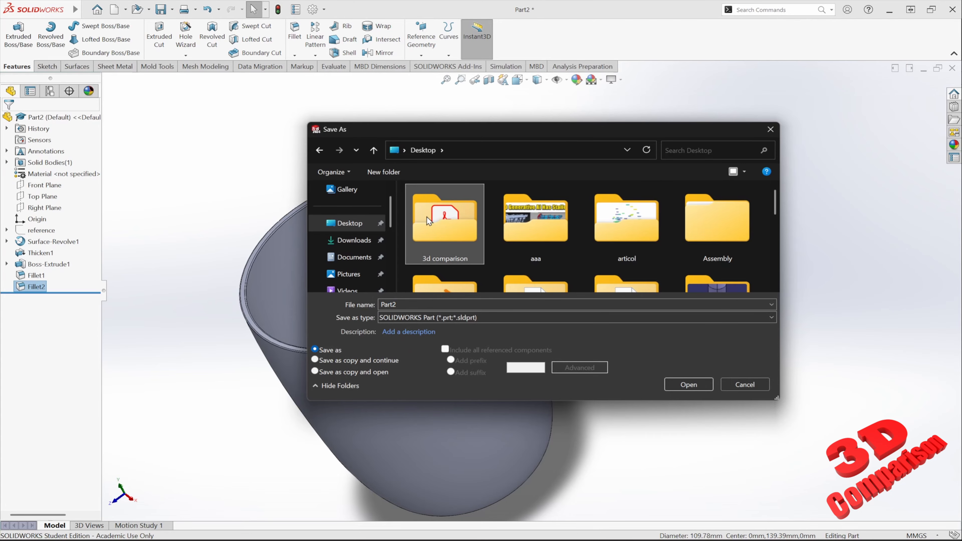
double_click(452, 228)
double_click(451, 217)
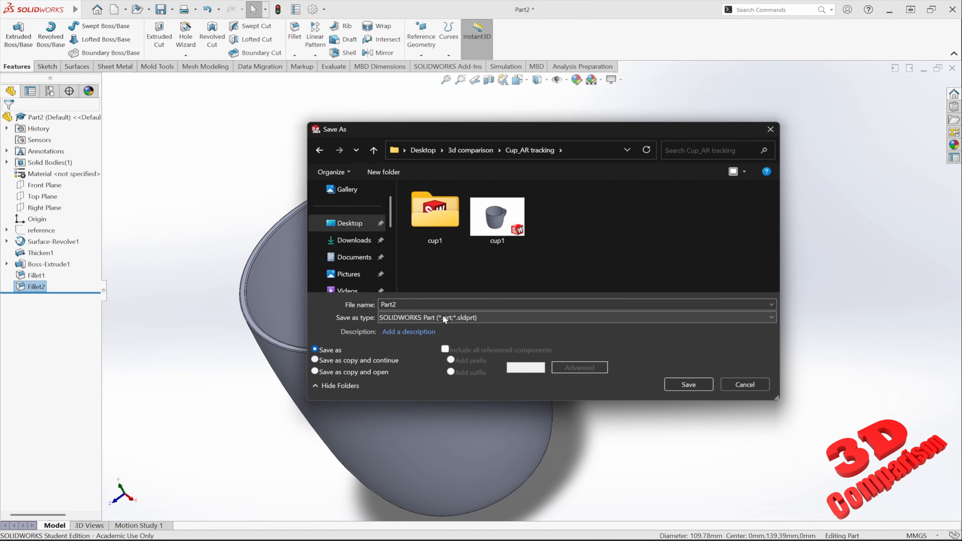
type("cup2")
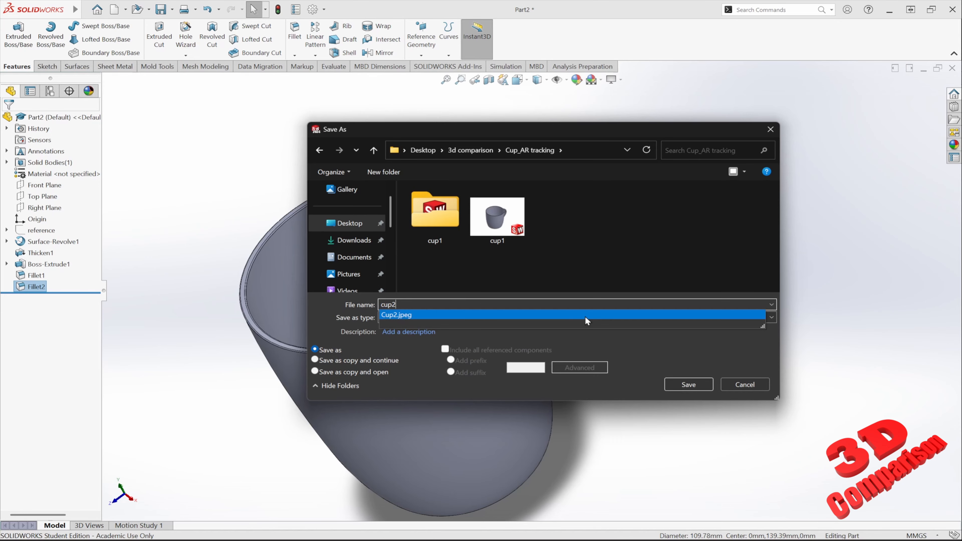
left_click(636, 359)
left_click(479, 320)
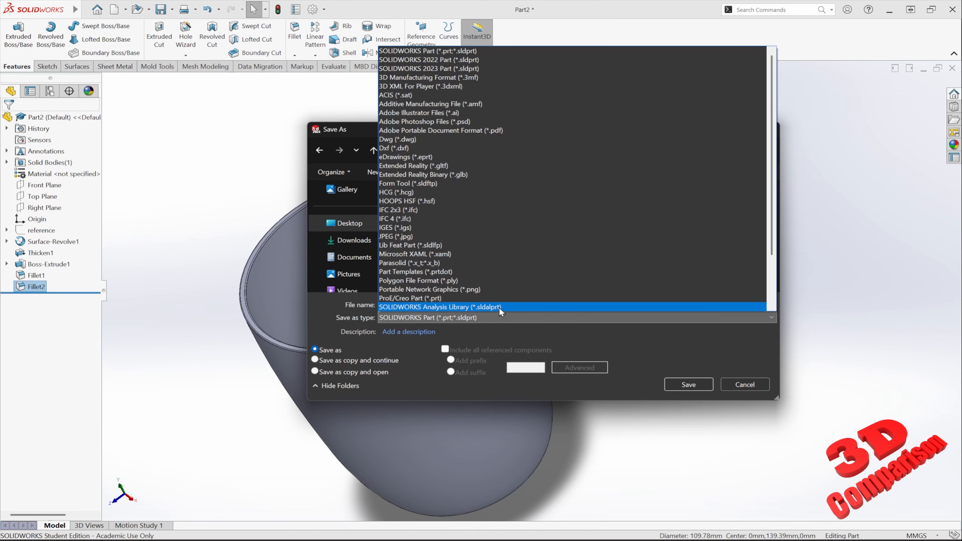
left_click(498, 280)
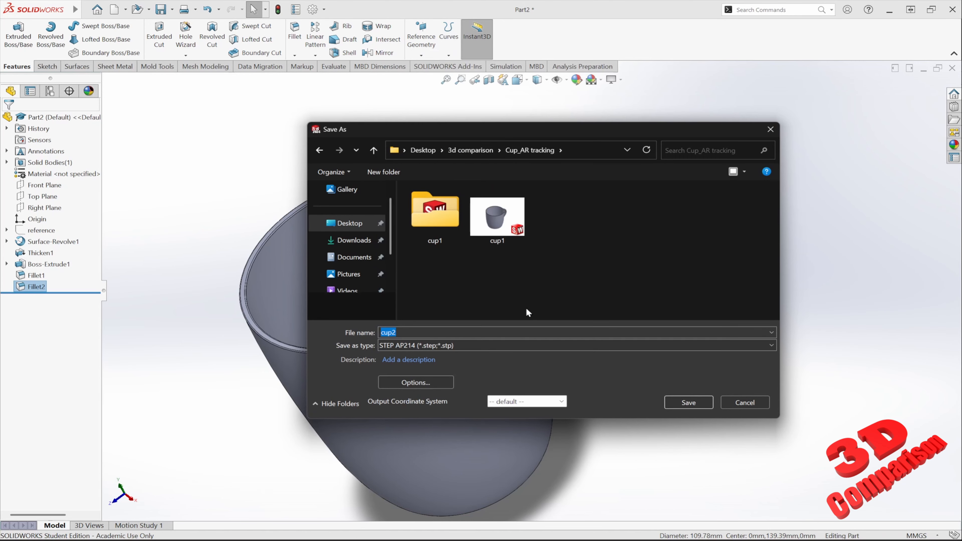
left_click(688, 403)
Switch to Vuforia Model Target Generator and create a model target from the cup2 CAD file in the Cup_AR tracking folder.
left_click(531, 260)
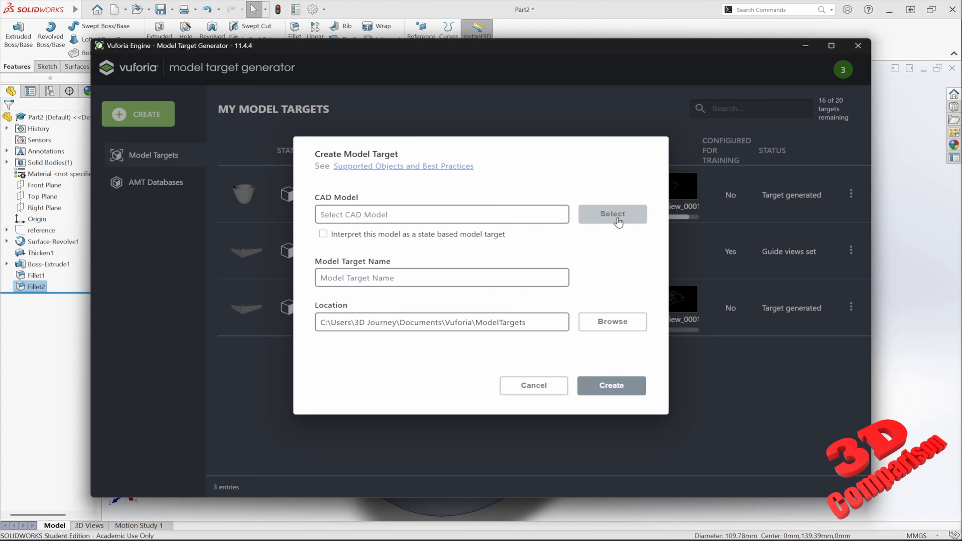
left_click(618, 223)
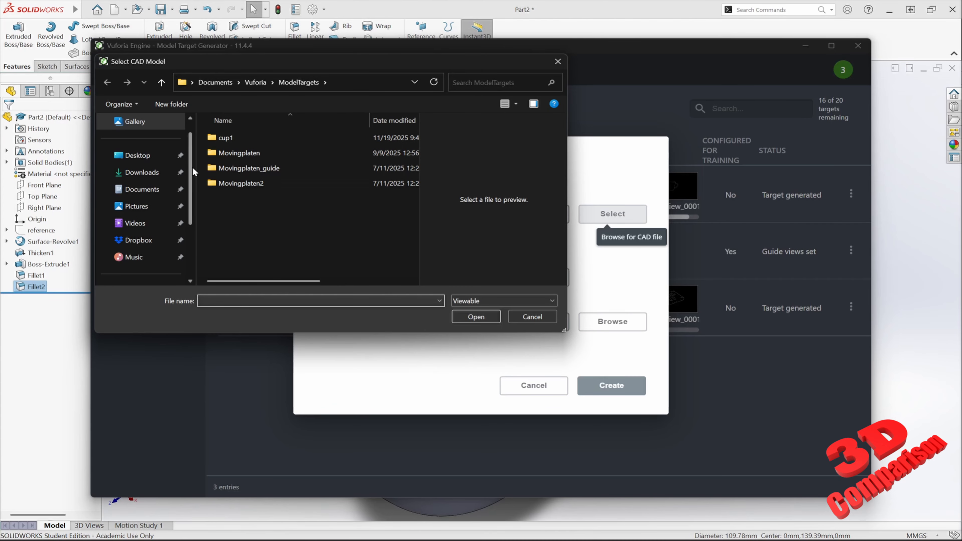
left_click(131, 155)
double_click(238, 156)
double_click(239, 153)
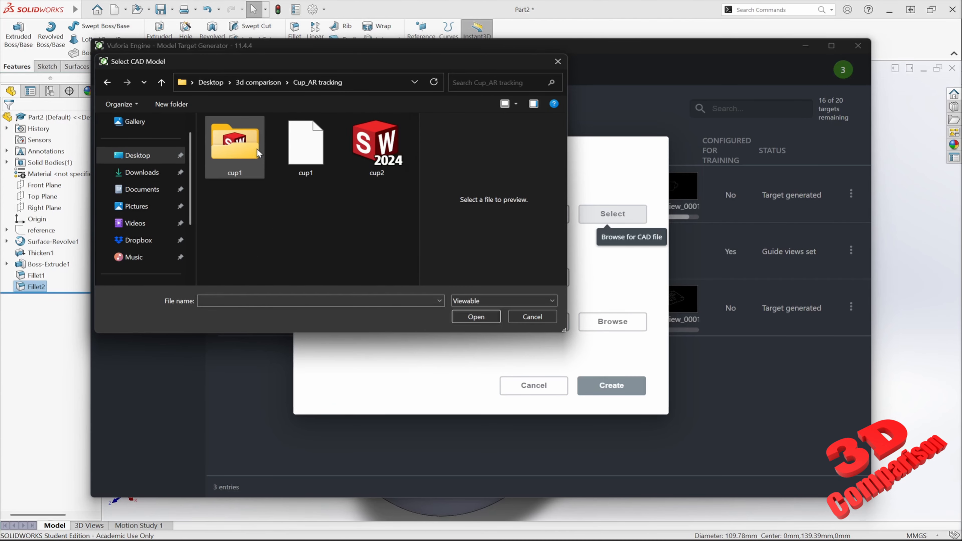
left_click(378, 148)
left_click(487, 320)
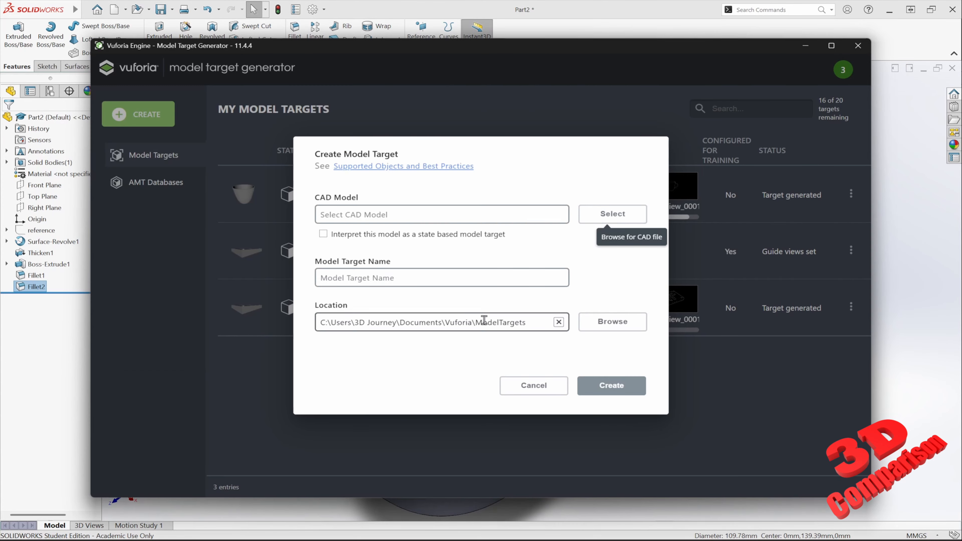
left_click(623, 388)
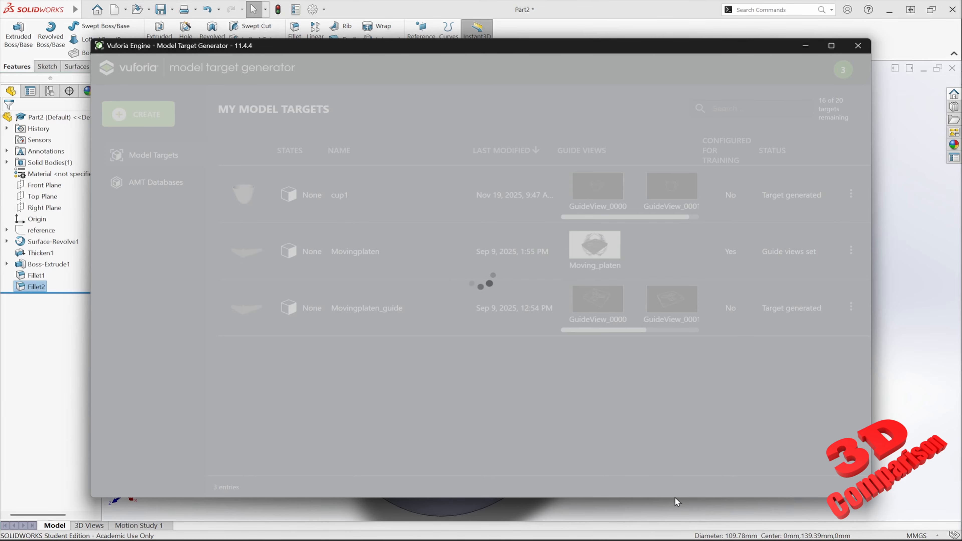
left_click(705, 540)
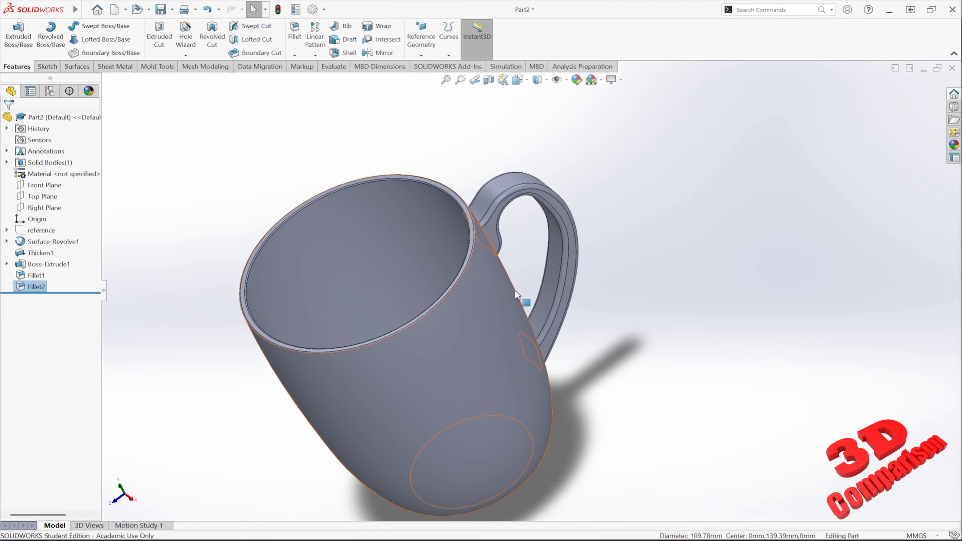
middle_click_drag(520, 300, 474, 288)
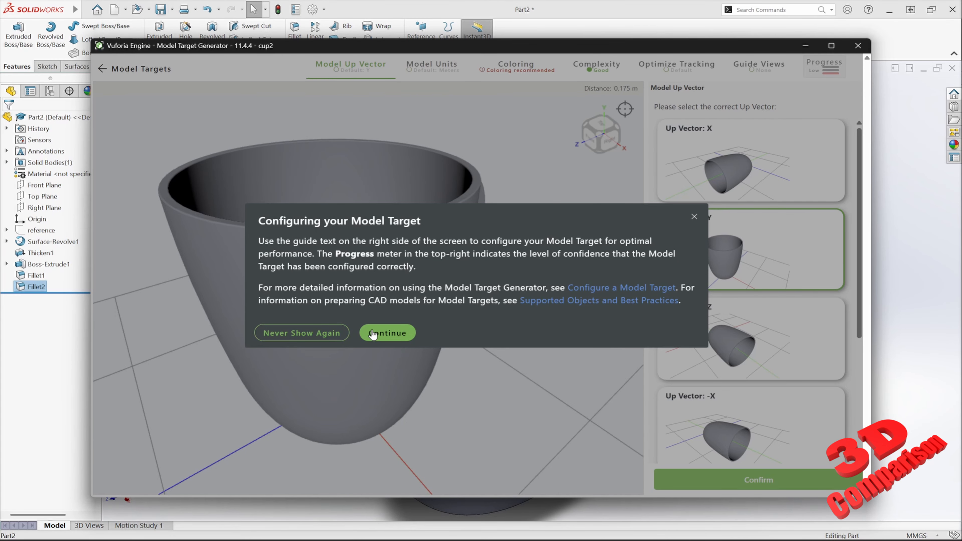
Dismiss the configuration introduction, then confirm Y as the up vector and meters as the model units.
left_click(402, 332)
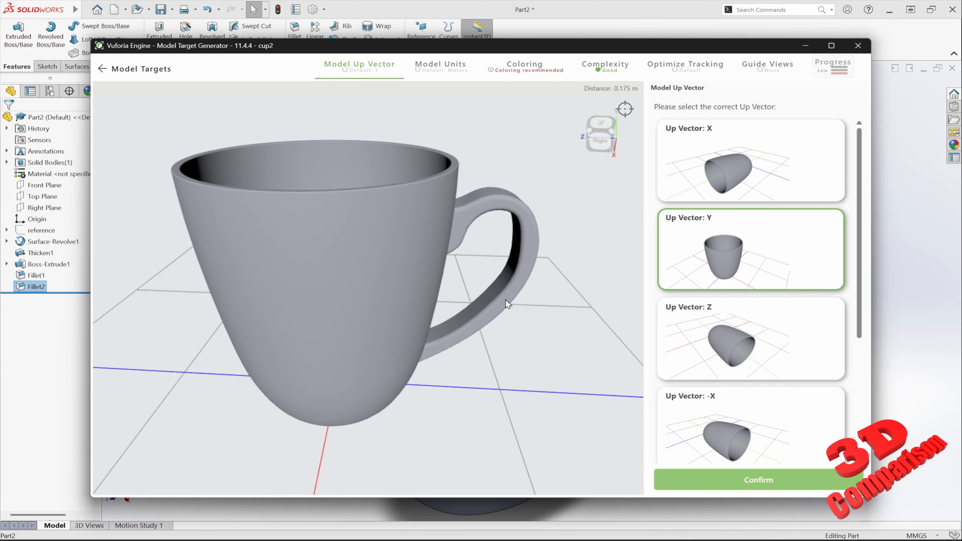
scroll(507, 303, "down", 5)
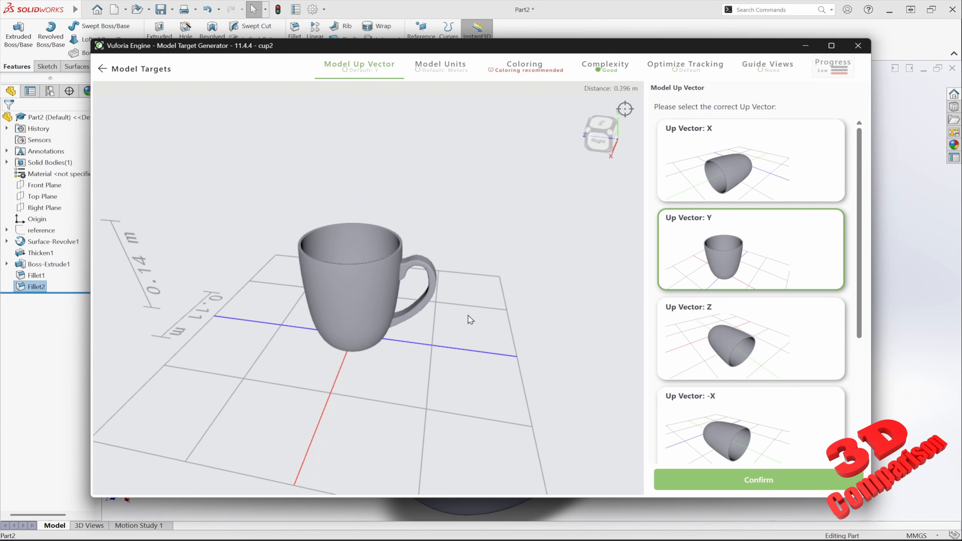
scroll(470, 320, "down", 1)
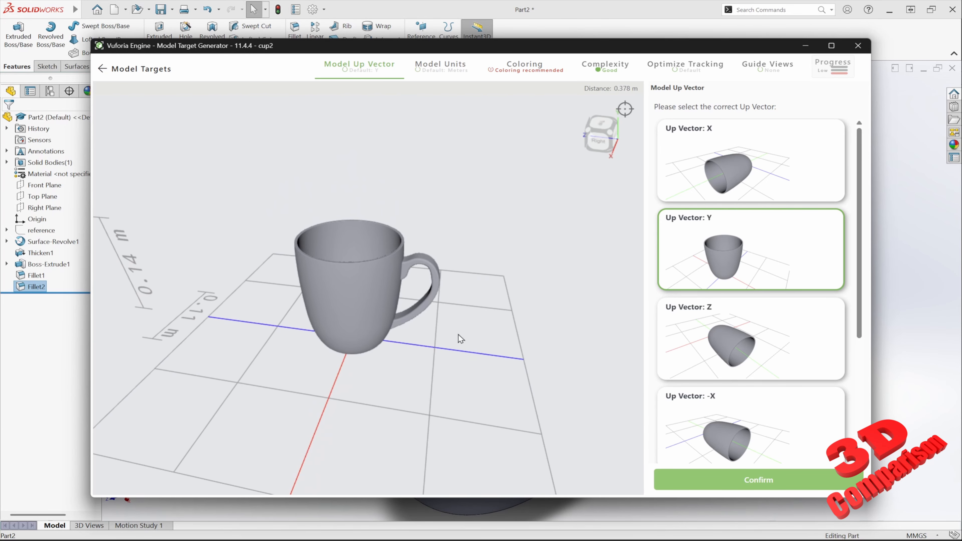
left_click(795, 485)
left_click(778, 478)
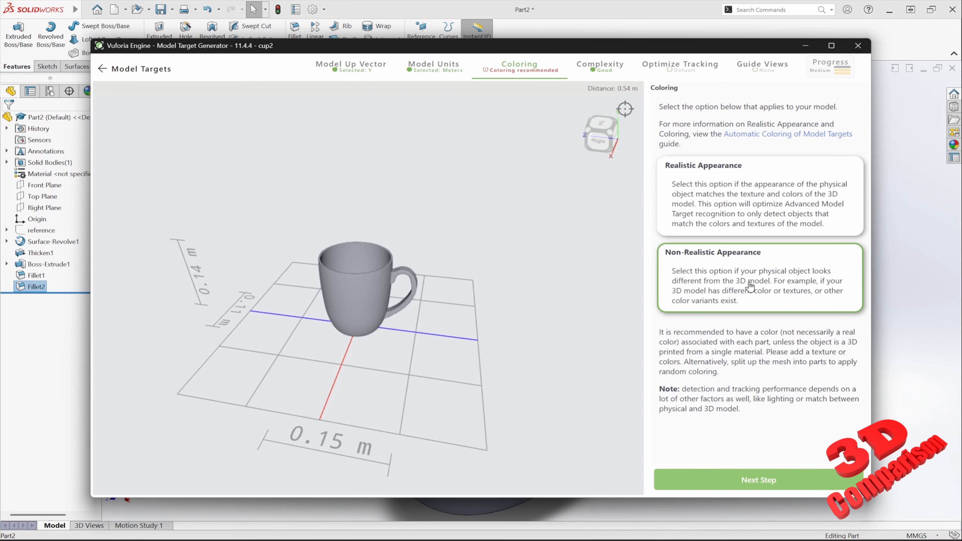
Accept the non-realistic appearance, the model complexity and the default tracking optimization.
left_click(789, 485)
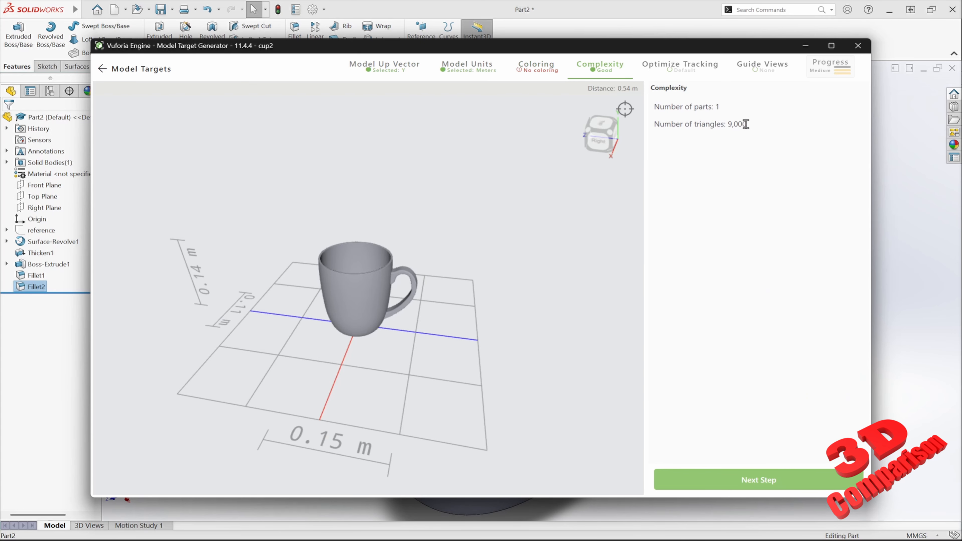
double_click(732, 124)
left_click(774, 194)
left_click(784, 484)
left_click(774, 475)
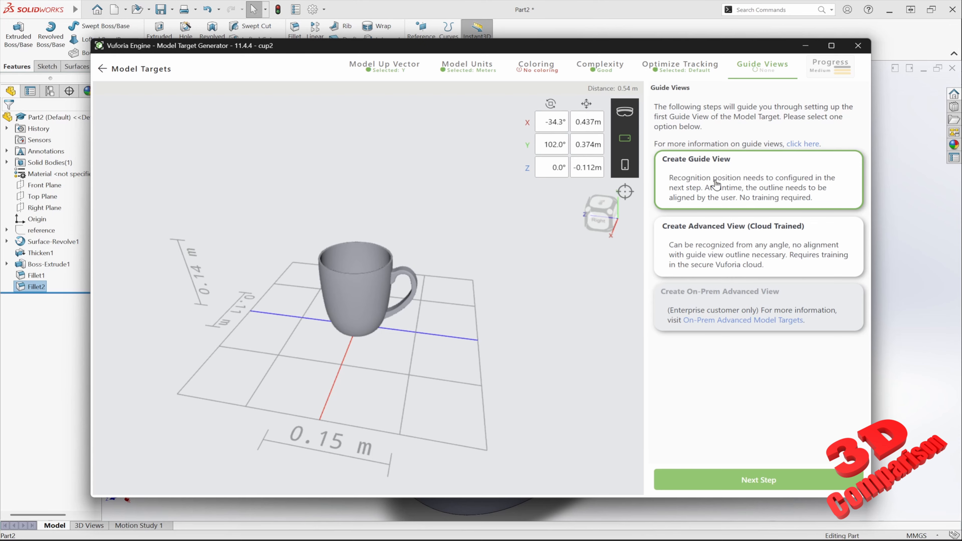
Create a guide view in portrait format for phones and tablets, with the mug seen diagonally from above and its handle visible.
left_click(761, 478)
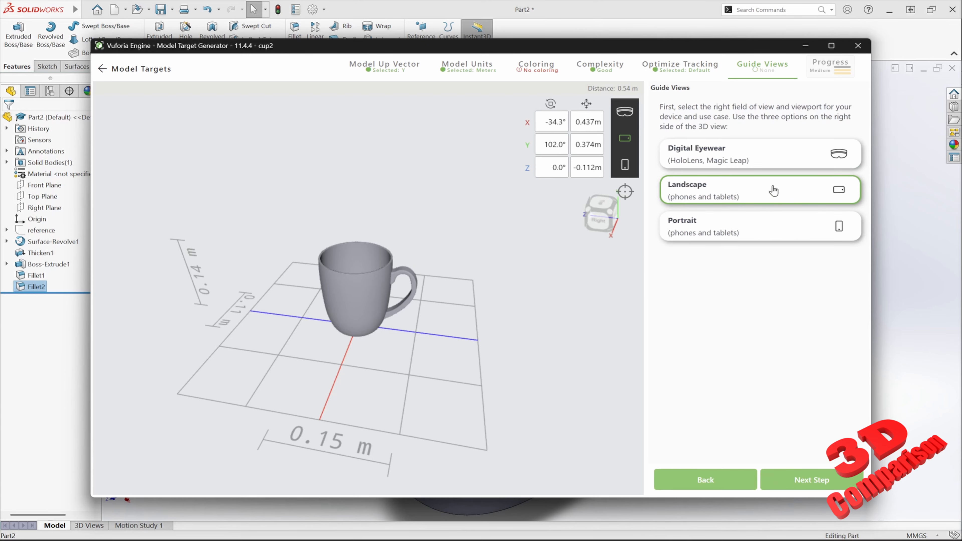
left_click(754, 228)
left_click(812, 479)
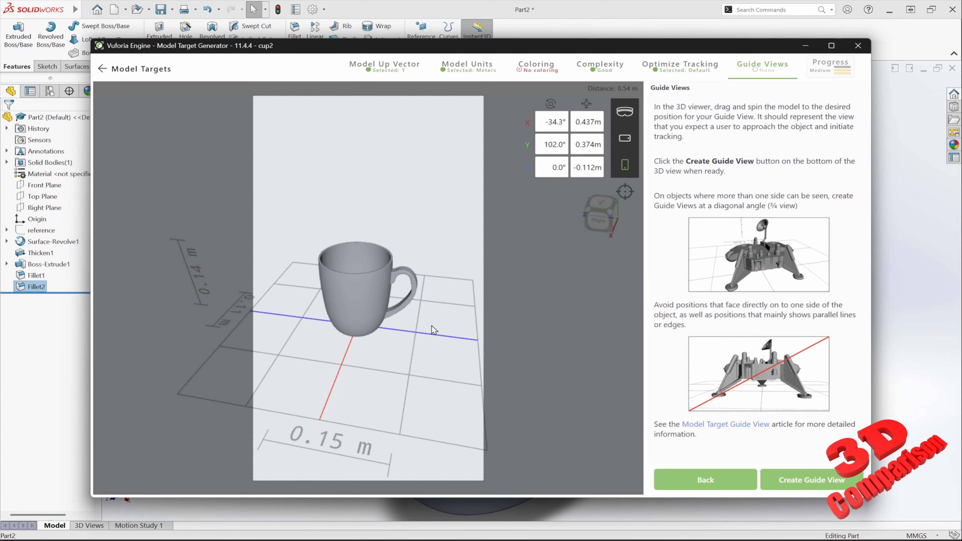
mouse_move(433, 352)
left_mouse_down()
mouse_move(436, 325)
mouse_move(486, 313)
mouse_move(446, 334)
mouse_move(447, 346)
left_mouse_up()
left_click(811, 481)
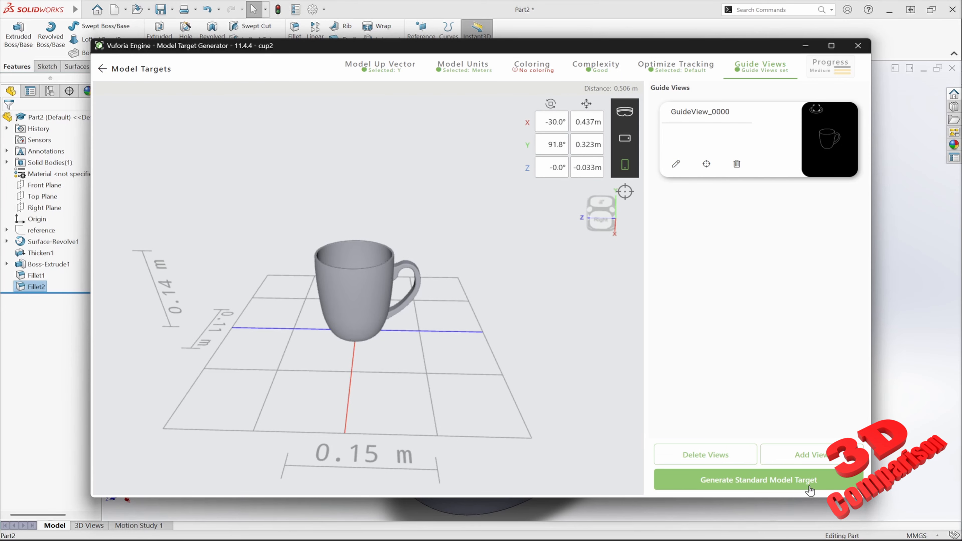
Cancel the target generation dialog and rename the guide view as Christmascup.
left_click(809, 488)
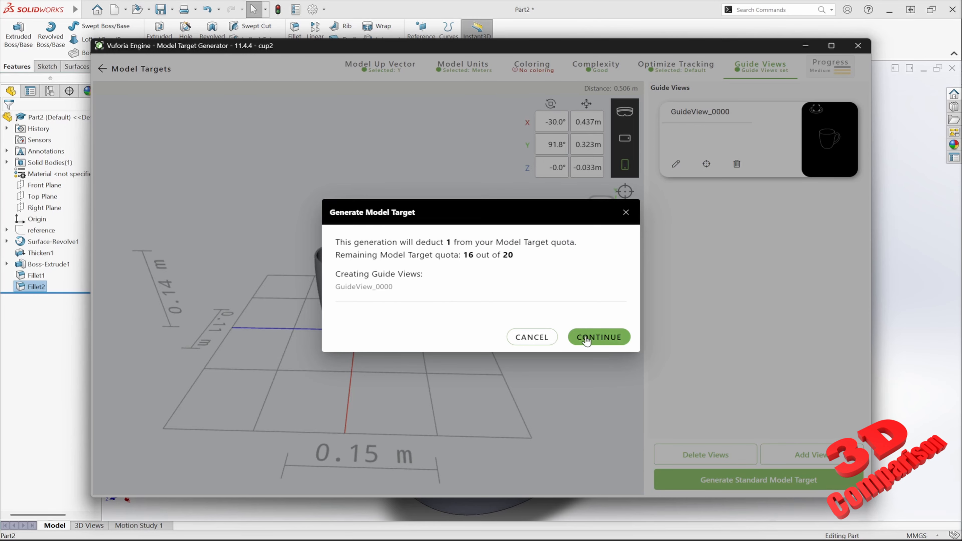
left_click(535, 338)
double_click(737, 111)
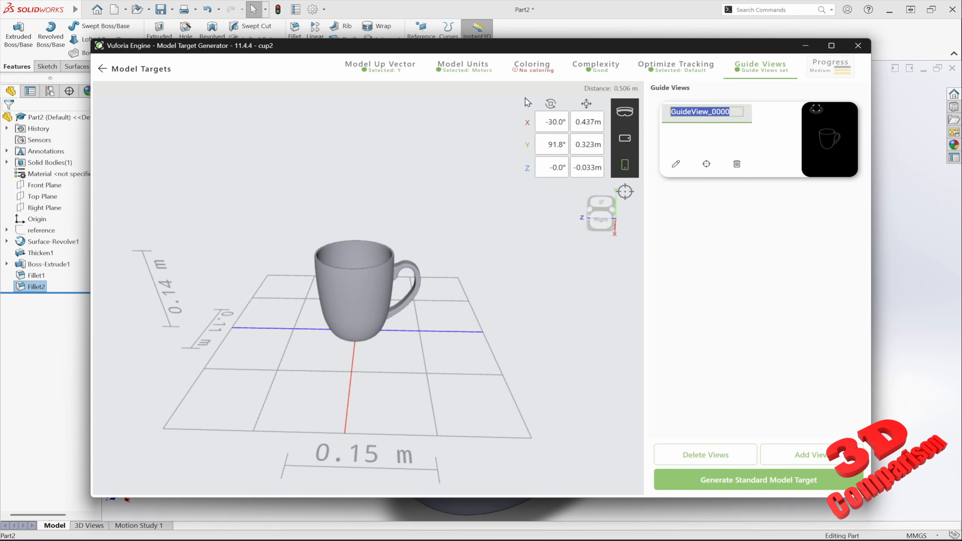
type("Christmascup")
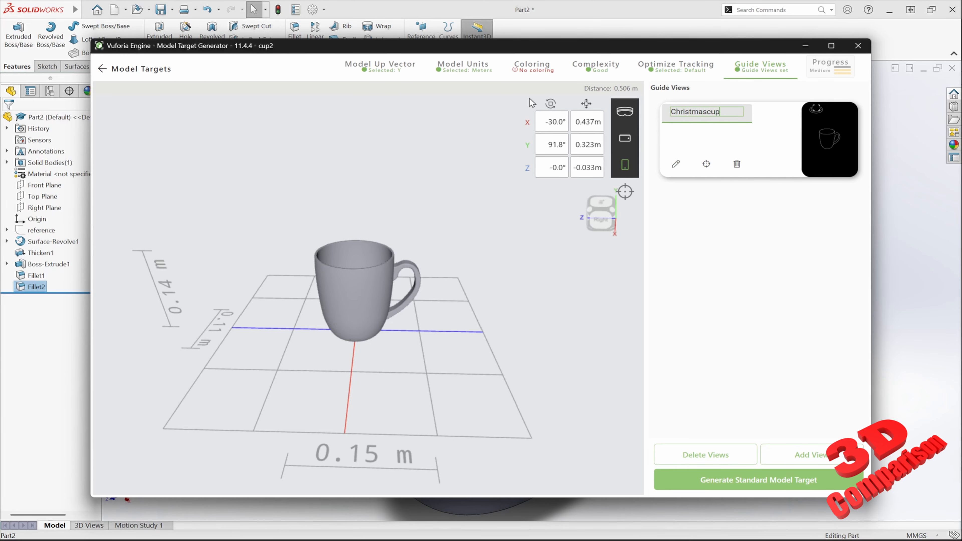
Generate the standard model target with the Christmascup guide view and close the finished generation dialog.
left_click(788, 486)
left_click(593, 333)
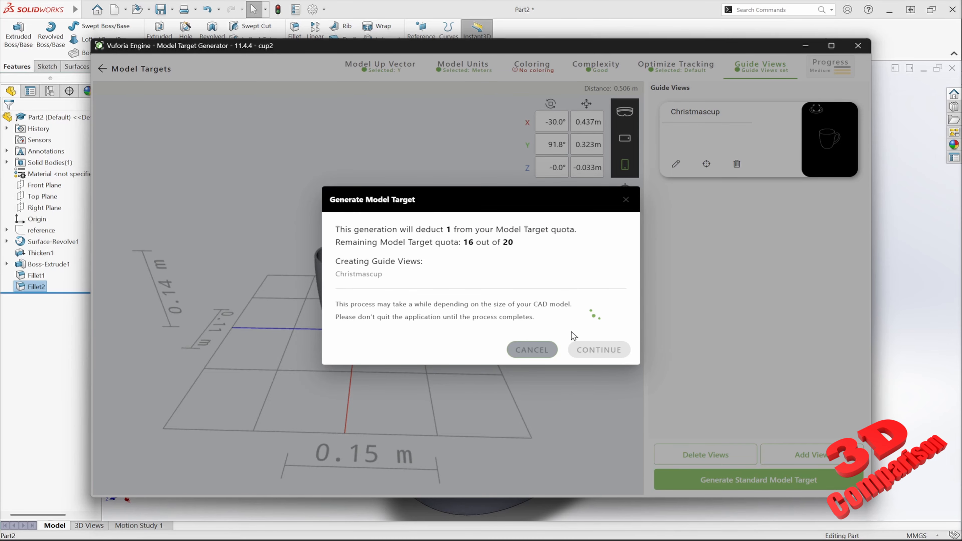
left_click(600, 350)
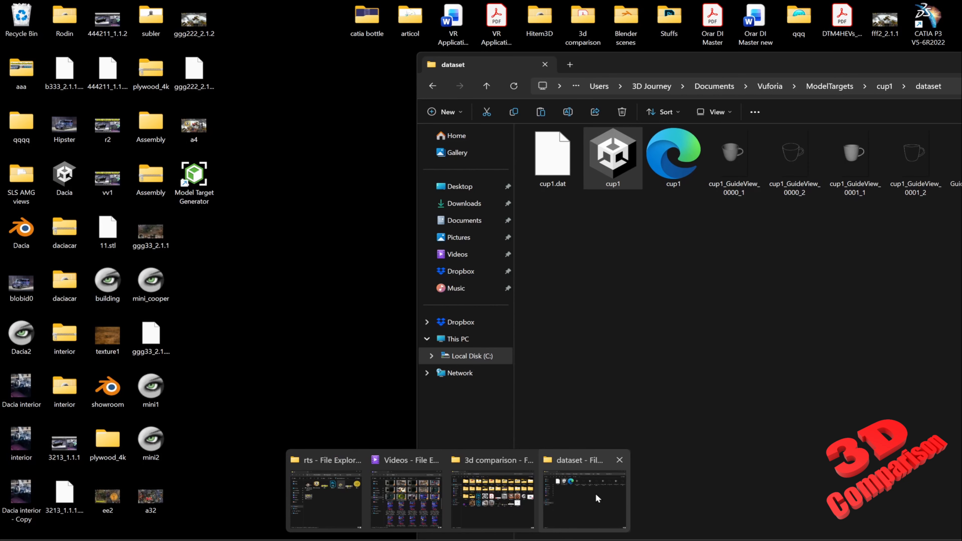
In File Explorer, open the dataset folder of cup2 under ModelTargets and copy the path of the cup2 Unity package.
left_click(596, 493)
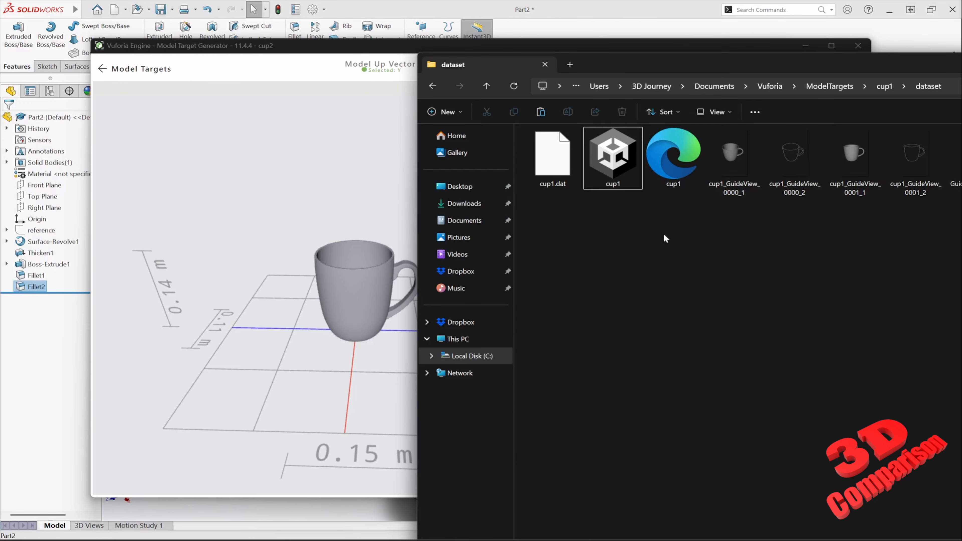
left_click_drag(725, 68, 418, 54)
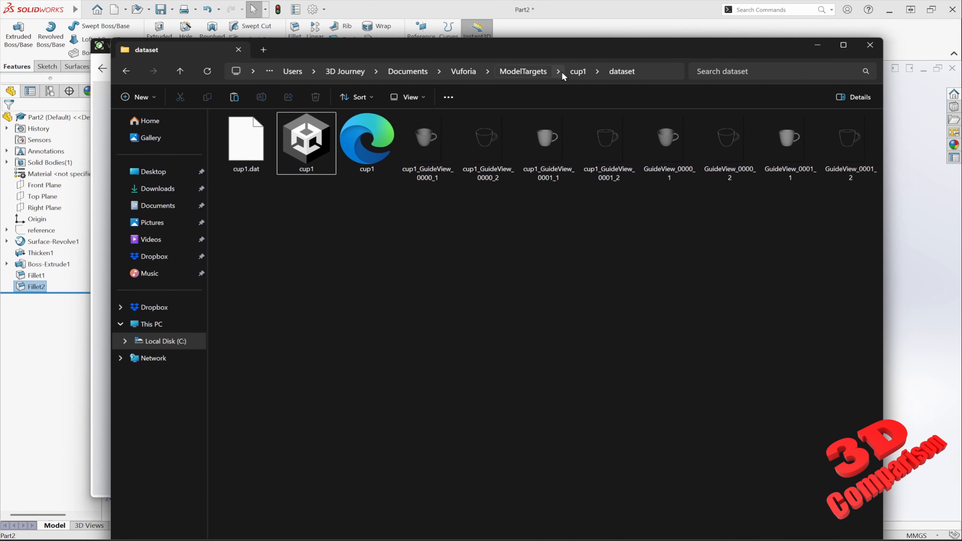
left_click(575, 72)
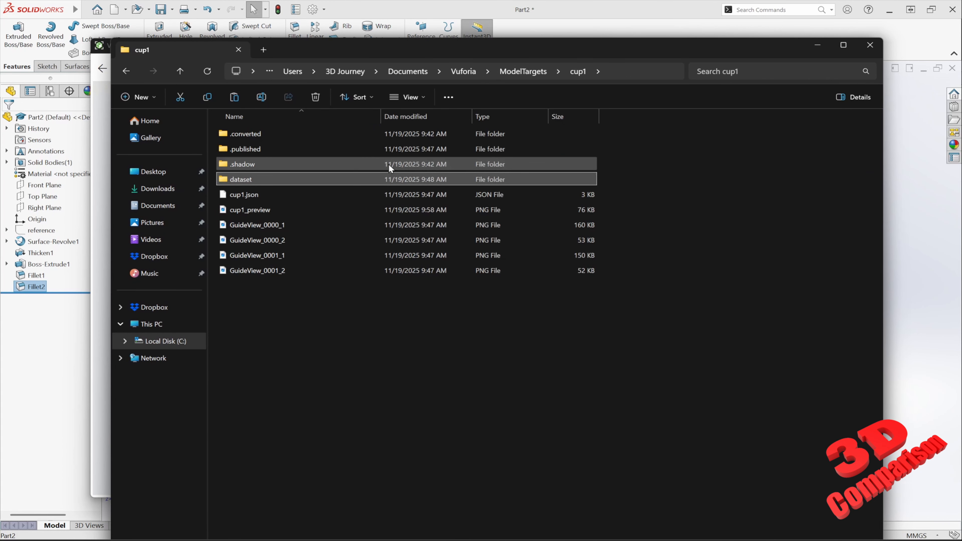
left_click(538, 74)
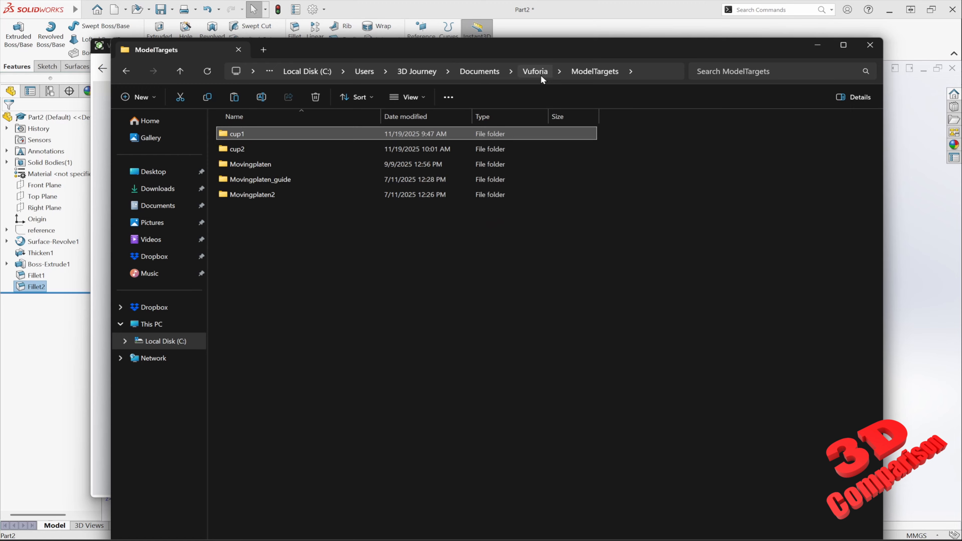
double_click(277, 150)
double_click(280, 145)
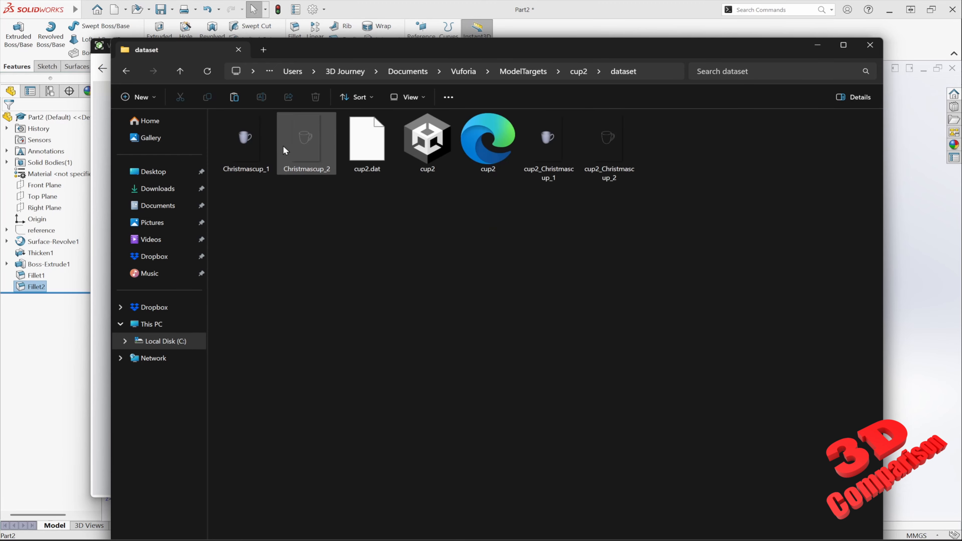
left_click(426, 147)
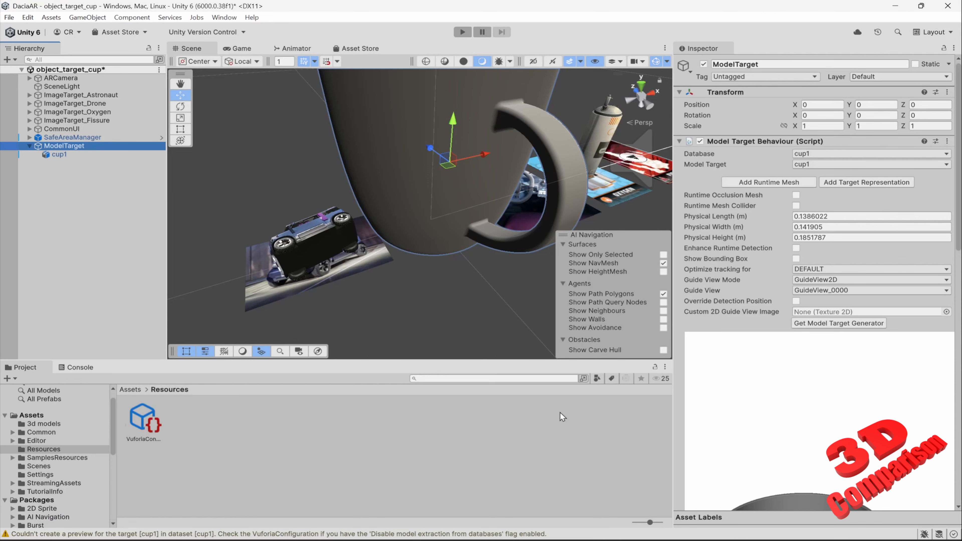
left_click(282, 427)
right_click(282, 427)
left_click(354, 227)
type("\"C:\\Users\\3D Journey\\Documents\\Vuforia\\ModelTargets\\cup2\\dataset\\cup2.unitypackage\"")
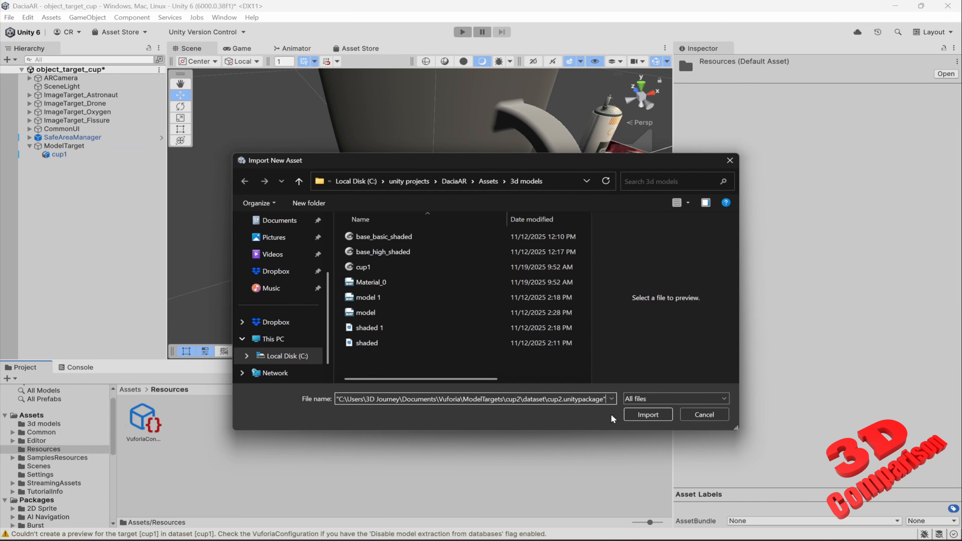
left_click(645, 416)
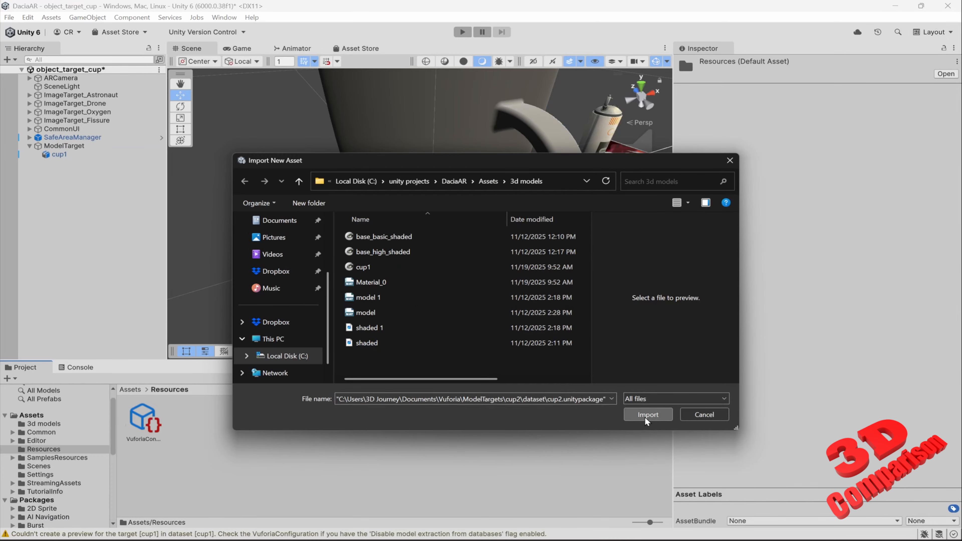
left_click(695, 415)
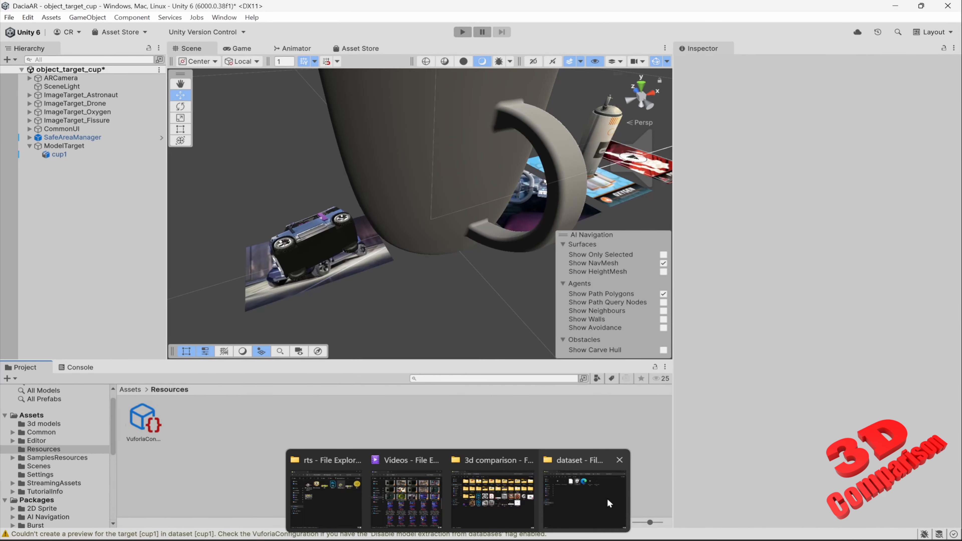
Import the cup2 Unity package from the File Explorer dataset folder into the Unity project, including all of its items.
left_click(609, 502)
left_click_drag(483, 54, 746, 30)
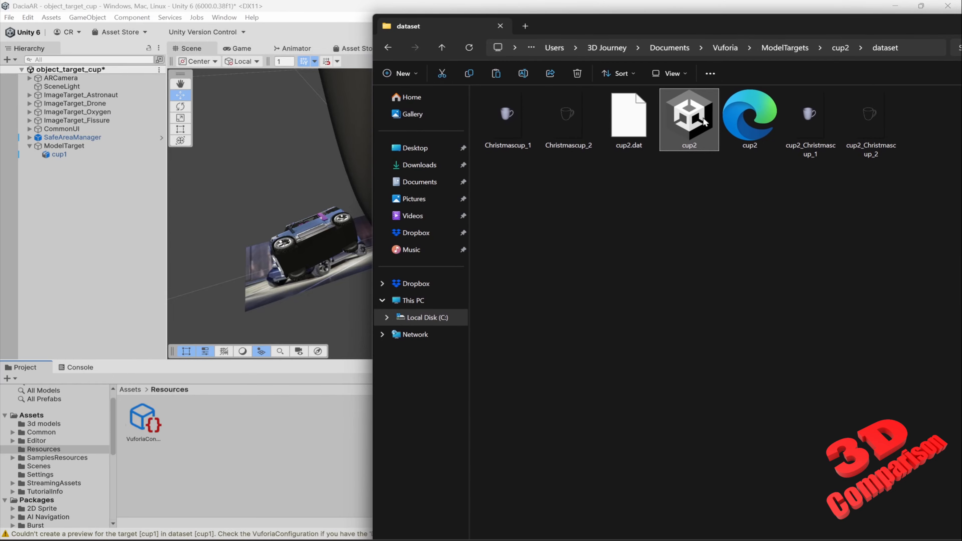
left_click_drag(702, 118, 247, 420)
left_click(316, 354)
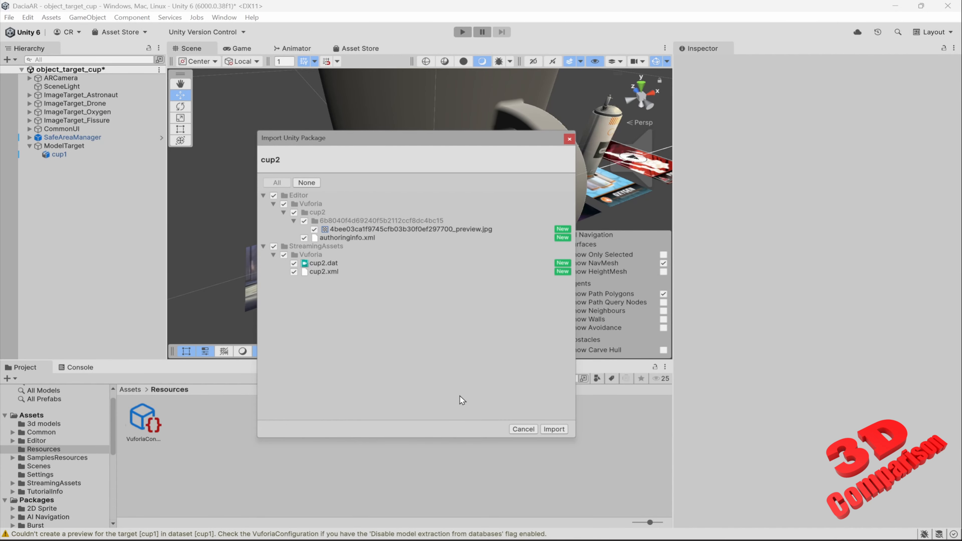
left_click(552, 429)
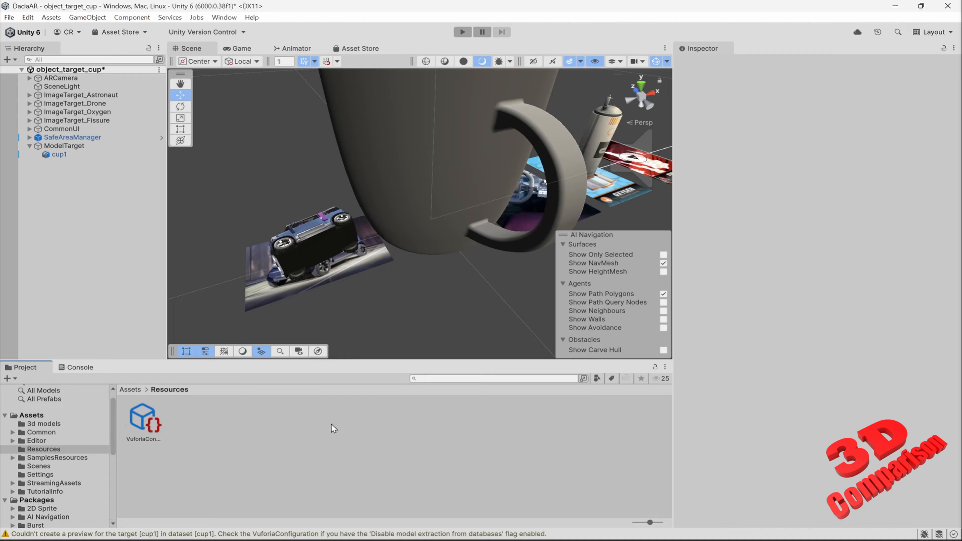
Duplicate the ModelTarget object and move the copy along the X axis to about -0.24, beside the original mug.
left_click(69, 147)
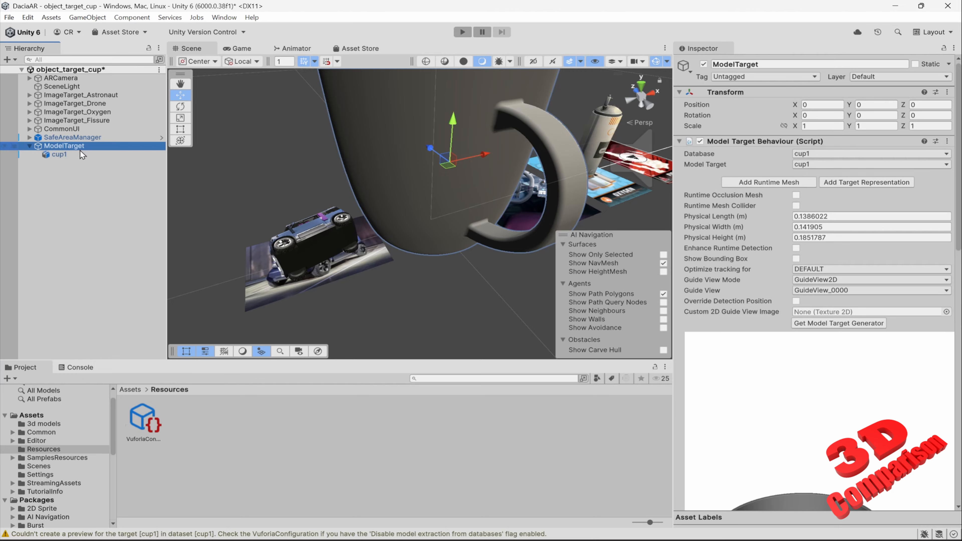
double_click(80, 149)
key("ctrl+d")
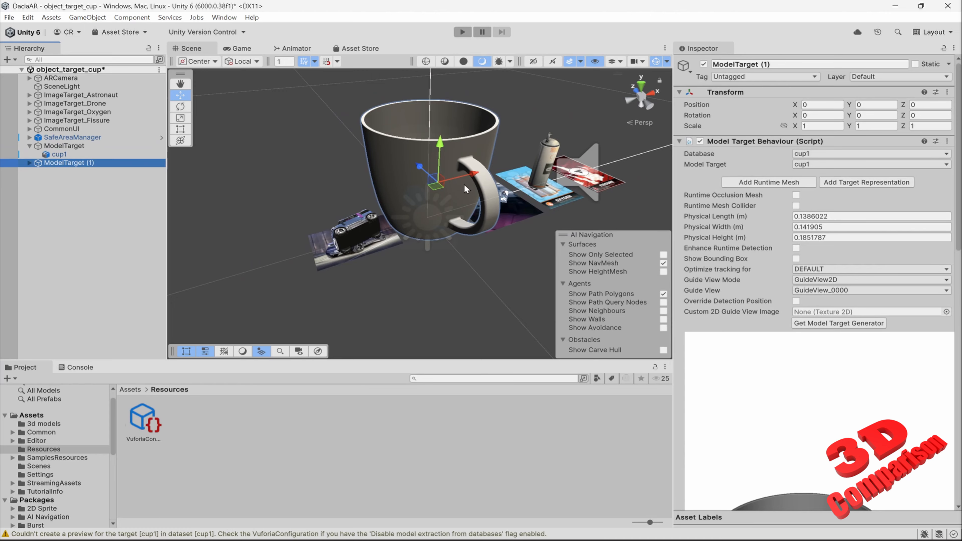
left_click_drag(470, 172, 242, 235)
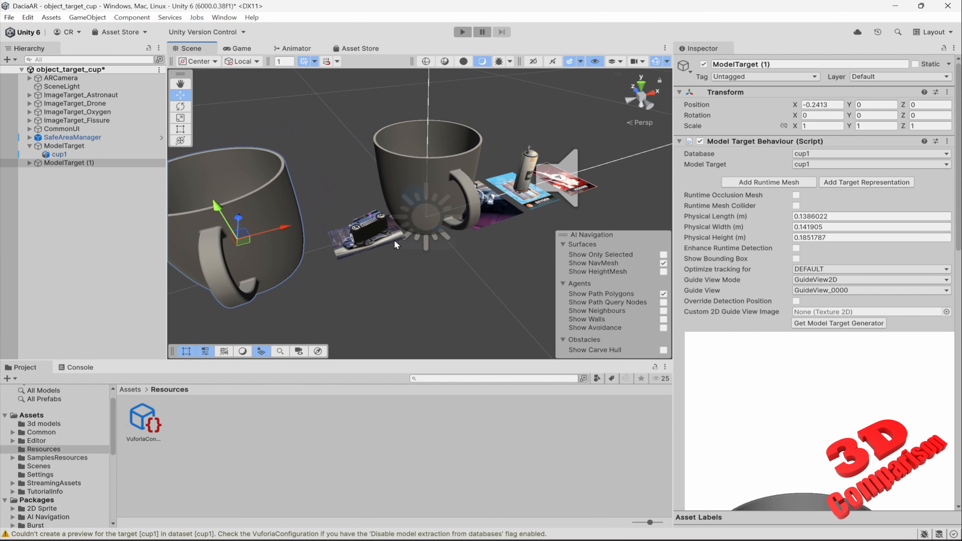
scroll(393, 244, "down", 2)
middle_click_drag(441, 236, 448, 233)
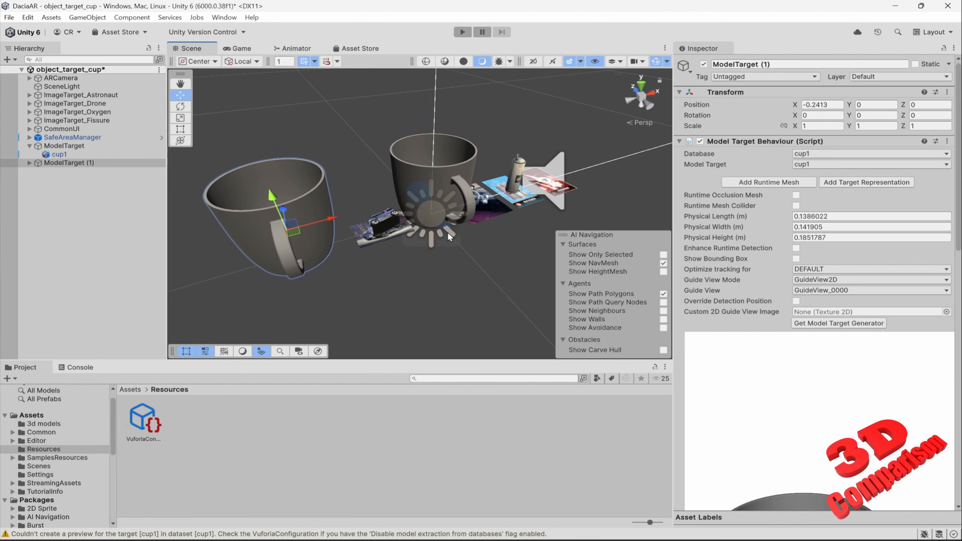
Rename the duplicated model target as Cup2 and the original model target as Cup1.
left_click(30, 162)
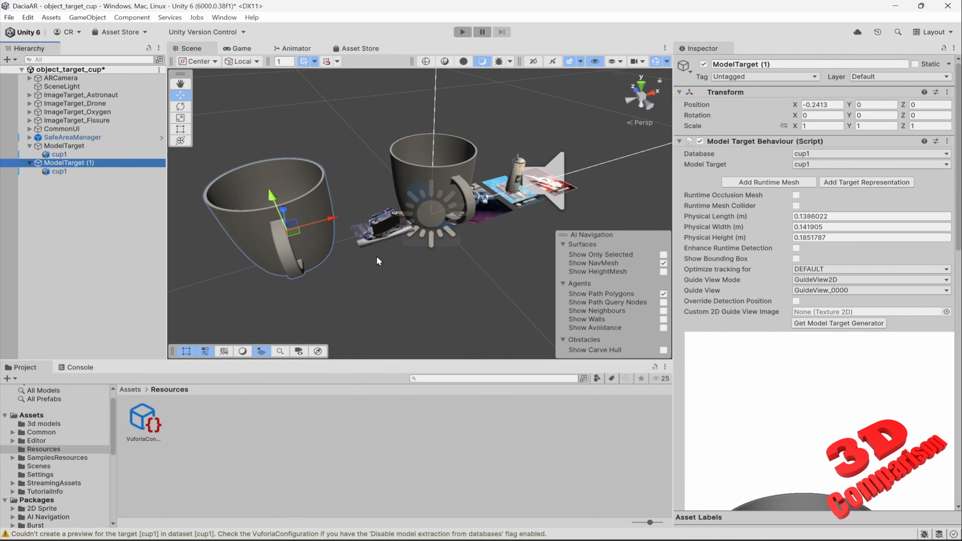
left_click(417, 281)
left_click(97, 167)
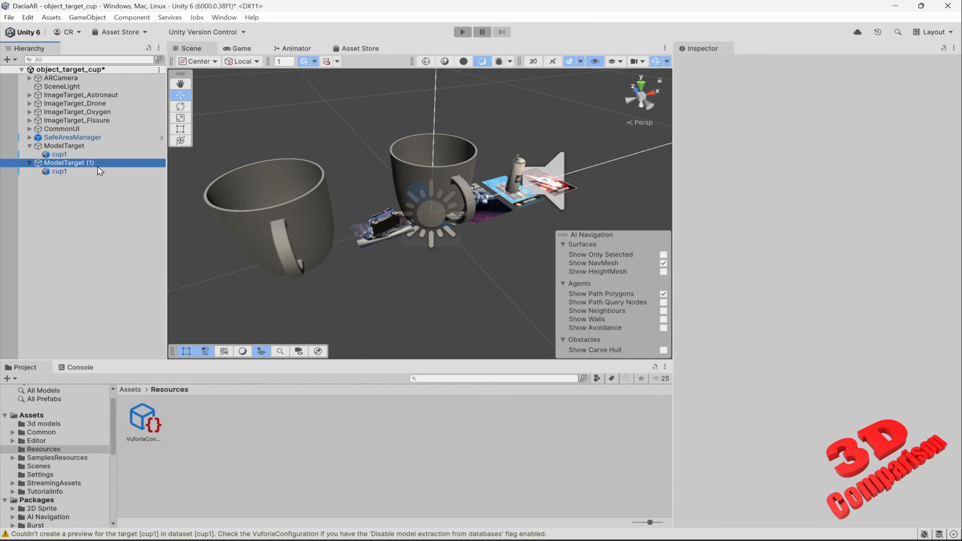
left_click(98, 167)
type("Cup2")
key("Return")
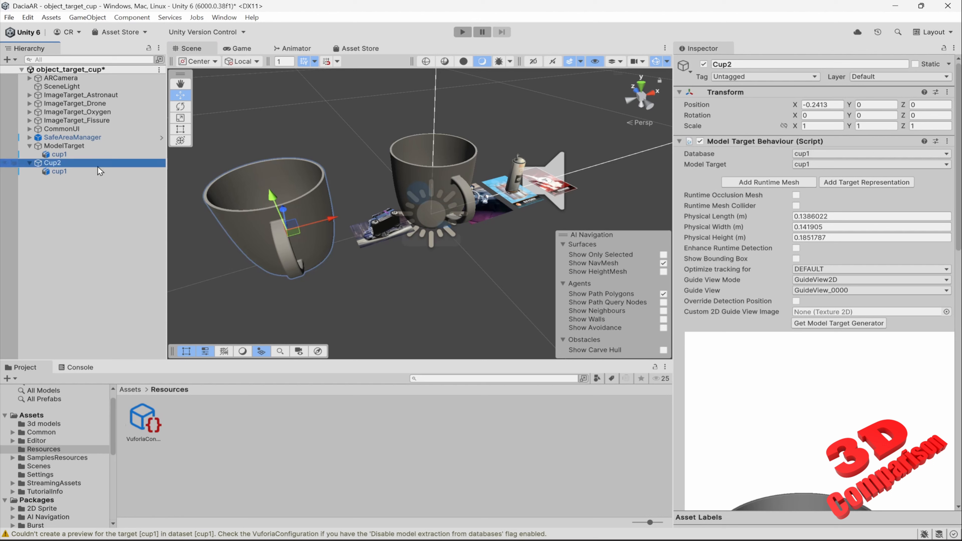
left_click(100, 143)
key("F2")
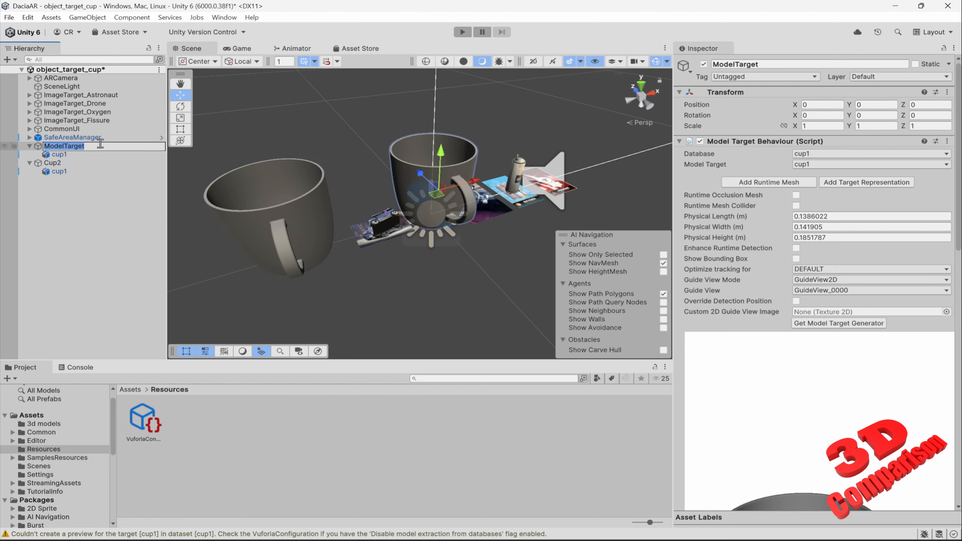
type("Cup1")
key("Return")
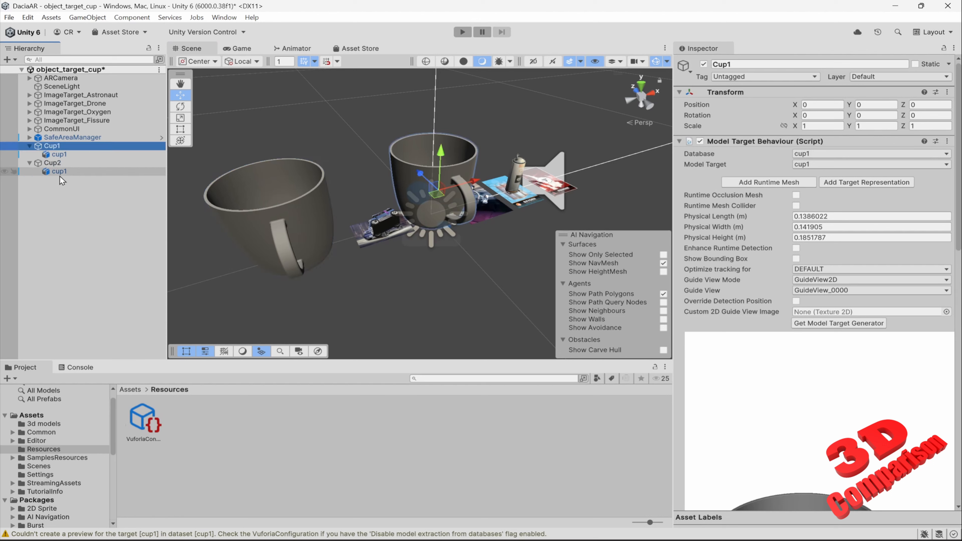
Set the Cup2 object's model target database to cup2 and check its guide view mode and model target options.
left_click(55, 162)
left_click(826, 153)
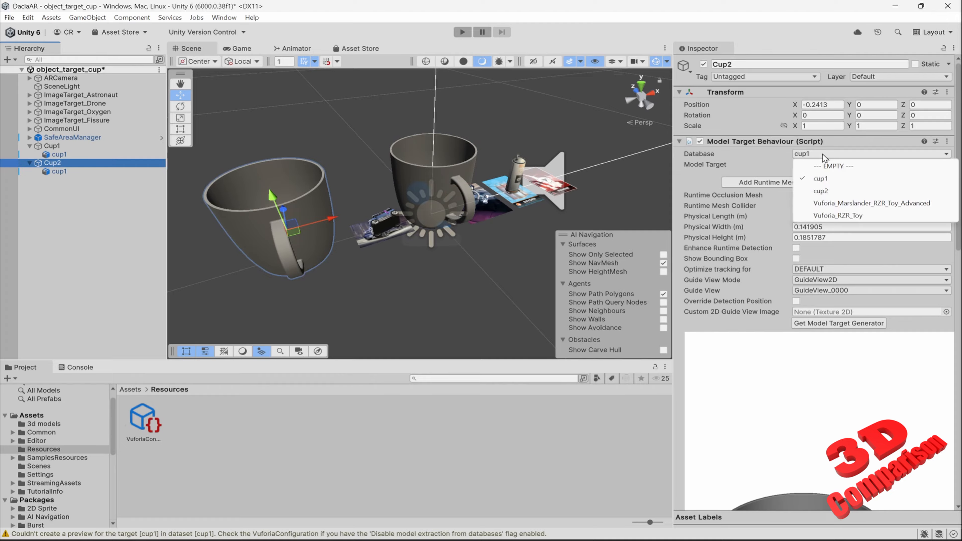
left_click(828, 191)
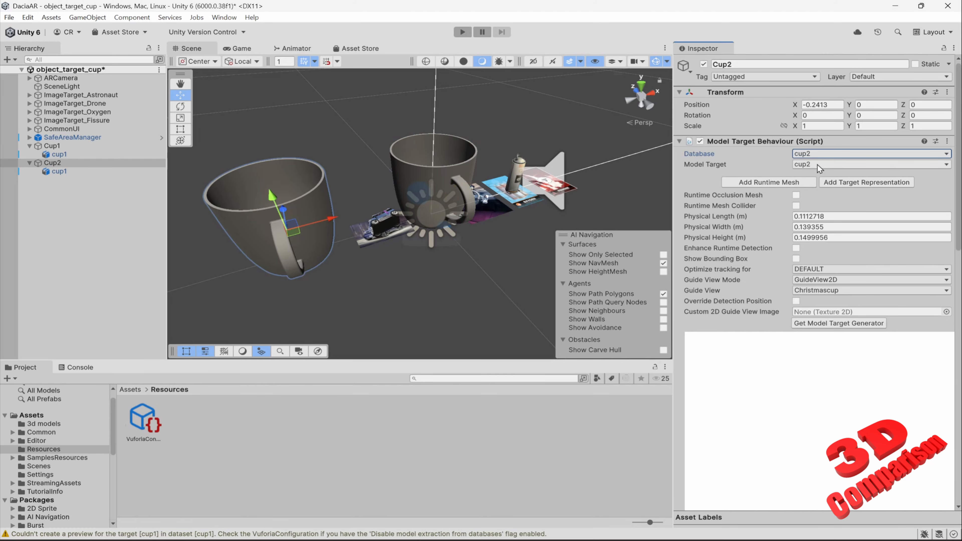
left_click(833, 280)
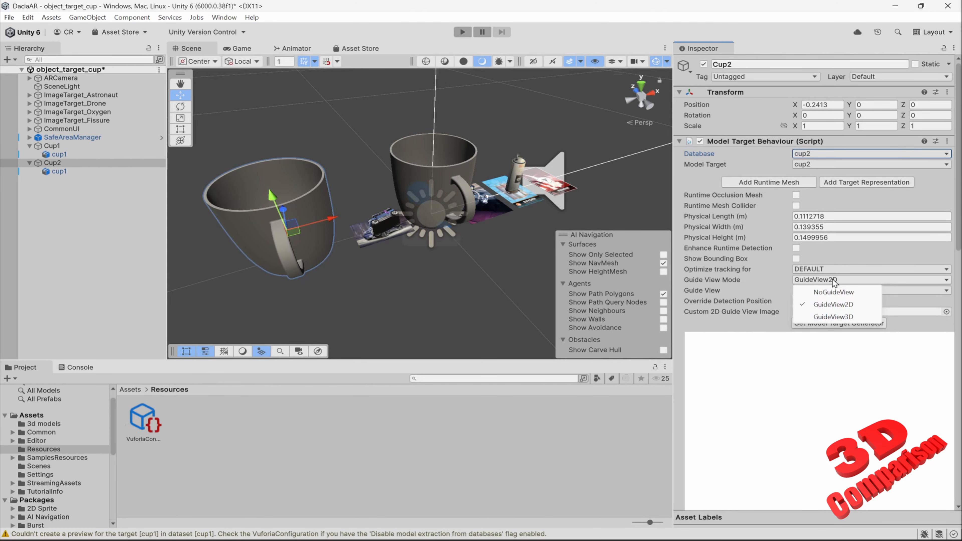
left_click(807, 164)
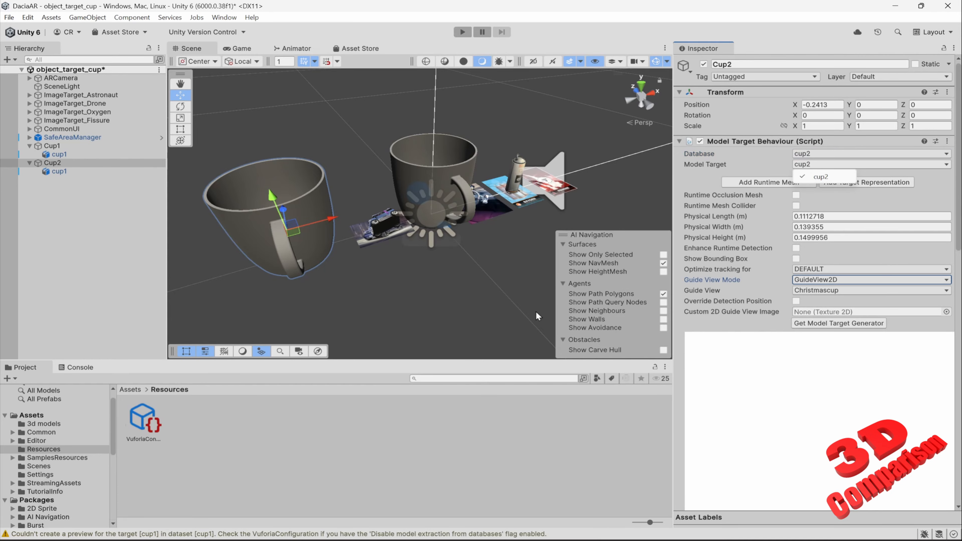
Switch to Blender and delete the old Part1 mug from the scene.
left_click(423, 456)
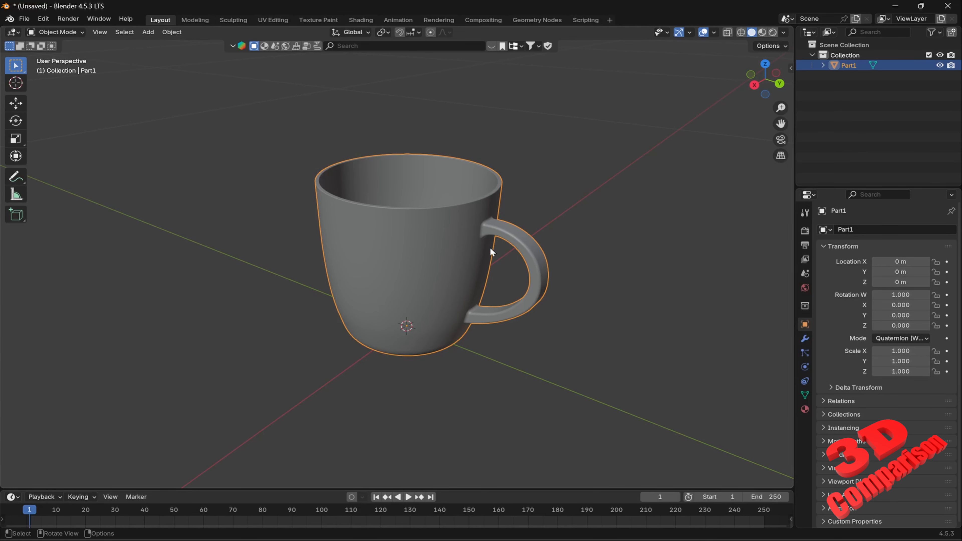
left_click(149, 98)
left_click(24, 19)
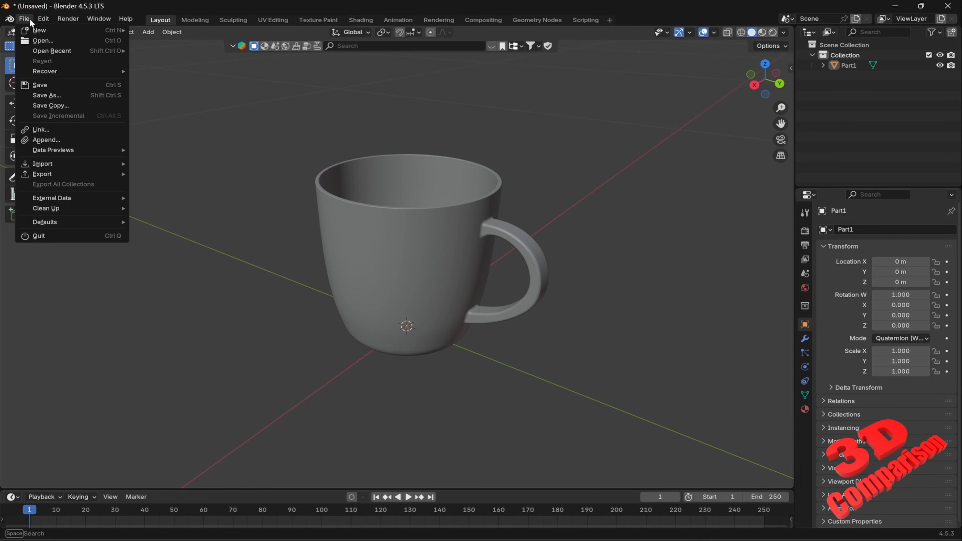
left_click(24, 19)
left_click(24, 19)
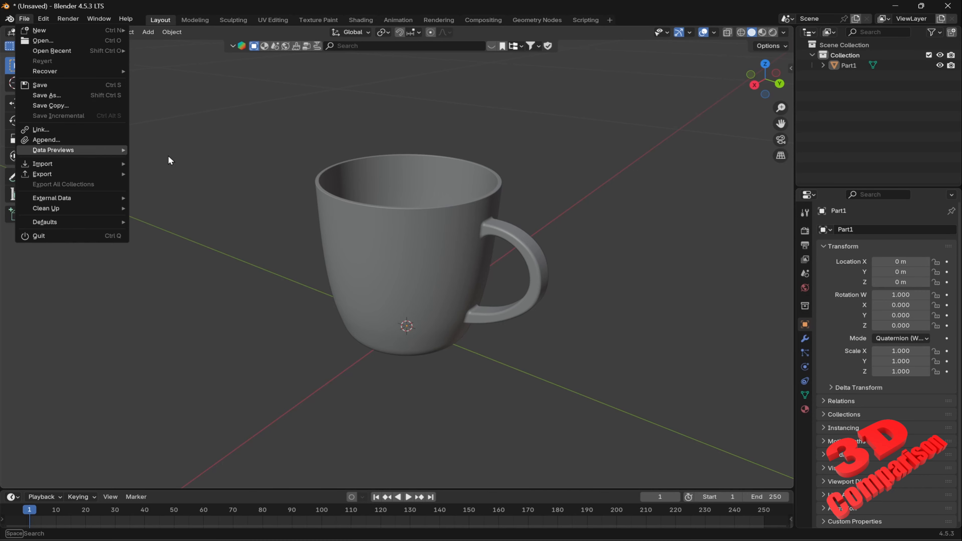
left_click(328, 181)
key("Delete")
left_click(25, 19)
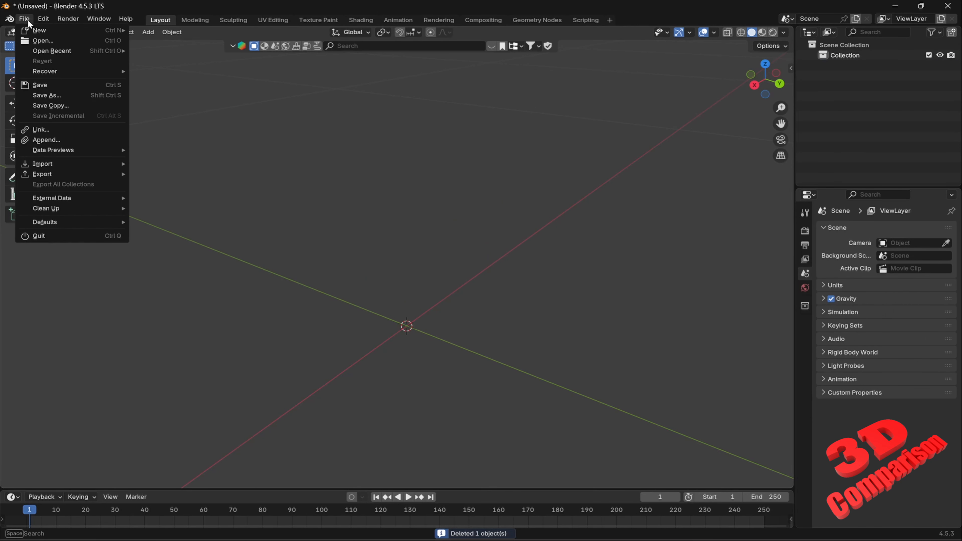
mouse_move(114, 163)
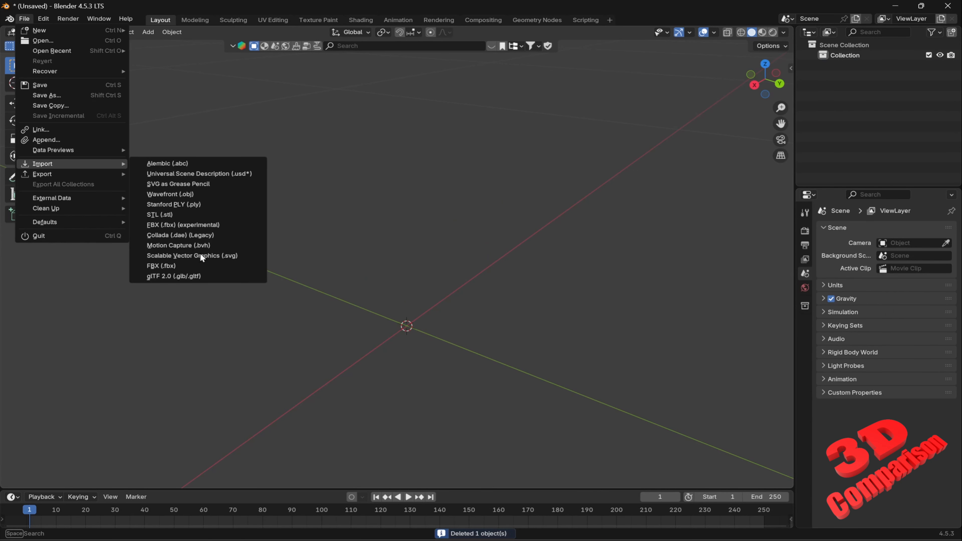
left_click(194, 277)
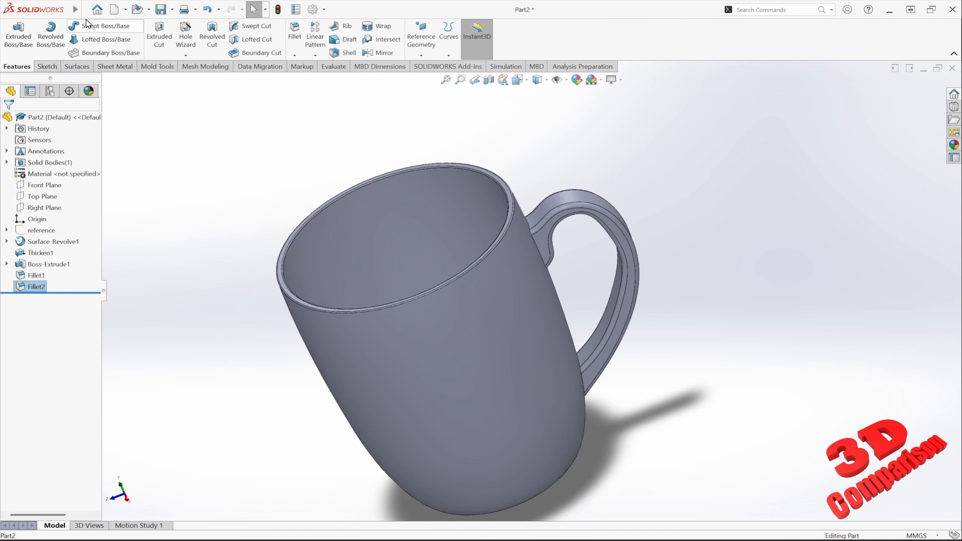
In SOLIDWORKS, save the mug part as an Extended Reality (*.gltf) file named Cup2 in the Cup_AR tracking folder.
left_click(88, 9)
left_click(114, 153)
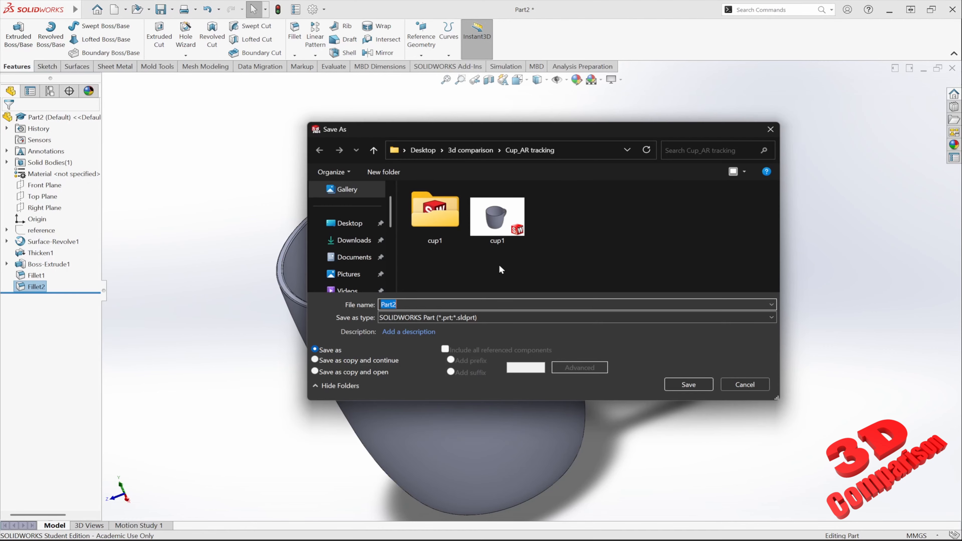
left_click(432, 317)
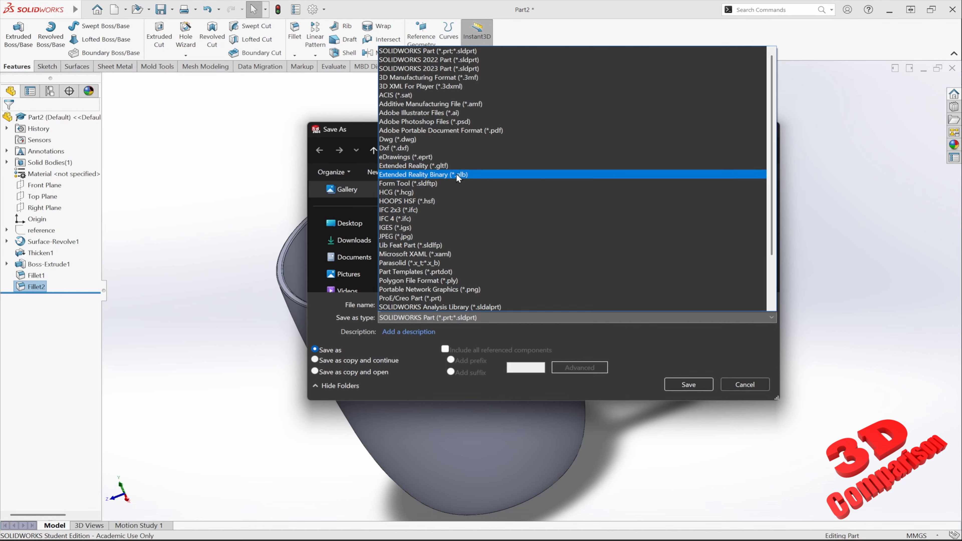
left_click(462, 166)
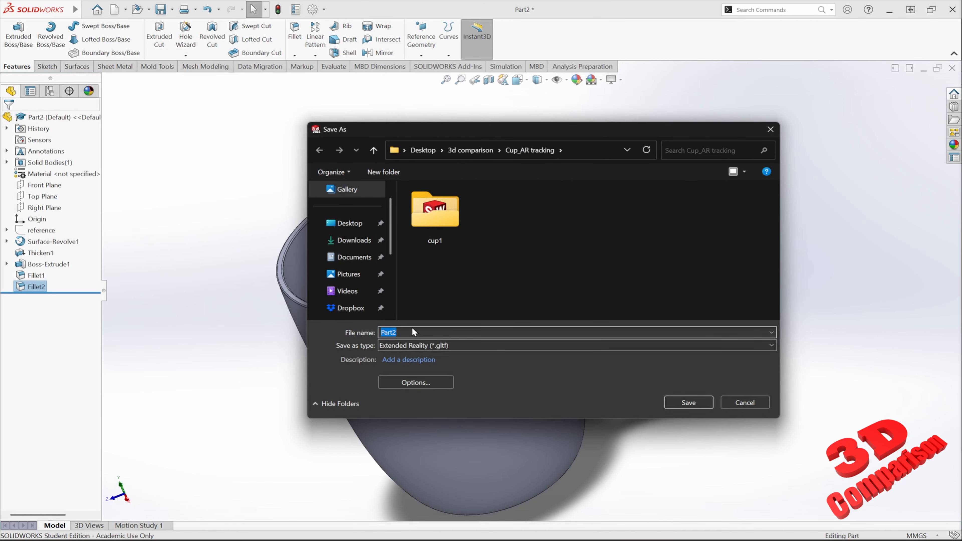
left_click(436, 347)
left_click(436, 348)
left_click(434, 335)
type("Cu")
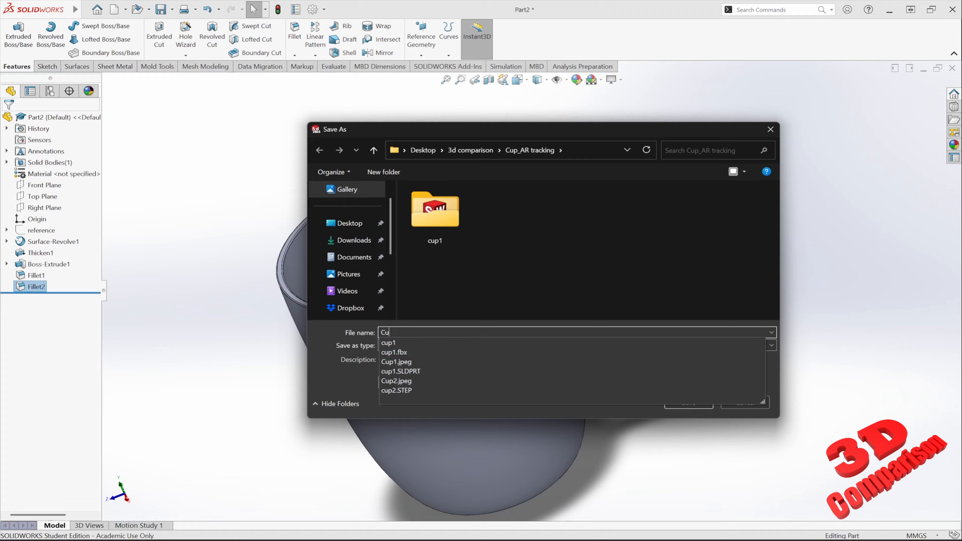
type("p2")
left_click(499, 375)
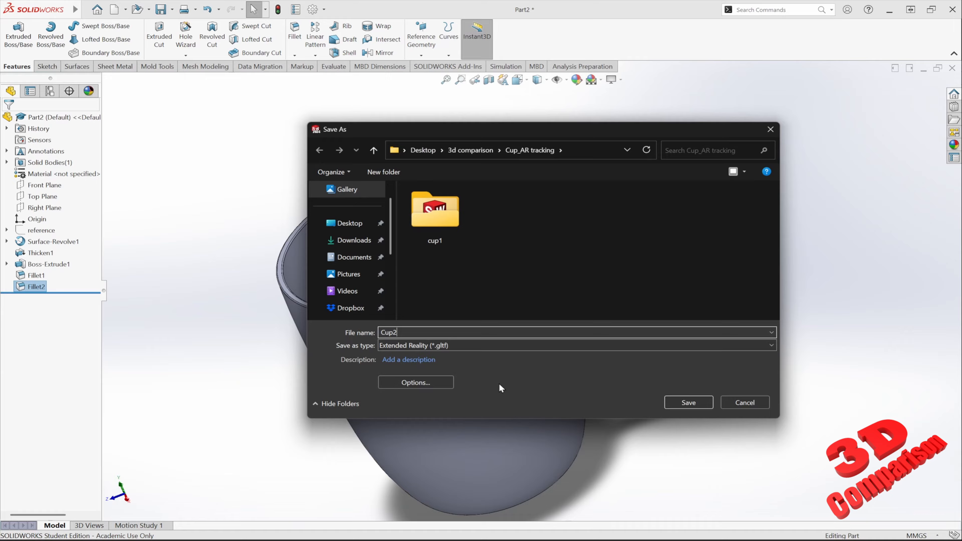
left_click(688, 402)
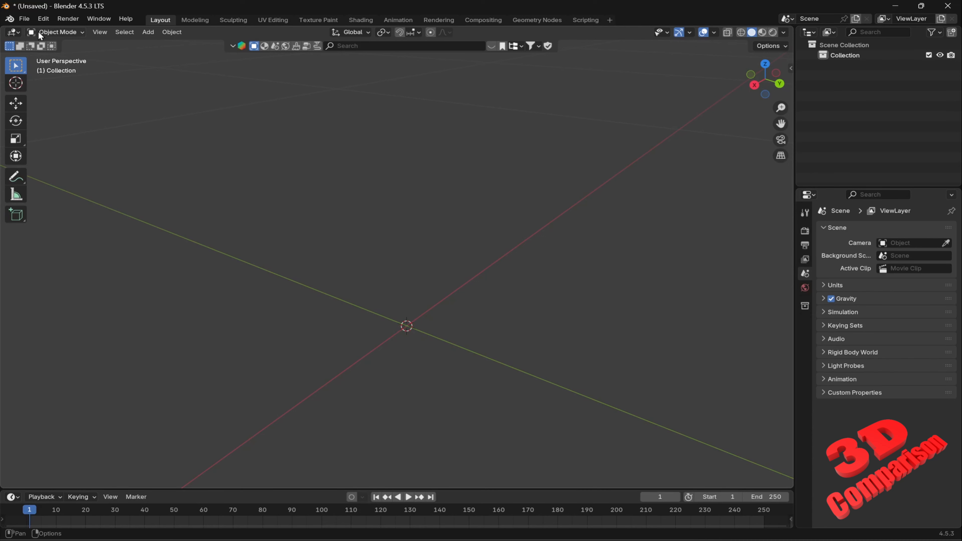
In Blender, import the mug's glTF 2.0 file from the cup2 folder inside Cup_AR tracking.
left_click(25, 19)
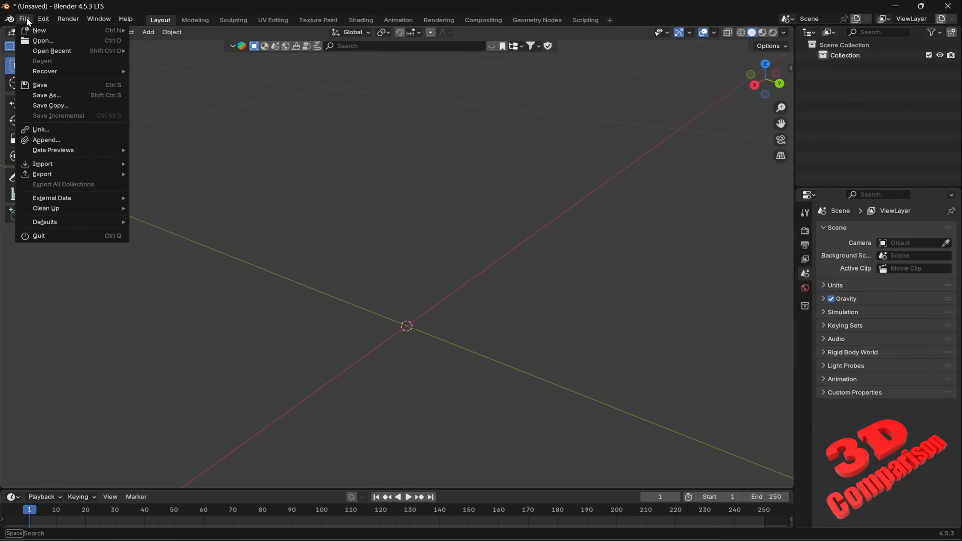
mouse_move(54, 164)
left_click(189, 277)
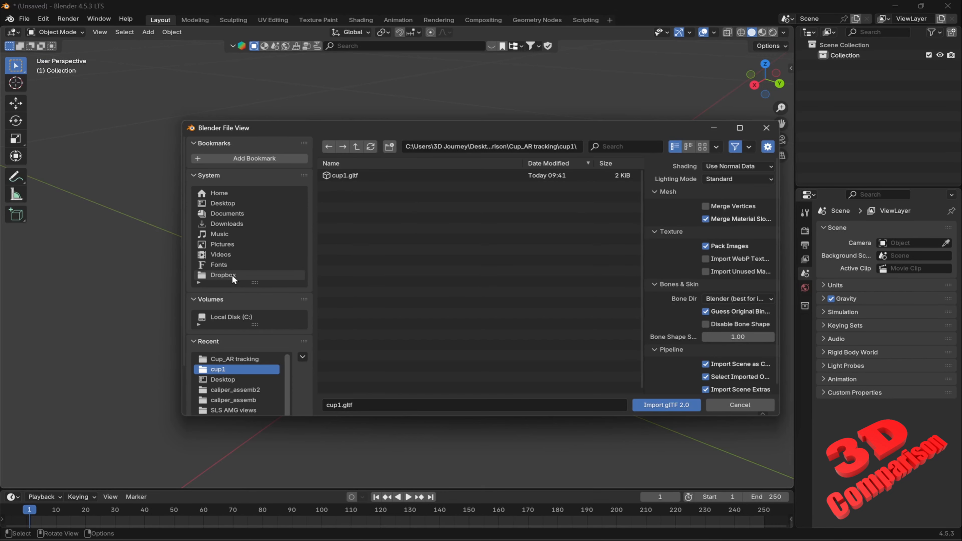
left_click(223, 202)
double_click(342, 175)
double_click(364, 175)
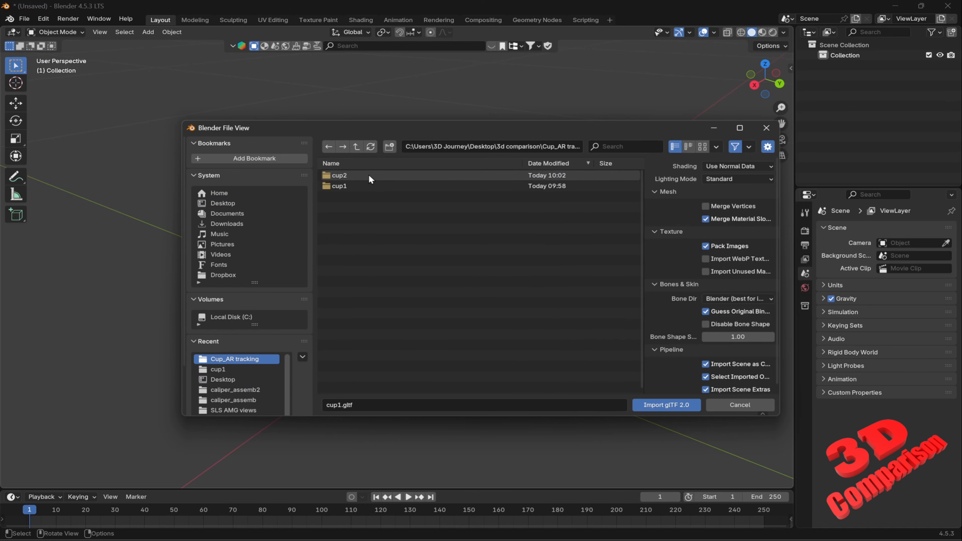
double_click(354, 175)
double_click(360, 176)
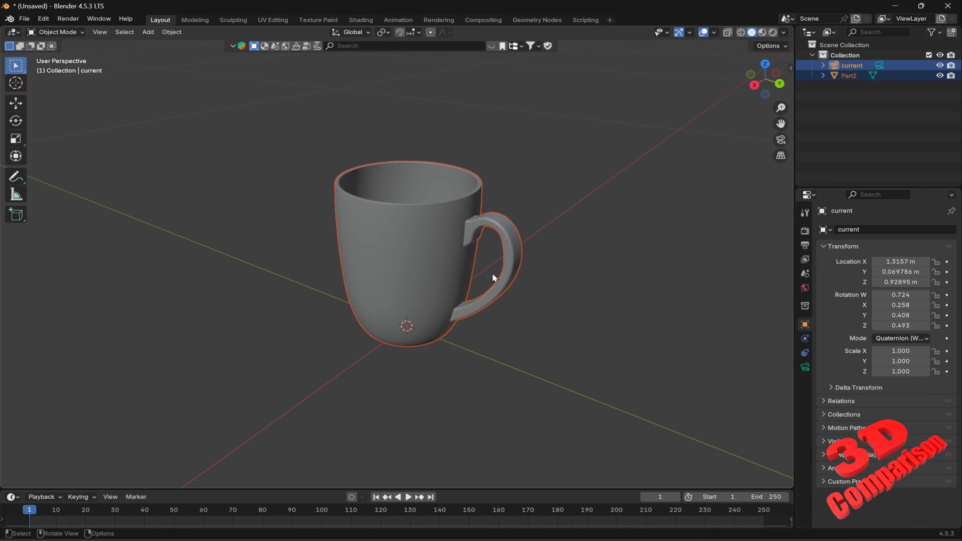
Delete the imported camera object from the scene, keeping the Part2 mug.
scroll(576, 286, "down", 10)
left_click(535, 265)
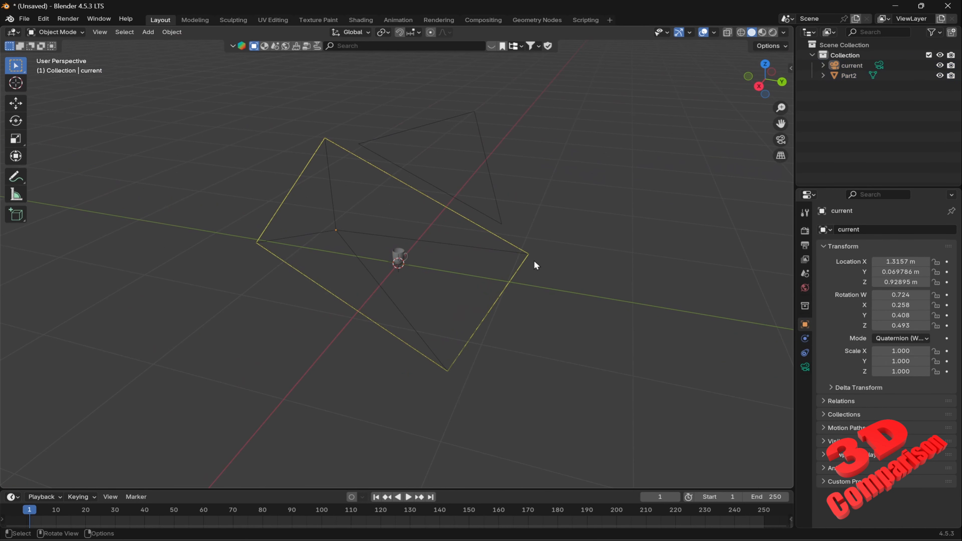
left_click(535, 265)
key("Delete")
Export the Part2 mug as cup2.fbx to the Cup_AR tracking folder, limited to selected objects.
scroll(455, 243, "up", 8)
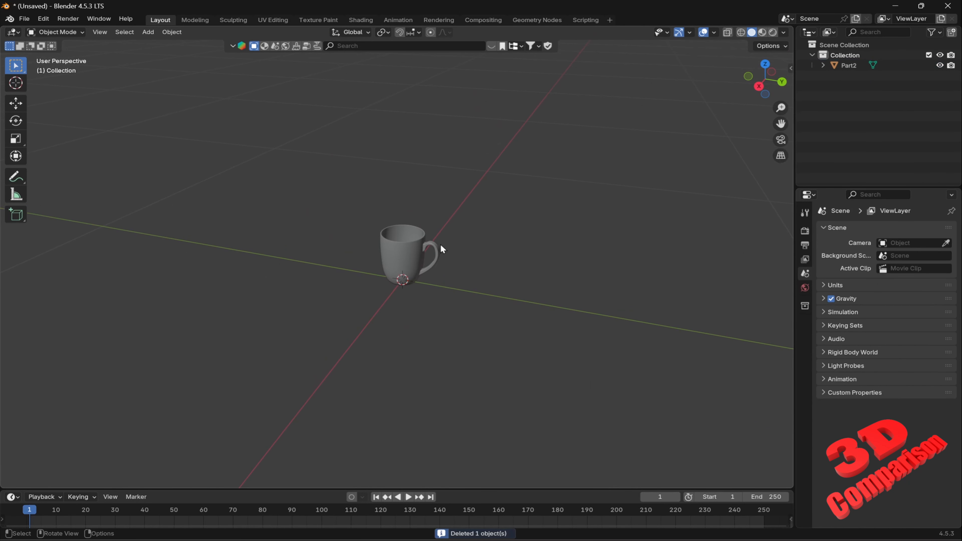
left_click(346, 224)
left_click(24, 18)
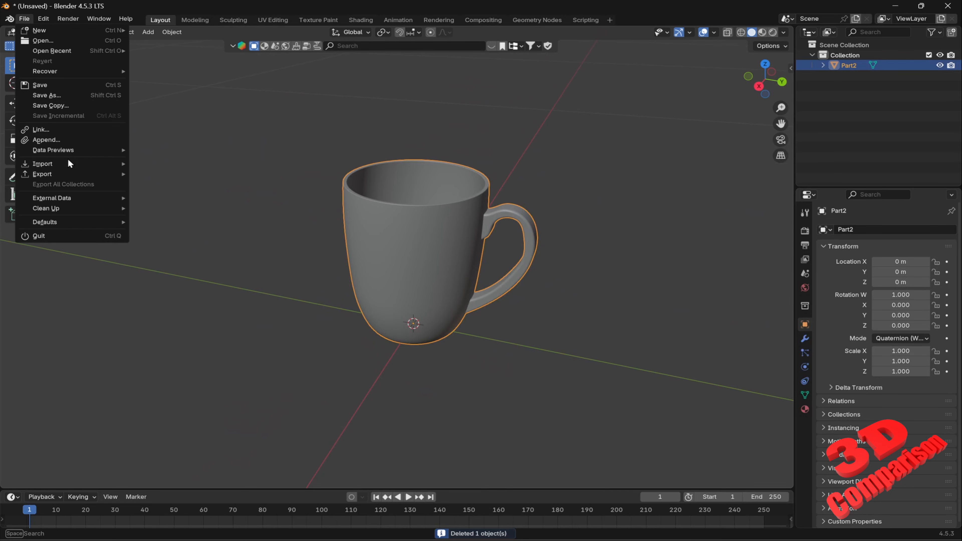
mouse_move(67, 173)
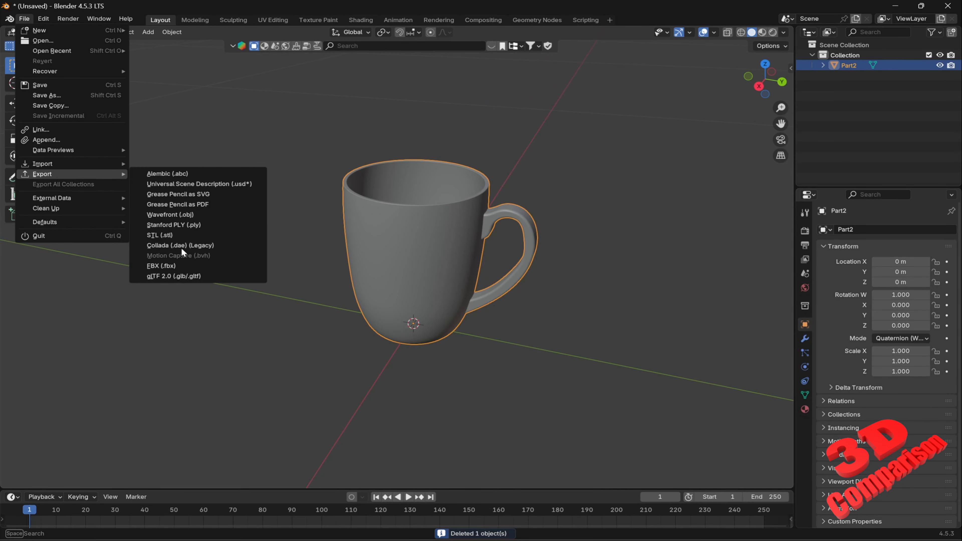
left_click(175, 265)
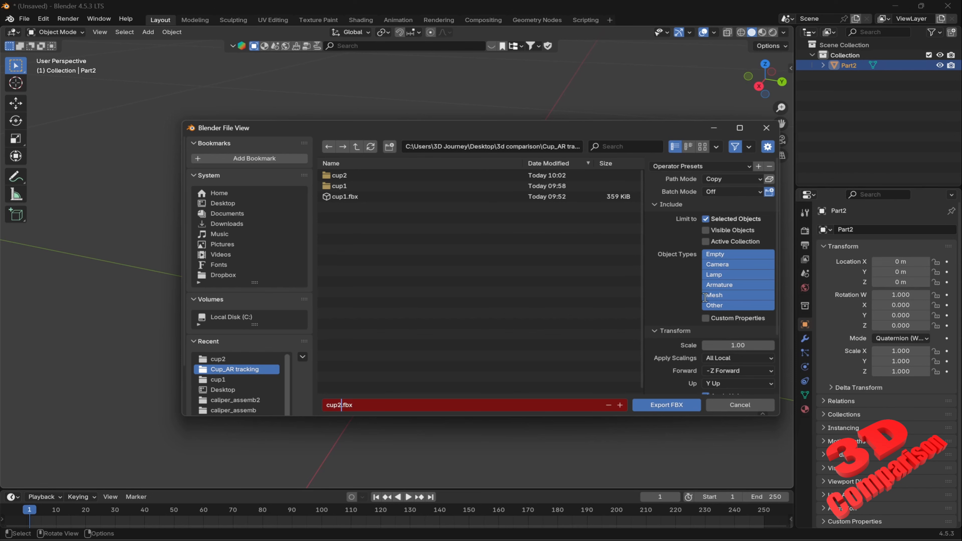
left_click(674, 408)
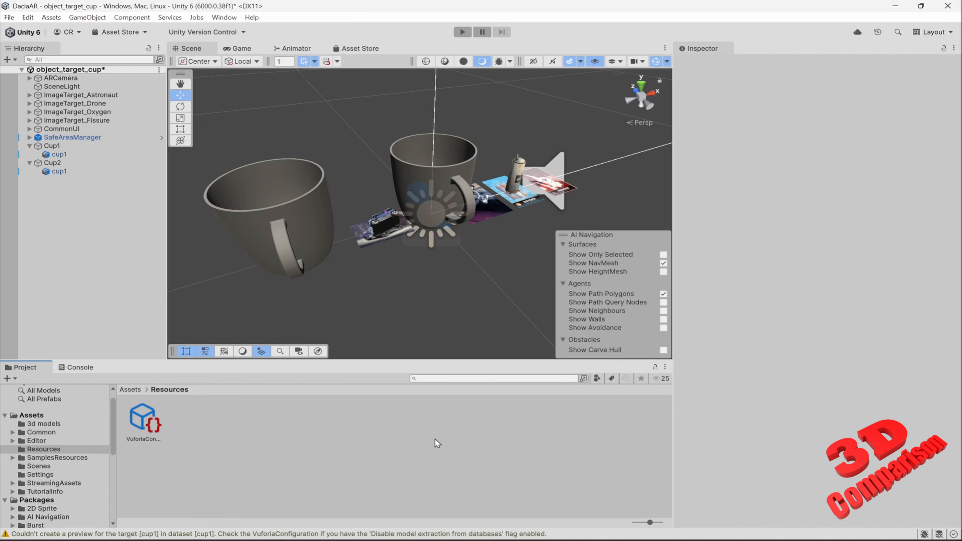
In Unity, import cup2.fbx from the desktop's 3d comparison/Cup_AR tracking folder as a new asset in Resources.
right_click(380, 444)
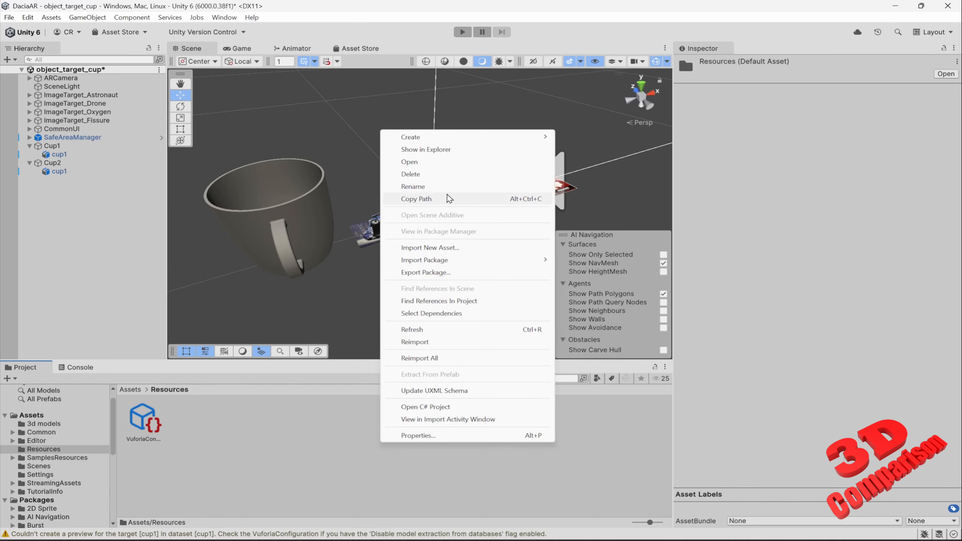
left_click(438, 247)
scroll(281, 265, "up", 5)
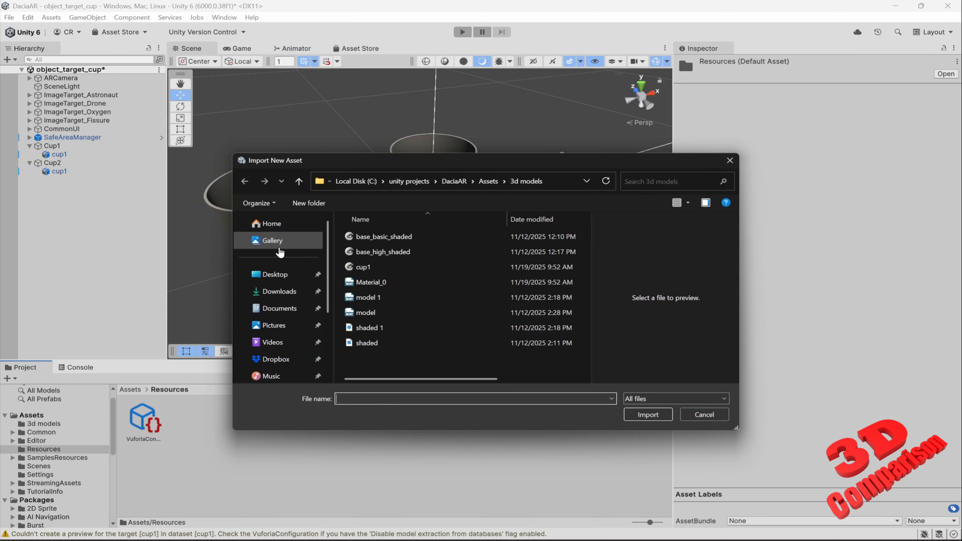
left_click(274, 274)
double_click(380, 248)
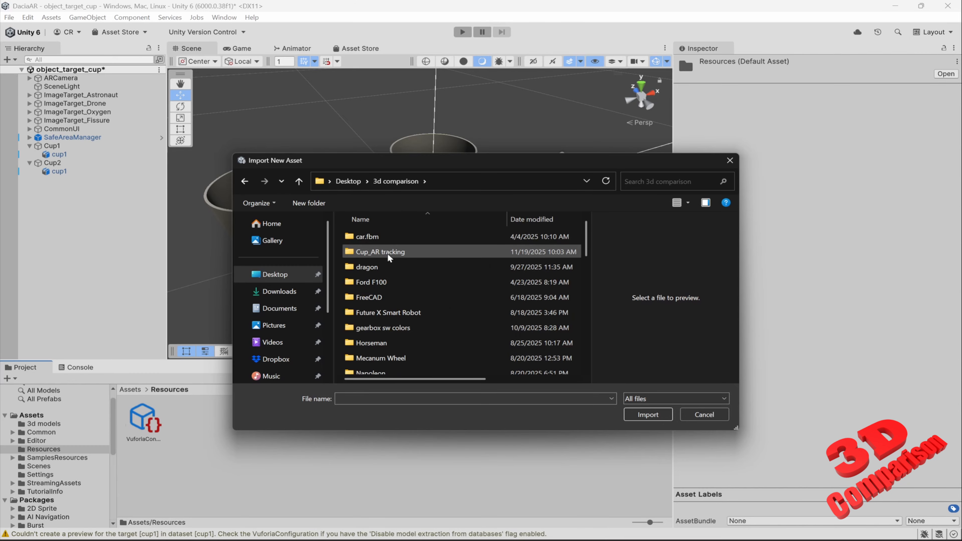
double_click(391, 255)
left_click(373, 304)
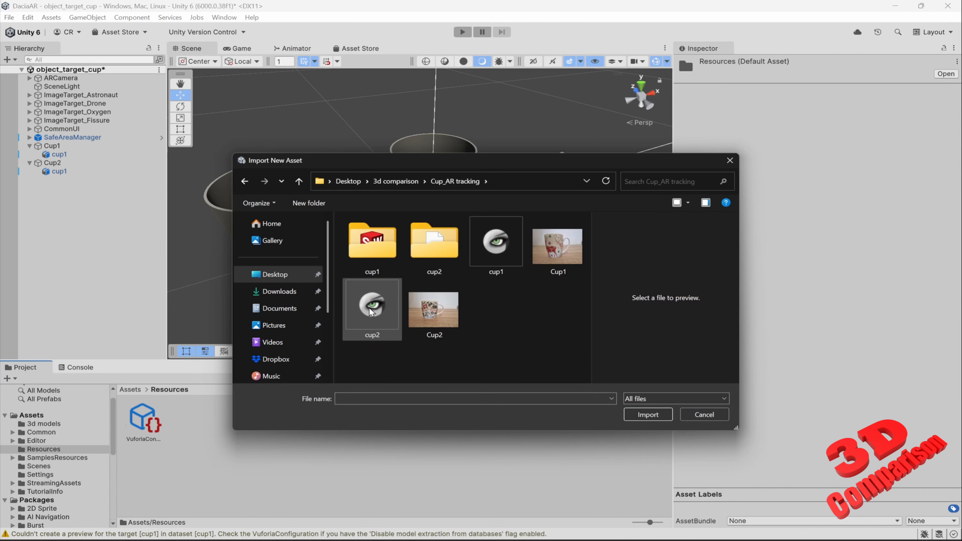
left_click(648, 414)
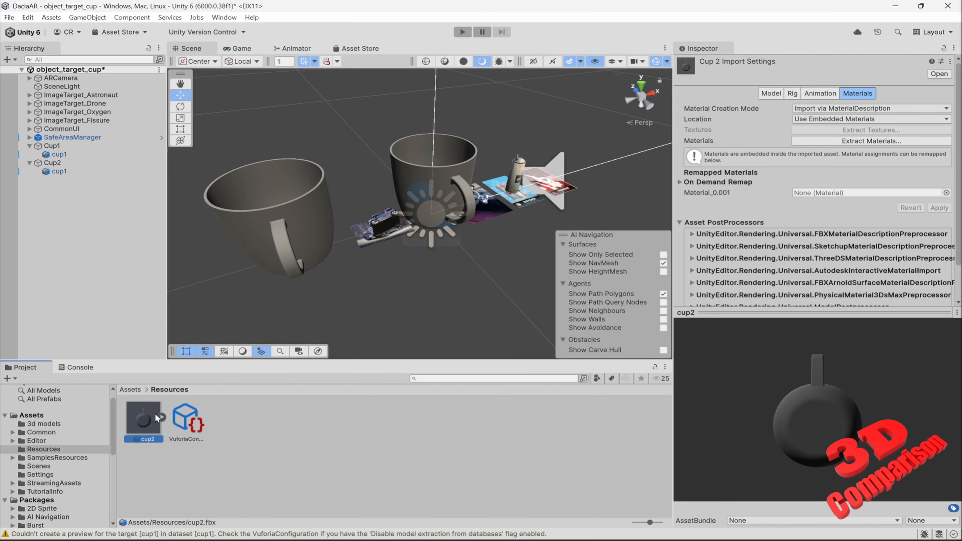
Place the cup2 model from Resources into the scene between the existing mugs.
left_click_drag(157, 418, 412, 286)
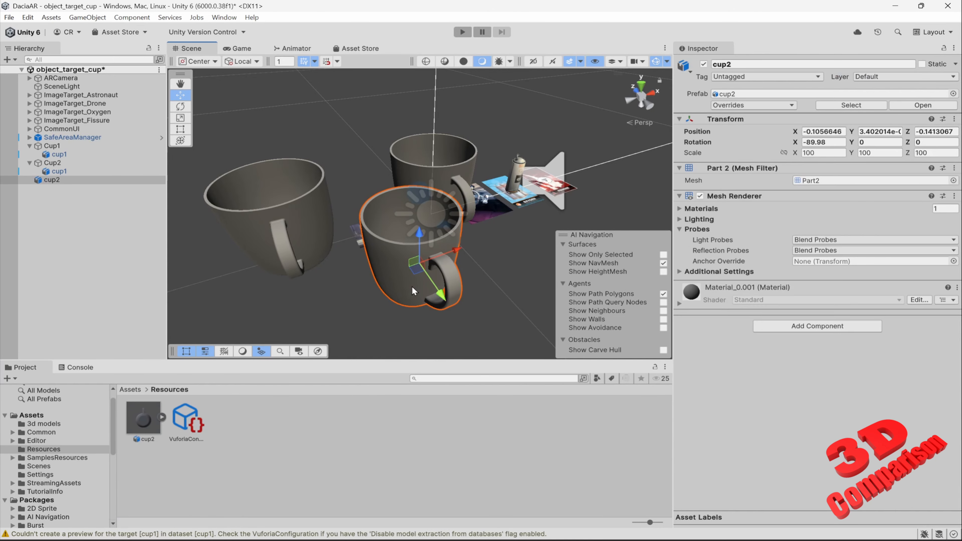
right_click_drag(412, 286, 504, 279)
key("a")
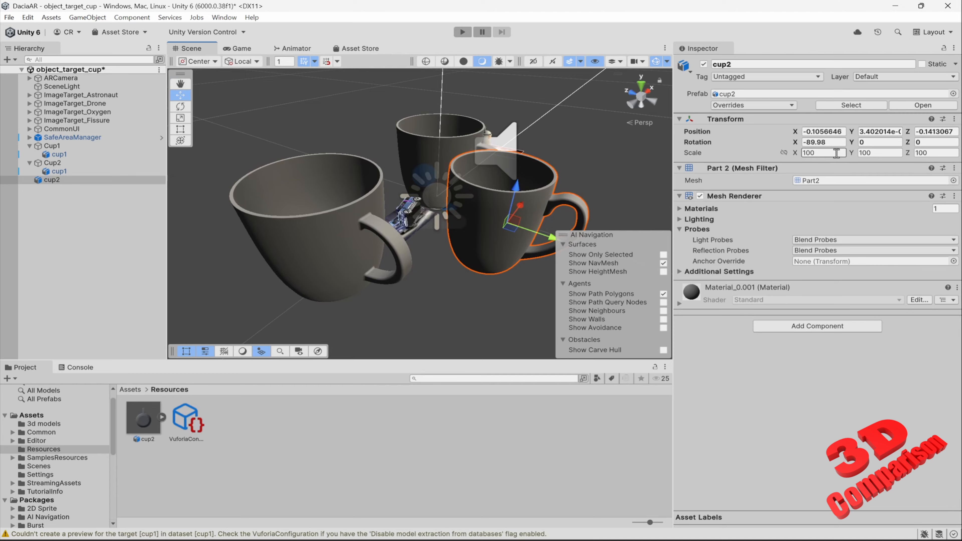
Replace the cup1 child of the Cup2 target with the cup2 mug and move it to about X -0.024, Z -0.005.
left_click(64, 171)
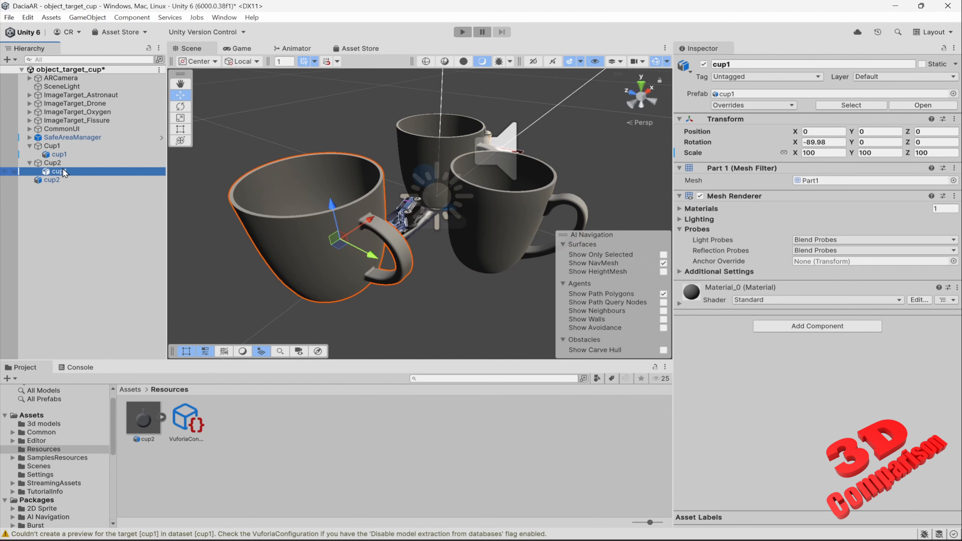
key("Delete")
left_click_drag(58, 174, 57, 162)
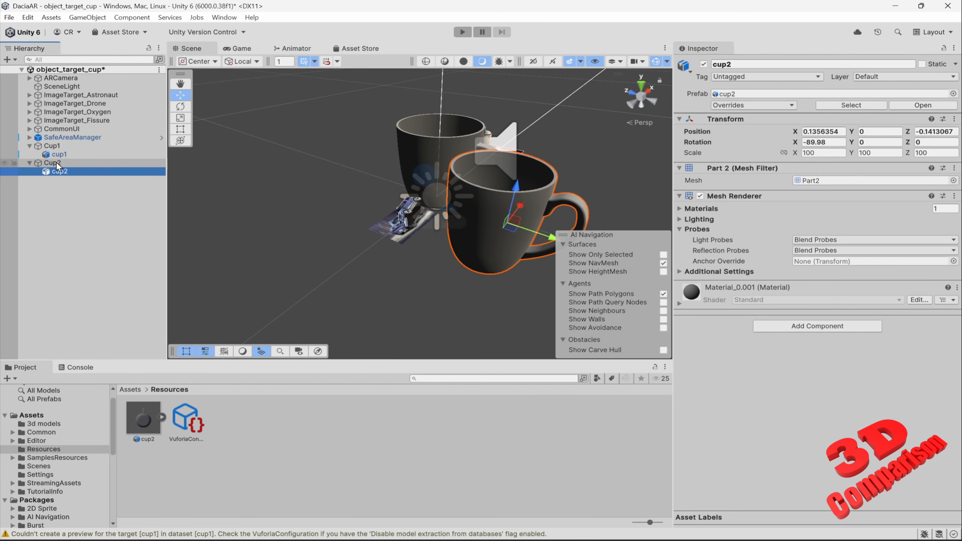
left_click_drag(551, 240, 352, 232)
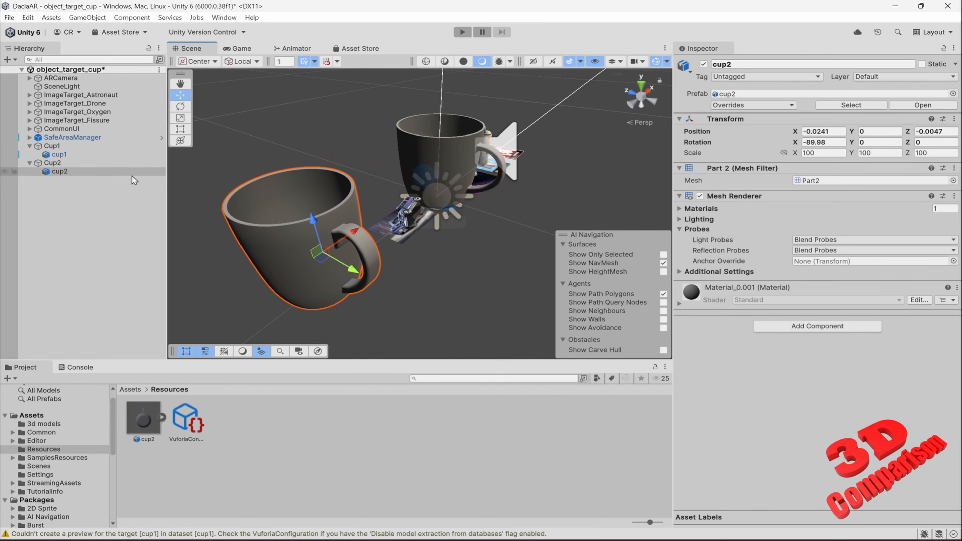
Set the X position of both the Cup2 target and its cup2 child mug to -0.25.
left_click(59, 164)
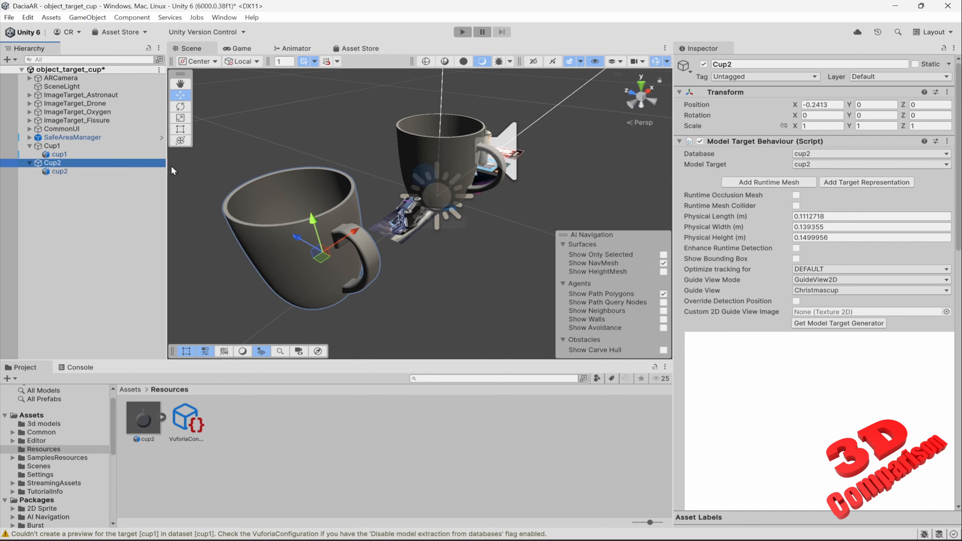
left_click(829, 104)
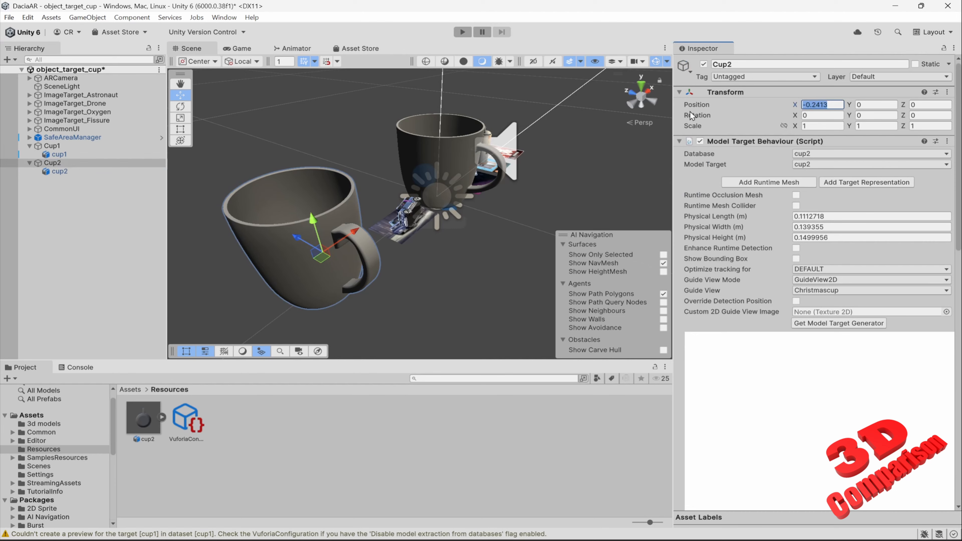
type("-0.2")
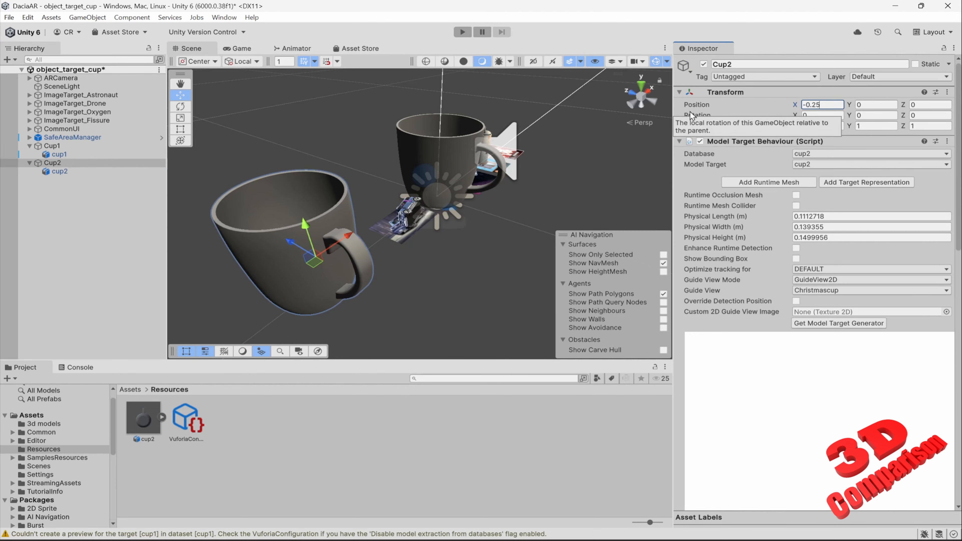
left_click(59, 171)
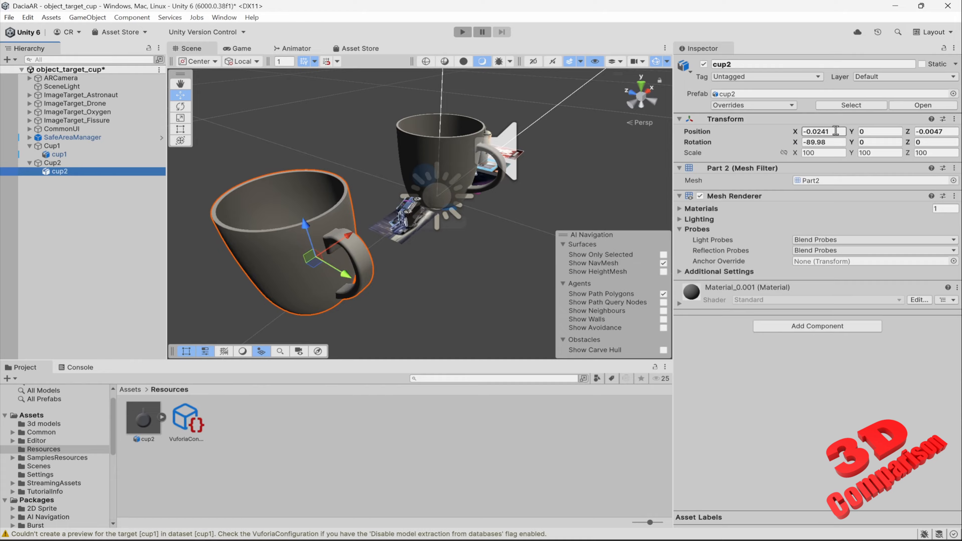
left_click(683, 131)
type("-0.25")
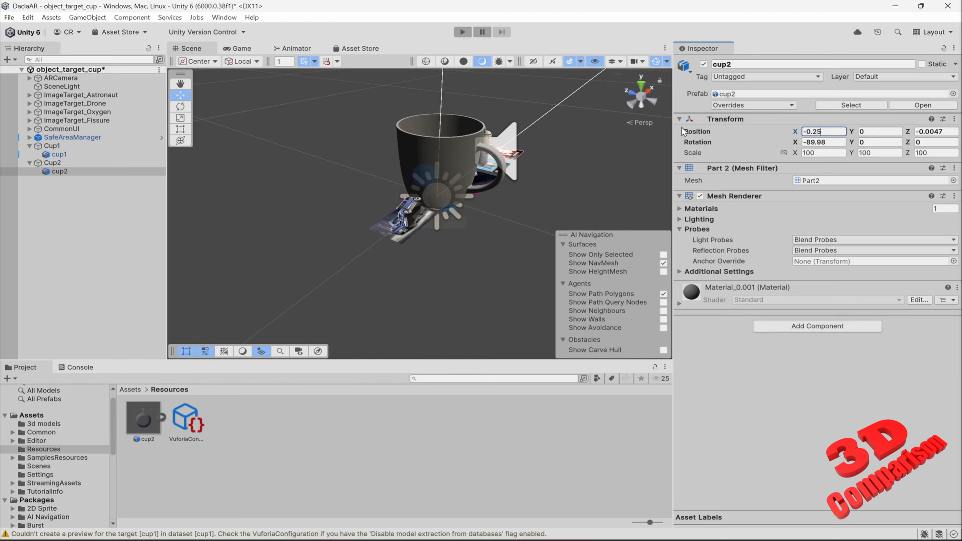
scroll(432, 200, "down", 5)
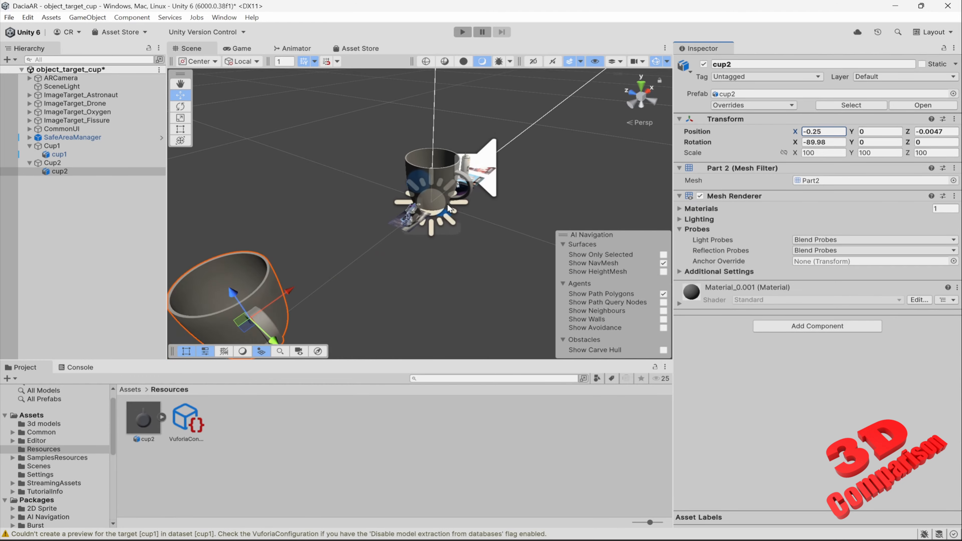
Run the scene in play mode to check the tracking of the real cups, and stop it.
left_click(87, 167)
left_click_drag(424, 265, 433, 269, "alt")
left_click(344, 253)
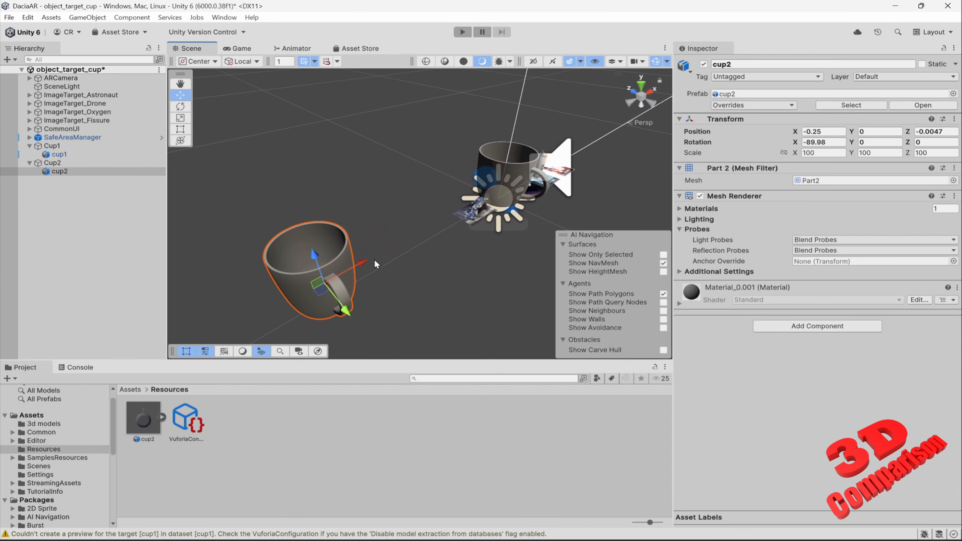
left_click(465, 35)
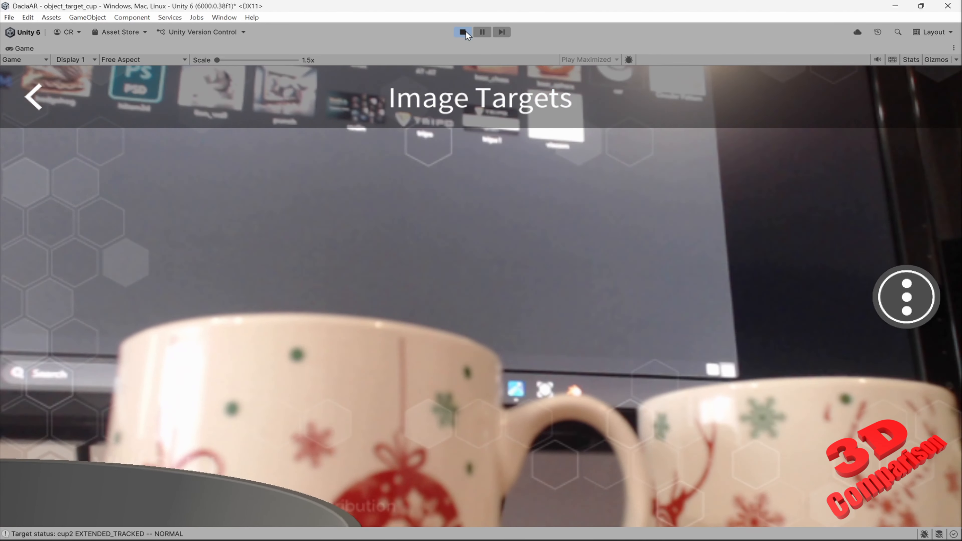
left_click(464, 32)
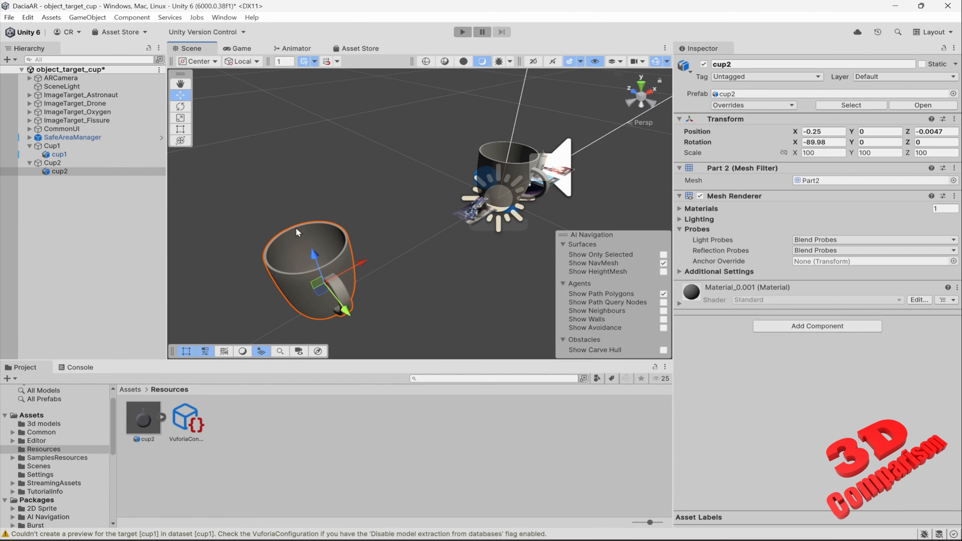
Set the X position of both the Cup2 target and its cup2 child mug to 0.
left_click(57, 163)
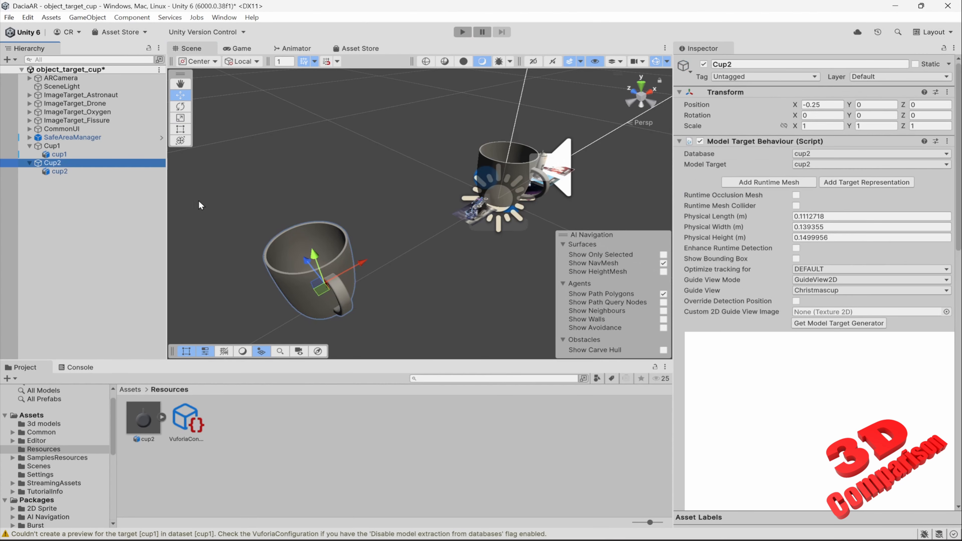
left_click(822, 105)
type("0")
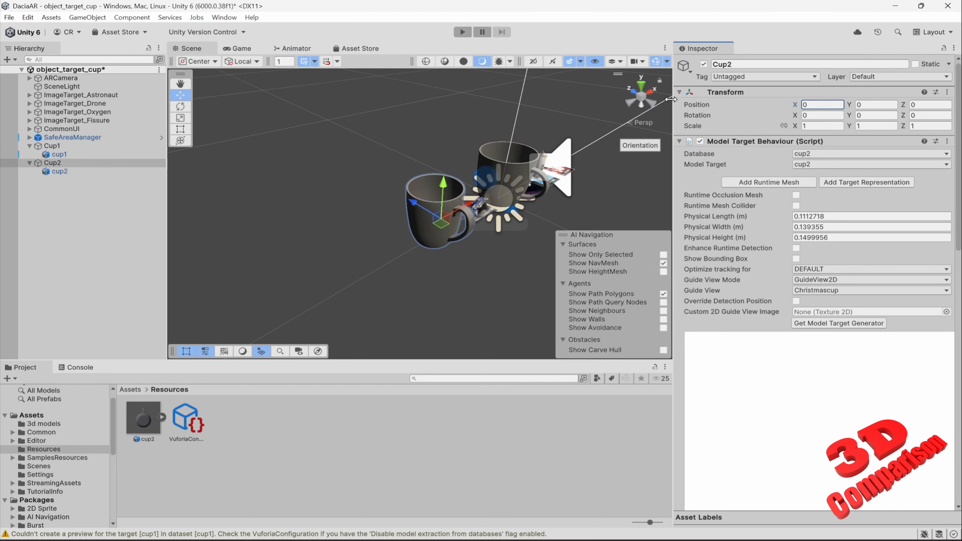
left_click(77, 171)
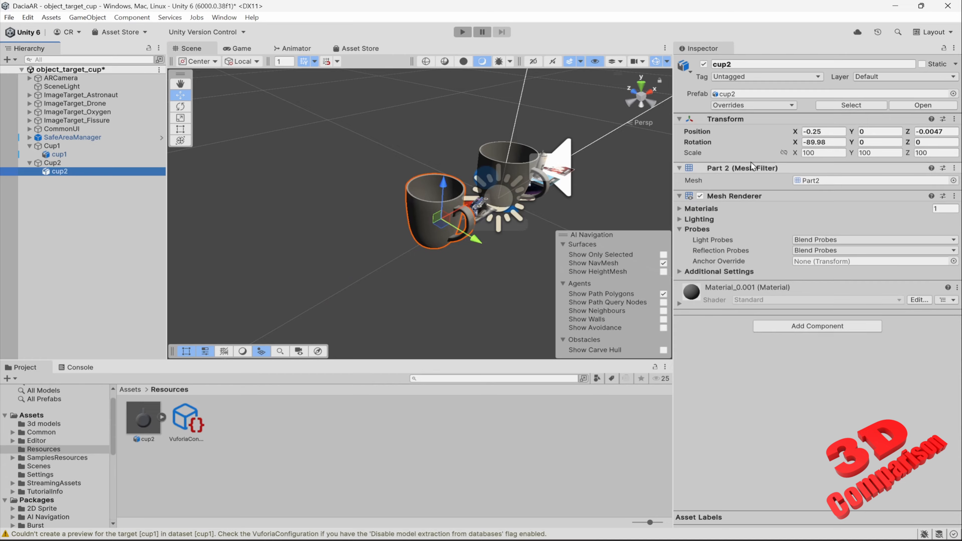
left_click(829, 130)
type("0")
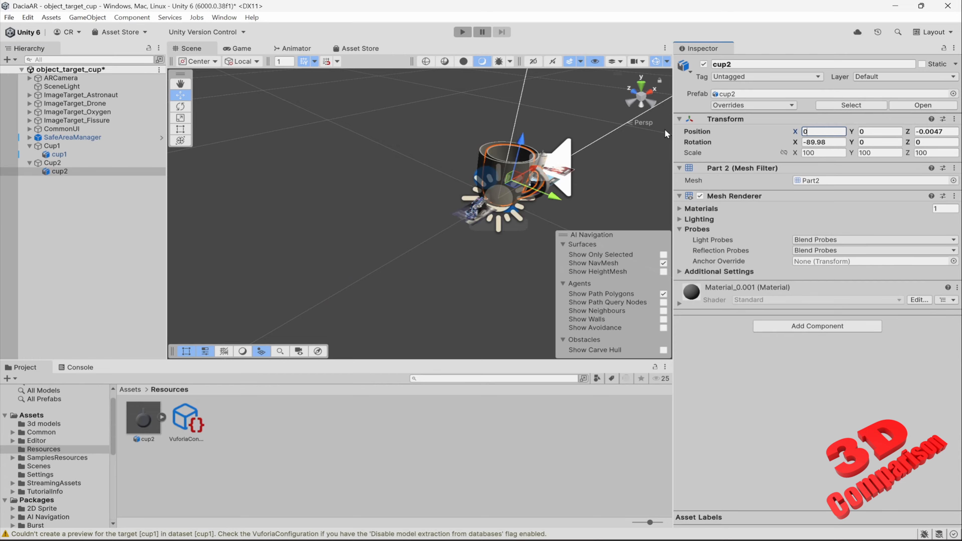
Create a new material named cup2 in the 3d models assets folder.
left_click(408, 231)
right_click_drag(475, 237, 515, 197)
key("w")
left_click(450, 205)
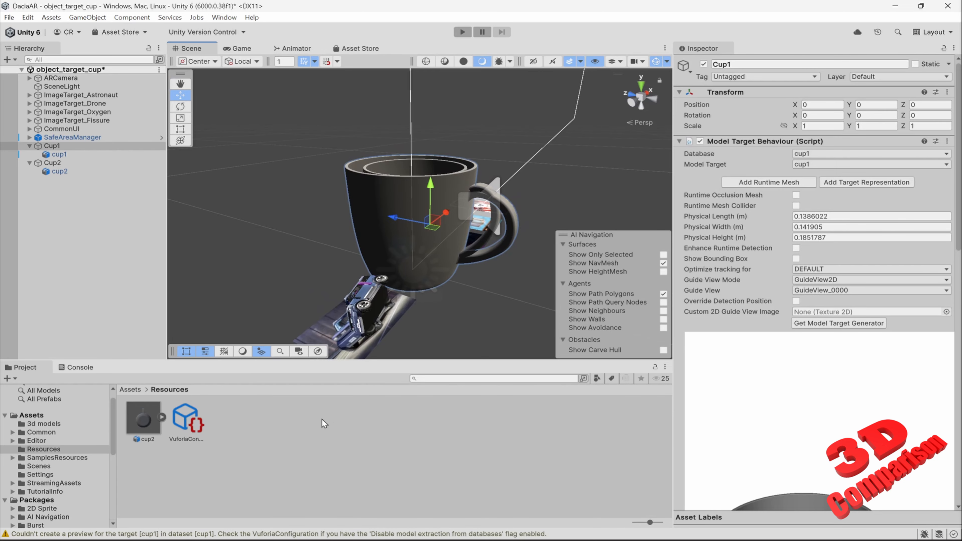
left_click(317, 427)
left_click(43, 423)
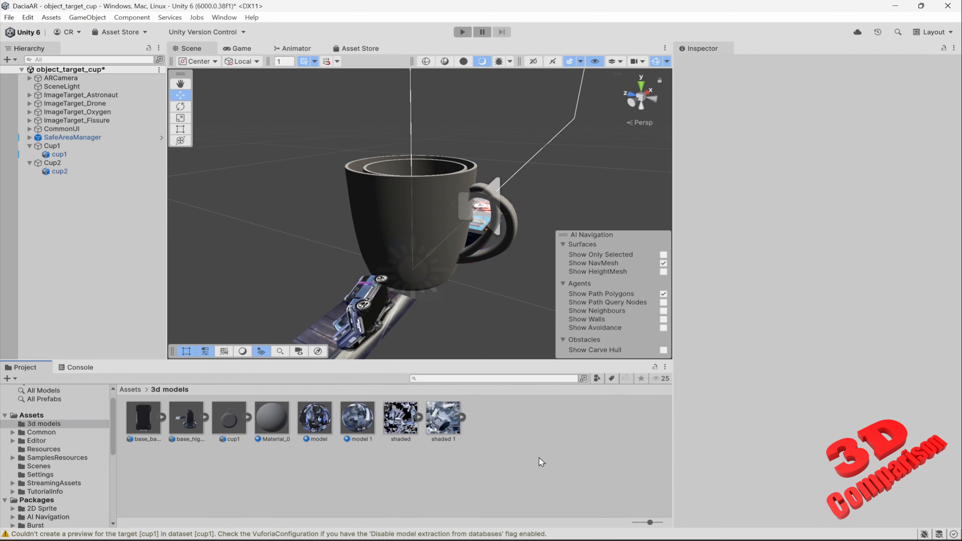
right_click(539, 466)
mouse_move(614, 158)
left_click(785, 160)
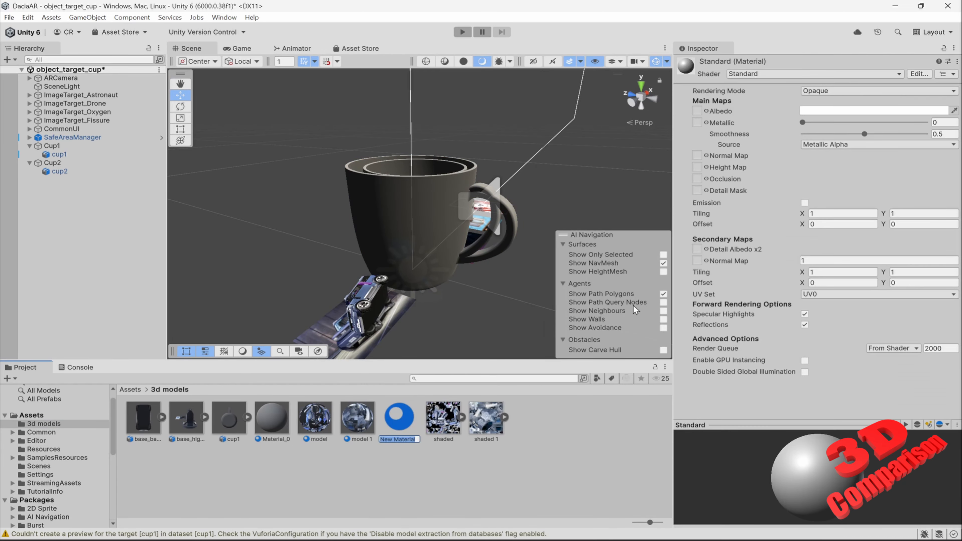
type("cup2")
key("Return")
Apply the cup2 material to the inner cup2 mug and set its albedo color to red FF1D1D.
left_click_drag(281, 440, 394, 235)
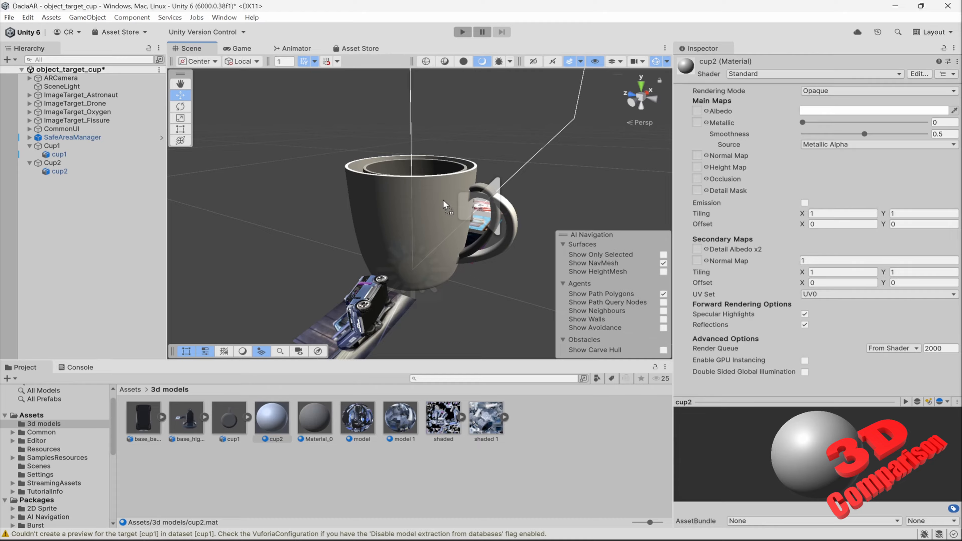
left_click_drag(443, 204, 459, 173)
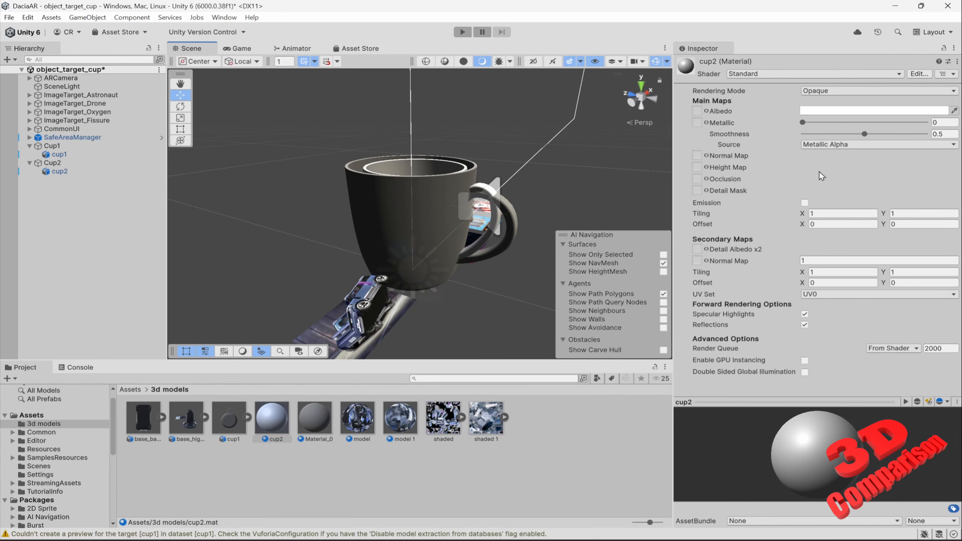
left_click(817, 109)
left_click_drag(867, 184, 901, 156)
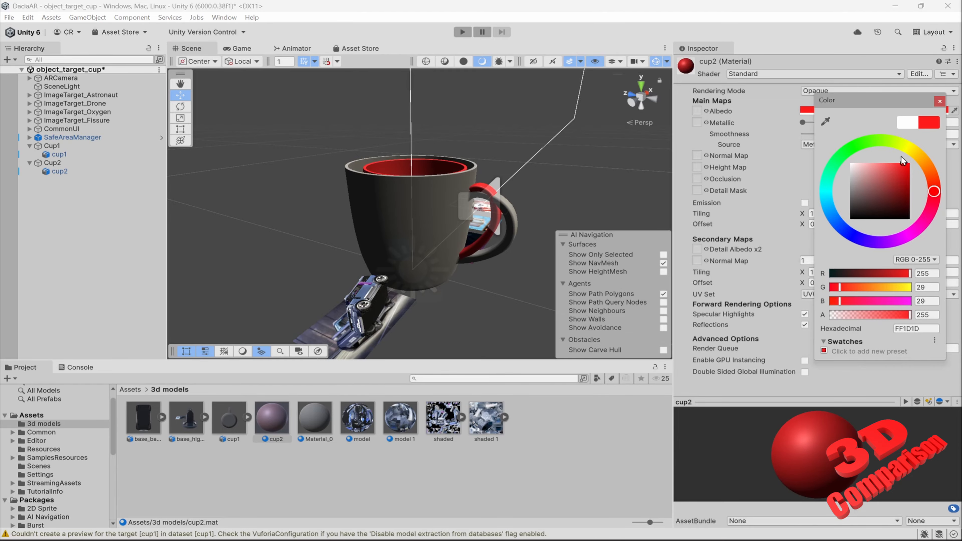
Run the scene in play mode to check how the red cup2 mug follows the real cup, and stop it.
left_click(562, 445)
left_click(462, 33)
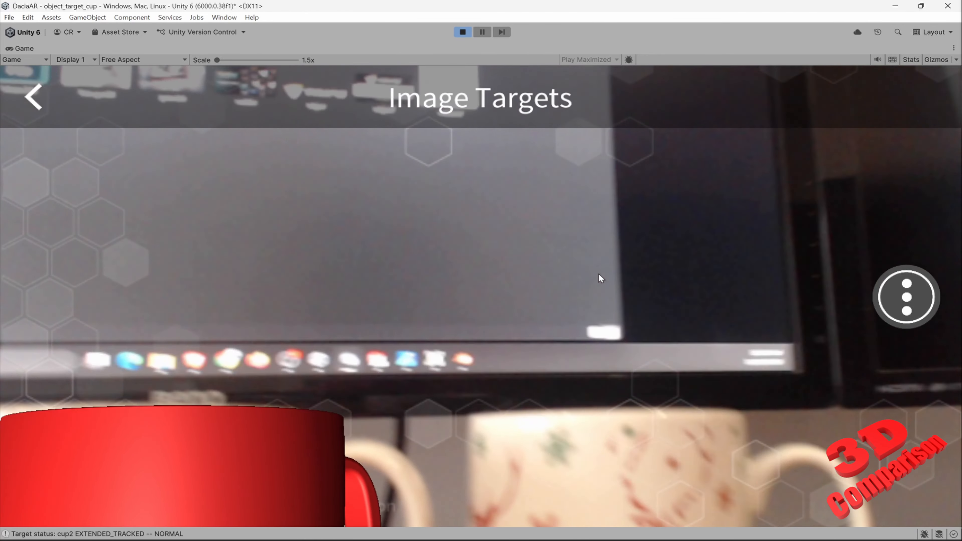
left_click(463, 32)
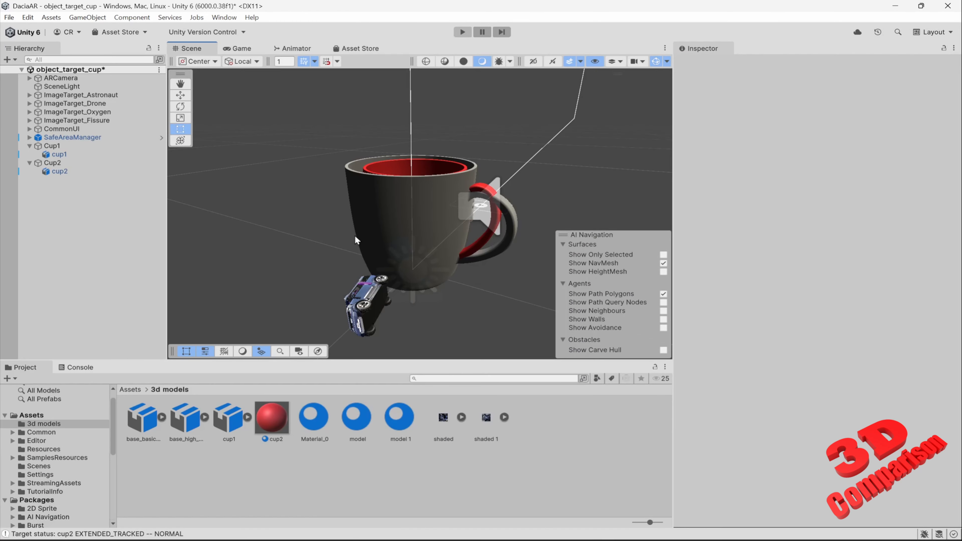
Rotate the cup2 child mug about its vertical axis and set its Z rotation to -90.
left_click(73, 165)
left_click(72, 171)
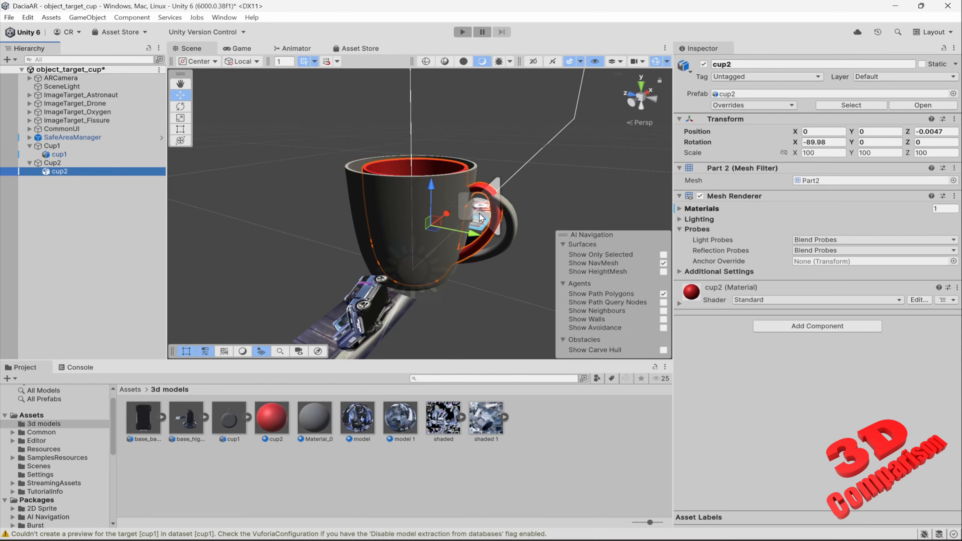
right_click_drag(479, 217, 335, 228)
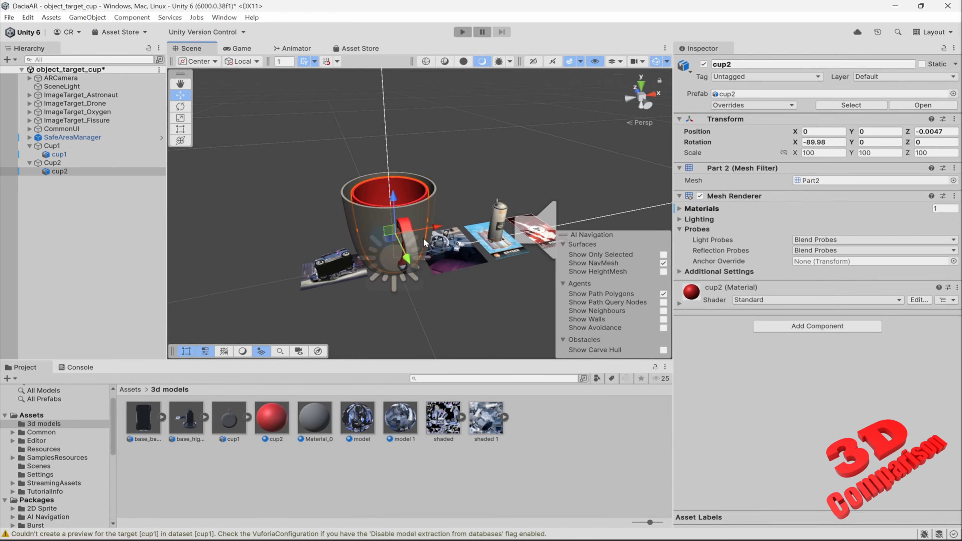
key("e")
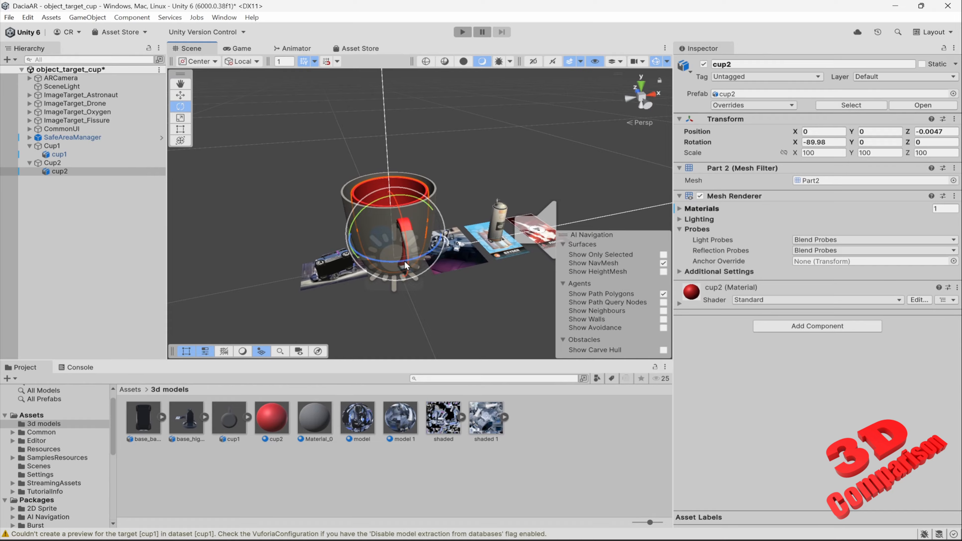
left_click_drag(405, 265, 491, 188)
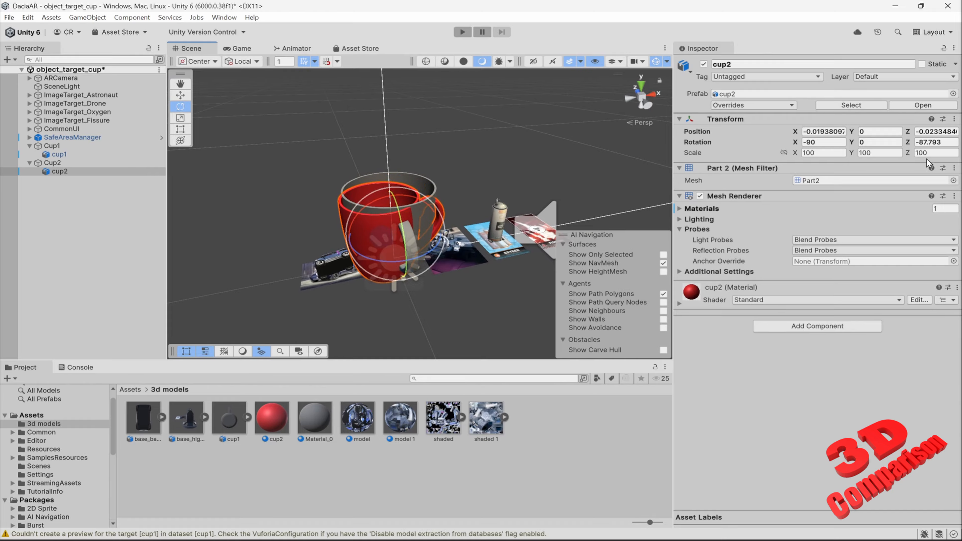
left_click(943, 142)
type("-90")
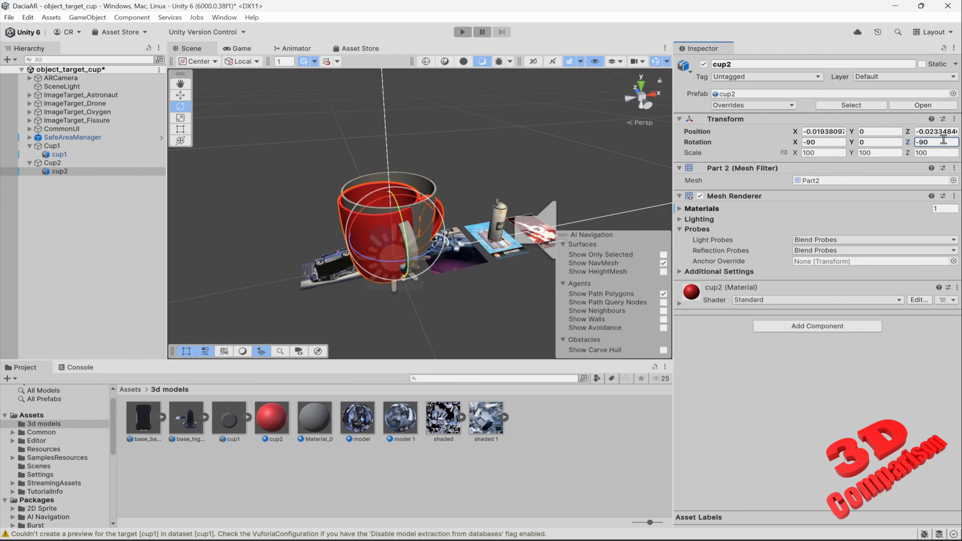
Run the scene, toggle Device Observer in the device options while checking the cup2 alignment, and stop play mode.
left_click(462, 32)
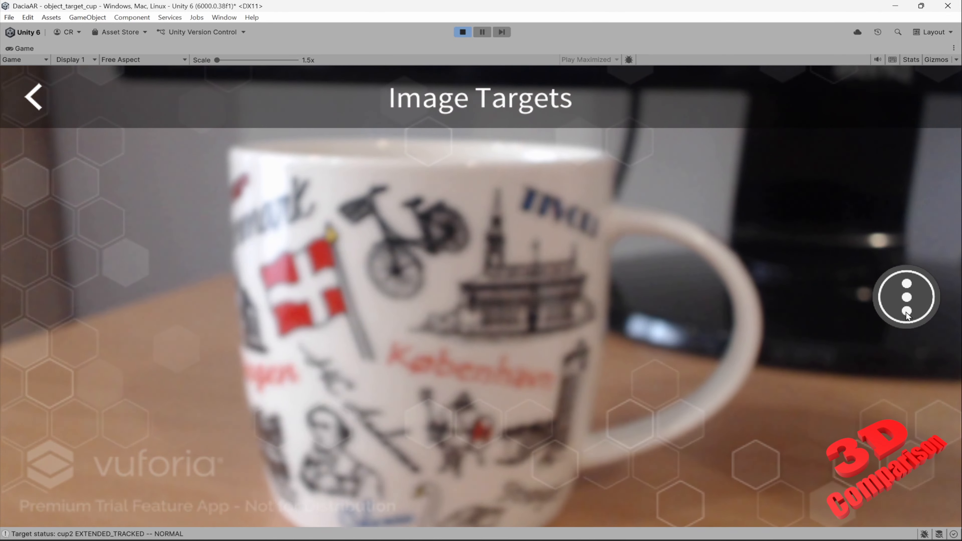
left_click(906, 297)
left_click(781, 323)
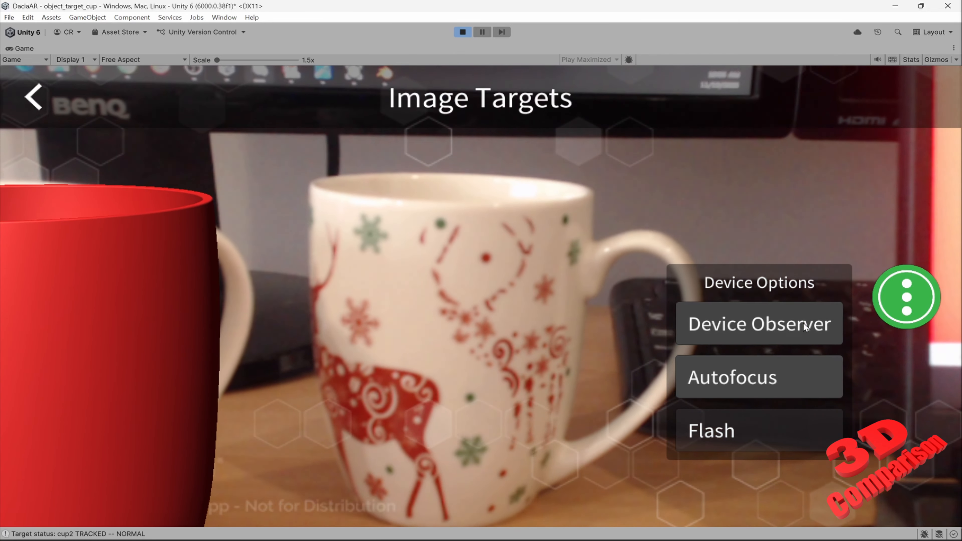
left_click(803, 323)
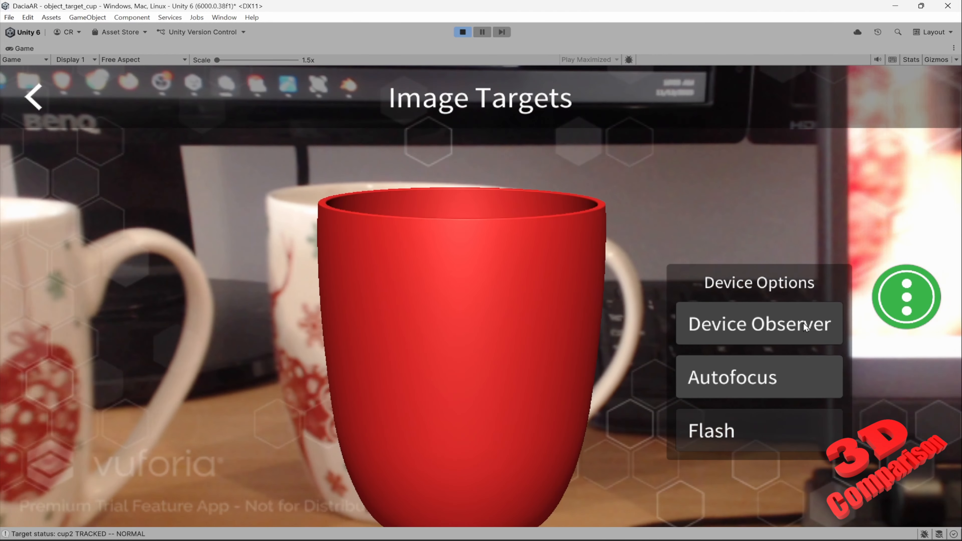
left_click(804, 323)
left_click(463, 32)
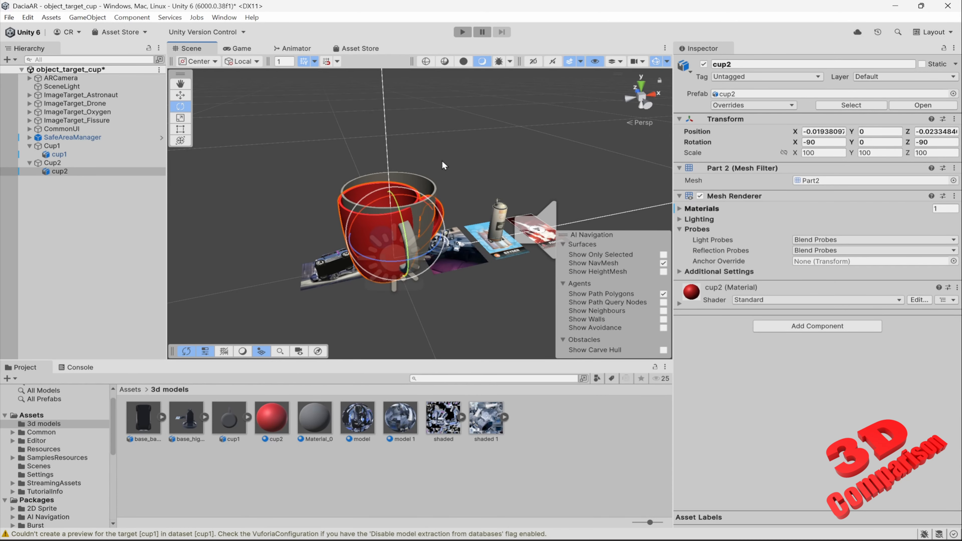
Rotate the cup2 child mug further about its vertical axis and set its Z rotation to -180.
key("w")
right_click_drag(488, 260, 462, 277)
key("f")
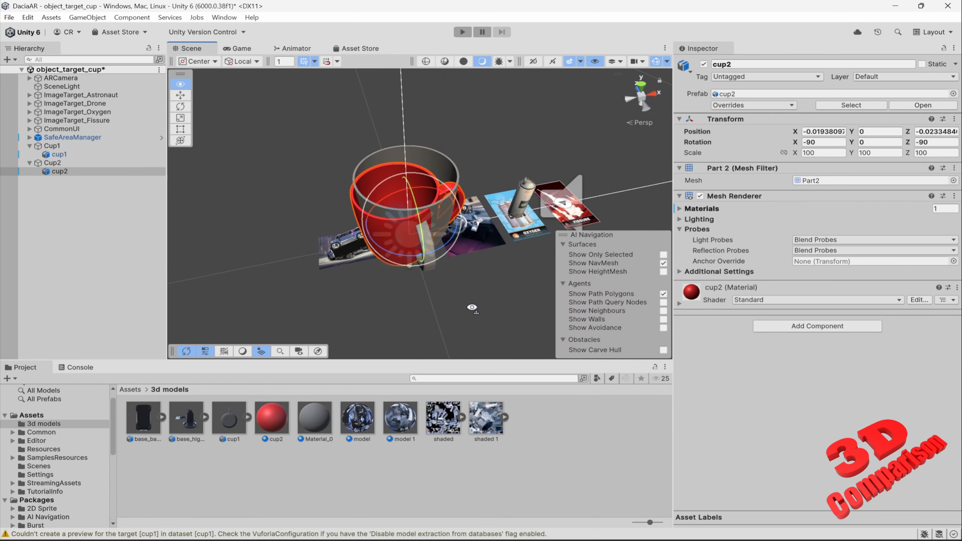
left_click(54, 164)
left_click(62, 172)
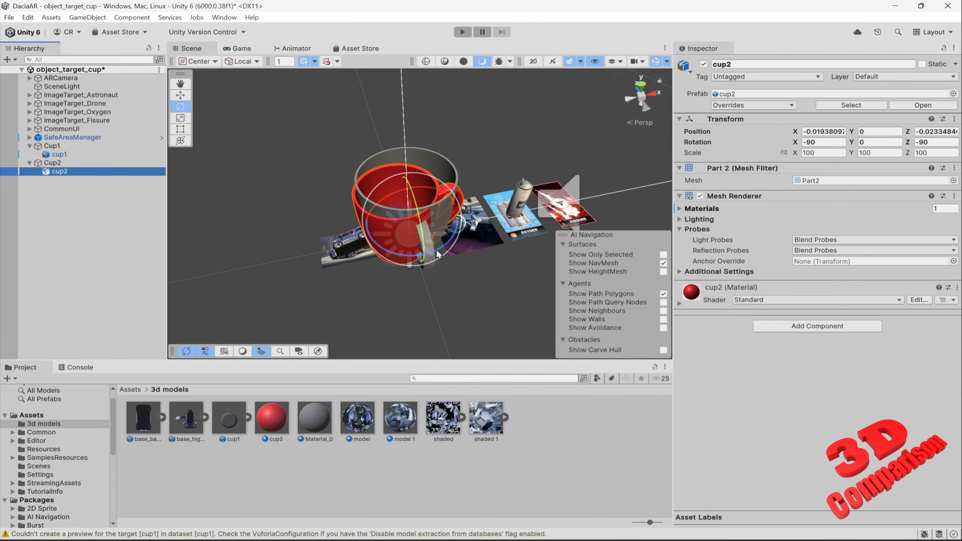
left_click_drag(437, 255, 375, 250)
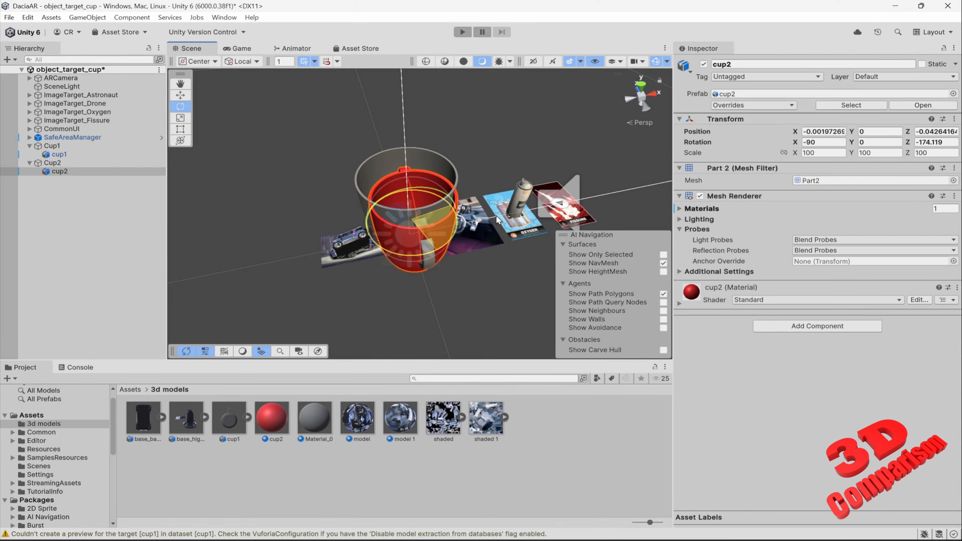
left_click(946, 142)
type("-180")
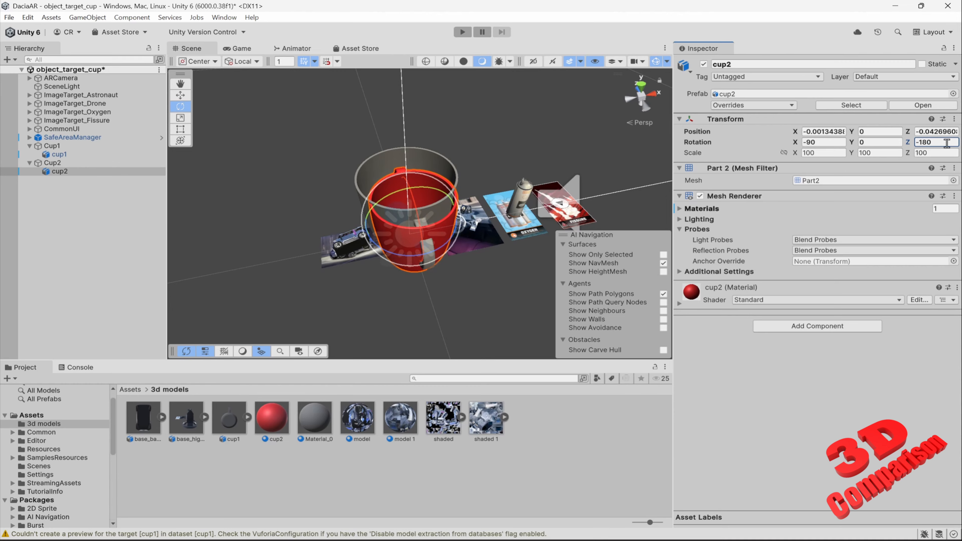
Move the cup2 mug back inside the grey mug, to Z position -0.011, and test its orientation in play mode.
left_click_drag(398, 265, 519, 272, "alt")
key("w")
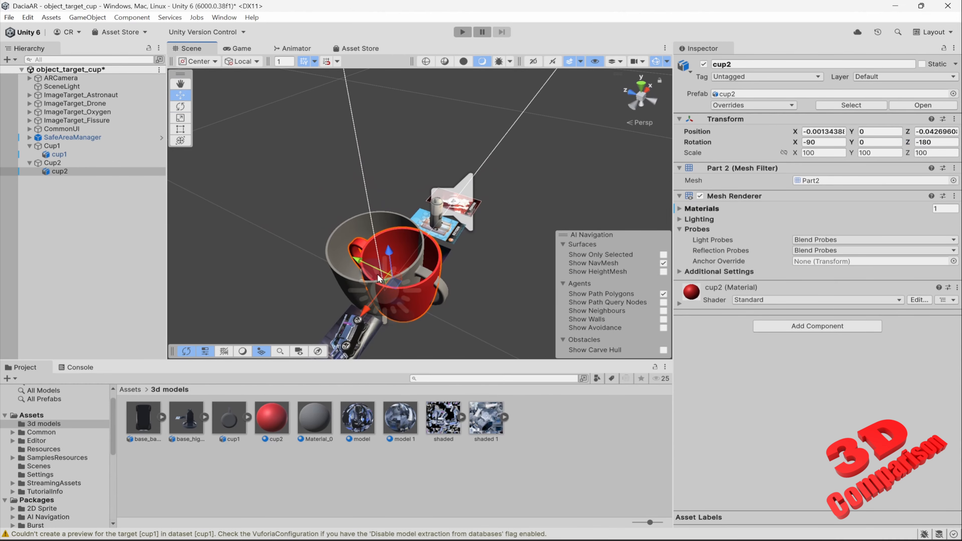
left_click_drag(373, 271, 356, 265)
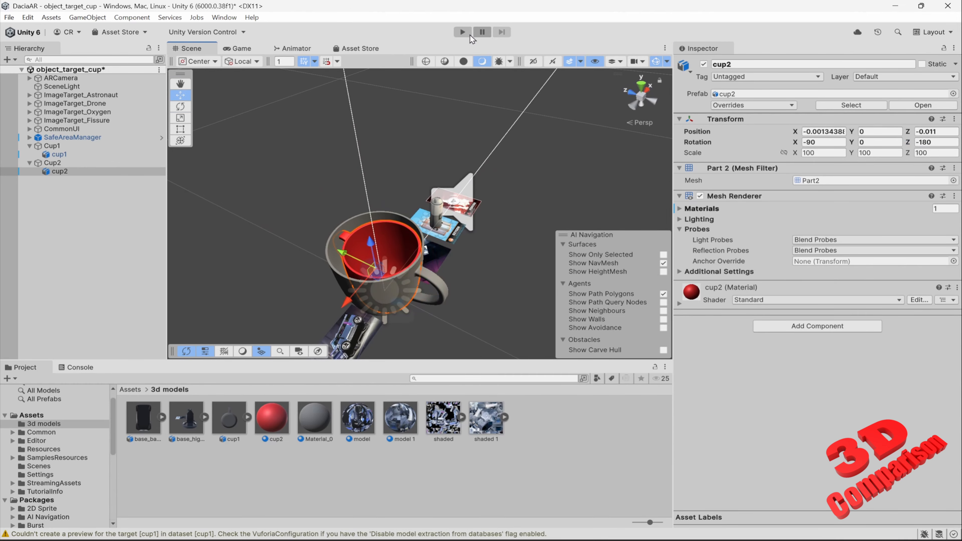
left_click(469, 34)
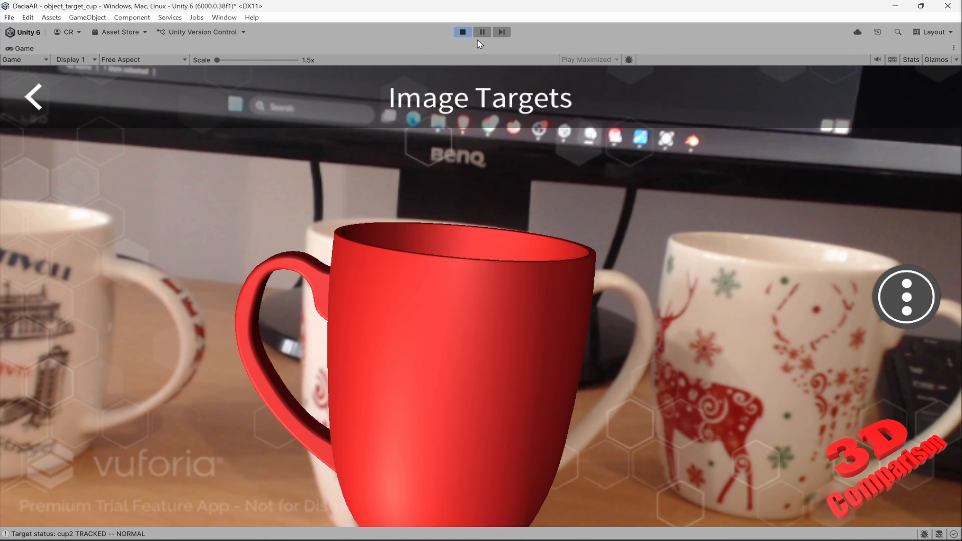
left_click(463, 32)
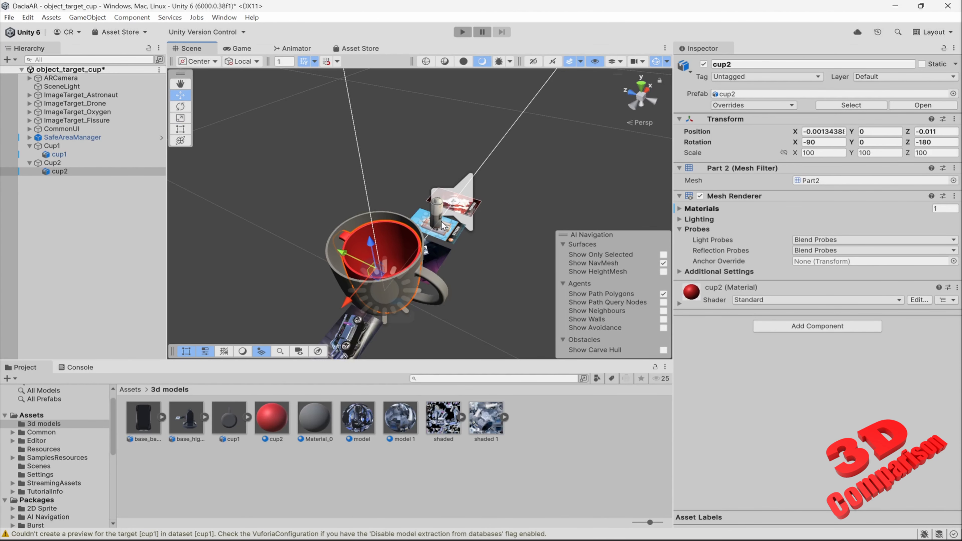
Turn the cup2 mug's handle around to the grey mug's handle side and set its Z rotation to -360.
key("e")
left_click_drag(369, 310, 674, 109)
left_click(945, 141)
type("-360")
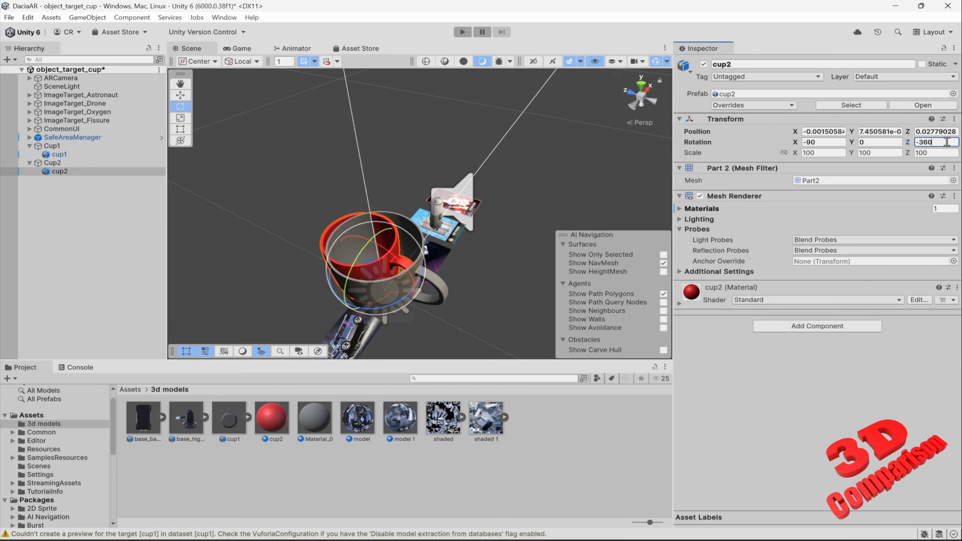
Move the cup2 mug inside the grey mug, to Z position 0.0072, and set its X position to 0.
type("w")
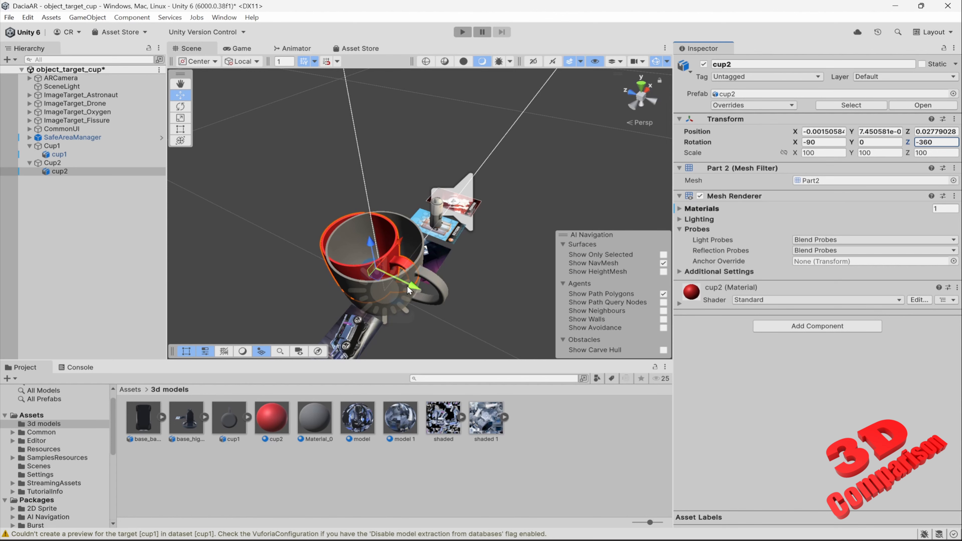
left_click_drag(407, 285, 418, 290)
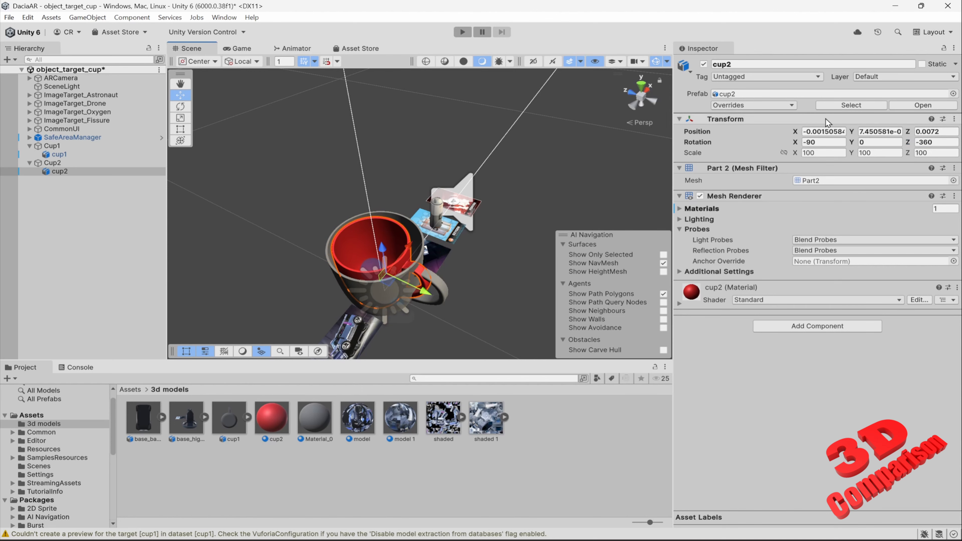
type("0")
left_click(884, 131)
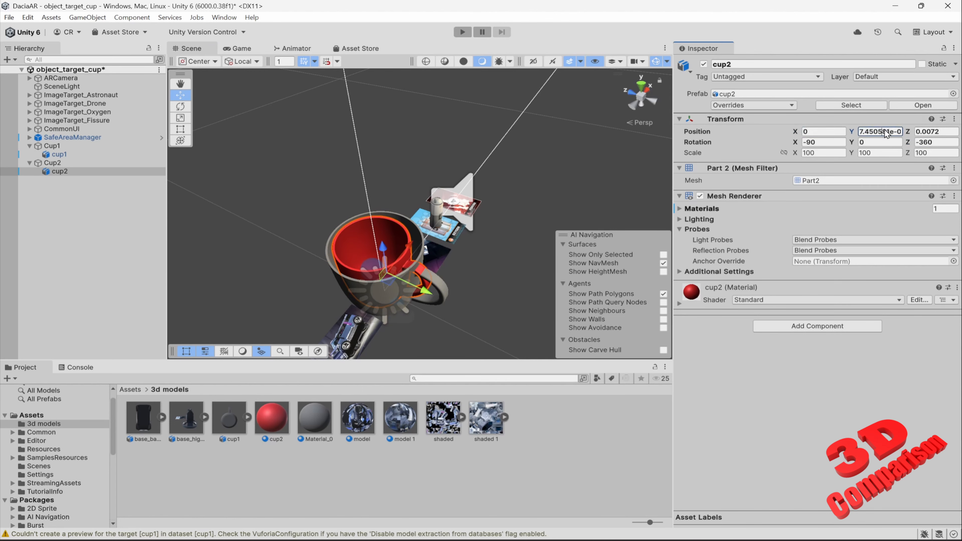